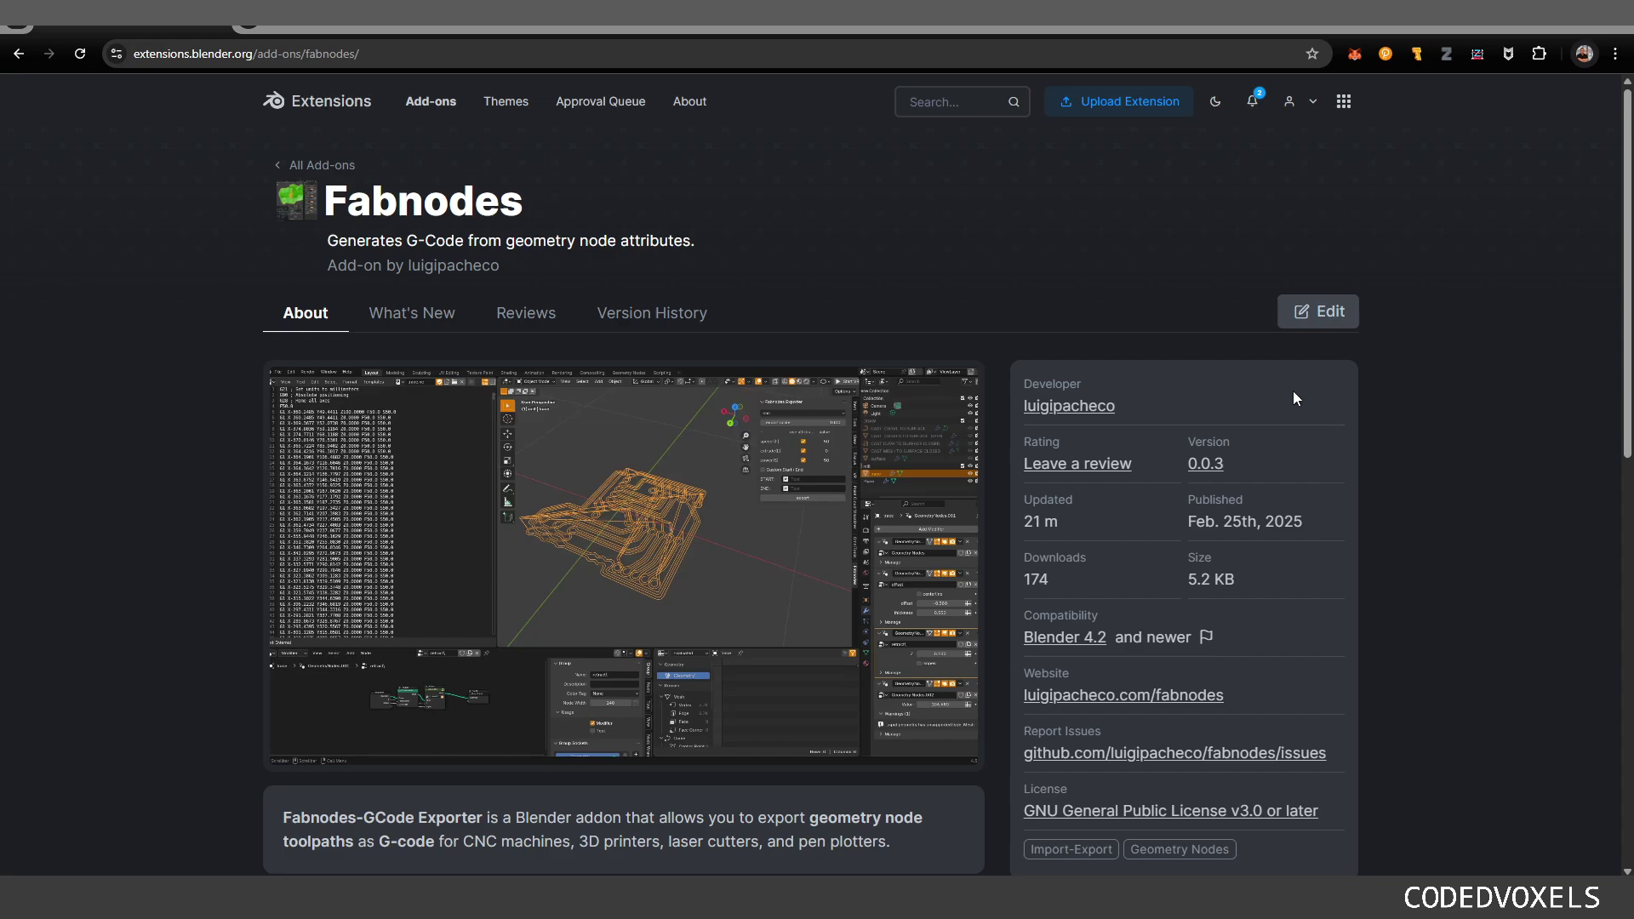
Step: Scroll through the Fabnodes 0.0.3 add-on page on extensions.blender.org, including its What's New notes
scroll(711, 324, "down", 4)
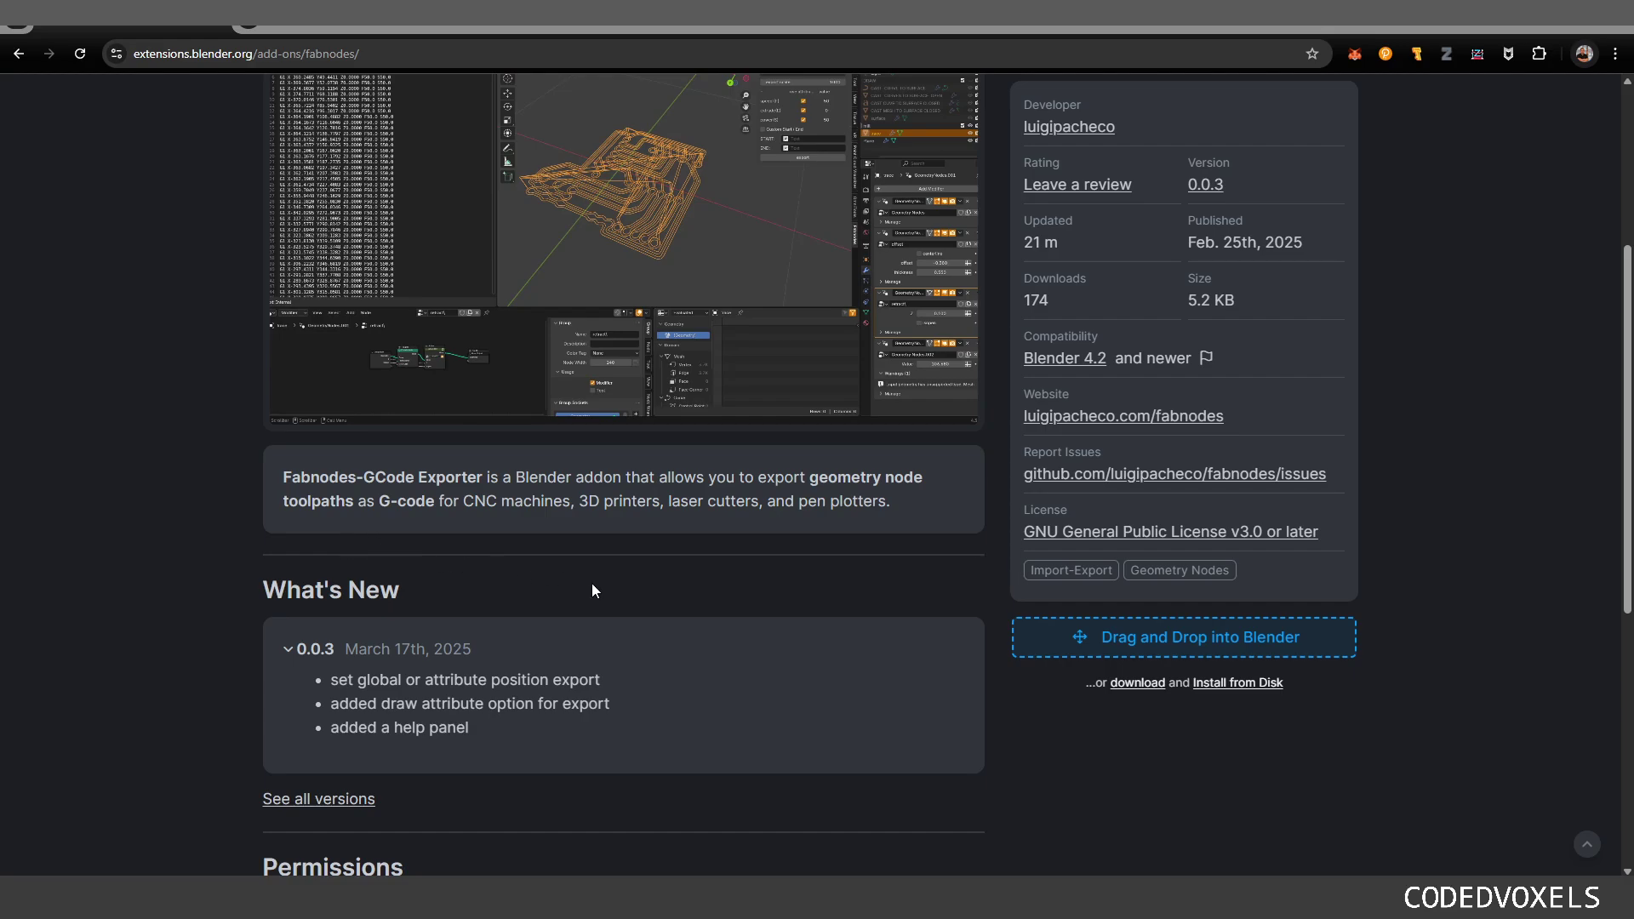
scroll(664, 598, "up", 4)
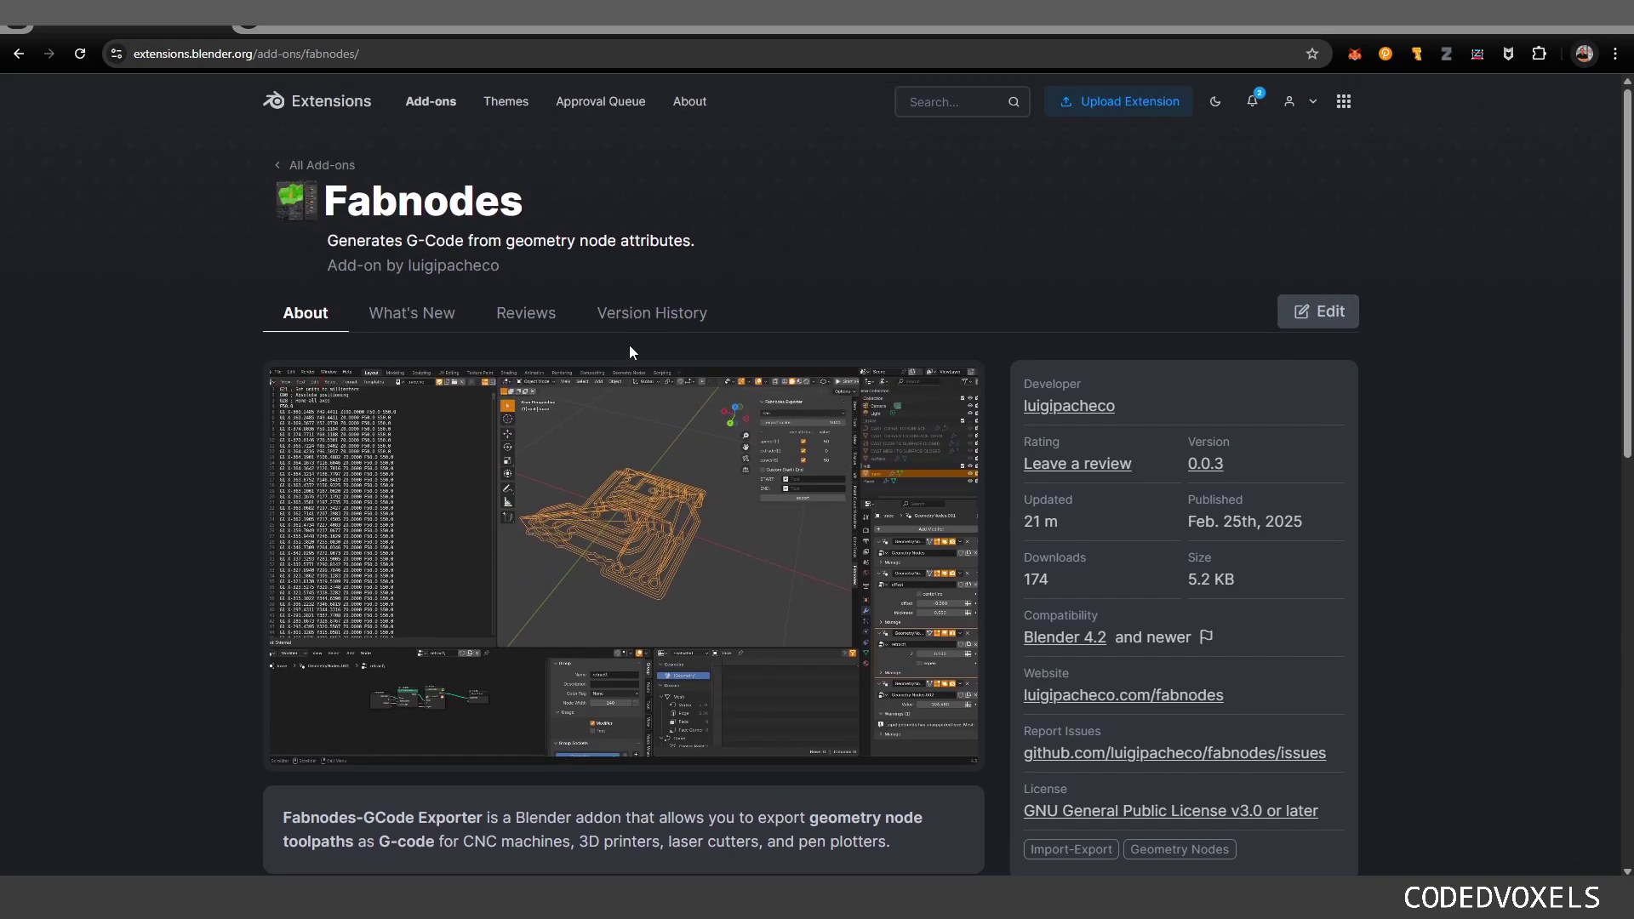
Step: Shrink the browser over Blender's Preferences and scroll the Fabnodes page to its install link
left_click_drag(636, 26, 921, 109)
scroll(904, 278, "down", 3)
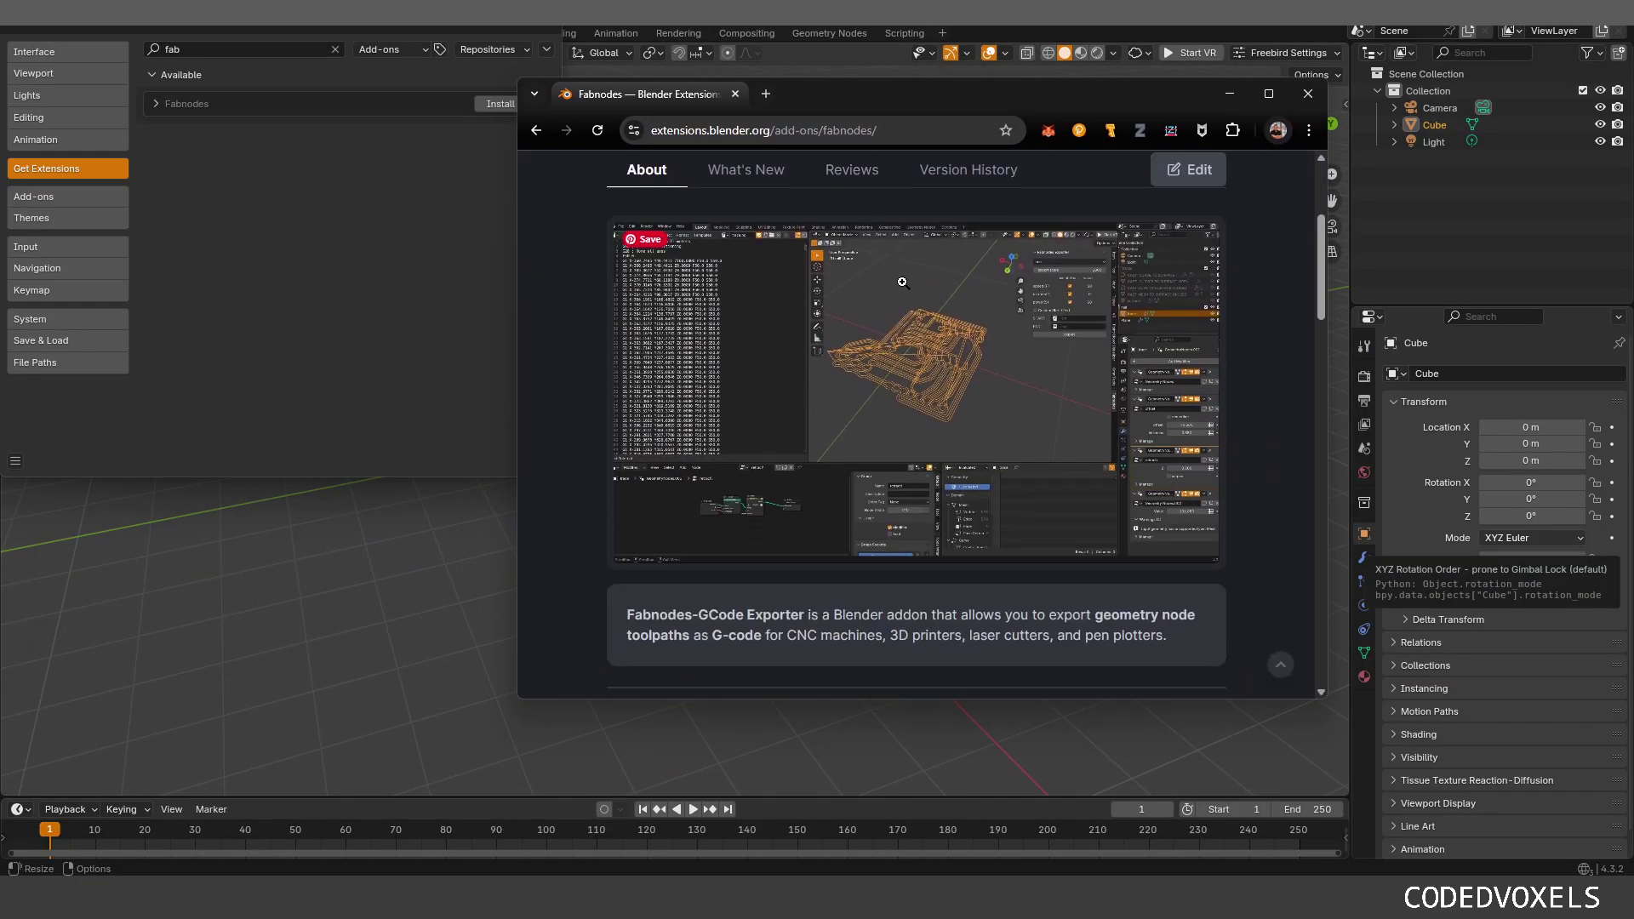
scroll(904, 278, "down", 9)
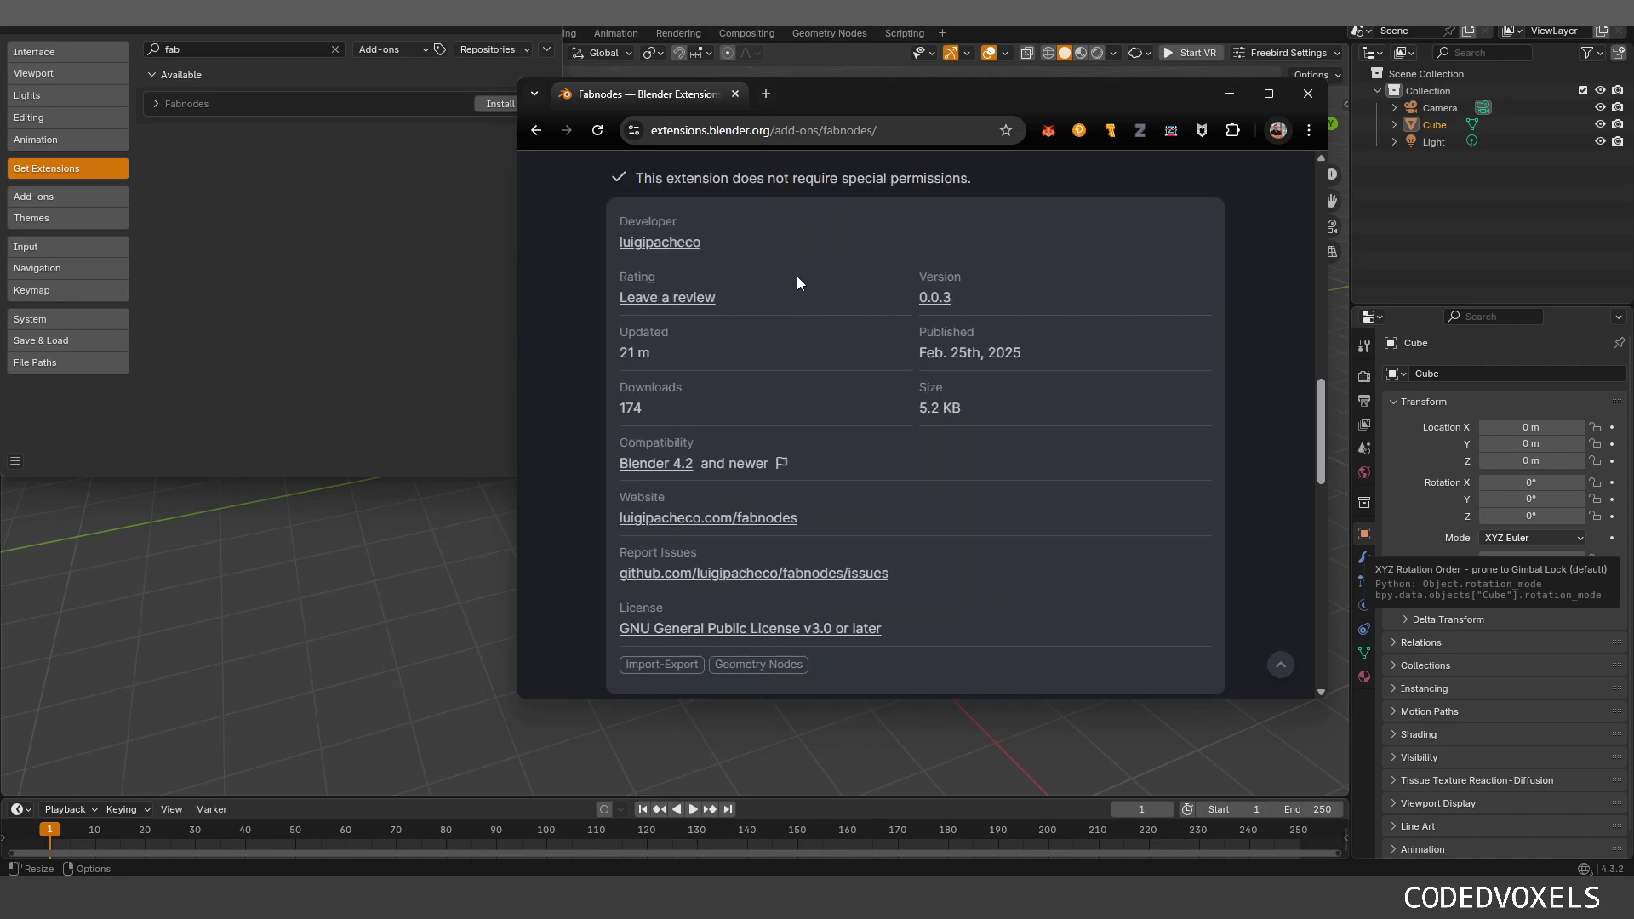
scroll(797, 275, "down", 3)
left_click(441, 207)
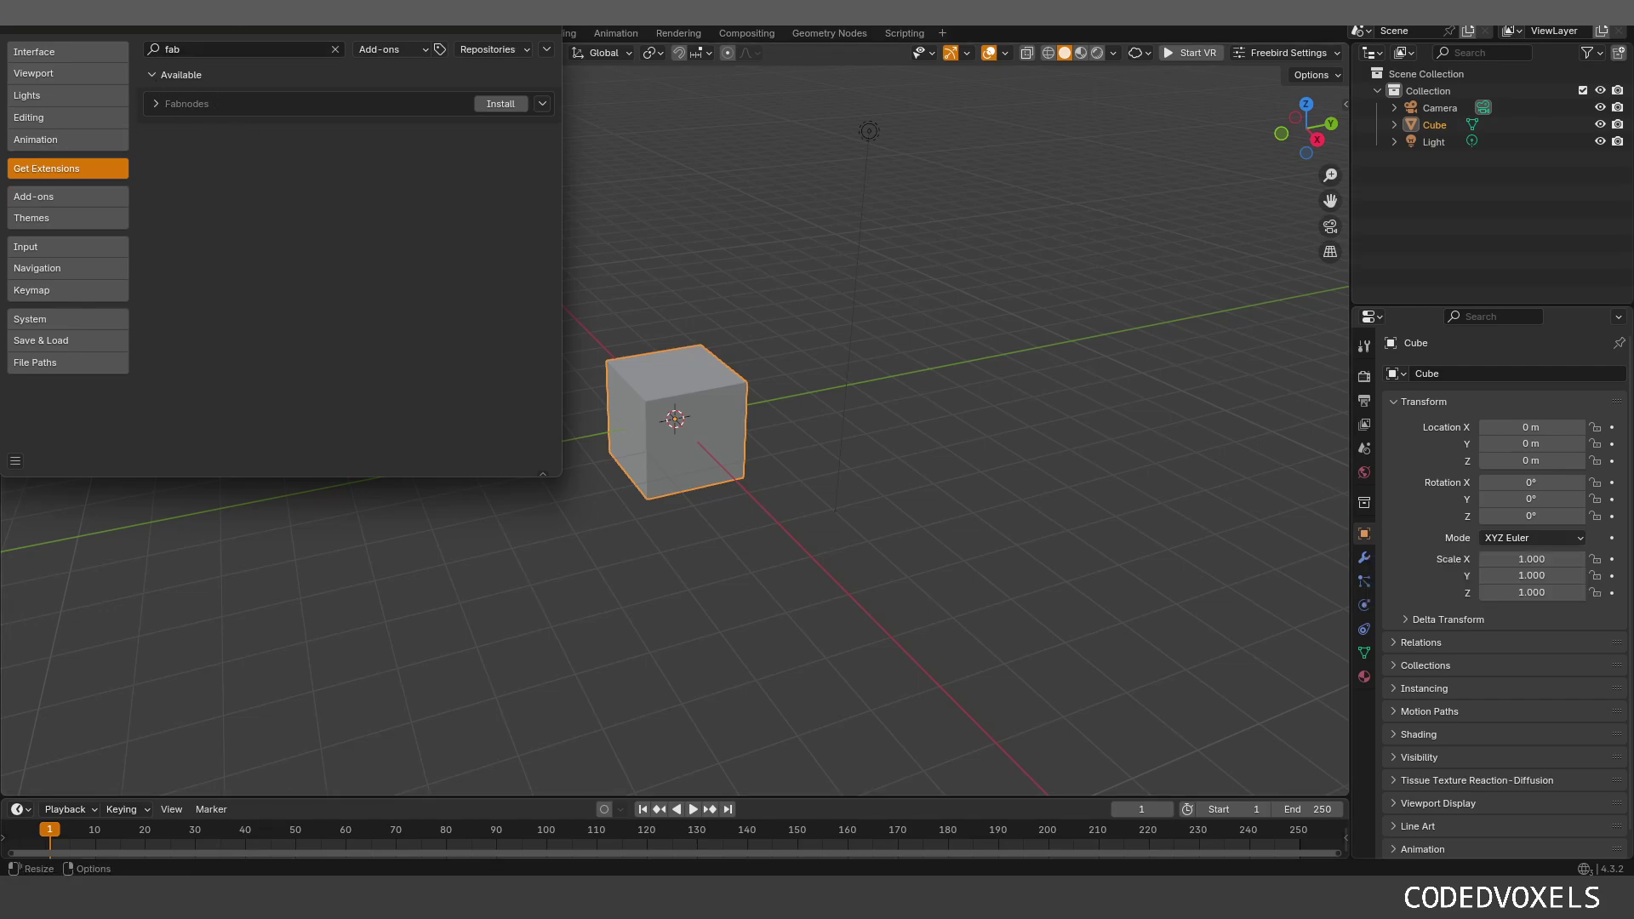
key("alt+Tab")
scroll(979, 340, "down", 3)
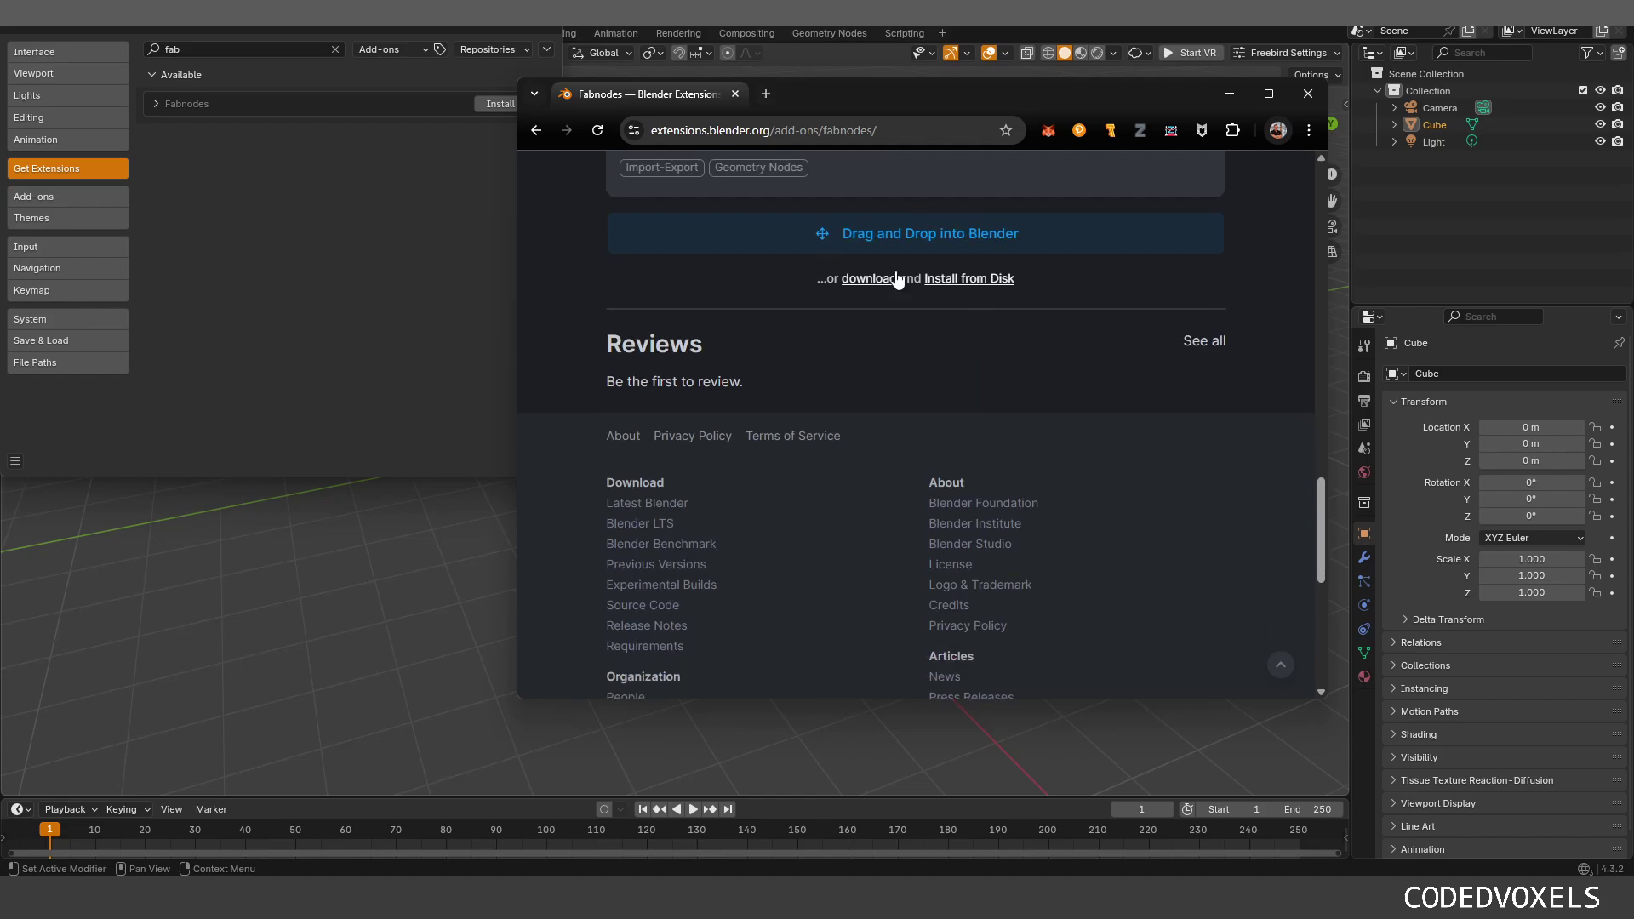
scroll(898, 279, "up", 1)
Step: Drag Fabnodes into Blender, confirm installing and enabling it, and close Preferences
left_click_drag(938, 320, 381, 558)
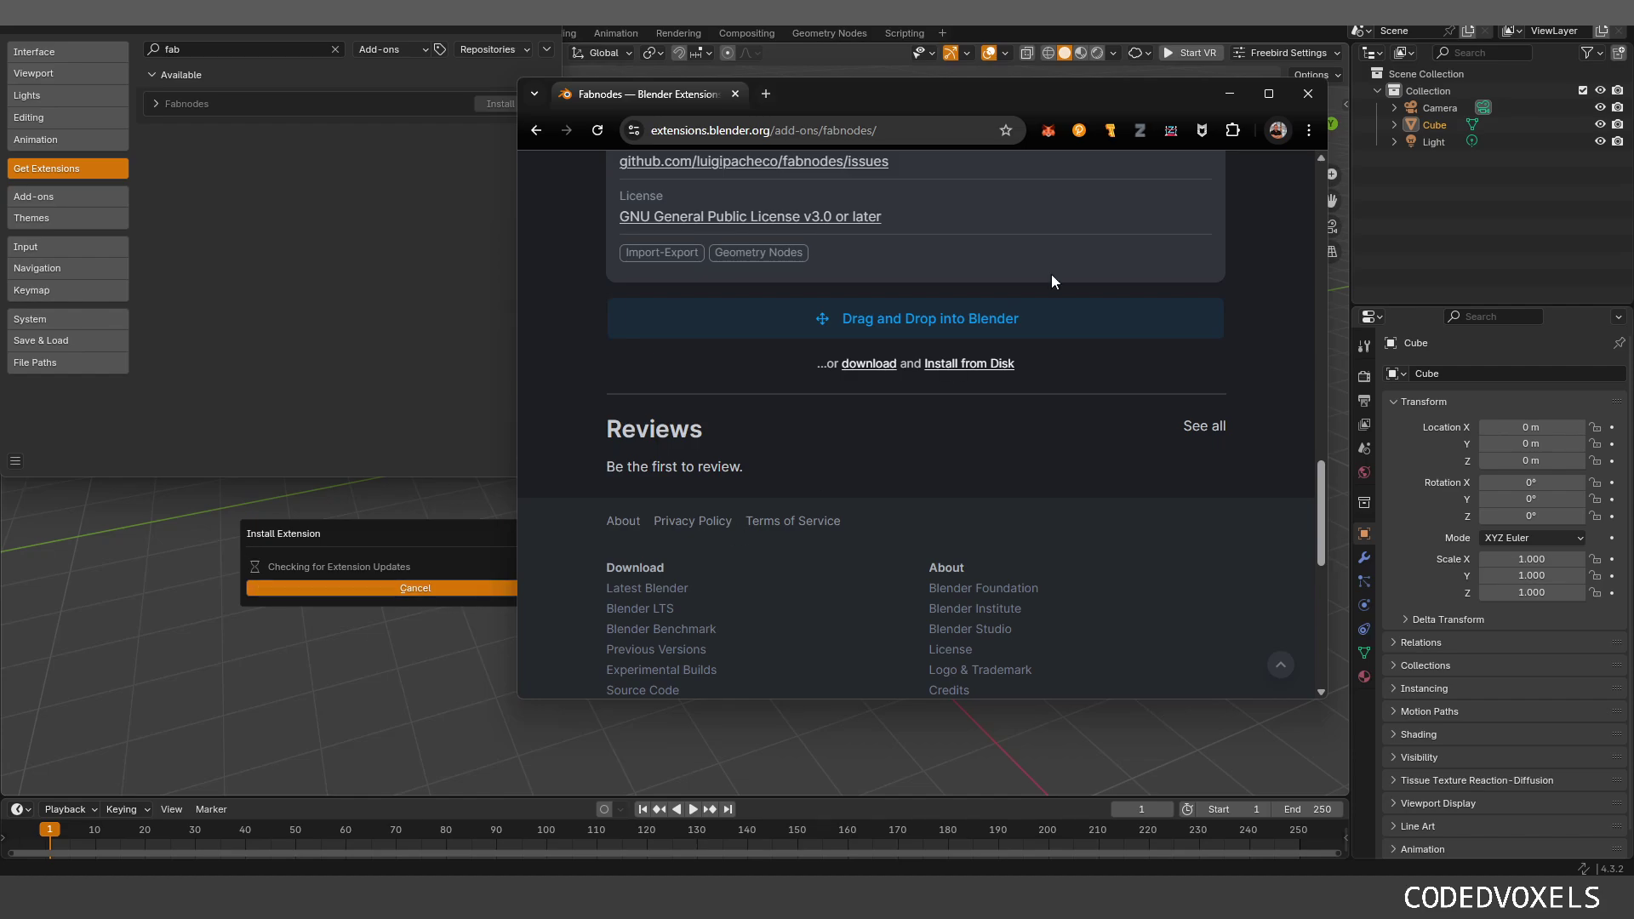
left_click(339, 687)
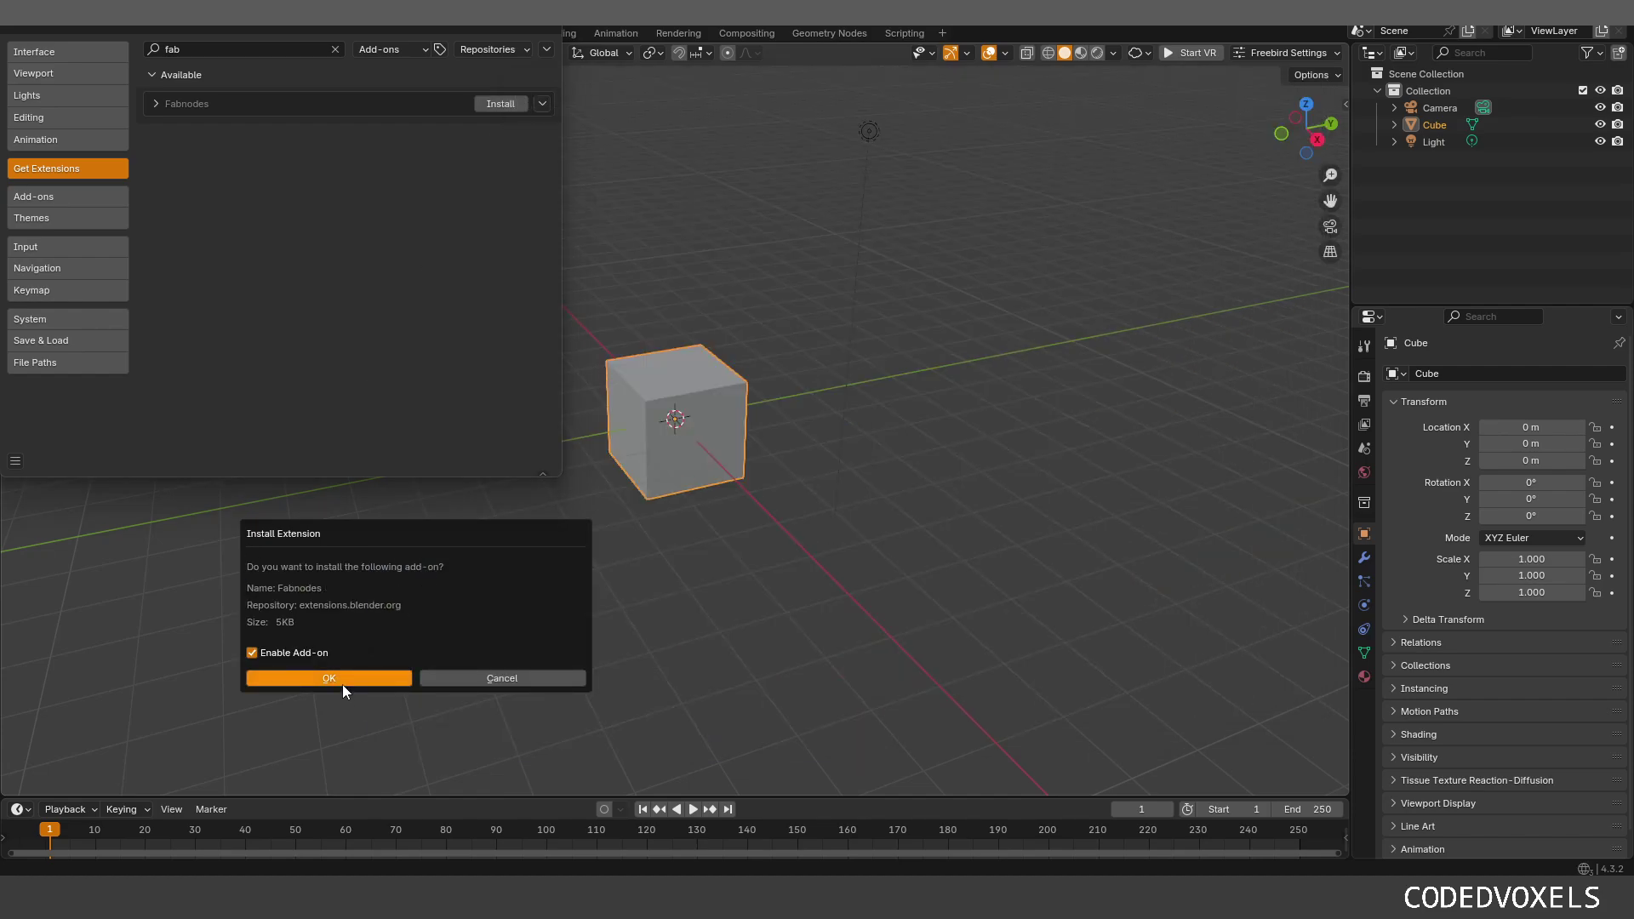
left_click(342, 678)
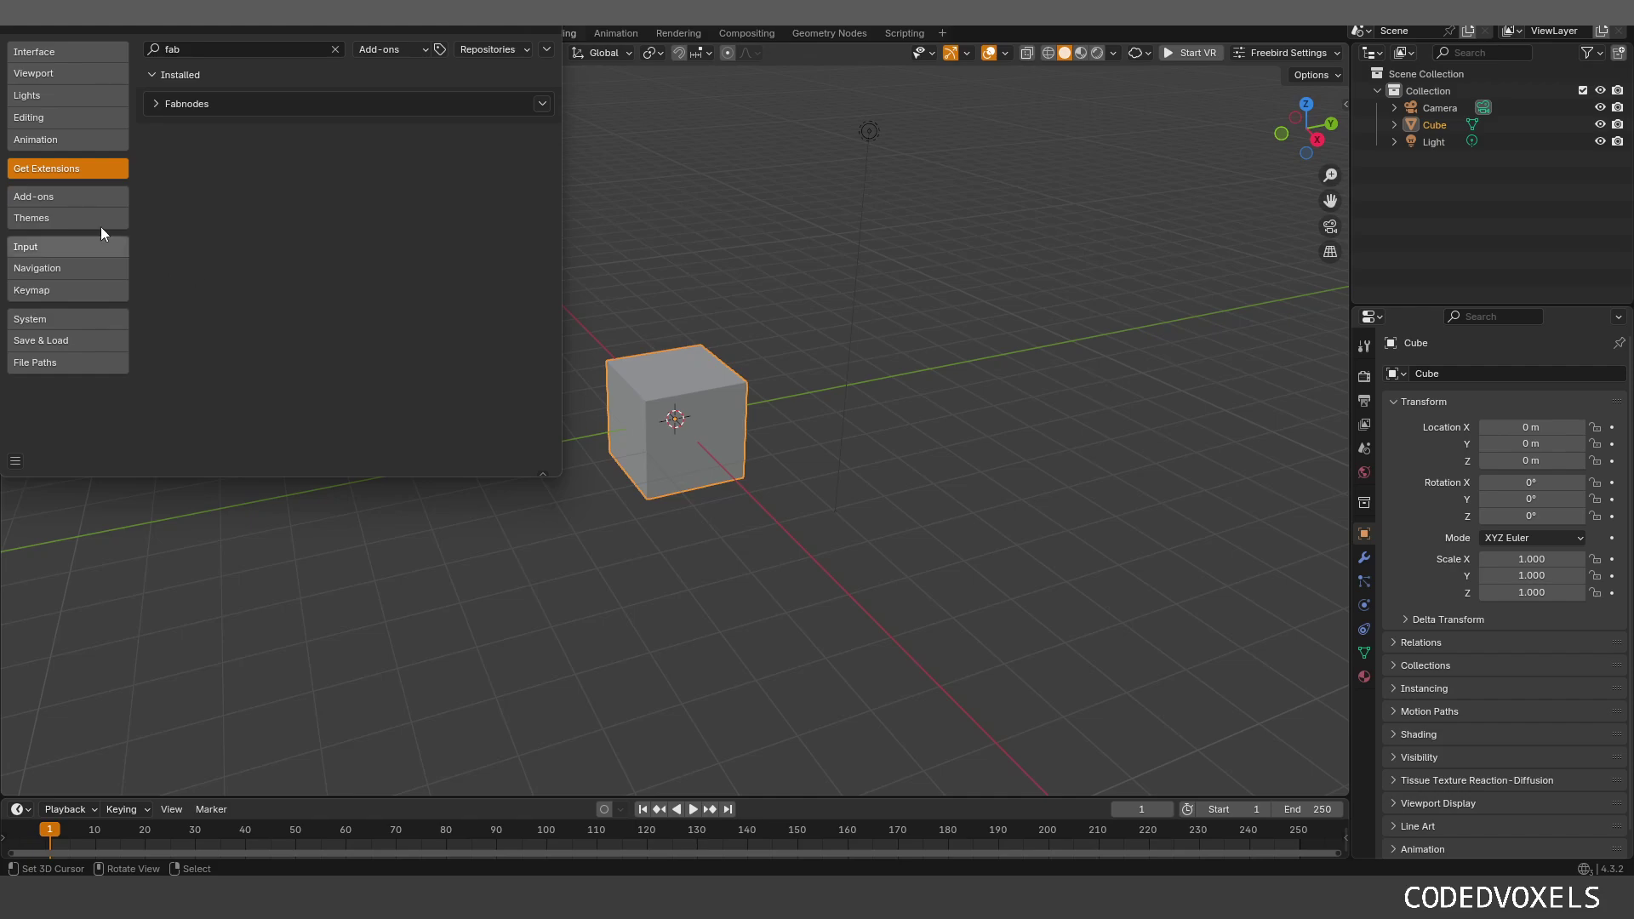
left_click(549, 28)
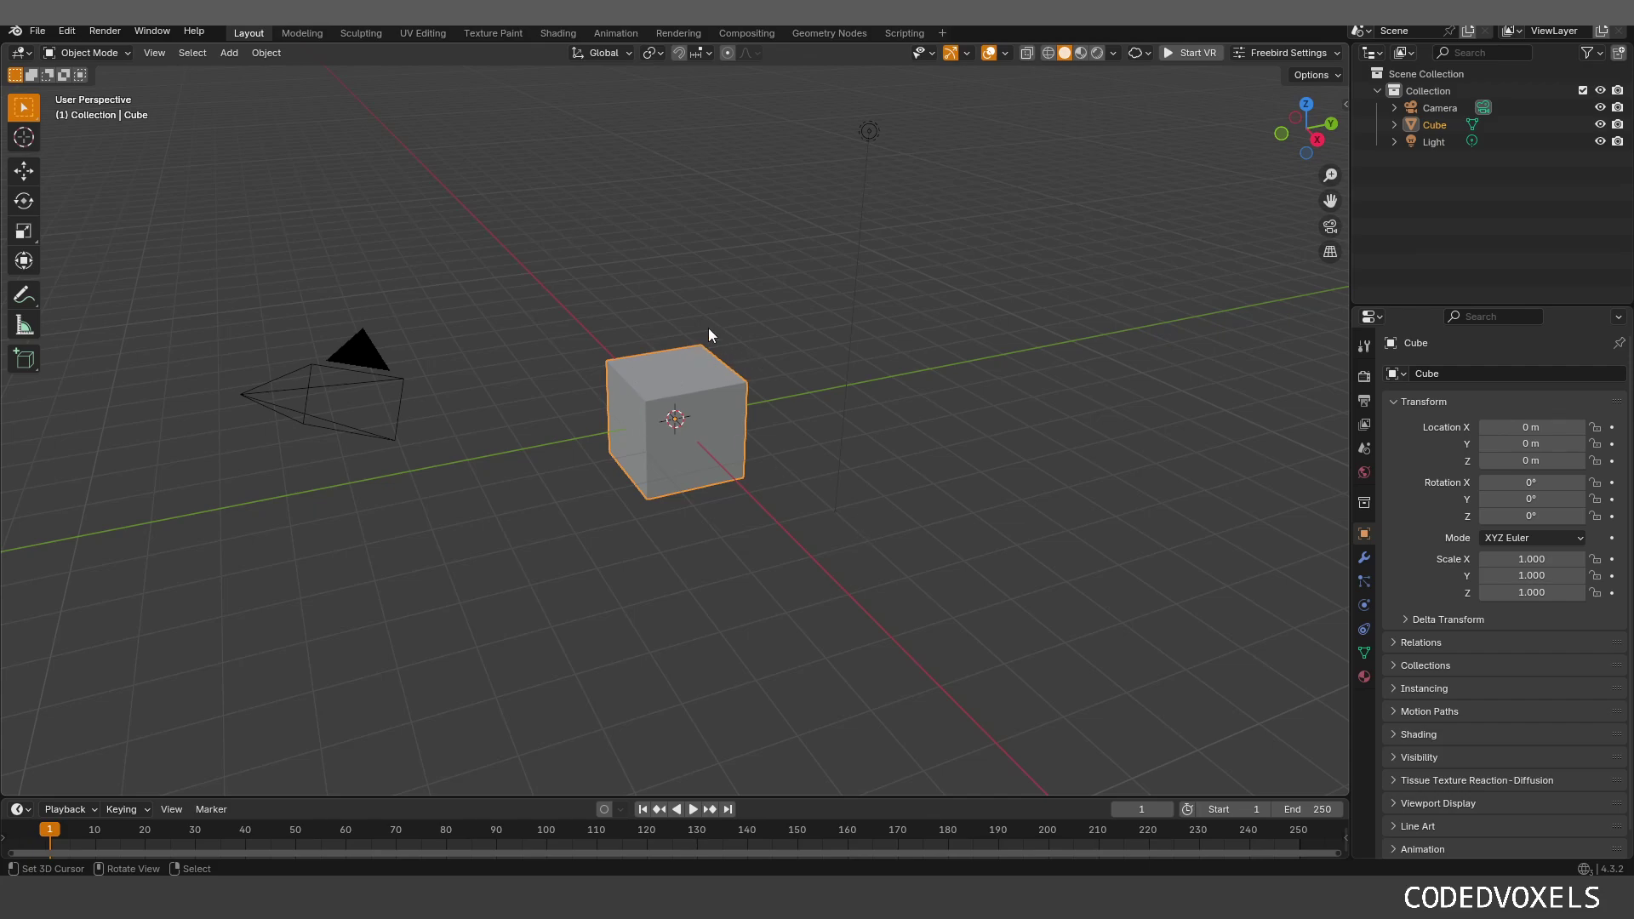
Step: Delete the default cube
middle_click_drag(858, 400, 798, 479)
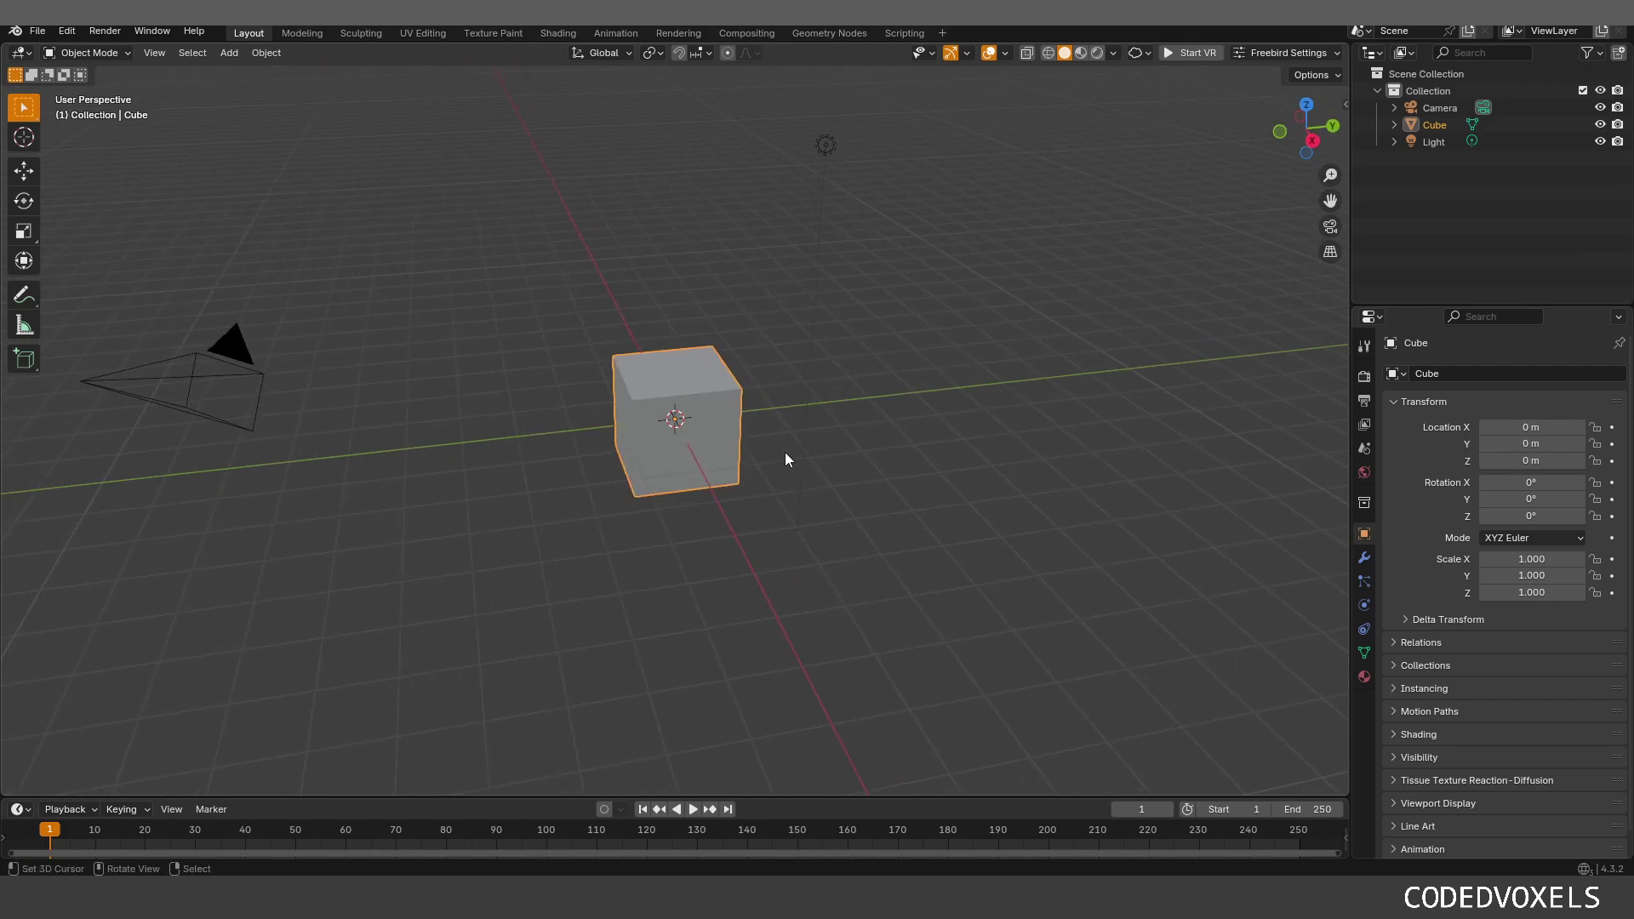
key("x")
left_click(723, 405)
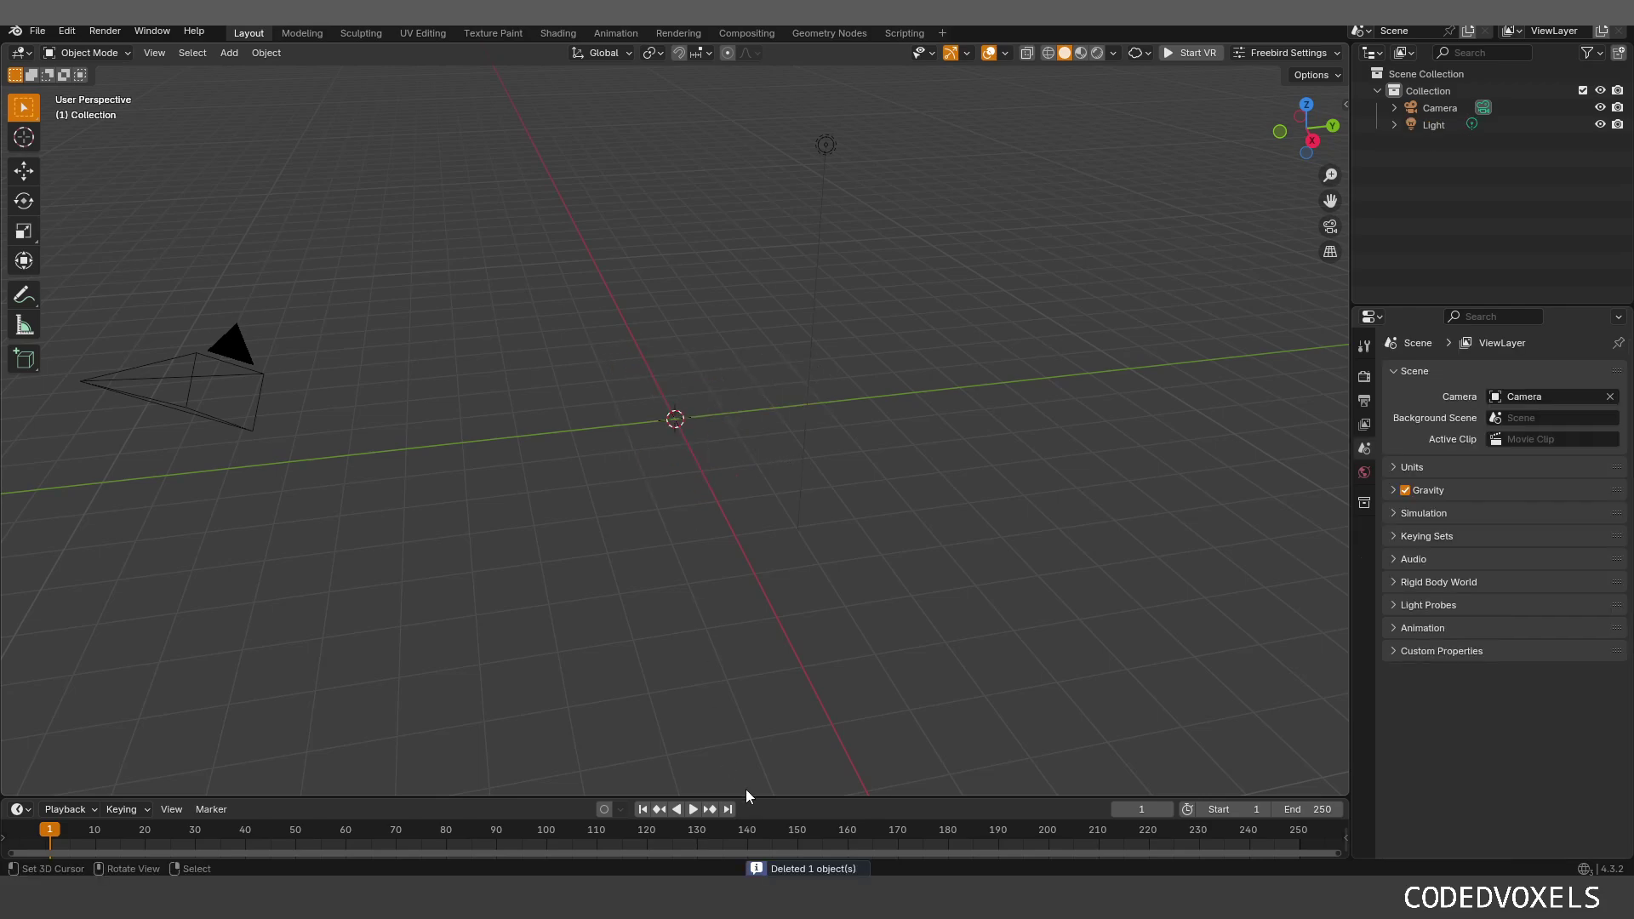
Step: Enlarge the bottom Timeline area and turn it into a Geometry Node Editor
left_click_drag(754, 799, 754, 645)
left_click(21, 656)
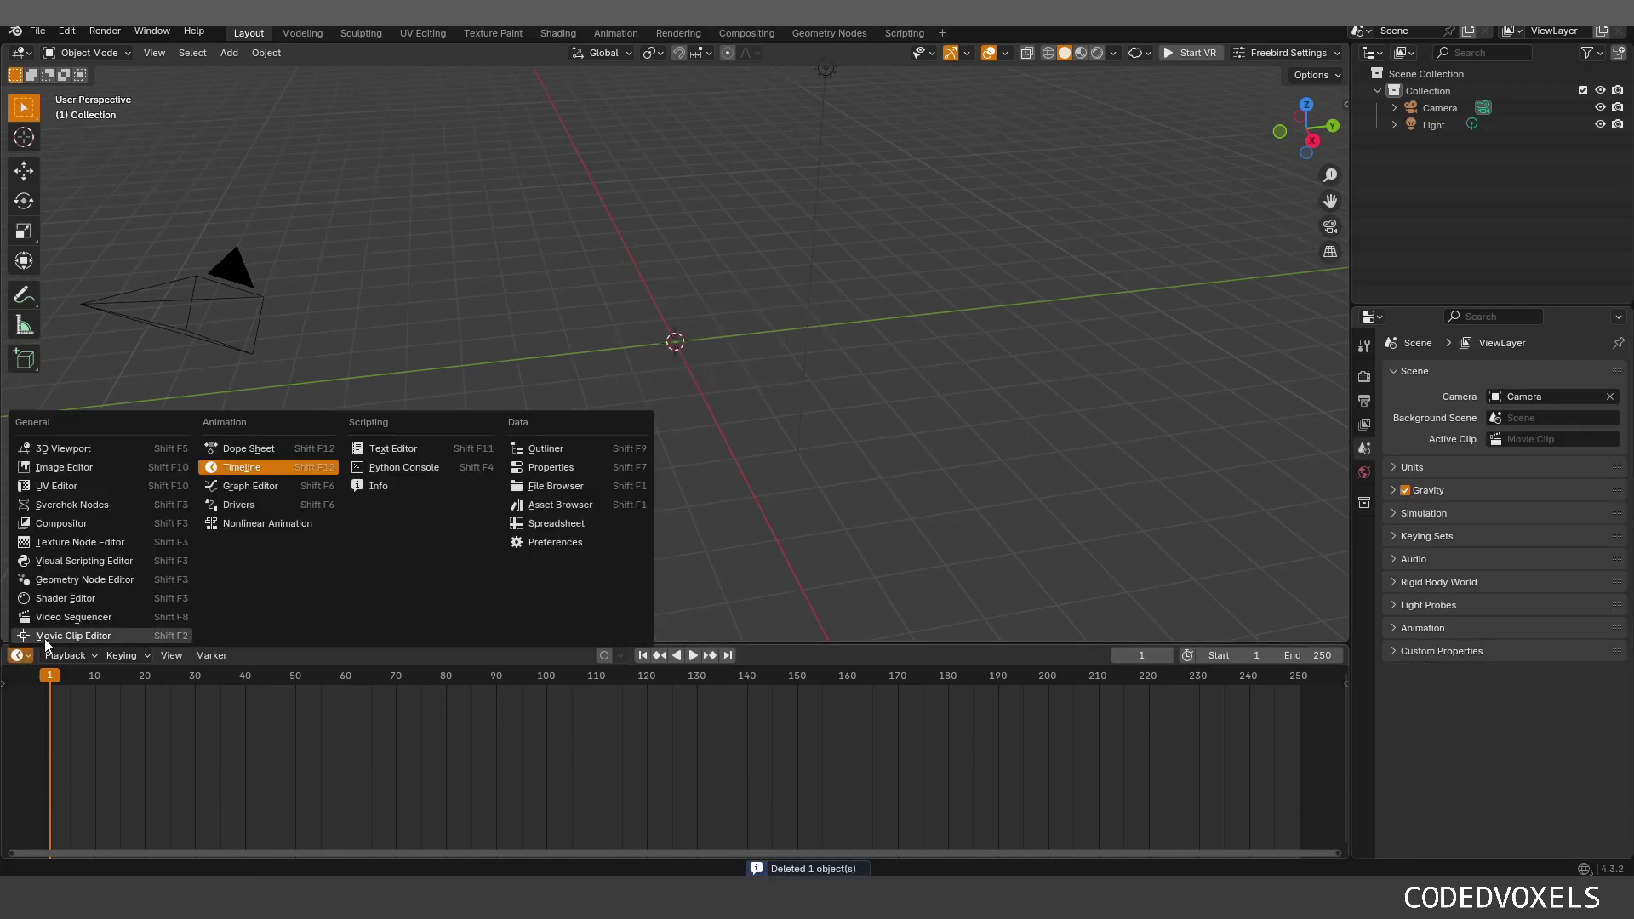
left_click(100, 575)
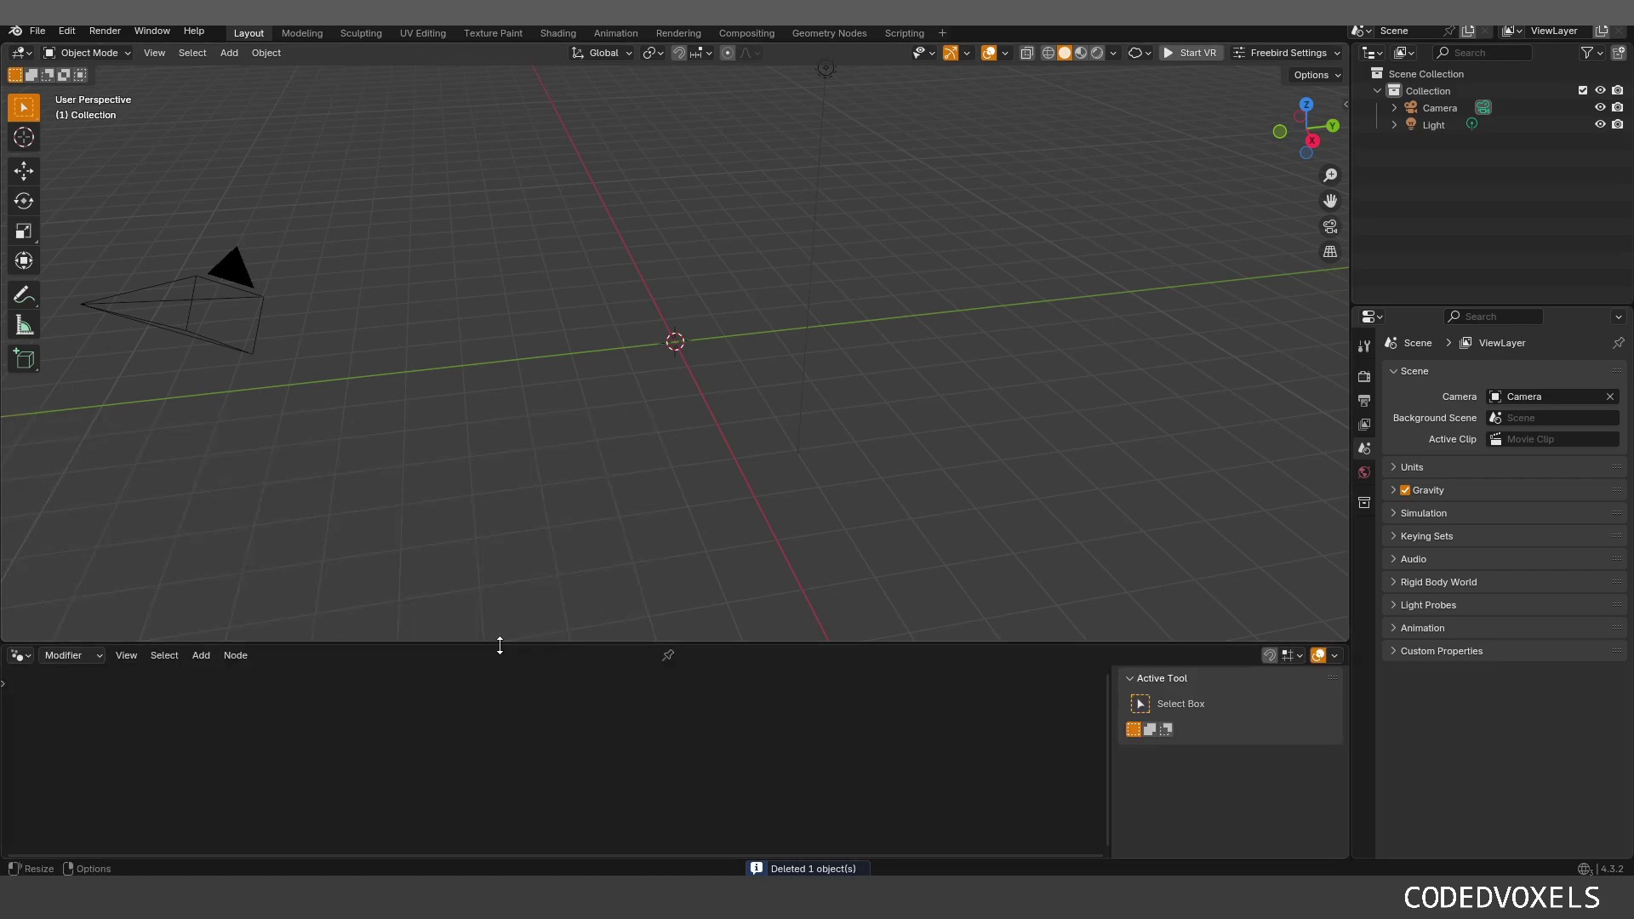
left_click_drag(497, 647, 497, 587)
Step: Split the bottom area and make its right half a Spreadsheet
left_click_drag(1347, 589, 915, 638)
left_click(937, 598)
left_click(940, 600)
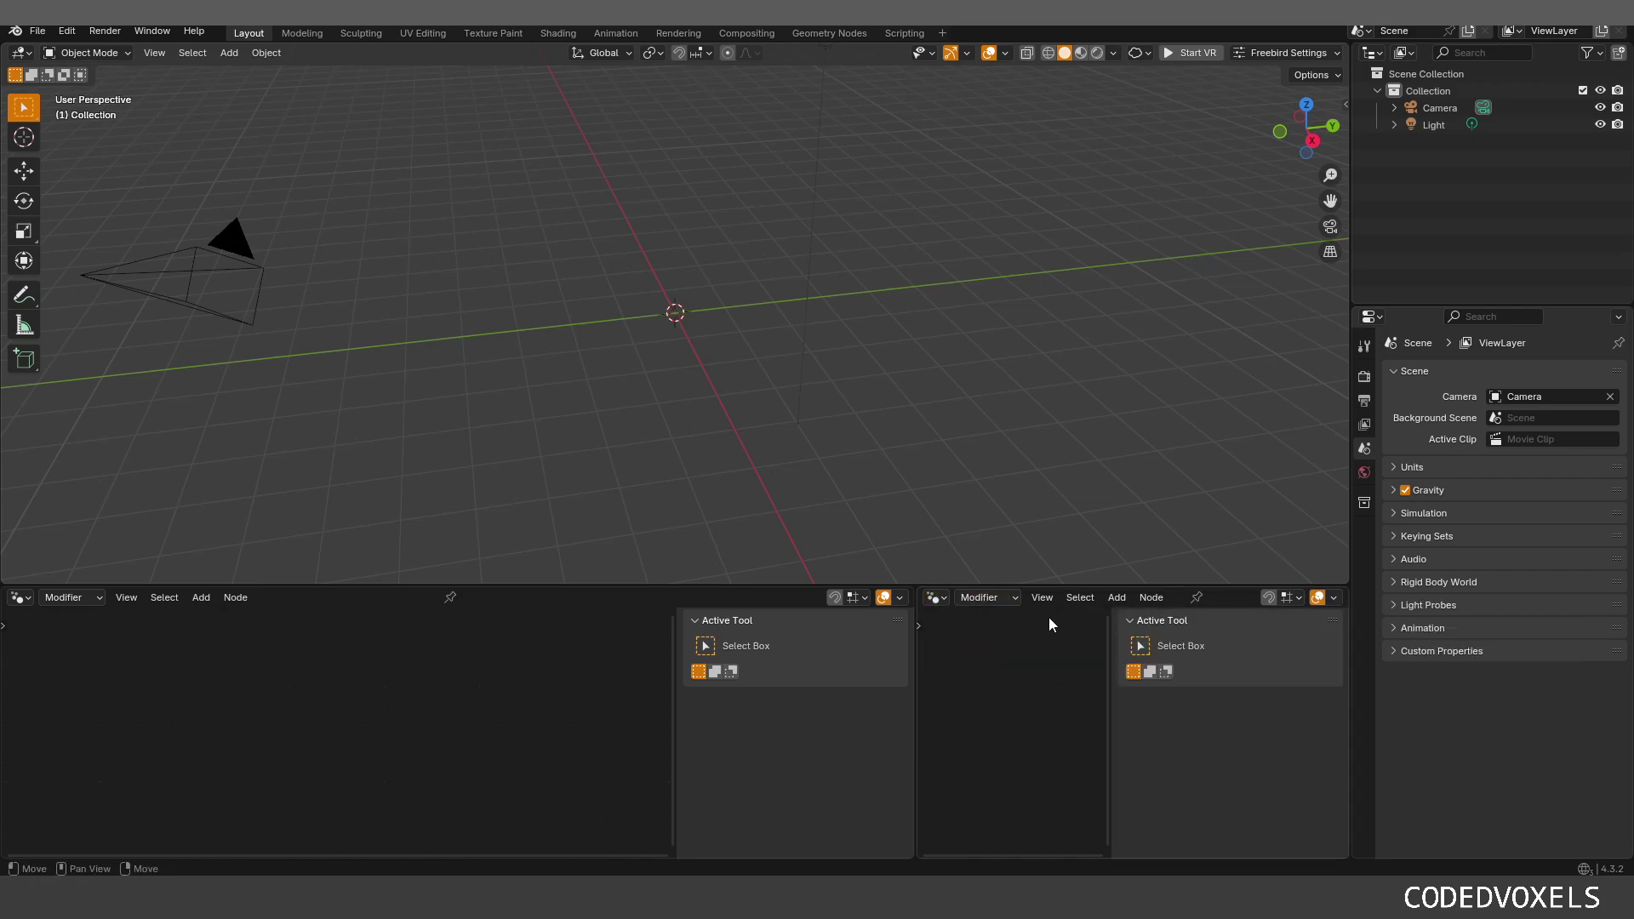
left_click(932, 603)
left_click(1434, 718)
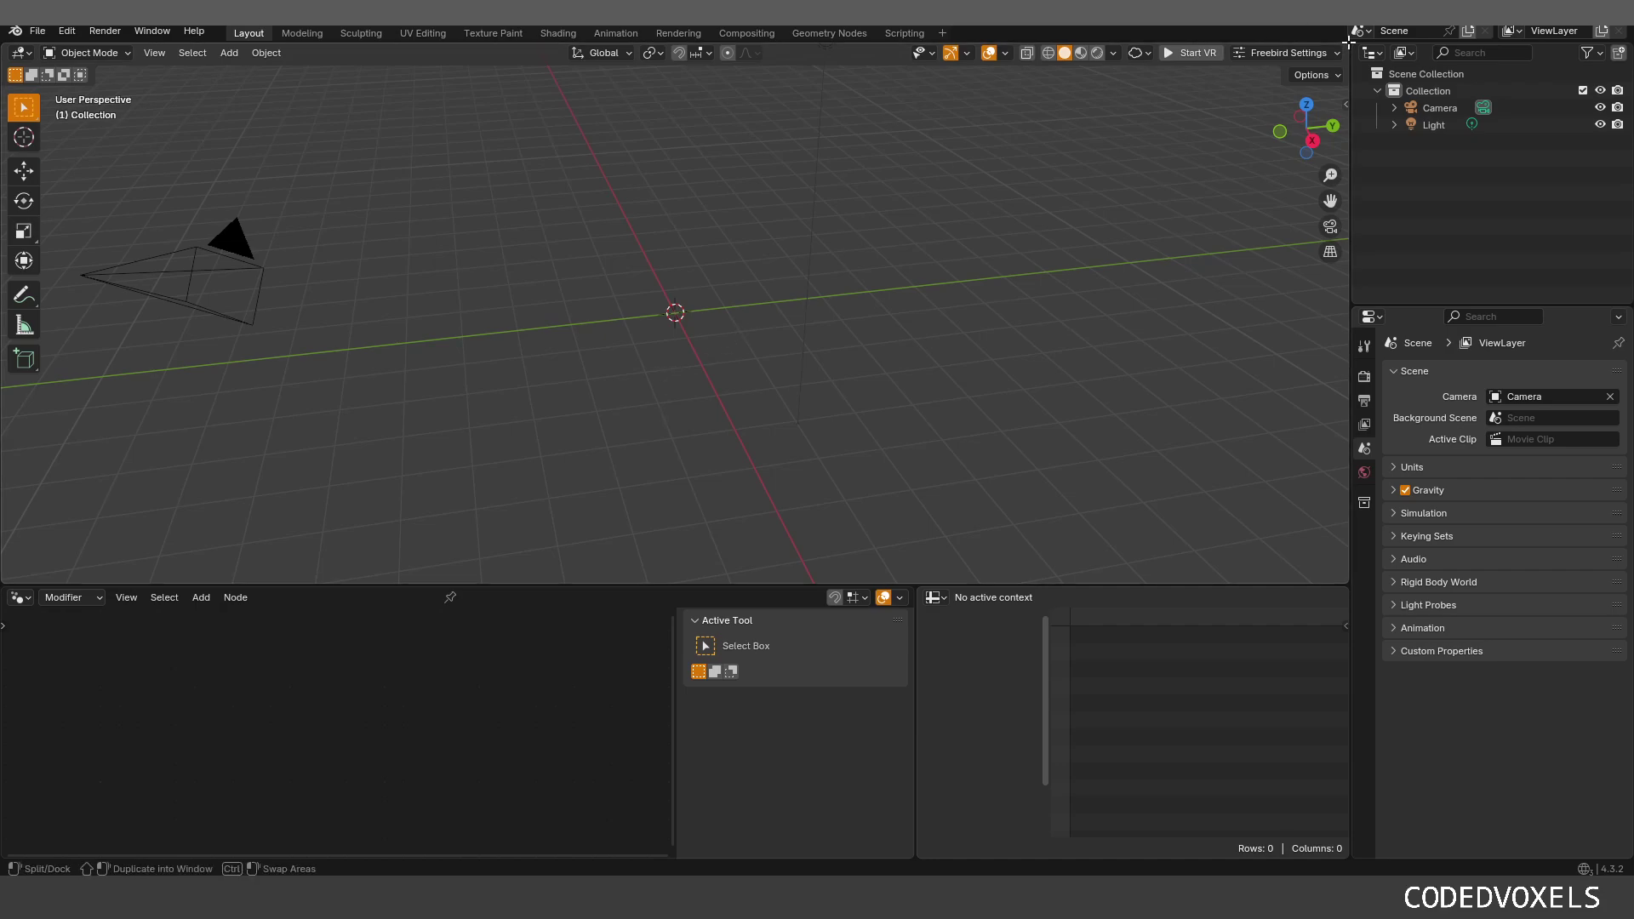
Step: Split the 3D viewport and make its right half a Text Editor
left_click_drag(1347, 44, 916, 217)
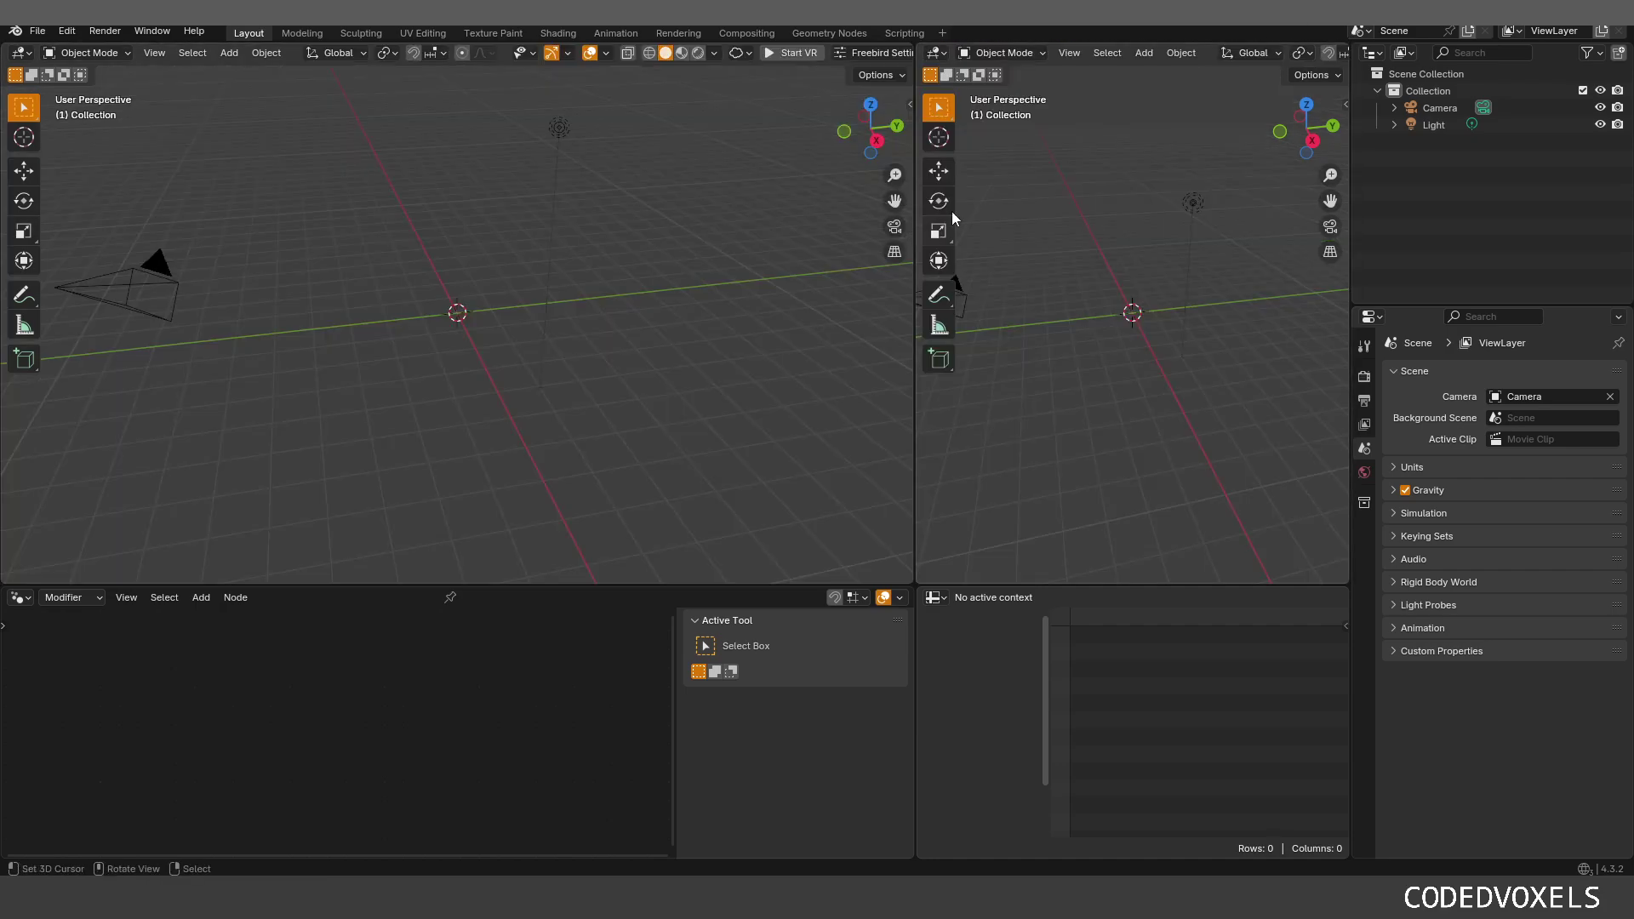
left_click(938, 53)
left_click(1328, 98)
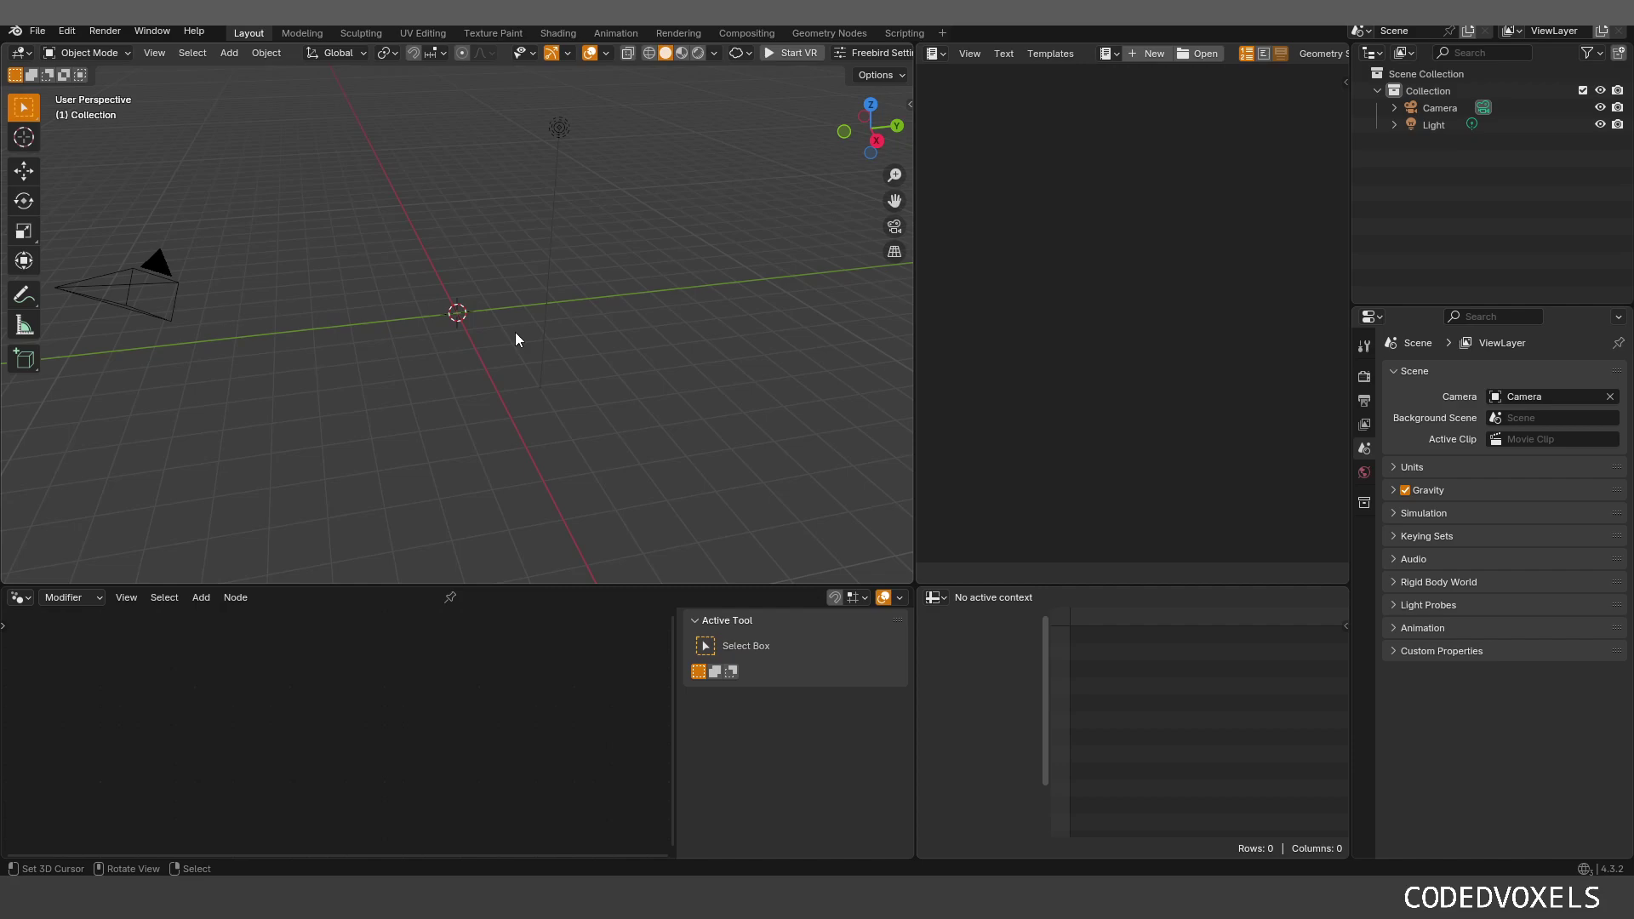
Step: Add a Mesh > Circle at the origin, view it from above, and open the viewport sidebar
key("shift+a")
mouse_move(491, 355)
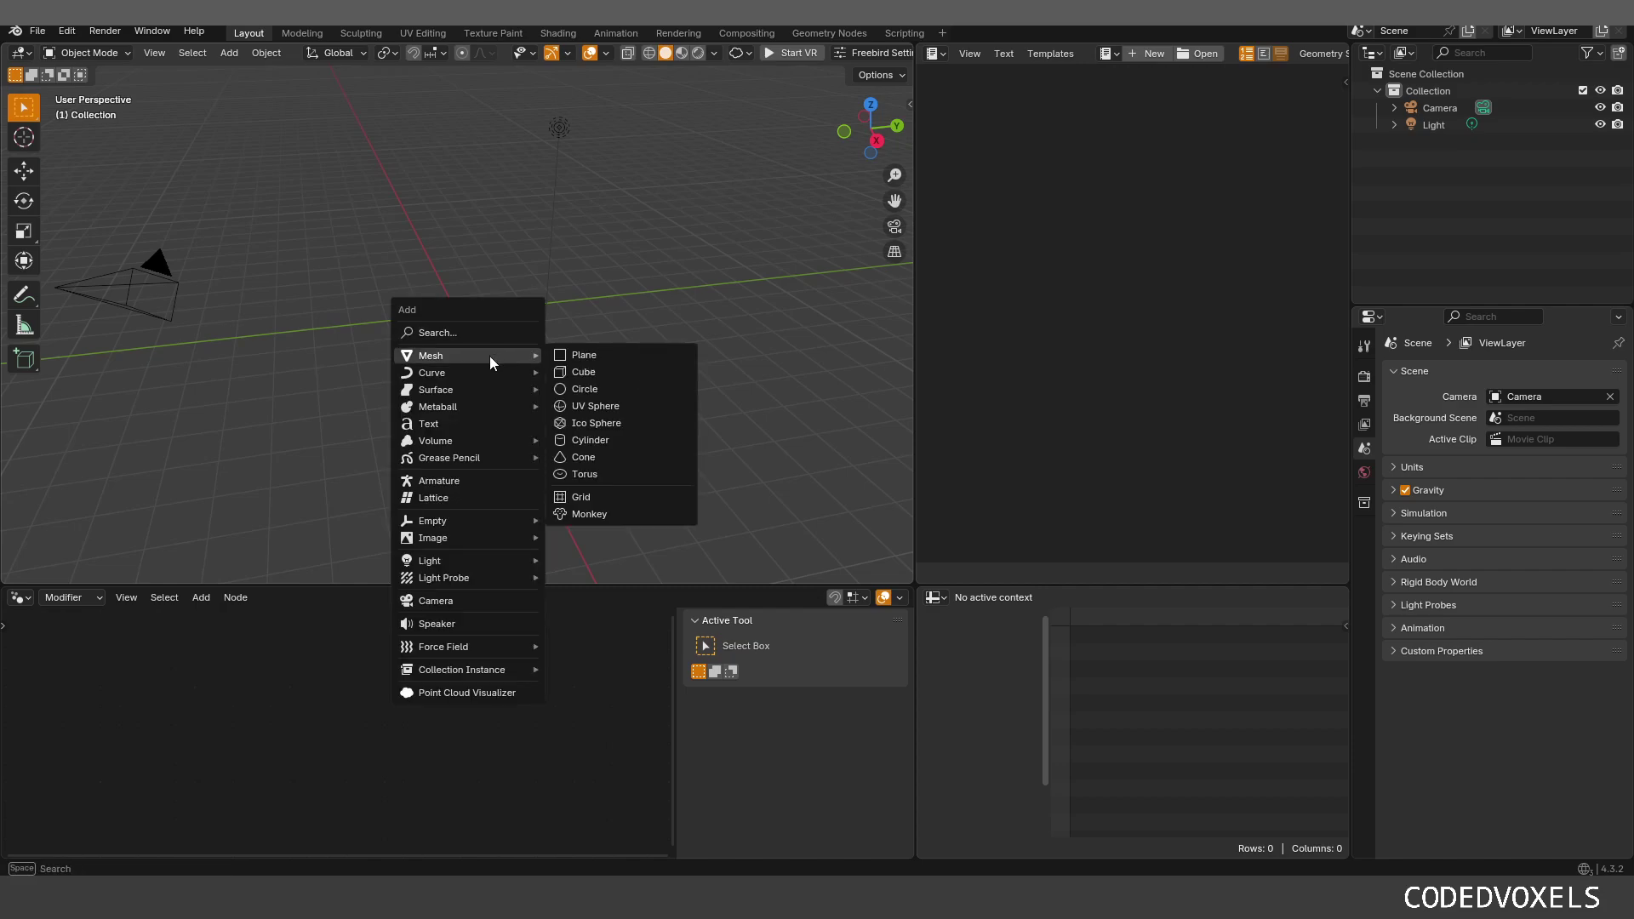
left_click(611, 389)
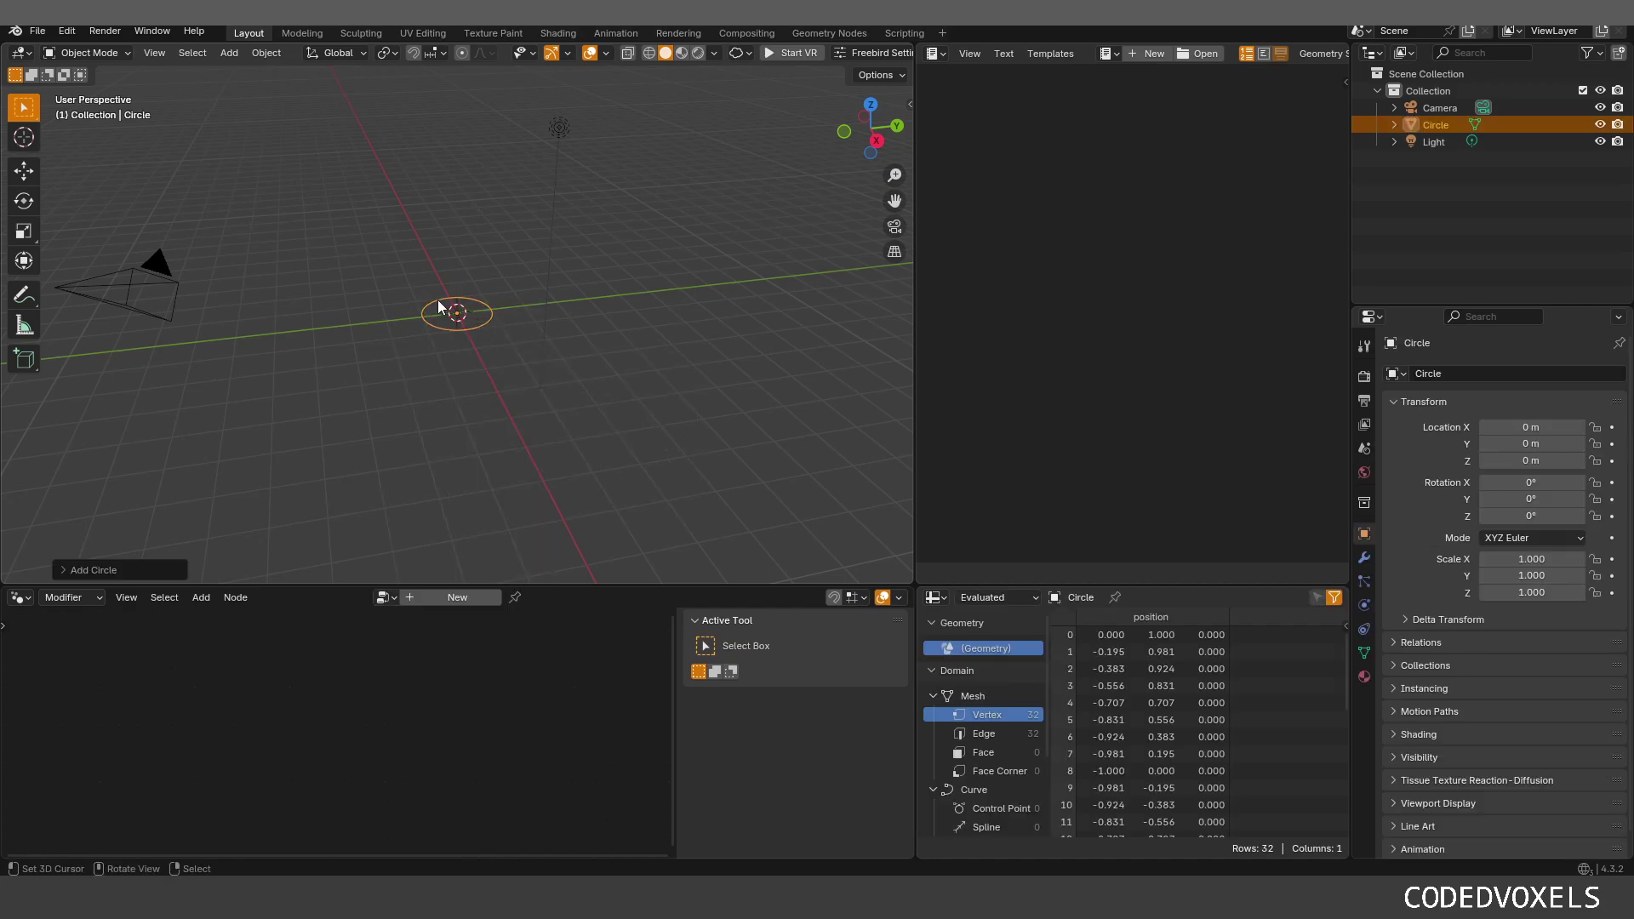
middle_click_drag(439, 302, 411, 267)
scroll(528, 314, "up", 4)
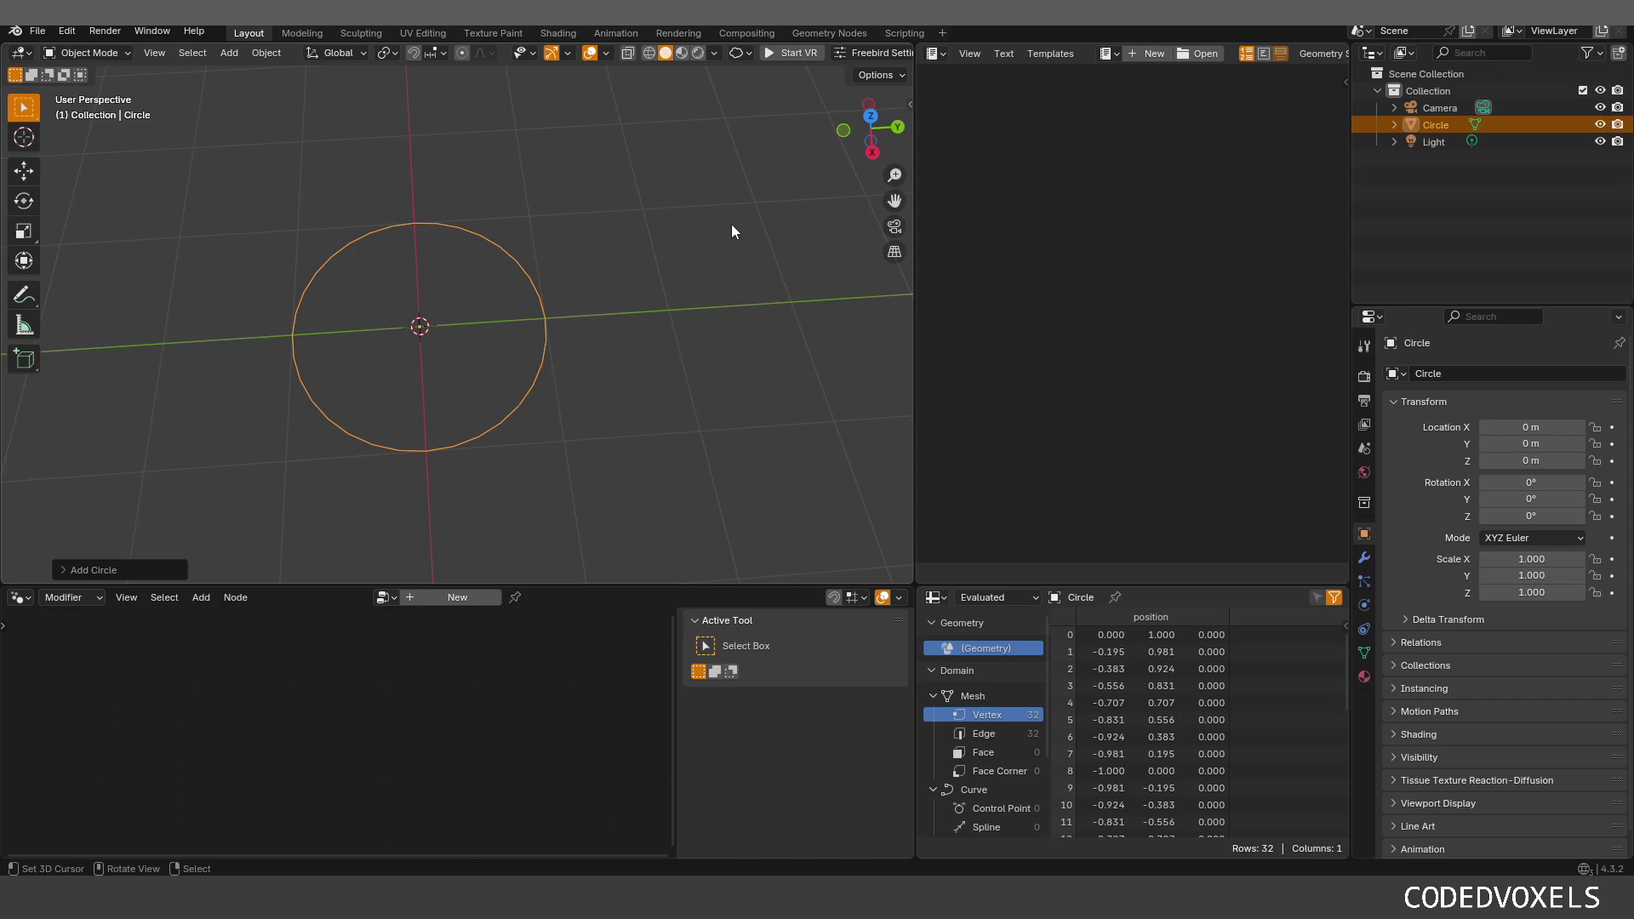
left_click(908, 109)
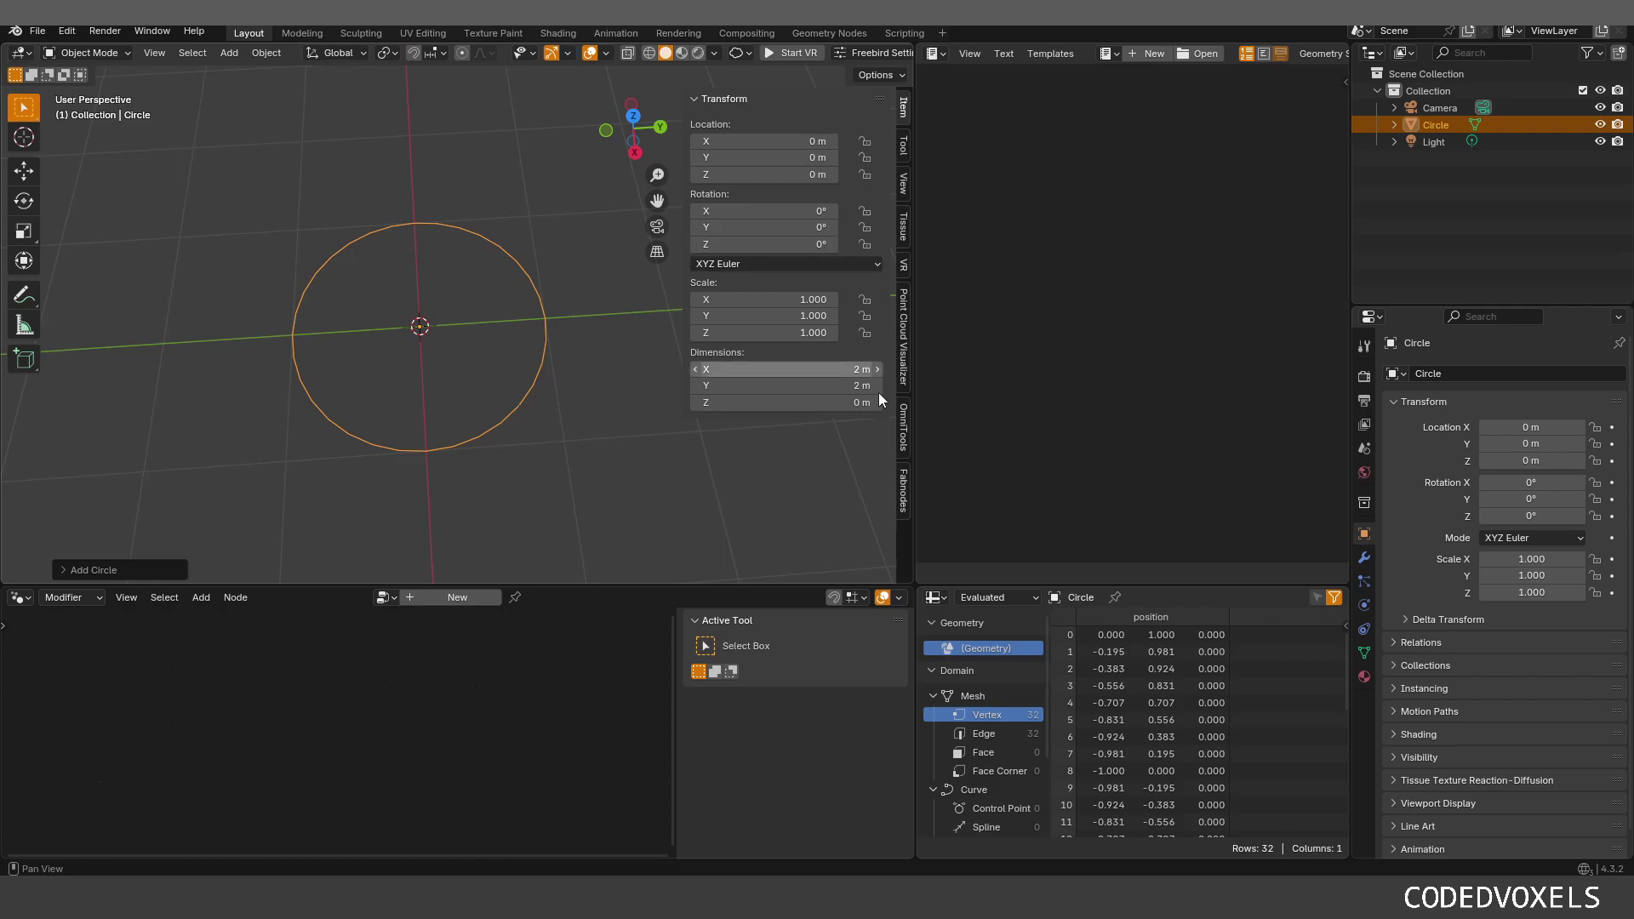
Step: Export the circle from the sidebar's Fabnodes tab and load Circle.gcode into the Text Editor
left_click(902, 498)
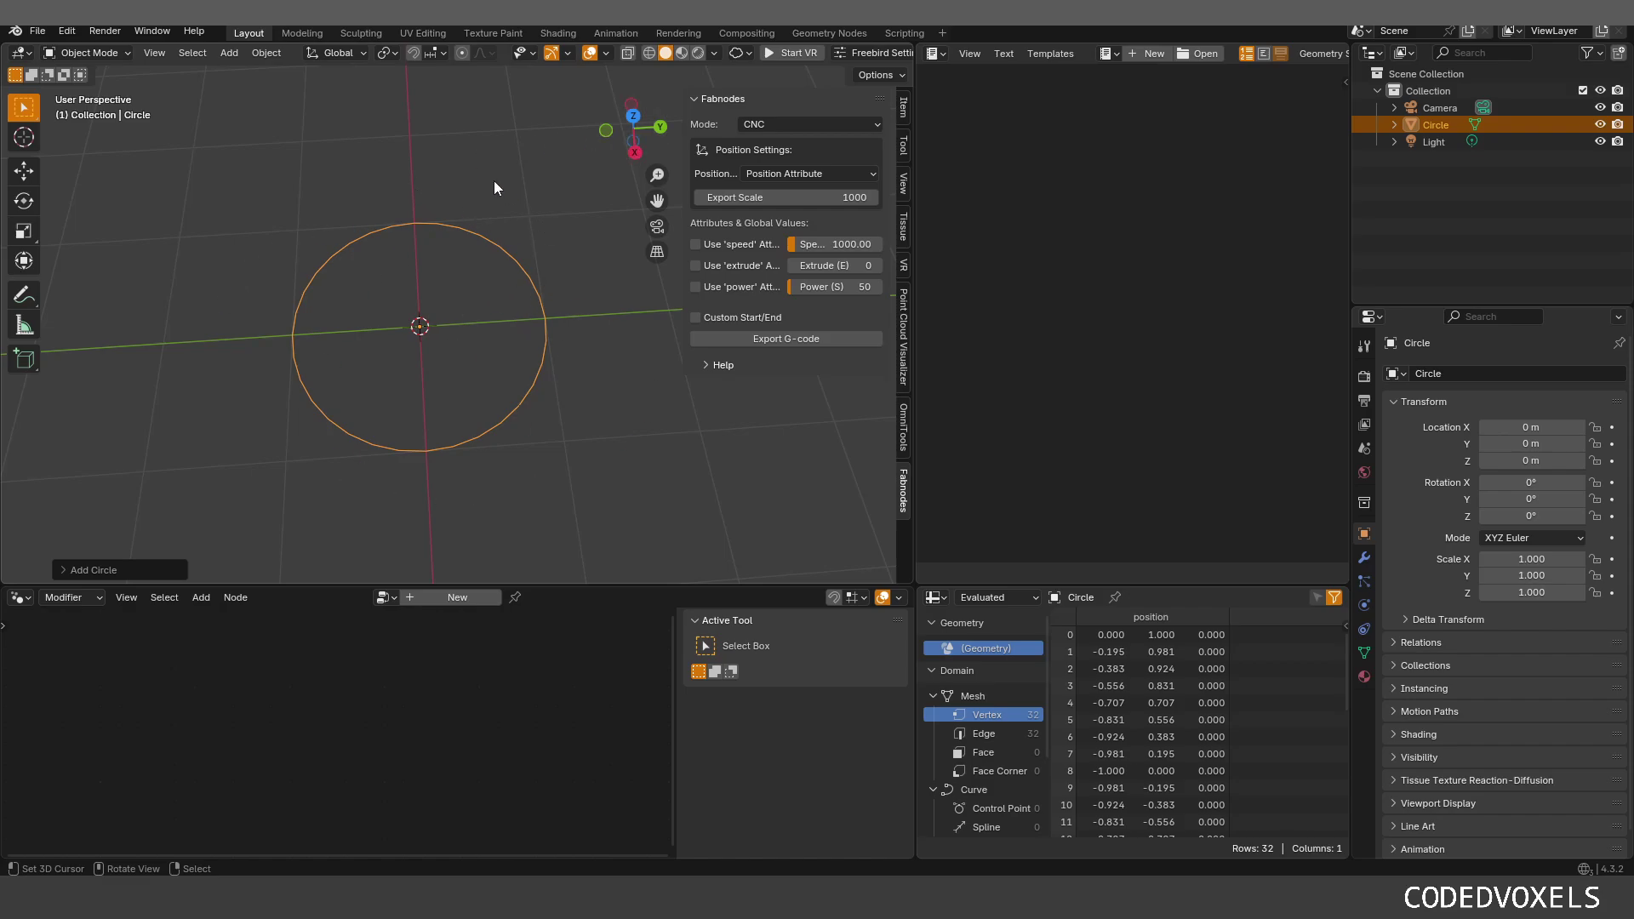
left_click(803, 342)
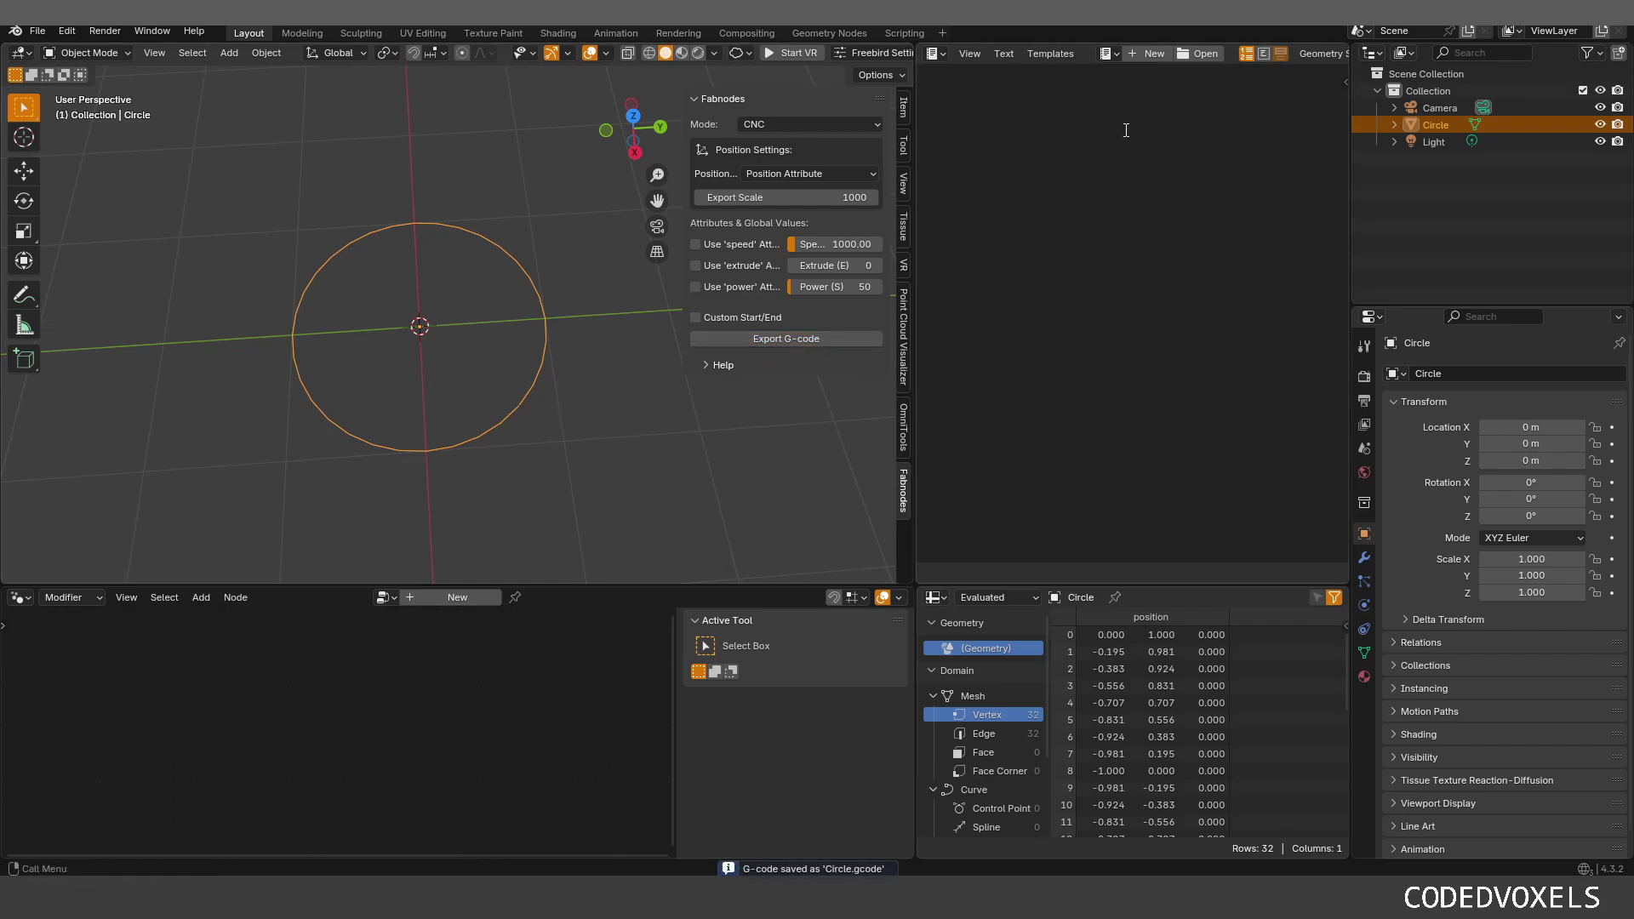
left_click(1109, 54)
left_click(1104, 55)
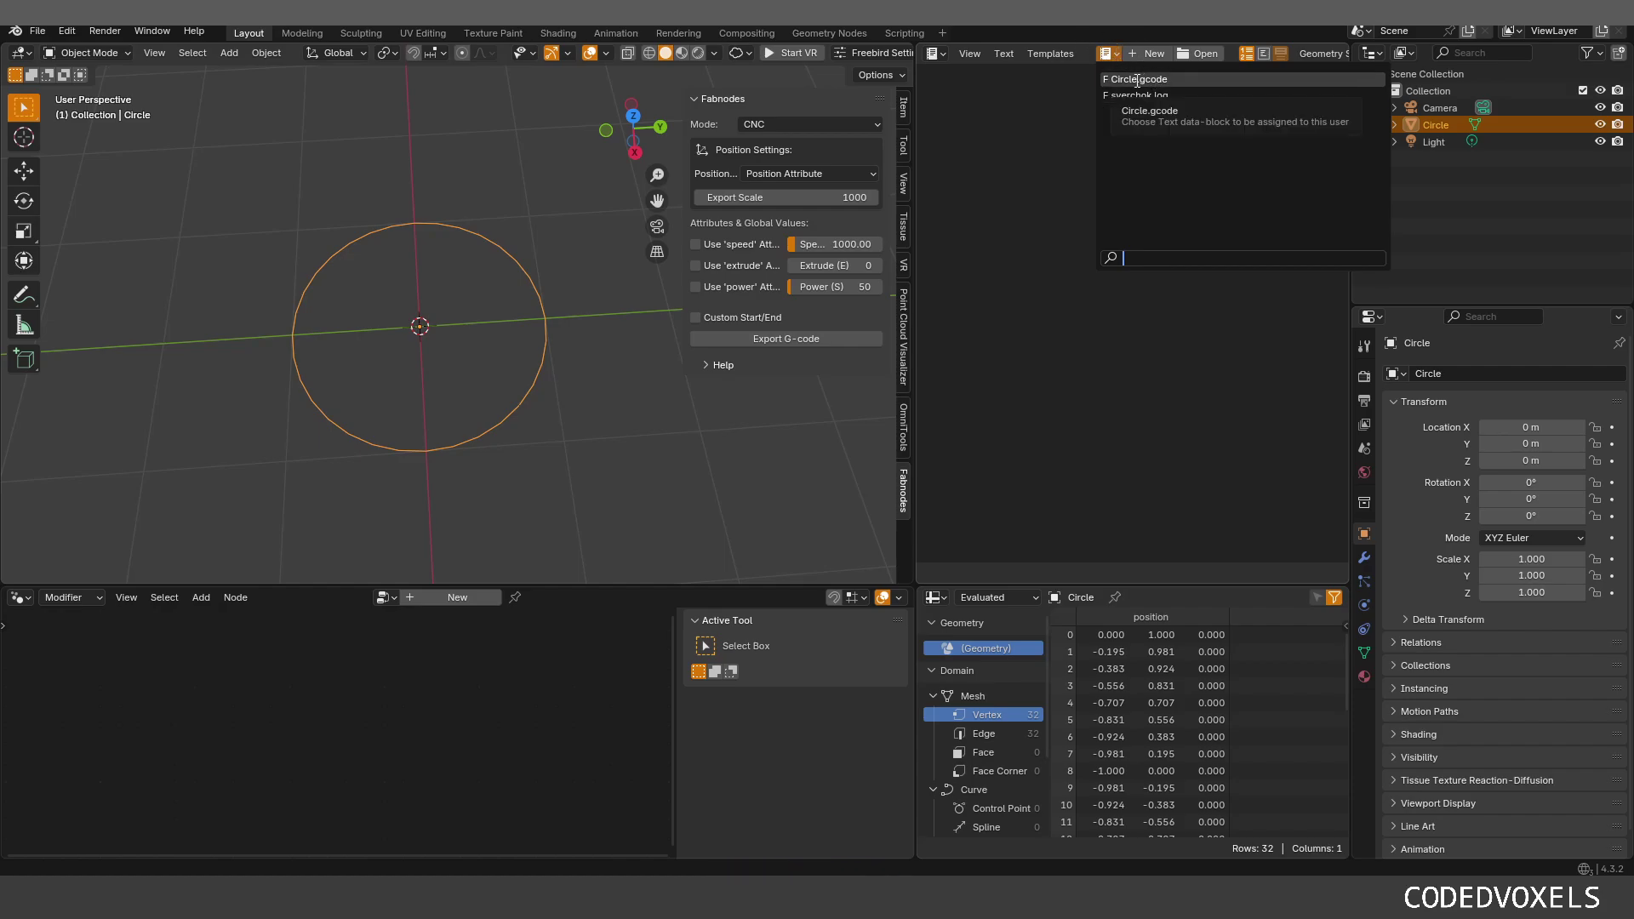
left_click(1137, 79)
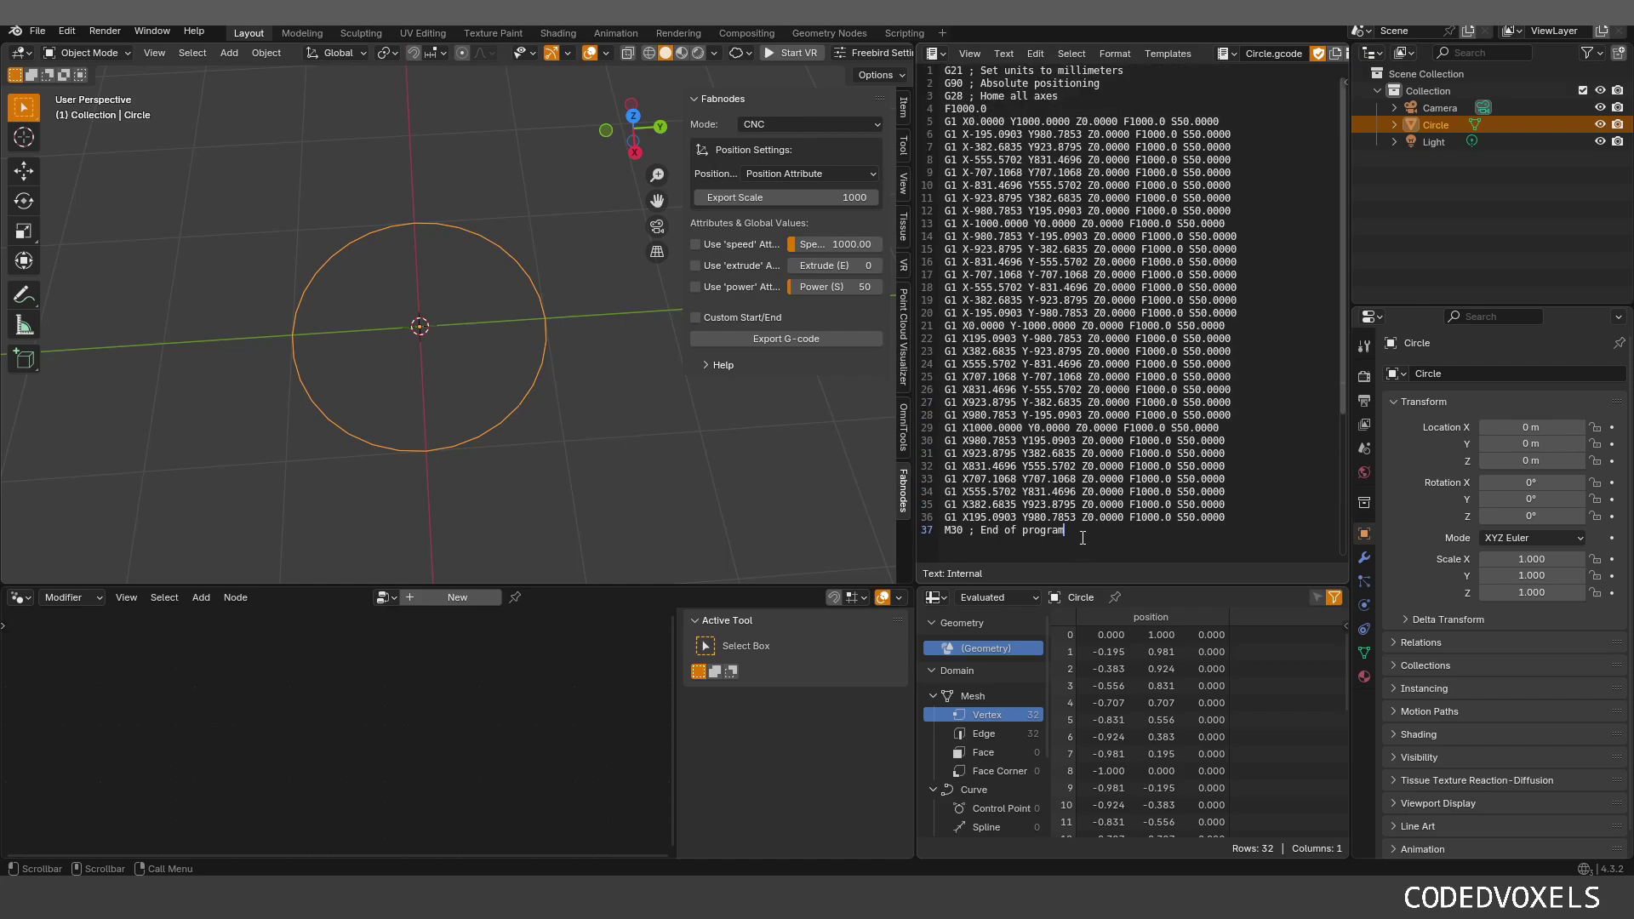
left_click_drag(1082, 538, 1081, 69)
left_click(1234, 147)
Step: Switch the Fabnodes export mode to 3D Printer and export the circle's G-code
left_click(775, 124)
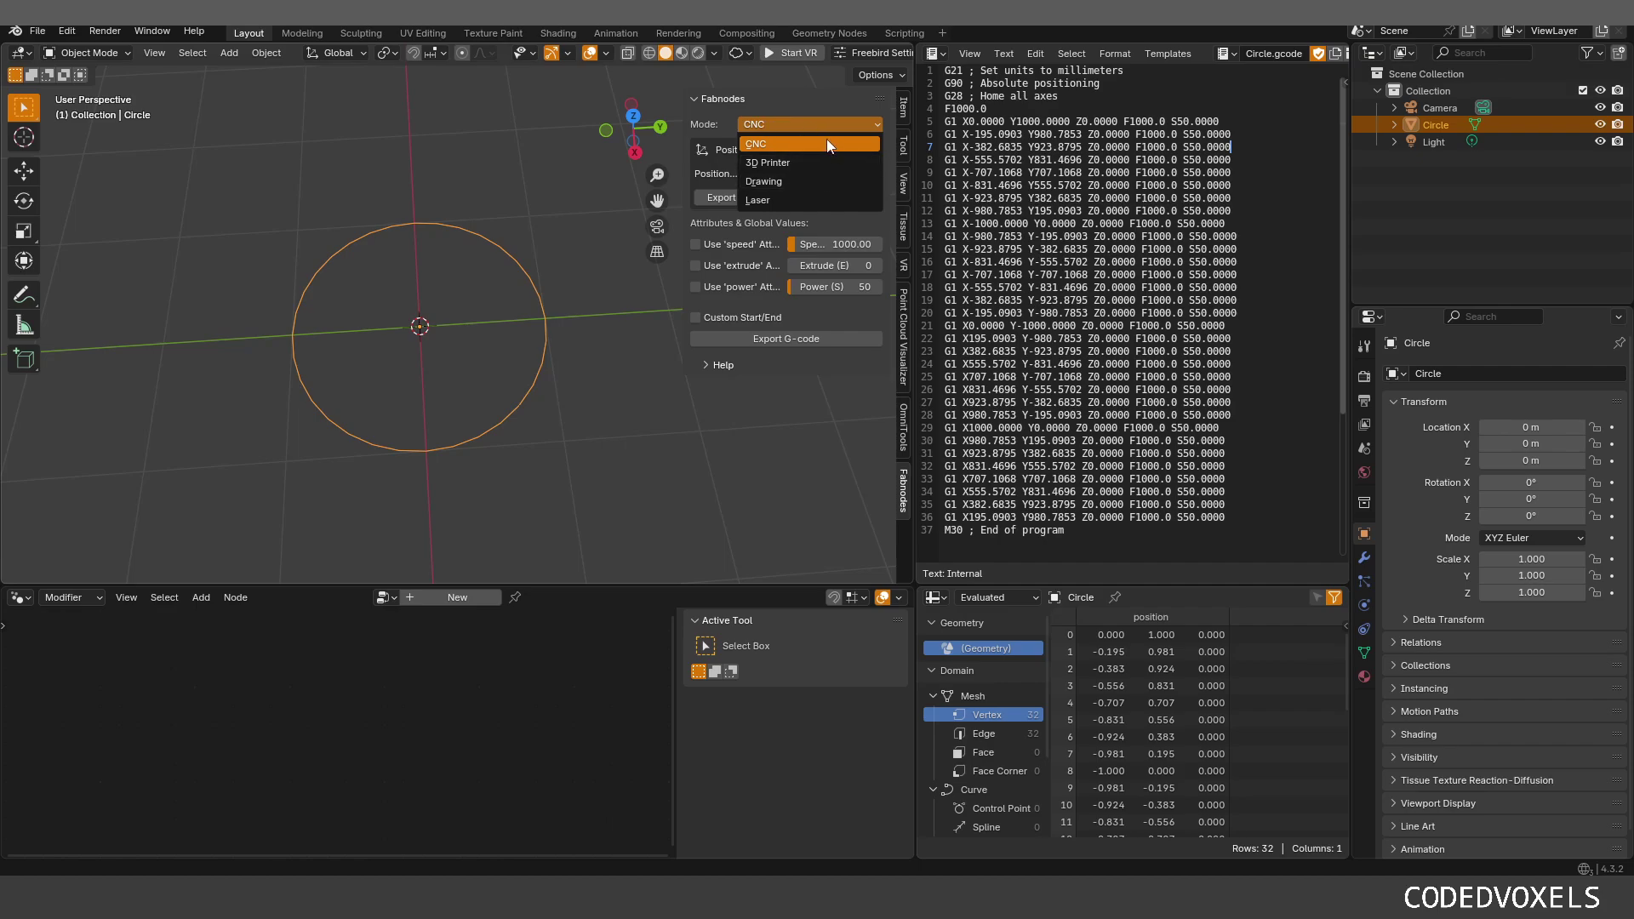
left_click(809, 148)
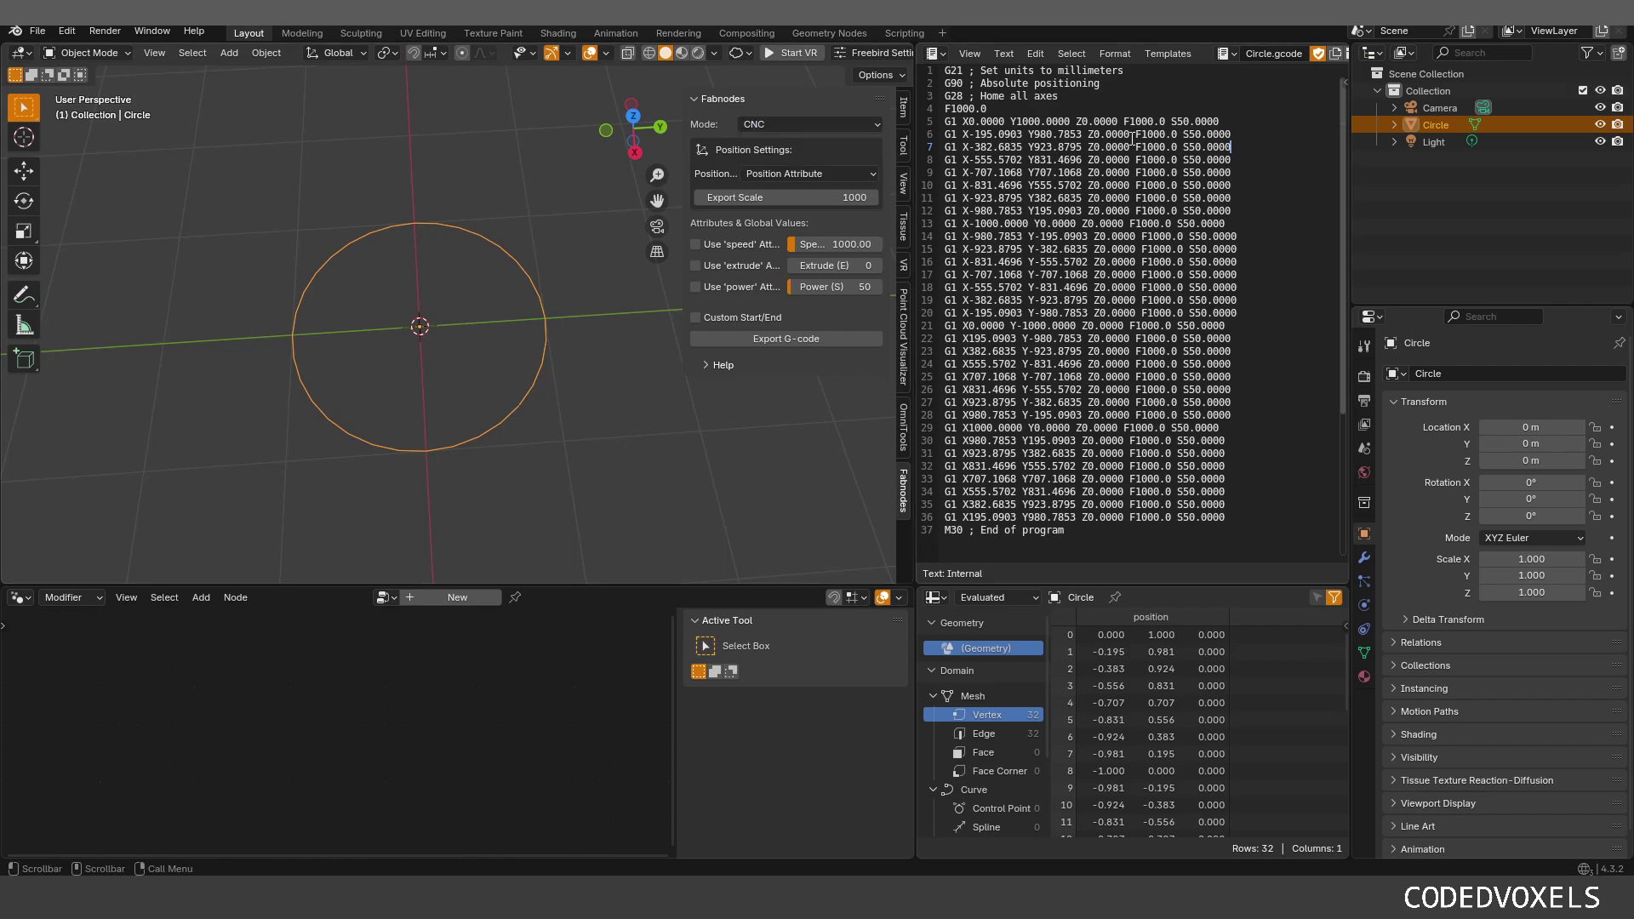
left_click(790, 127)
left_click(797, 156)
left_click(819, 336)
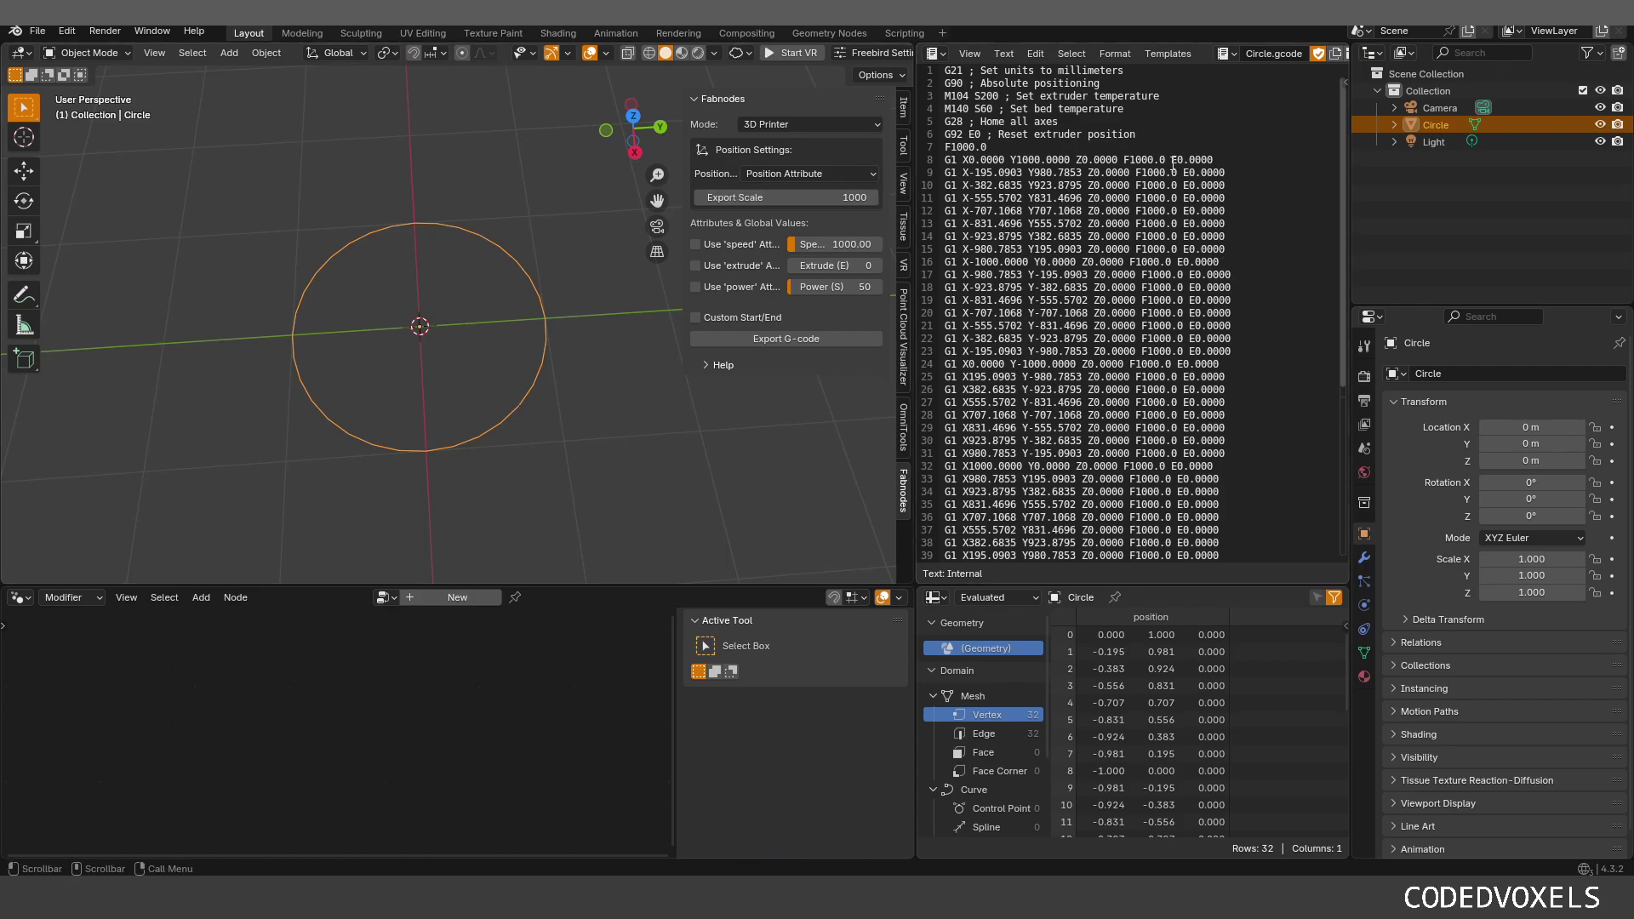
Step: Change the export mode to Drawing and re-export the G-code
left_click(817, 123)
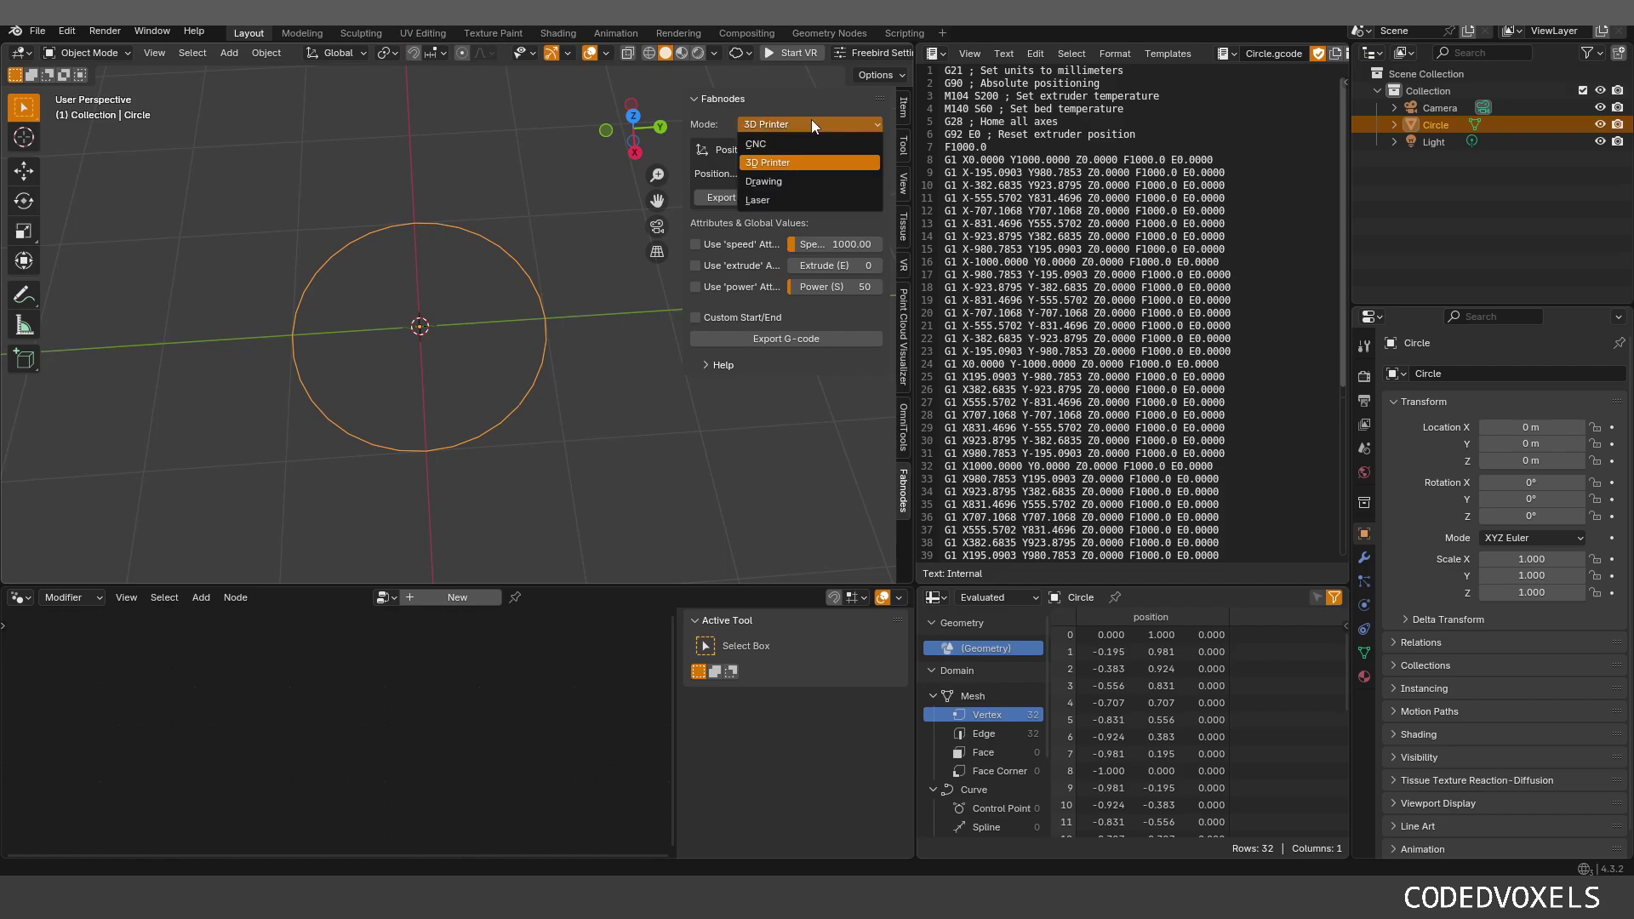
left_click(784, 181)
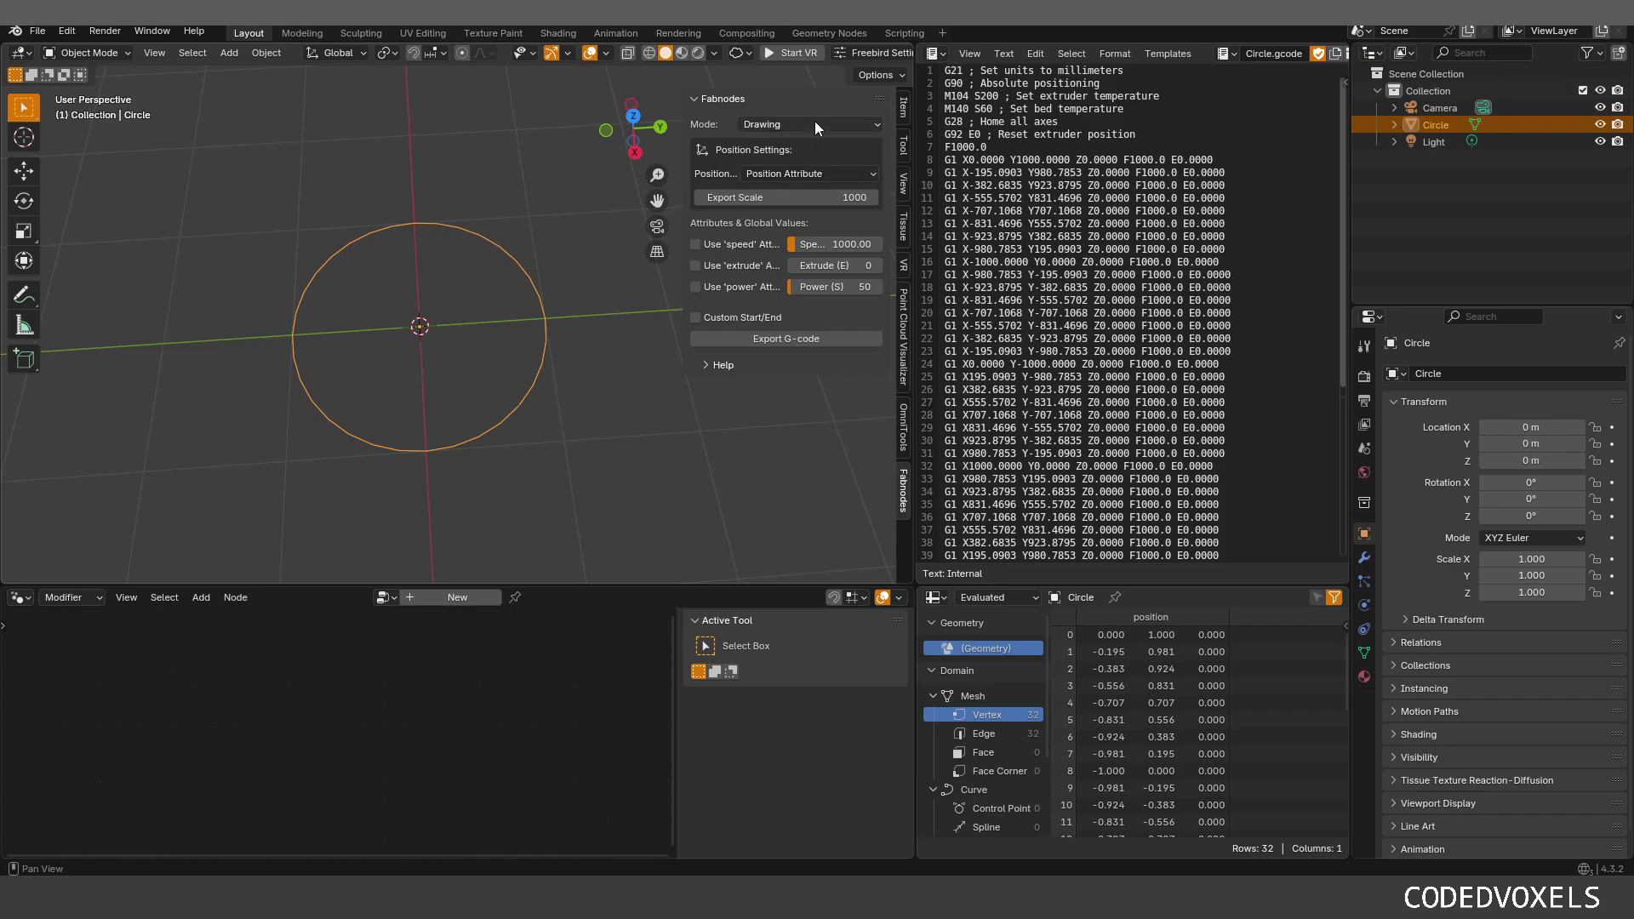
left_click(785, 339)
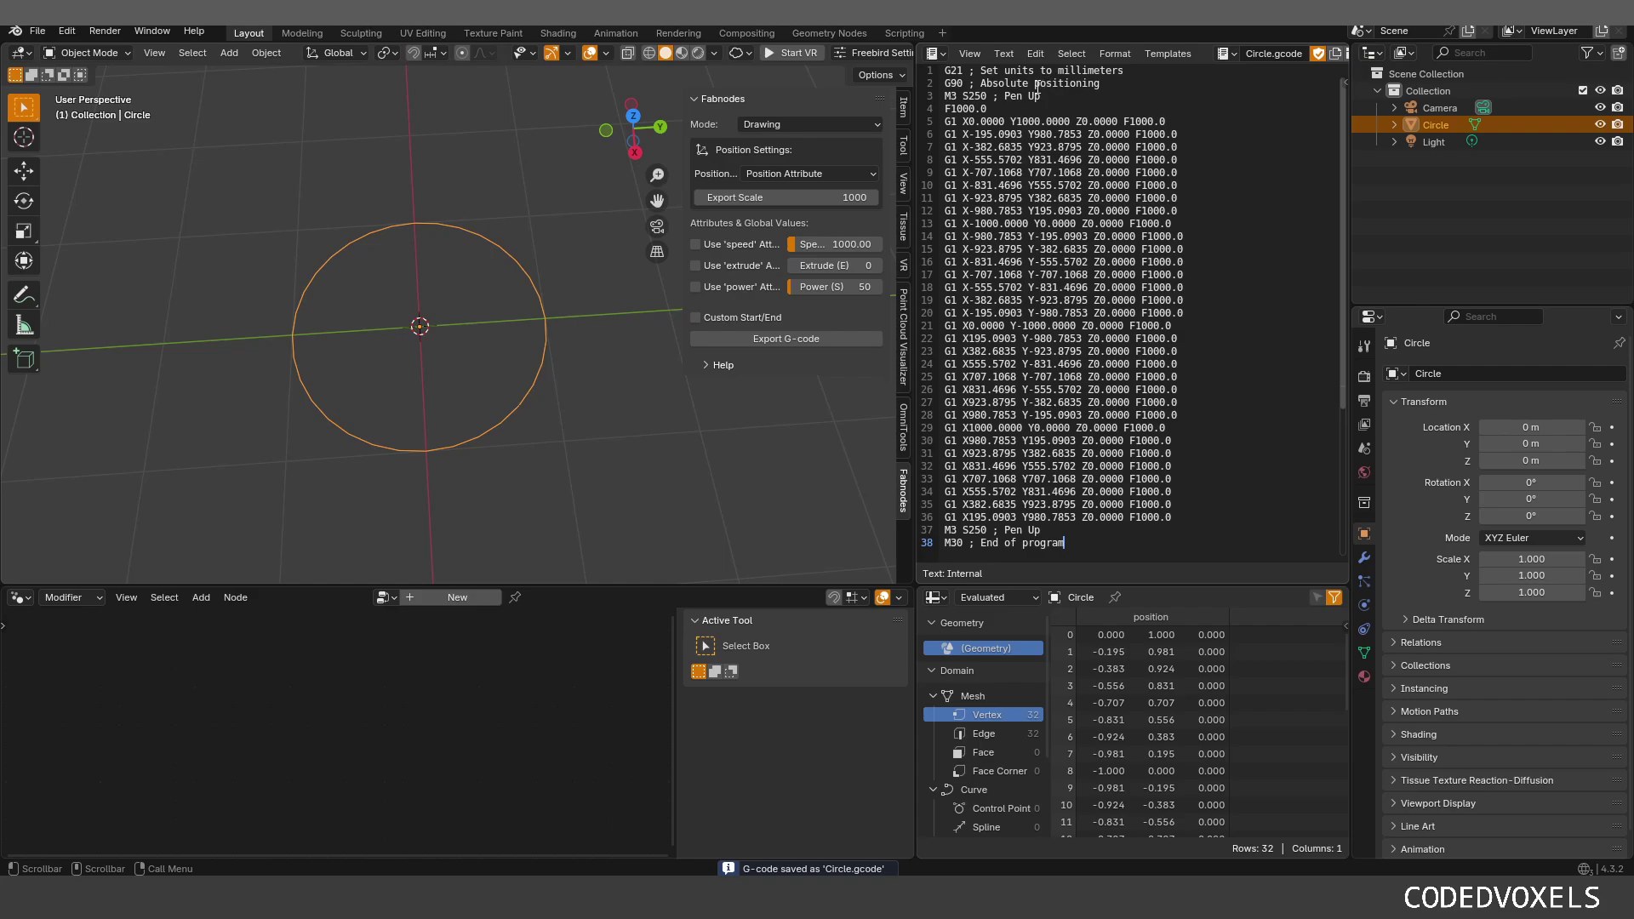
Step: Inspect the drawing G-code's M3 S250 pen-up commands, closing lines and movement lines 7–35
left_click_drag(947, 95, 988, 95)
left_click(1005, 134)
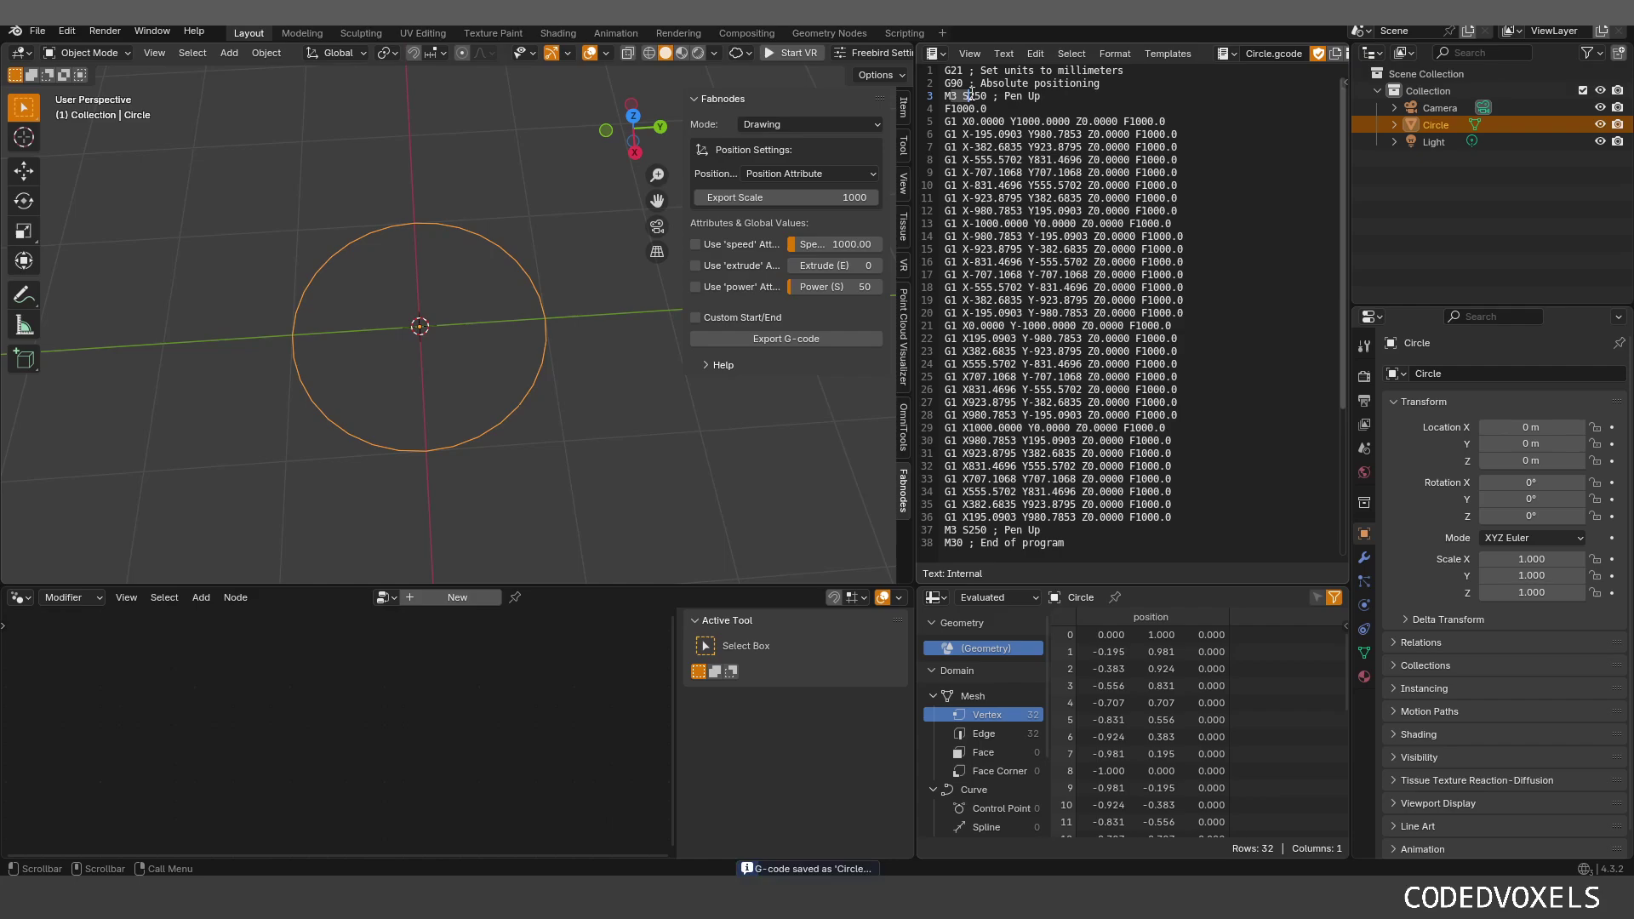
left_click(1172, 197)
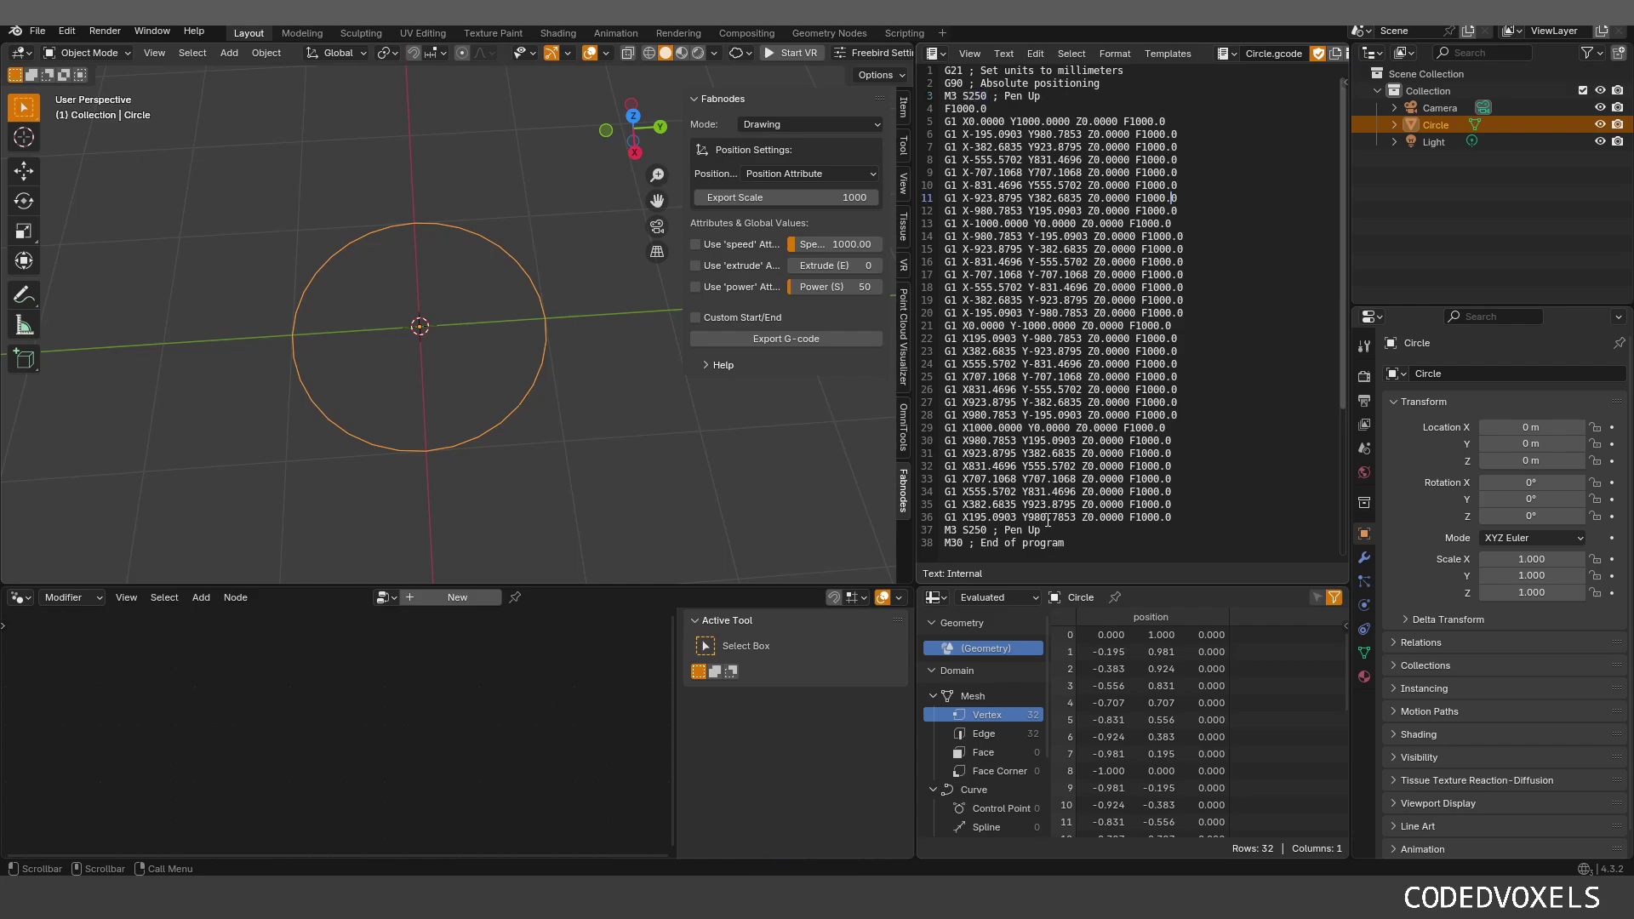
left_click_drag(1047, 520, 1021, 400)
left_click(1070, 146)
left_click_drag(1183, 504, 1078, 146)
left_click(1241, 330)
Step: Export the circle in Laser mode and review its feed and S50.0 power values
left_click(819, 126)
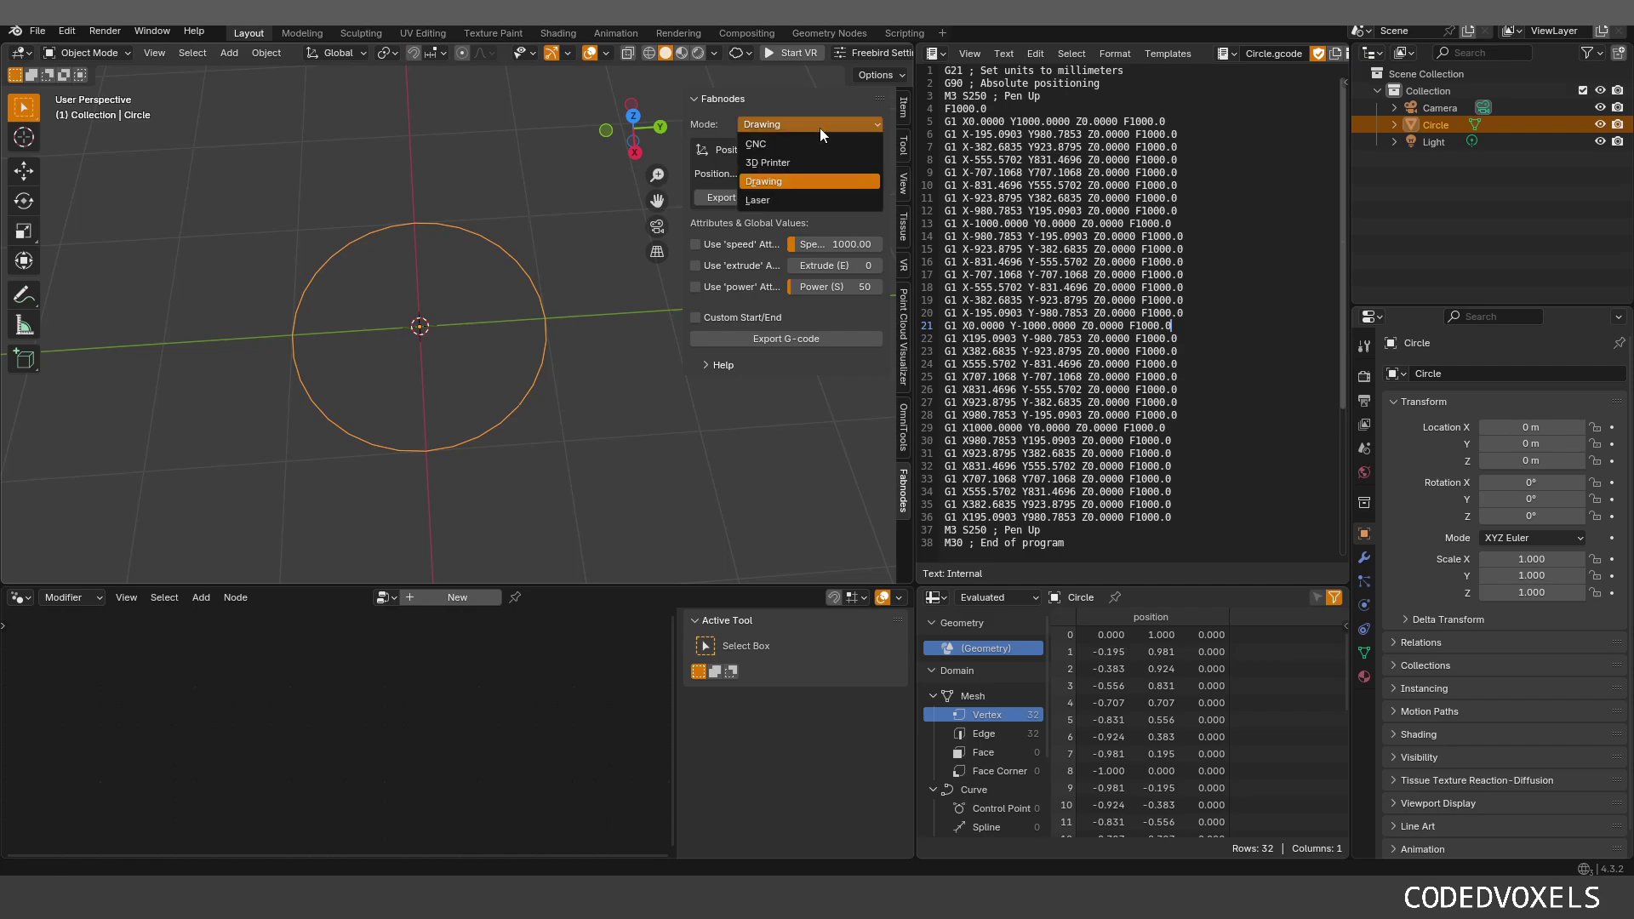
left_click(785, 198)
left_click(791, 340)
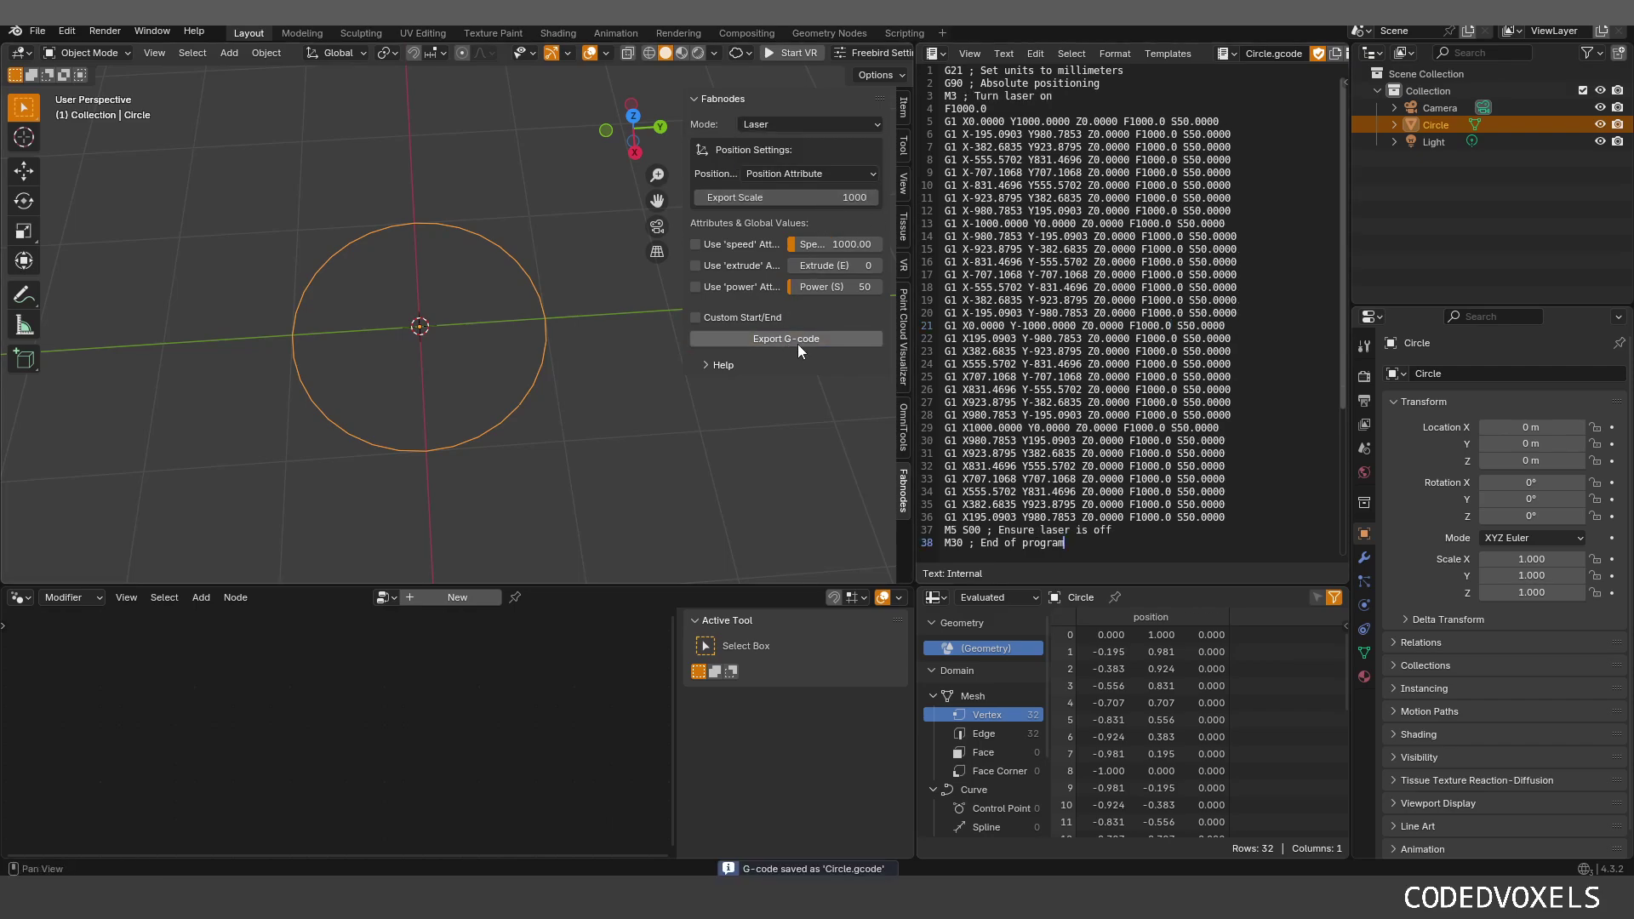
left_click_drag(1123, 121, 1216, 122)
left_click(1290, 184)
left_click(1213, 223)
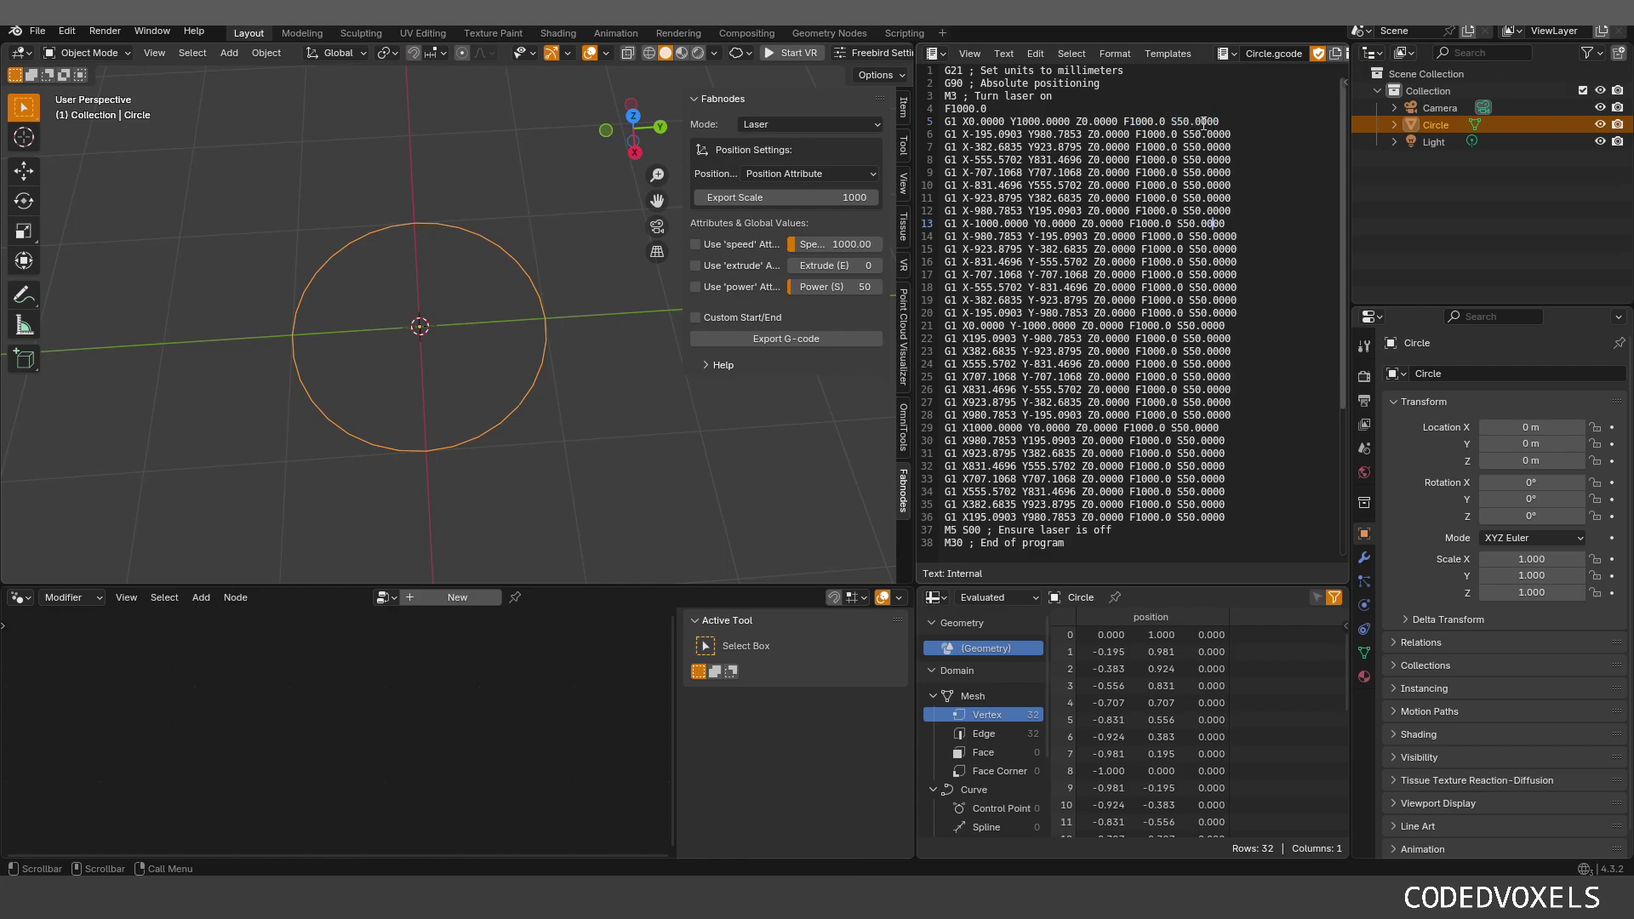
Step: Switch the Fabnodes export mode back to CNC
left_click(814, 126)
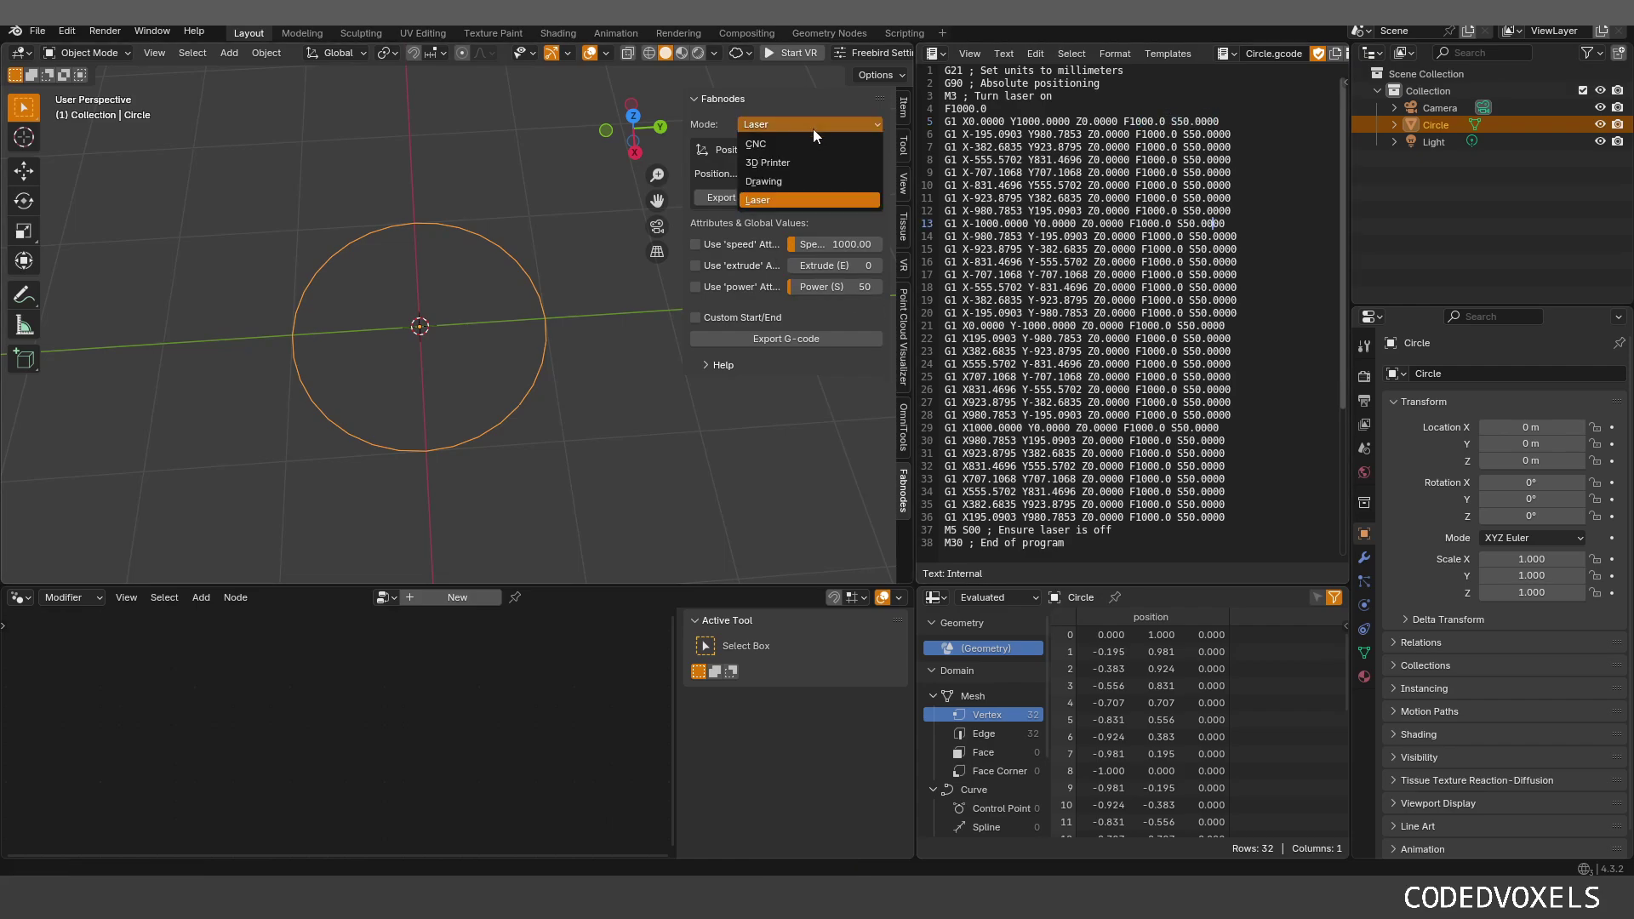
left_click(794, 145)
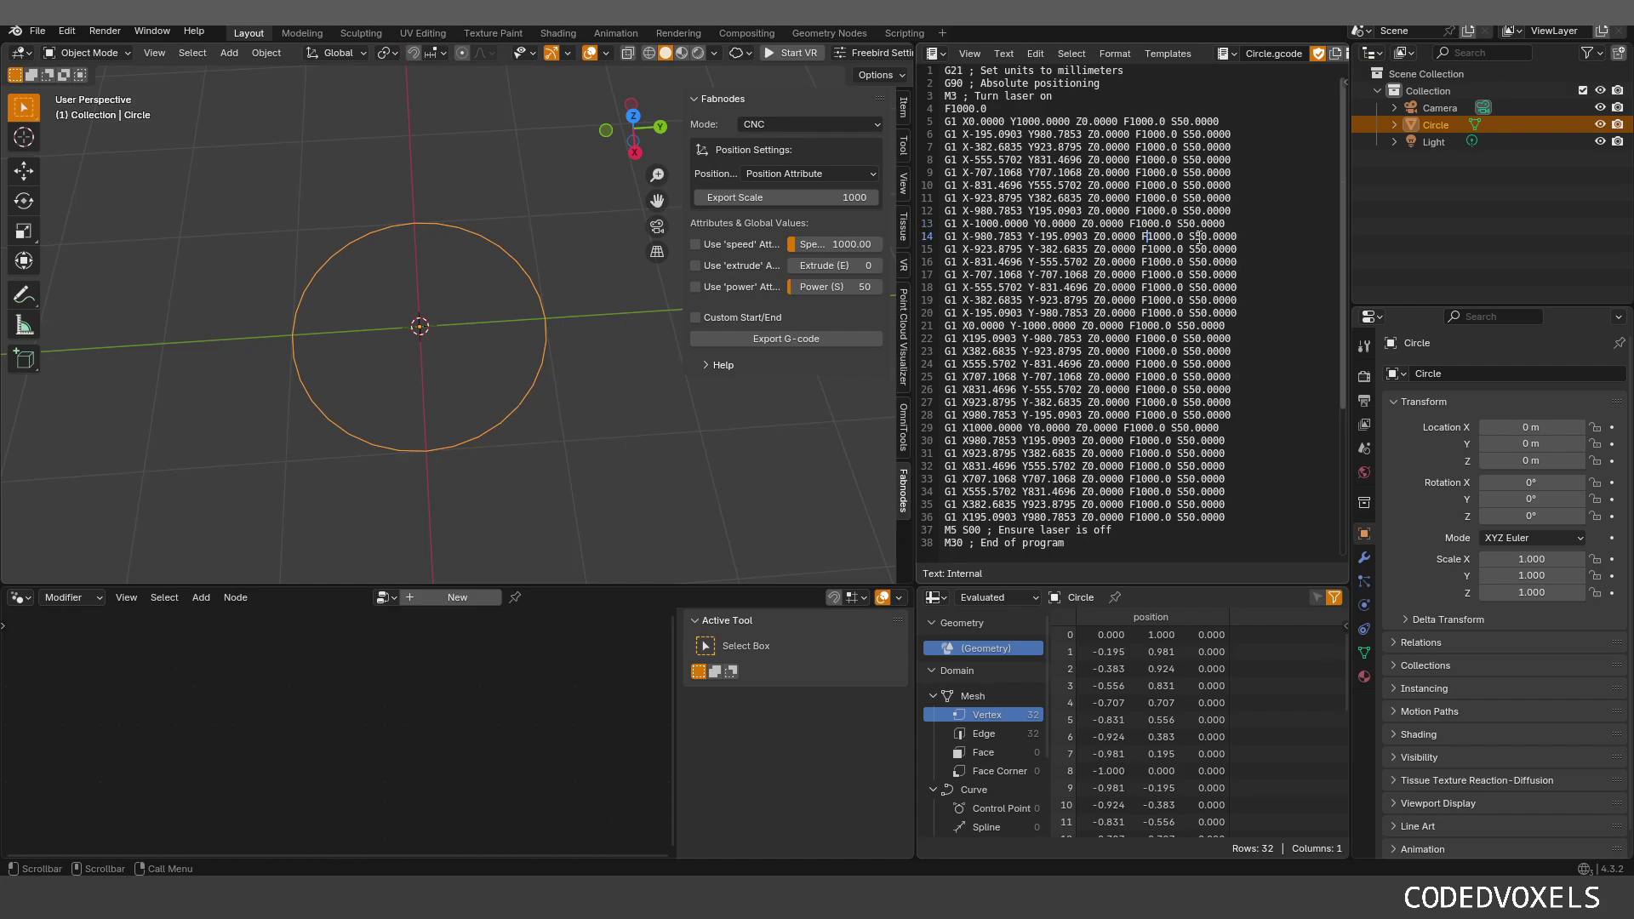
left_click(1159, 338)
left_click(1219, 376)
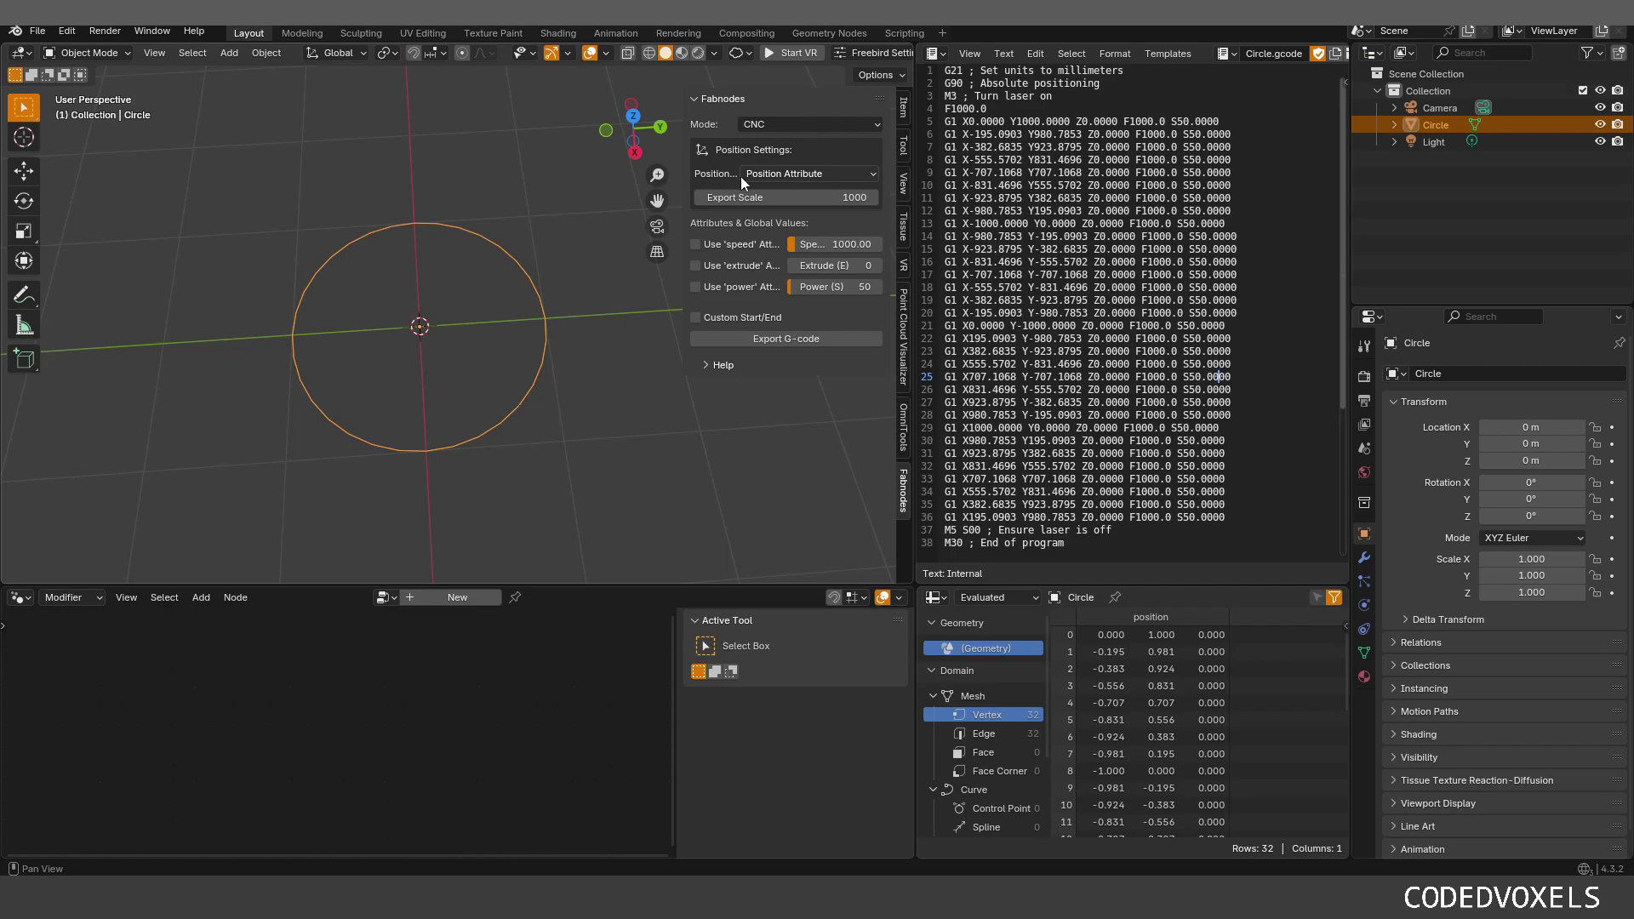
left_click(794, 174)
left_click(824, 172)
middle_click_drag(540, 429, 573, 420)
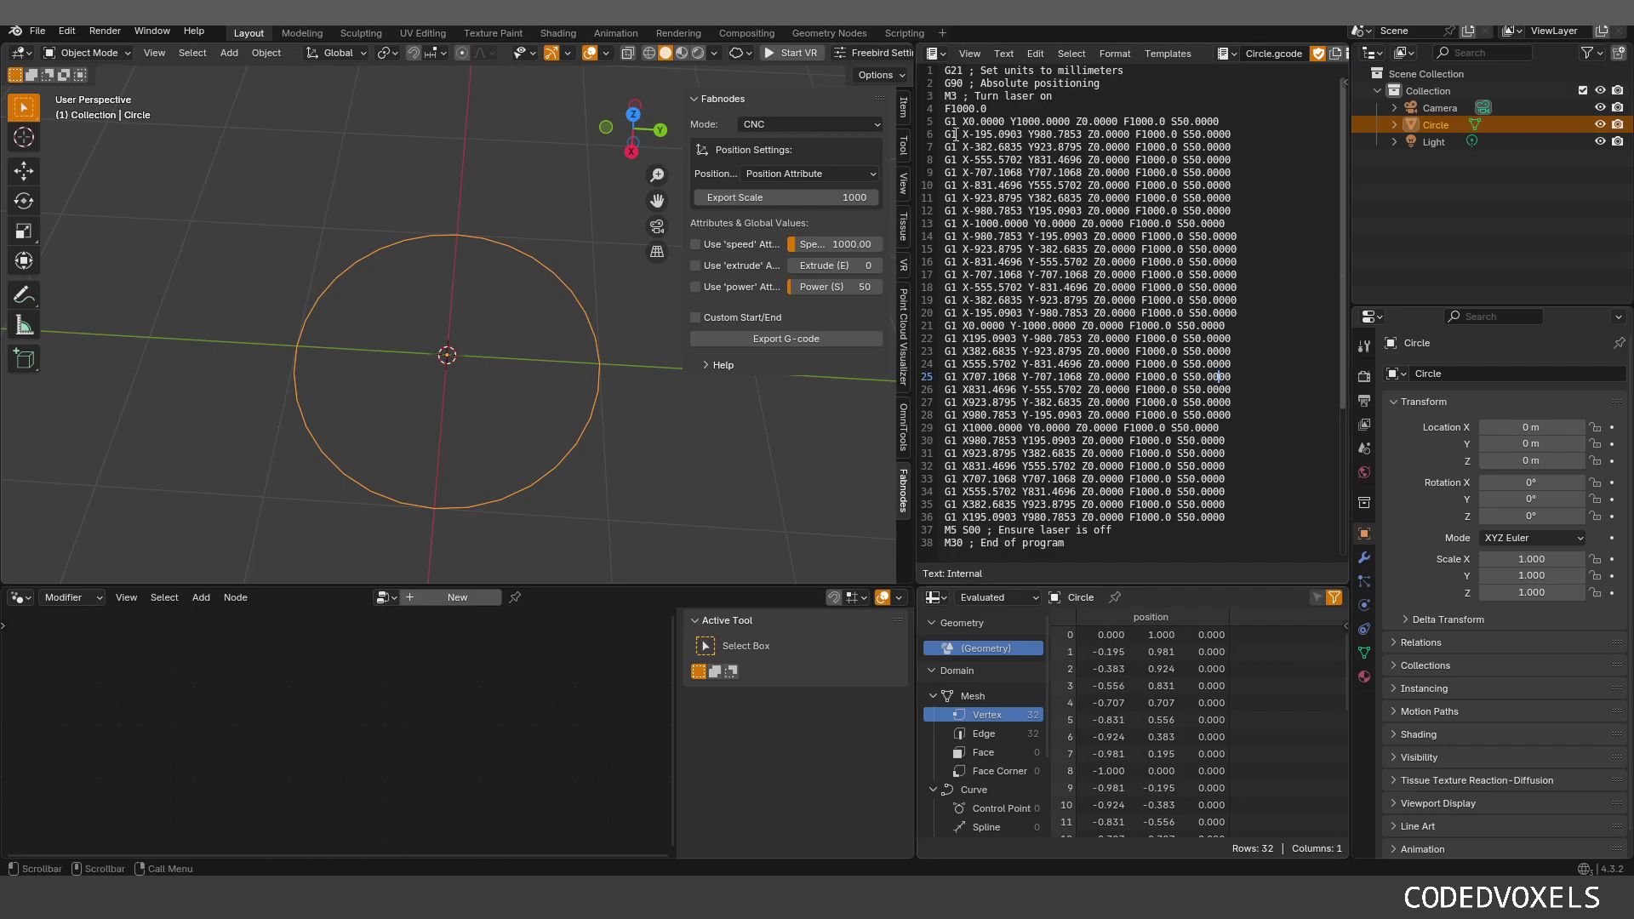
left_click(1125, 134)
left_click_drag(945, 121, 1276, 511)
key("Down")
key("Down")
left_click(1005, 54)
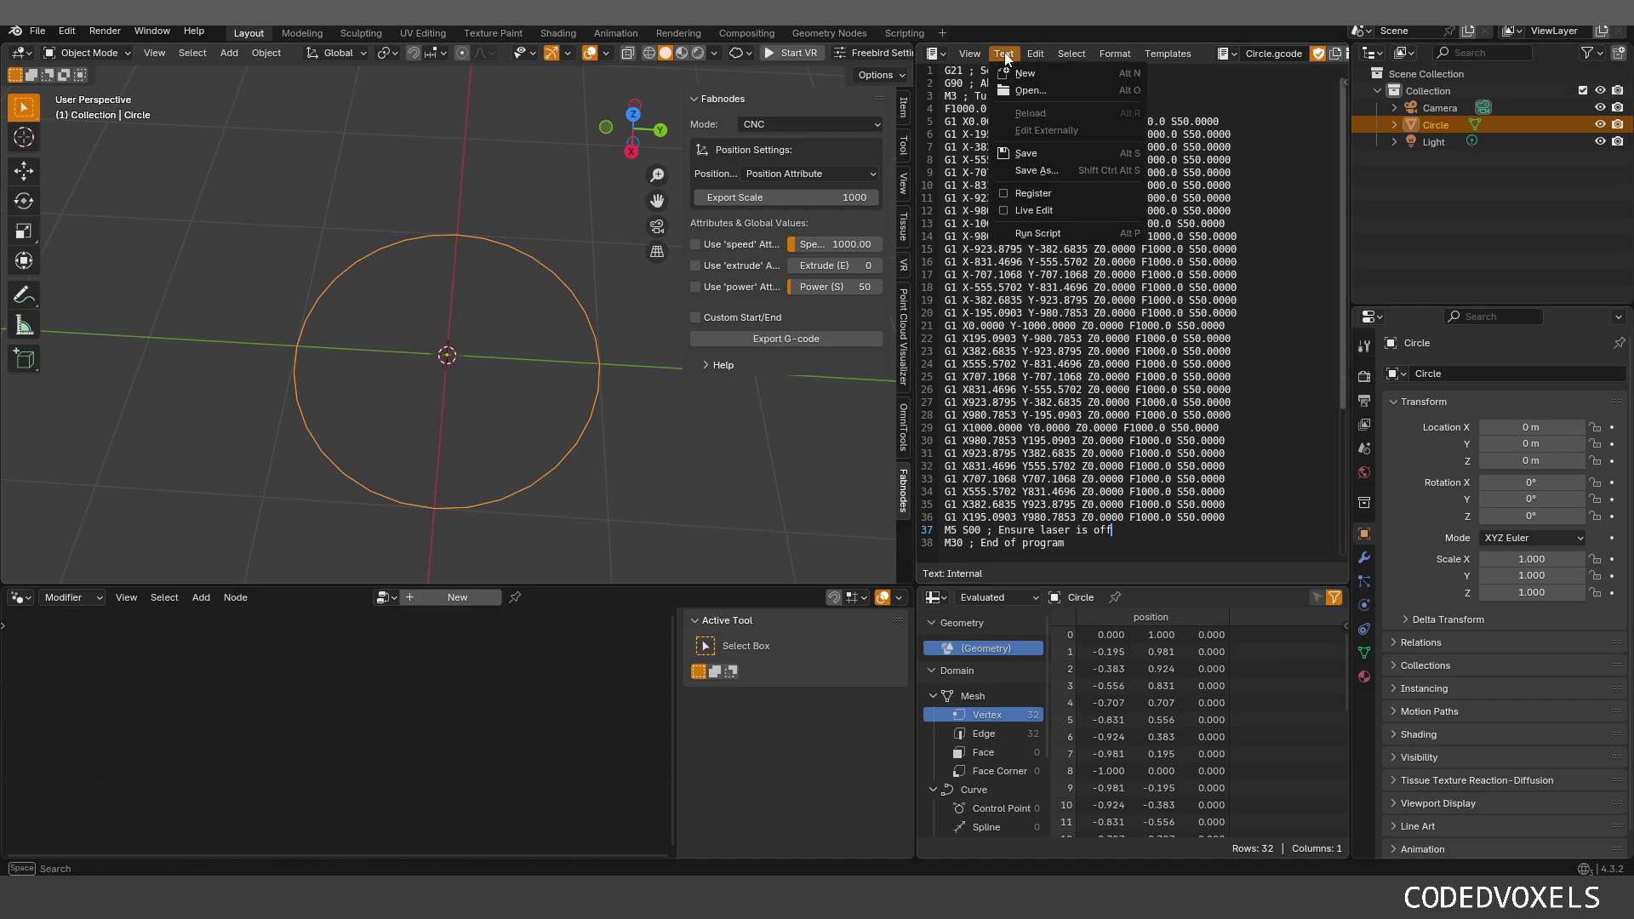
left_click(1050, 170)
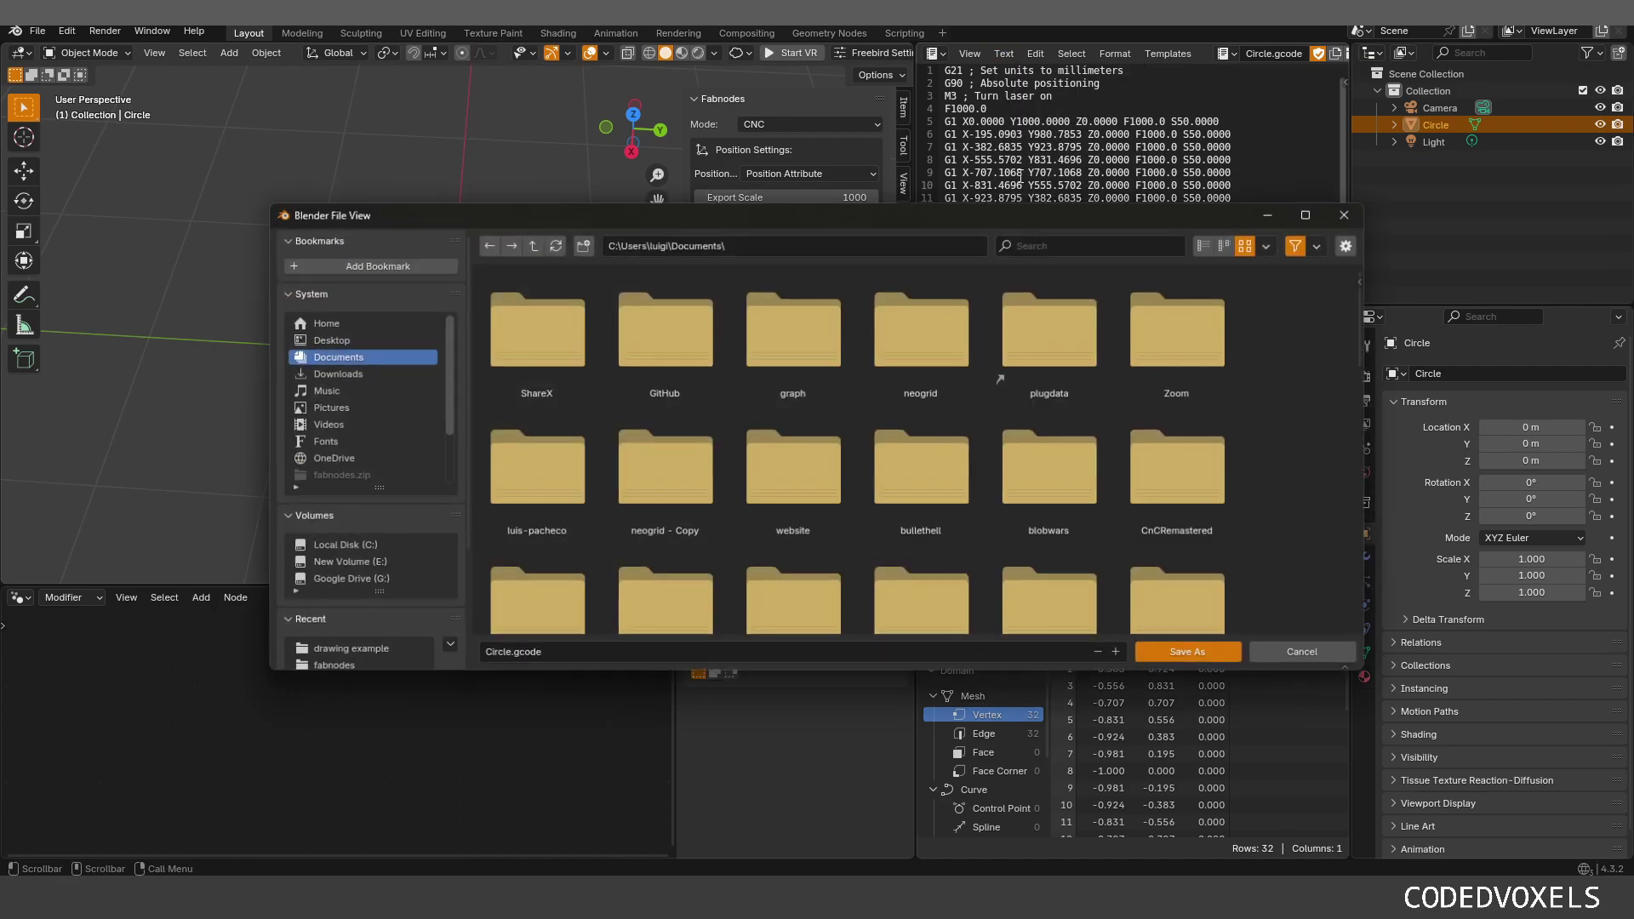
left_click(1344, 215)
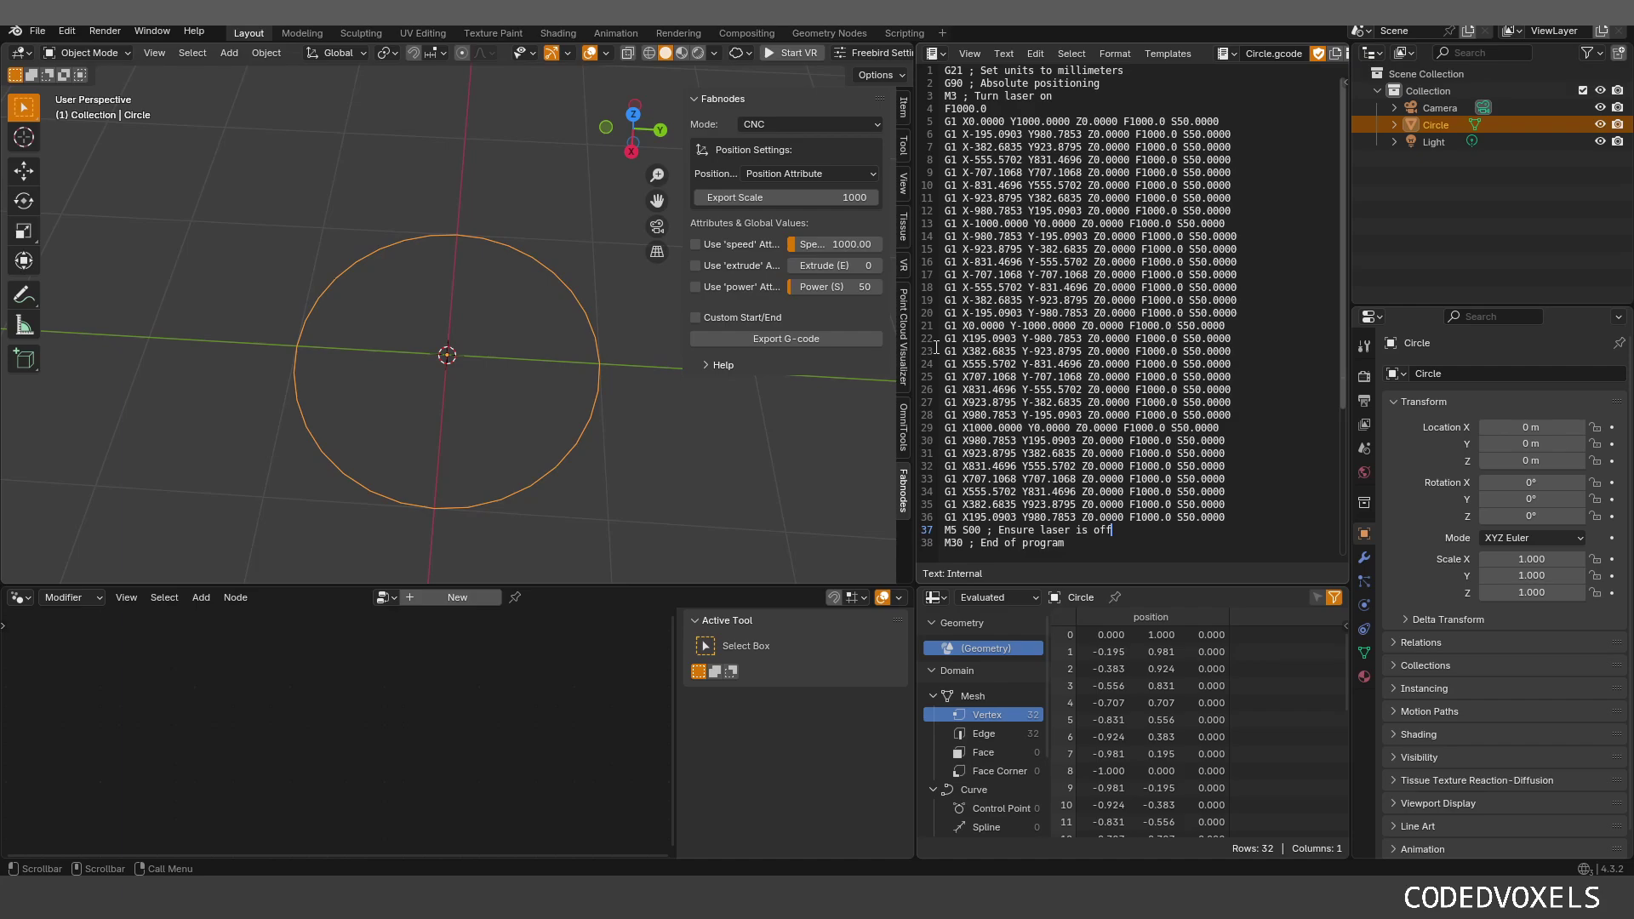
Step: Set the position source to Global Position and export the G-code
left_click(795, 173)
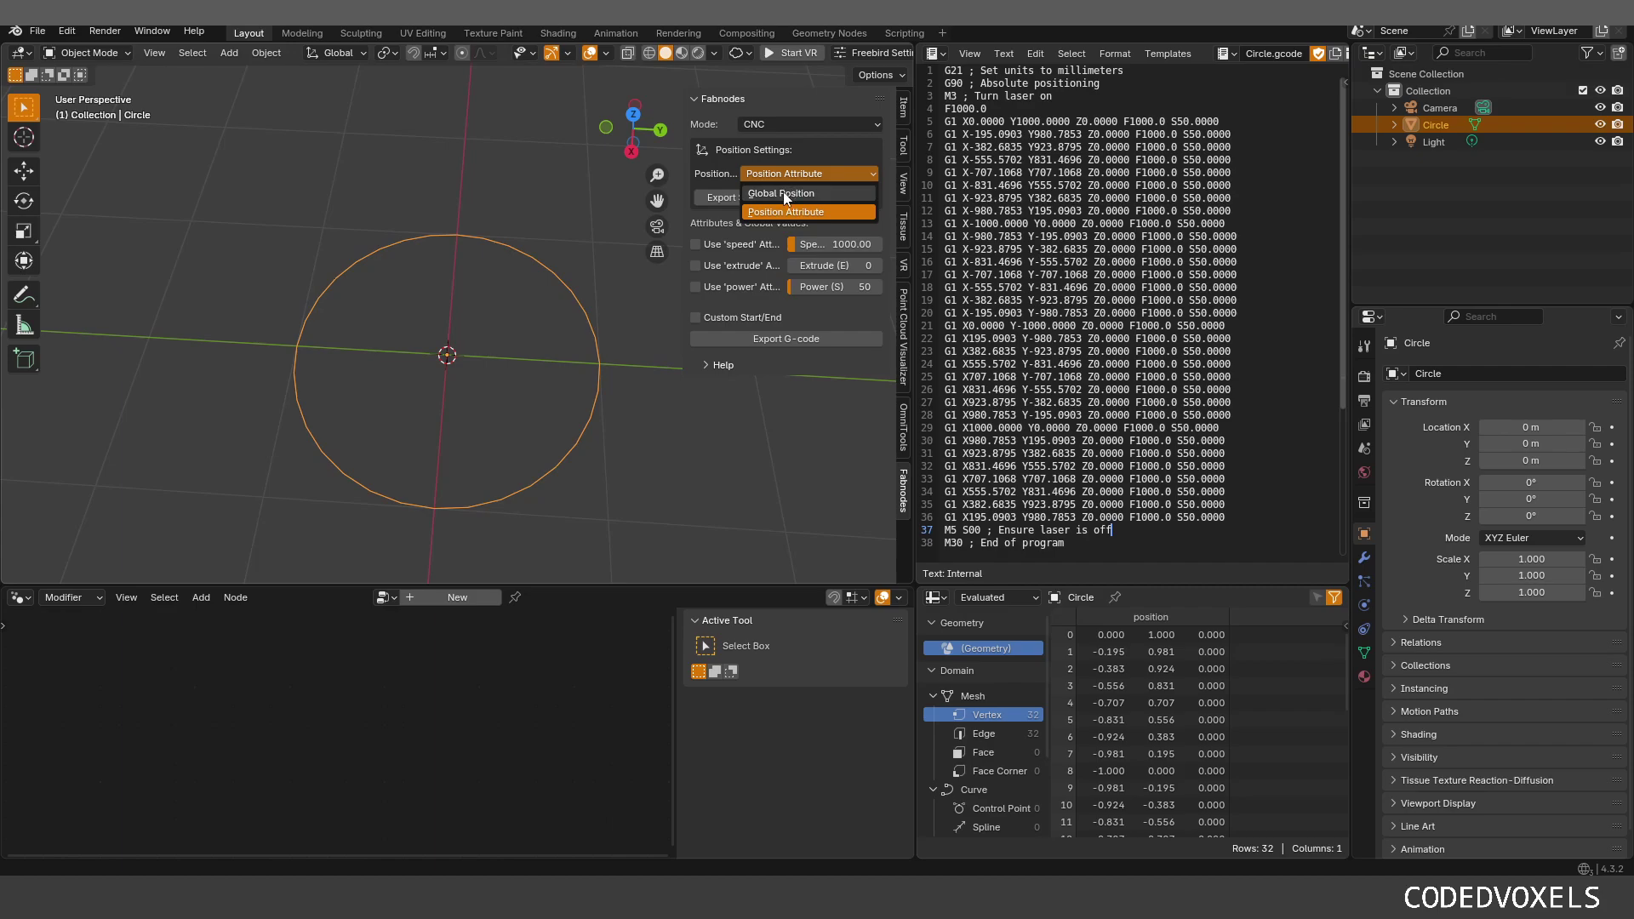
left_click(783, 192)
left_click(800, 339)
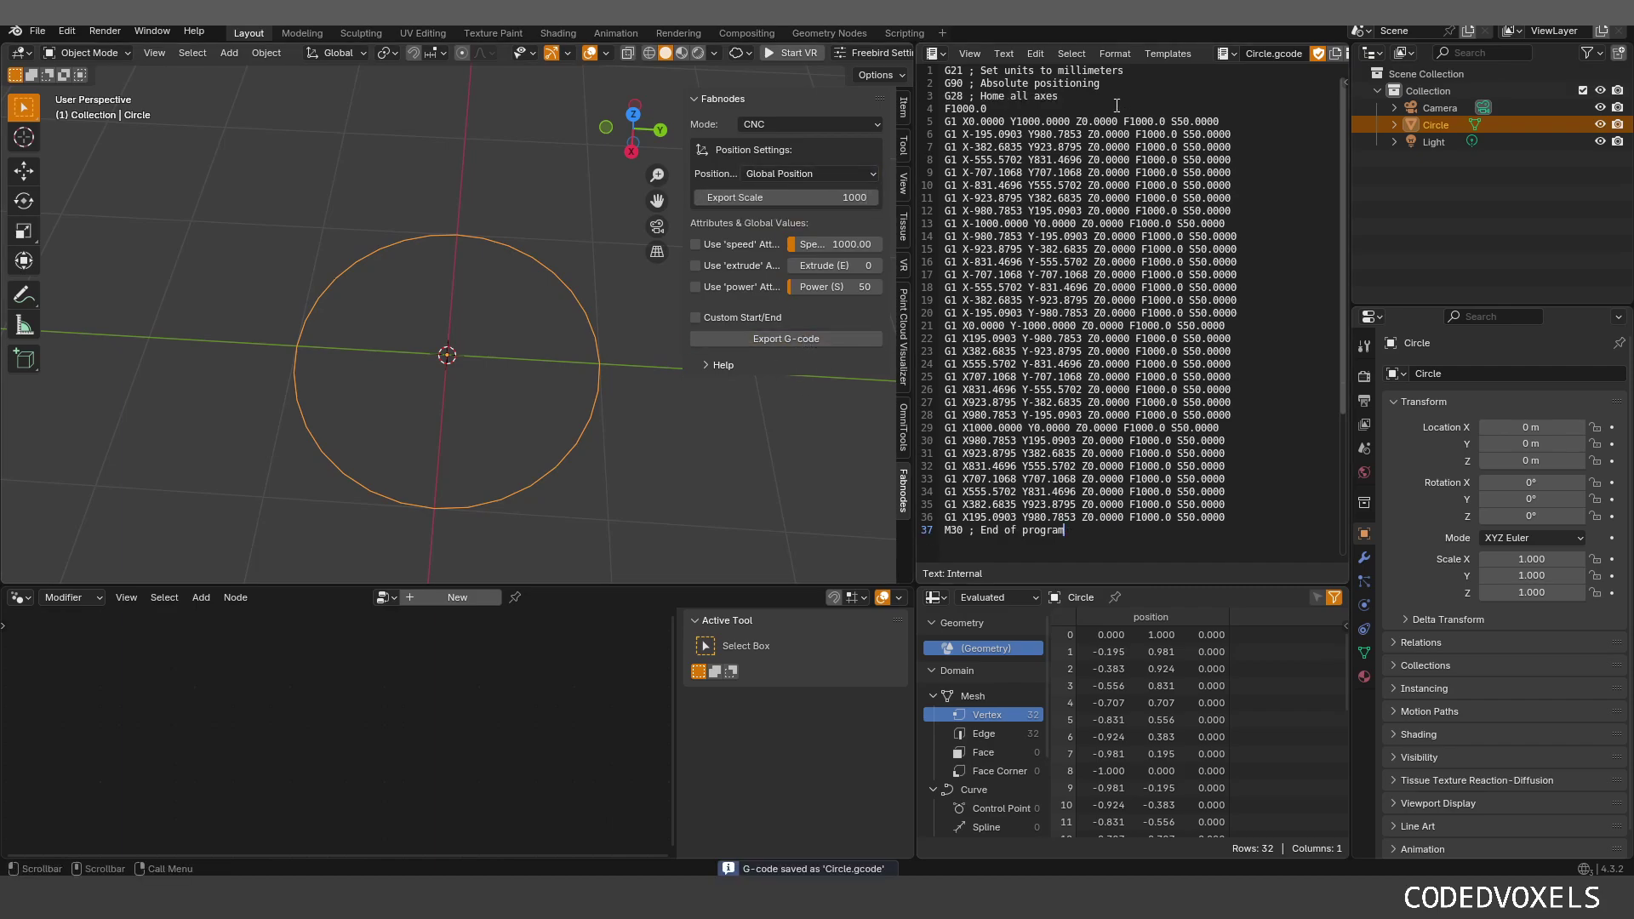
Step: From top view, move the circle up and right of the origin
middle_click_drag(498, 330, 533, 364)
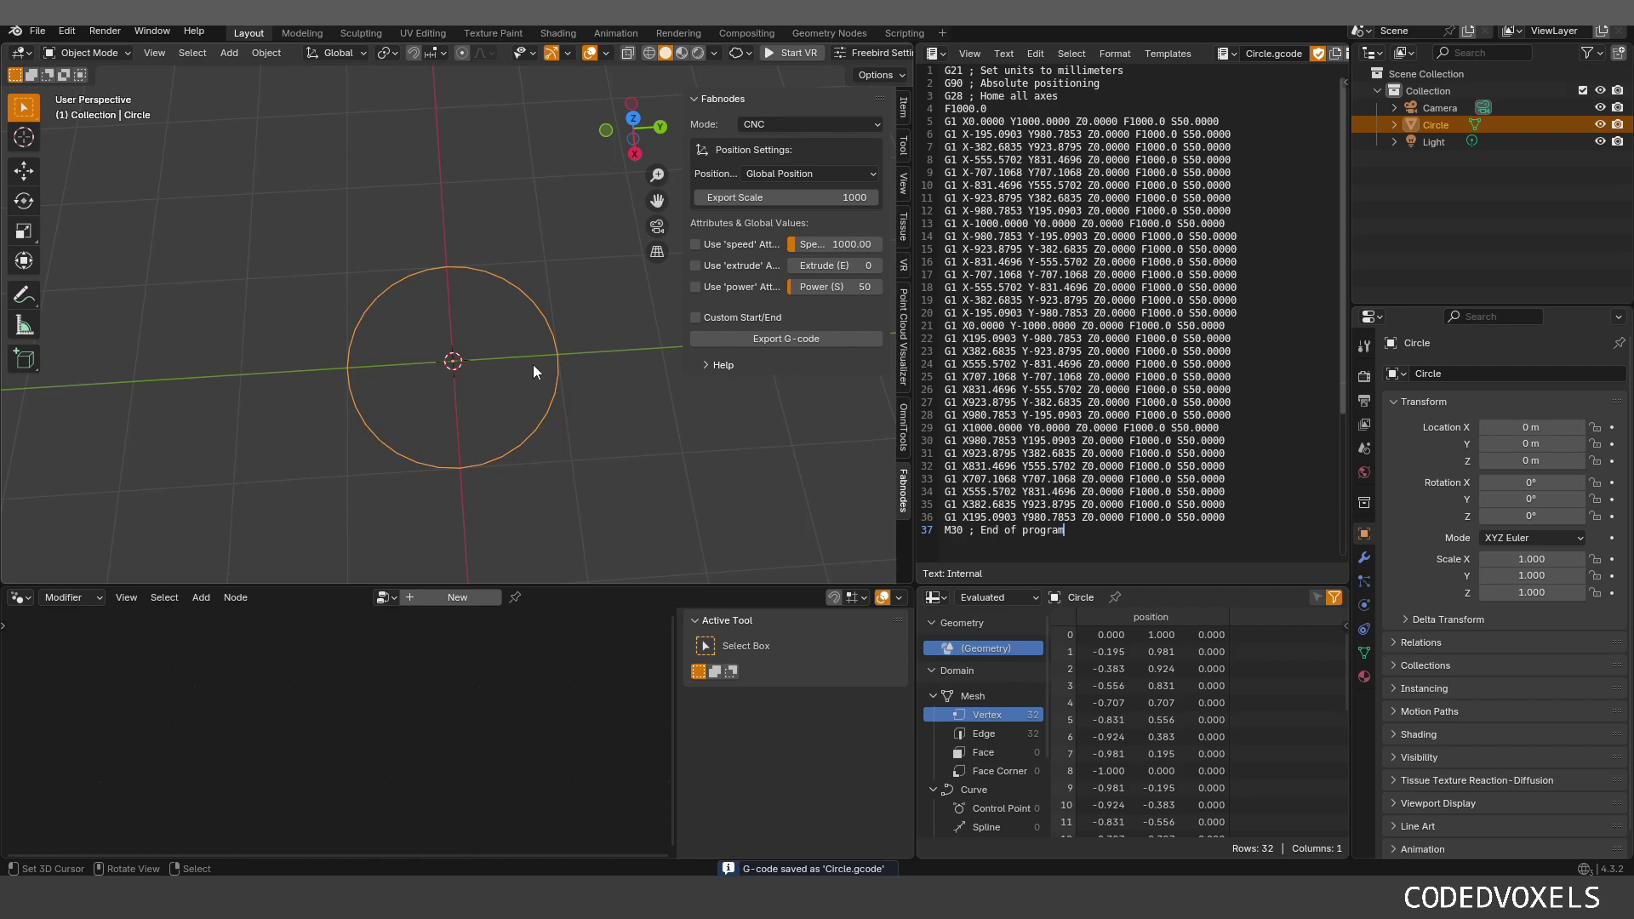
key("KP_7")
key("g")
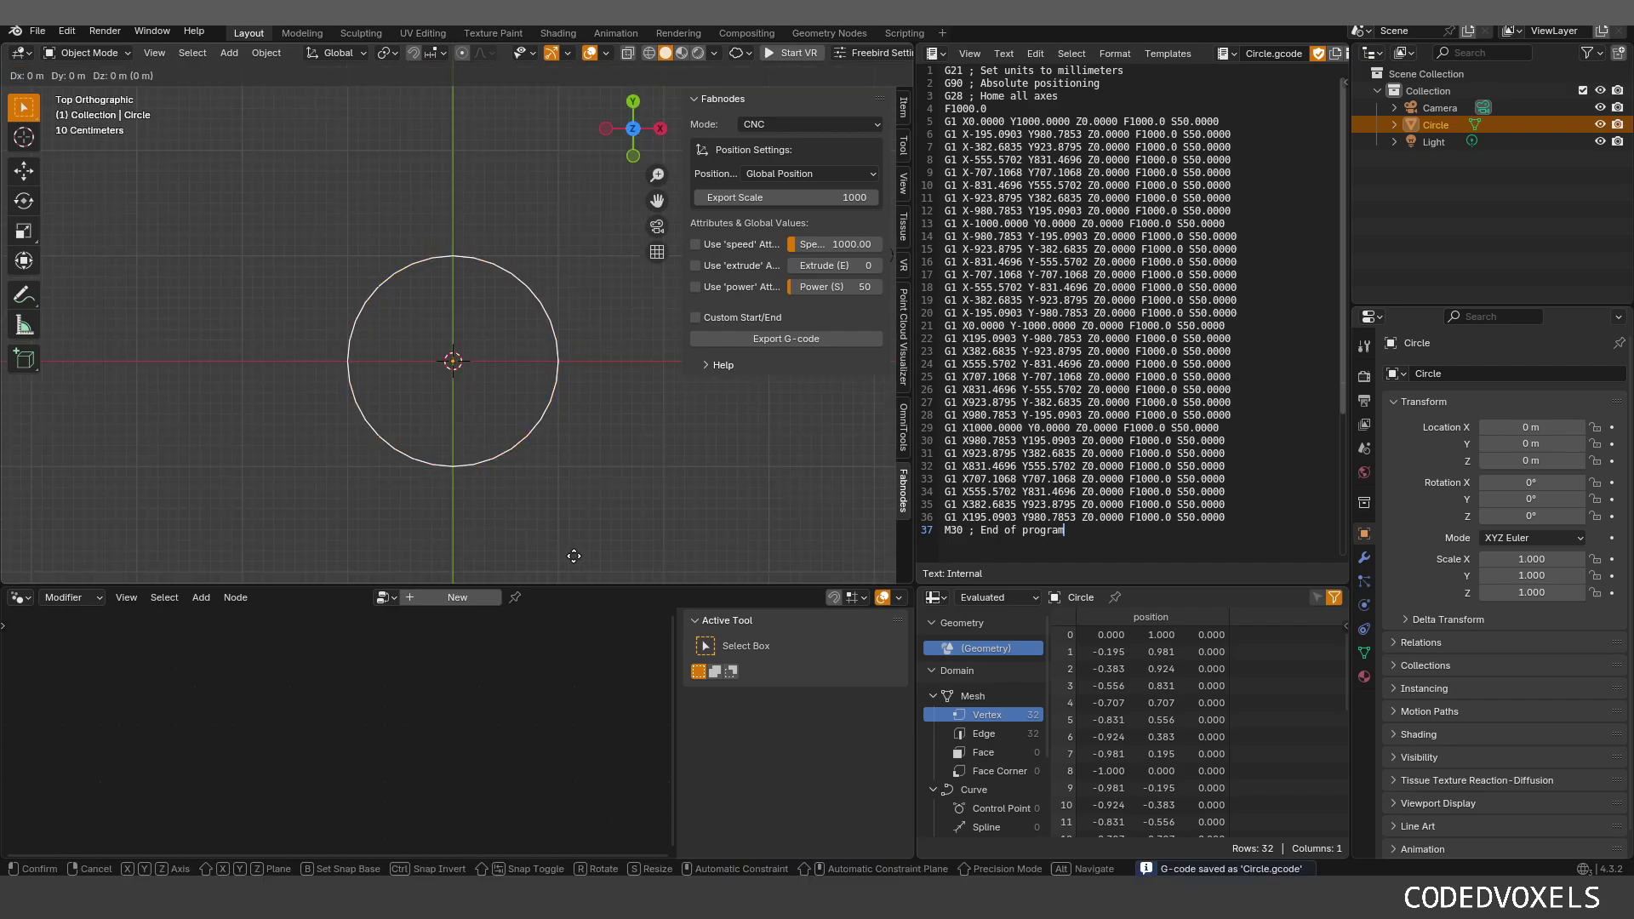
left_click(718, 416)
scroll(339, 538, "down", 4)
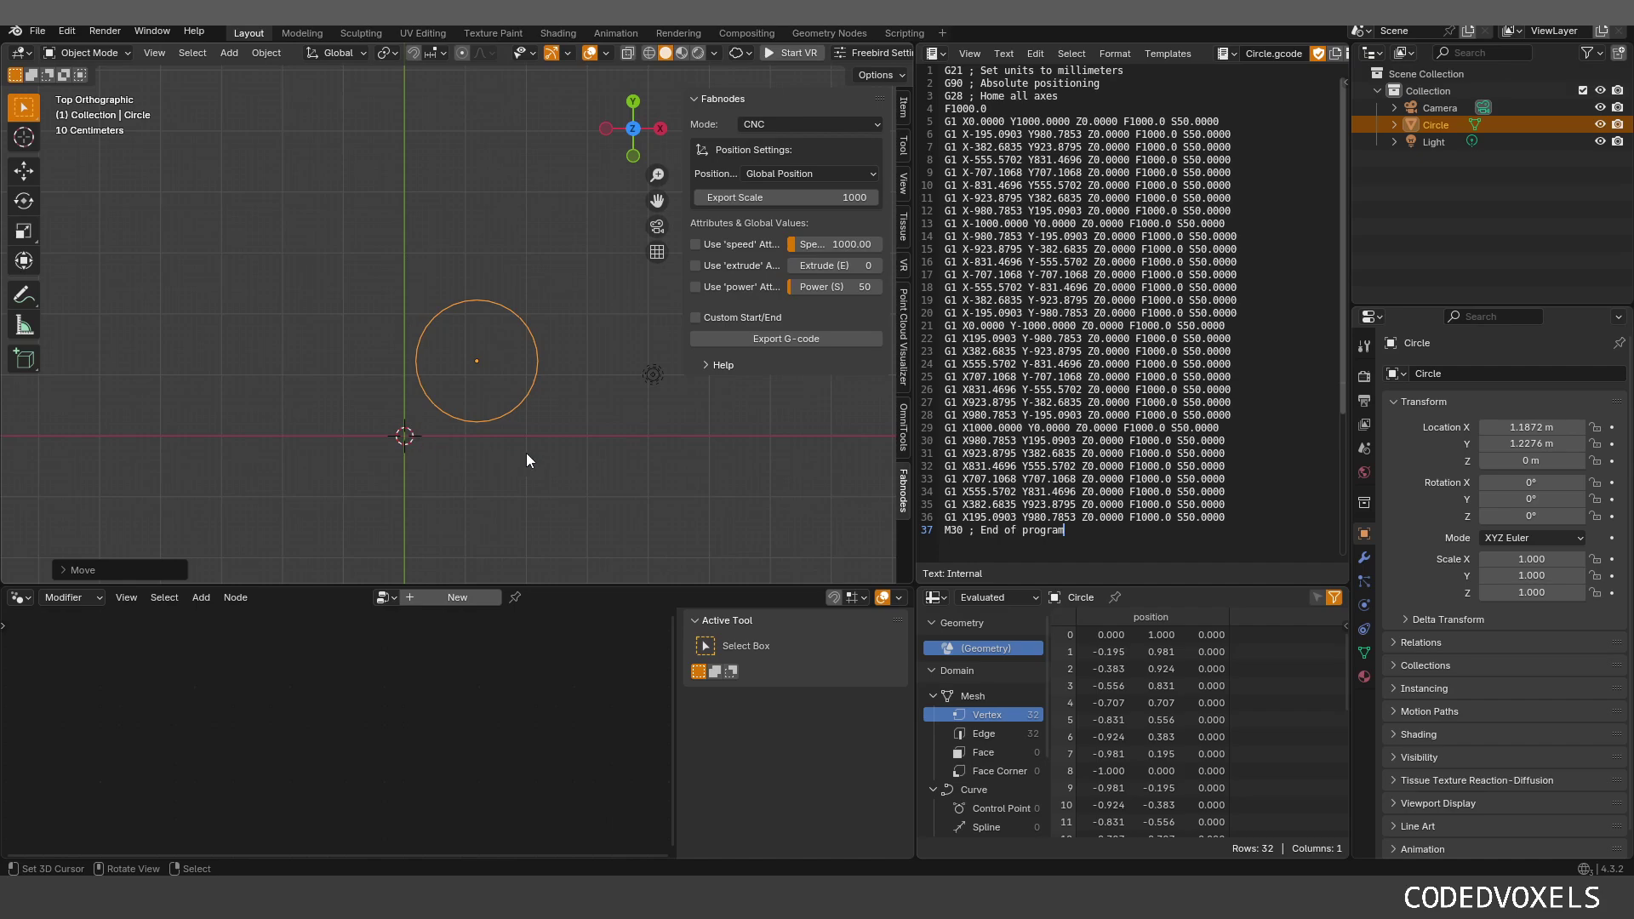
Step: Switch the position source to Position Attribute, re-export, and review G-code lines 4–30
left_click(794, 174)
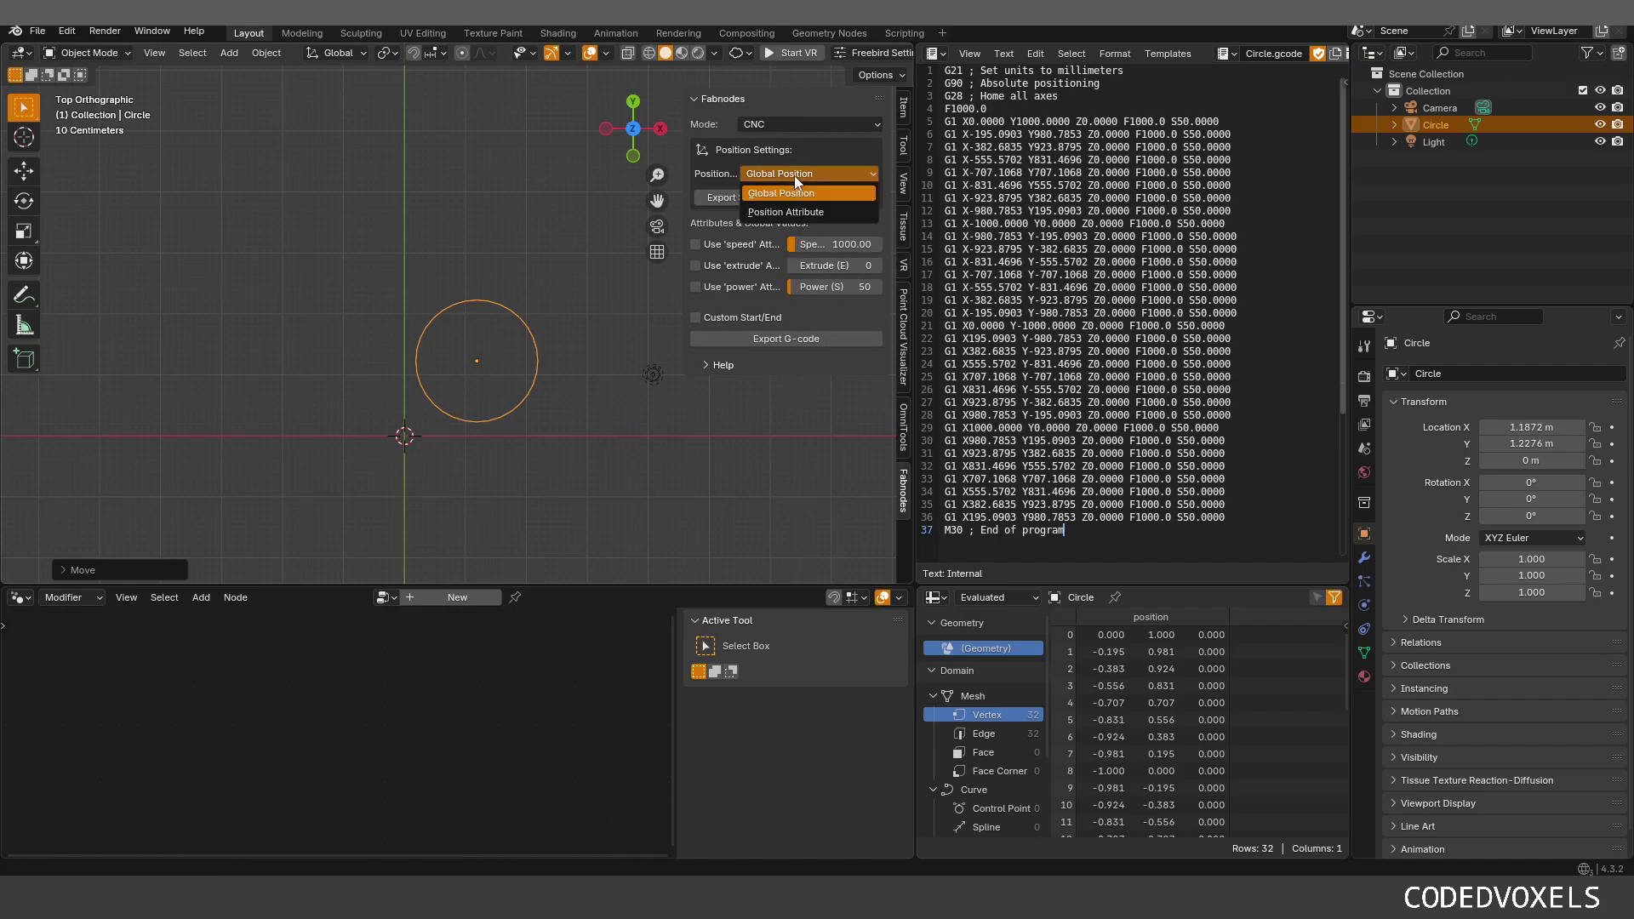
left_click(778, 211)
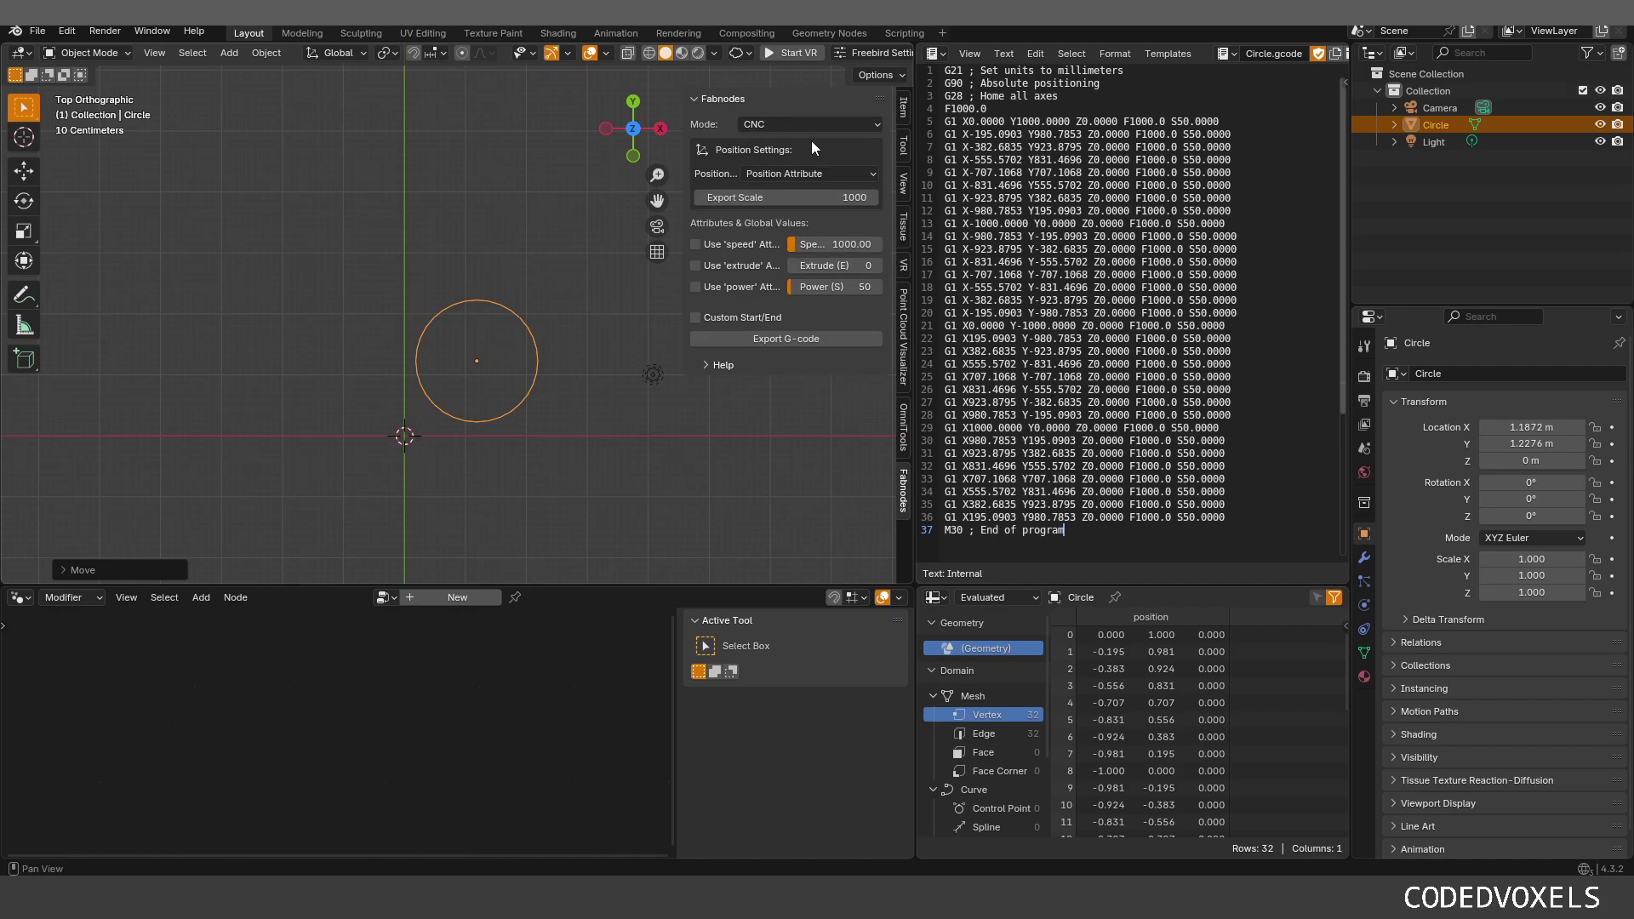
left_click(784, 344)
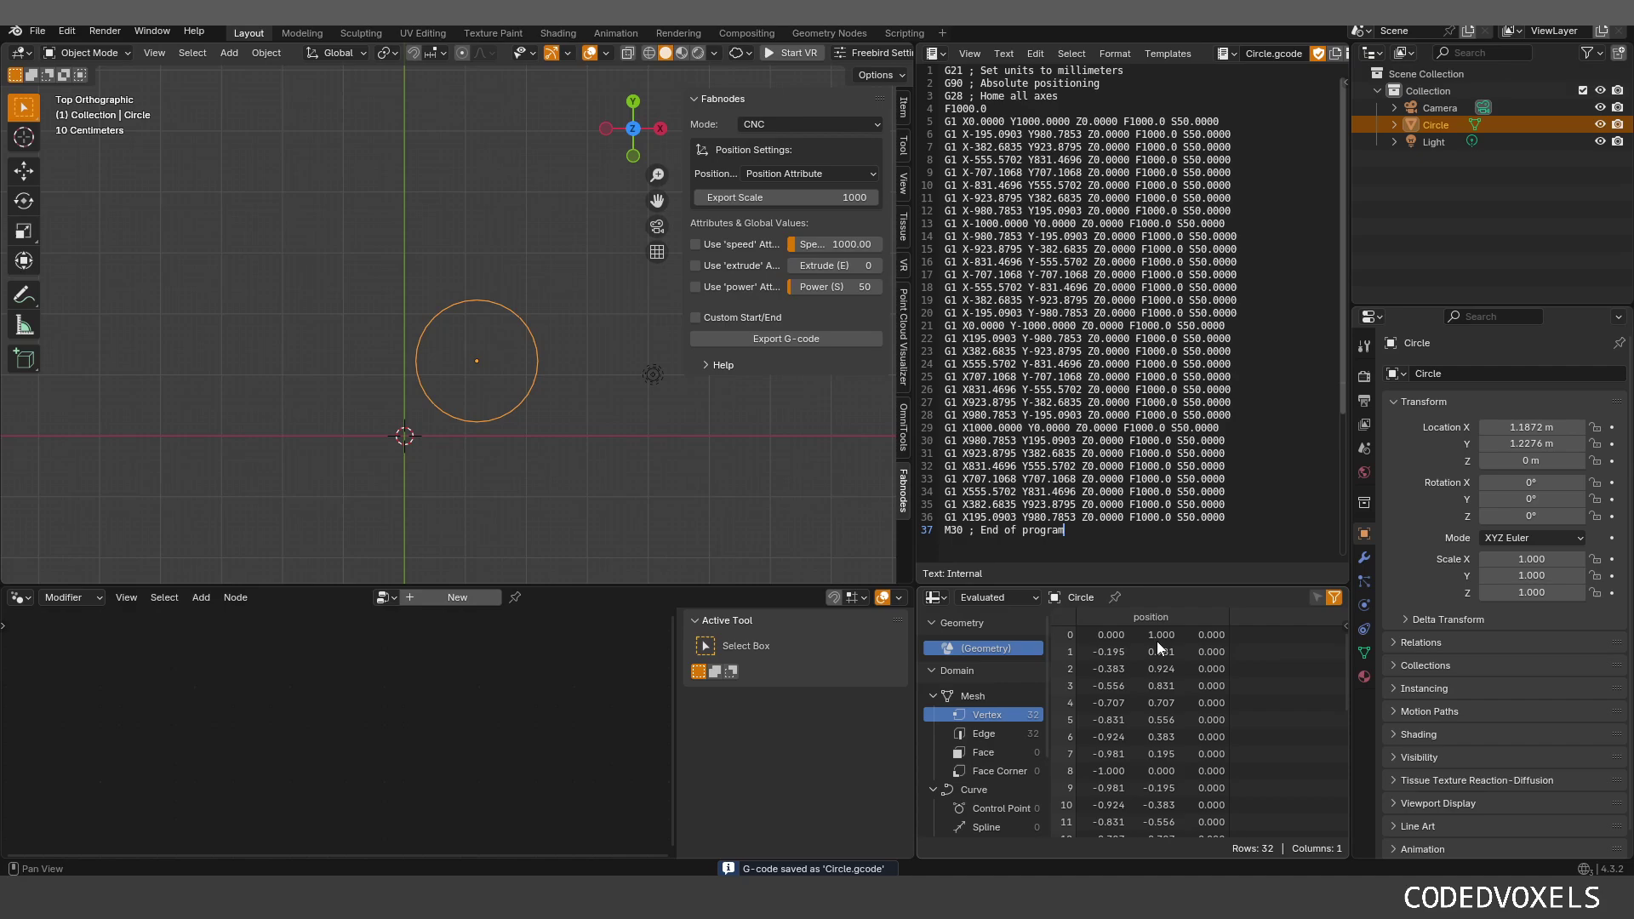
left_click_drag(944, 109, 1068, 535)
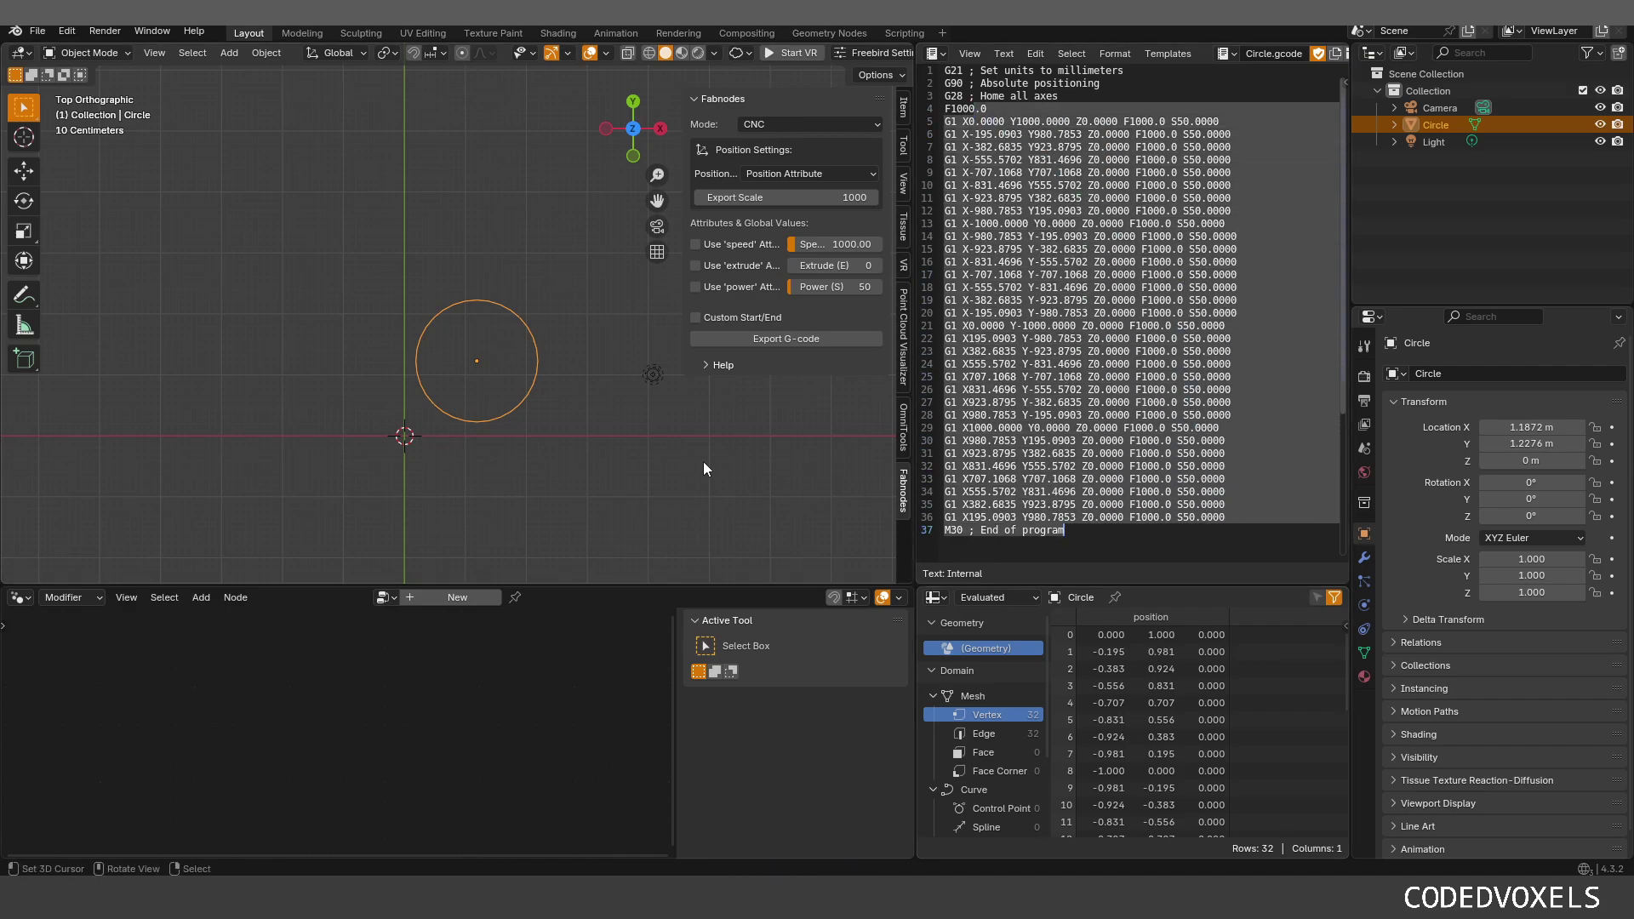
scroll(411, 412, "up", 3)
scroll(446, 355, "down", 2)
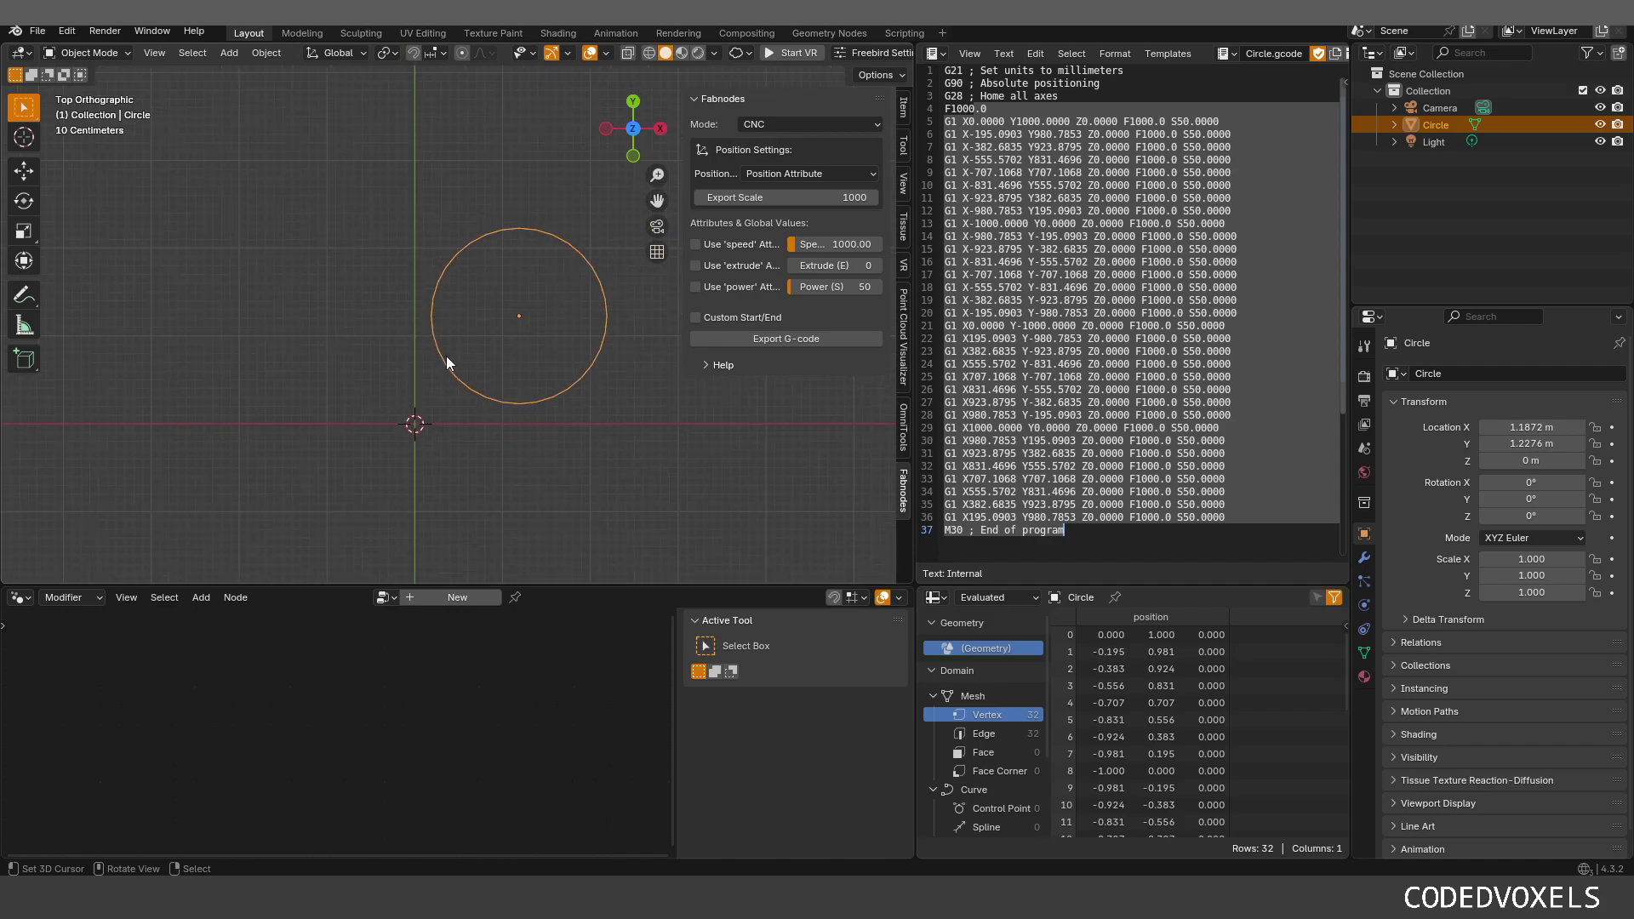
scroll(398, 434, "up", 2)
scroll(395, 417, "down", 2)
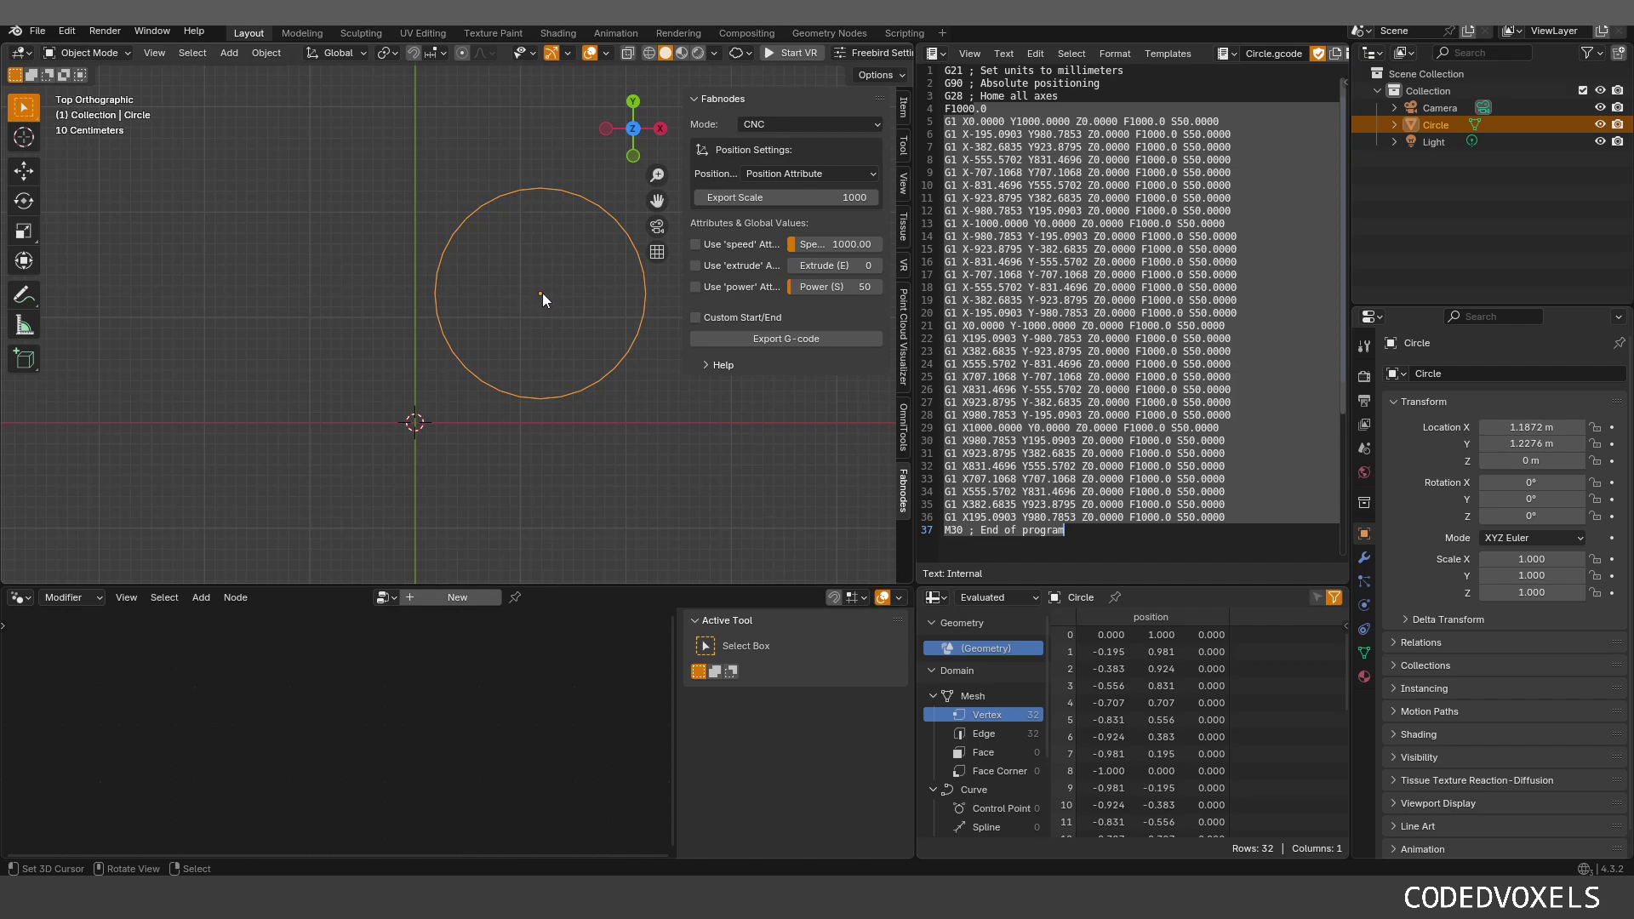
Step: Re-export with Global Position and check the offset coordinates starting X1187.2336 Y2227.6156
left_click(788, 175)
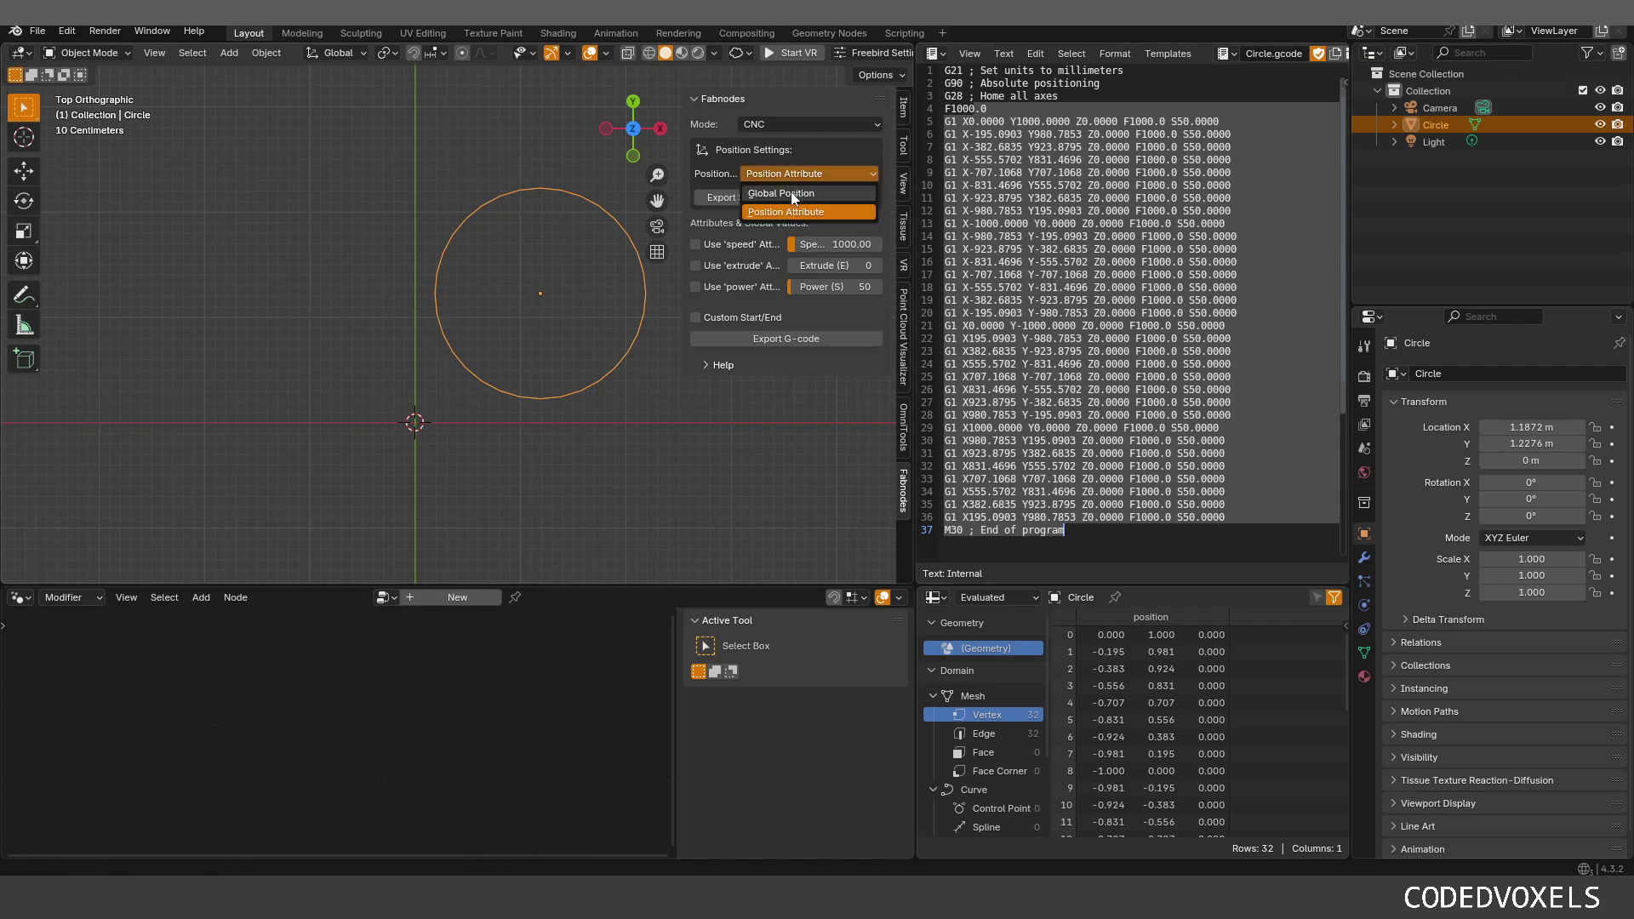
left_click(790, 193)
left_click(783, 338)
left_click_drag(961, 121, 1237, 504)
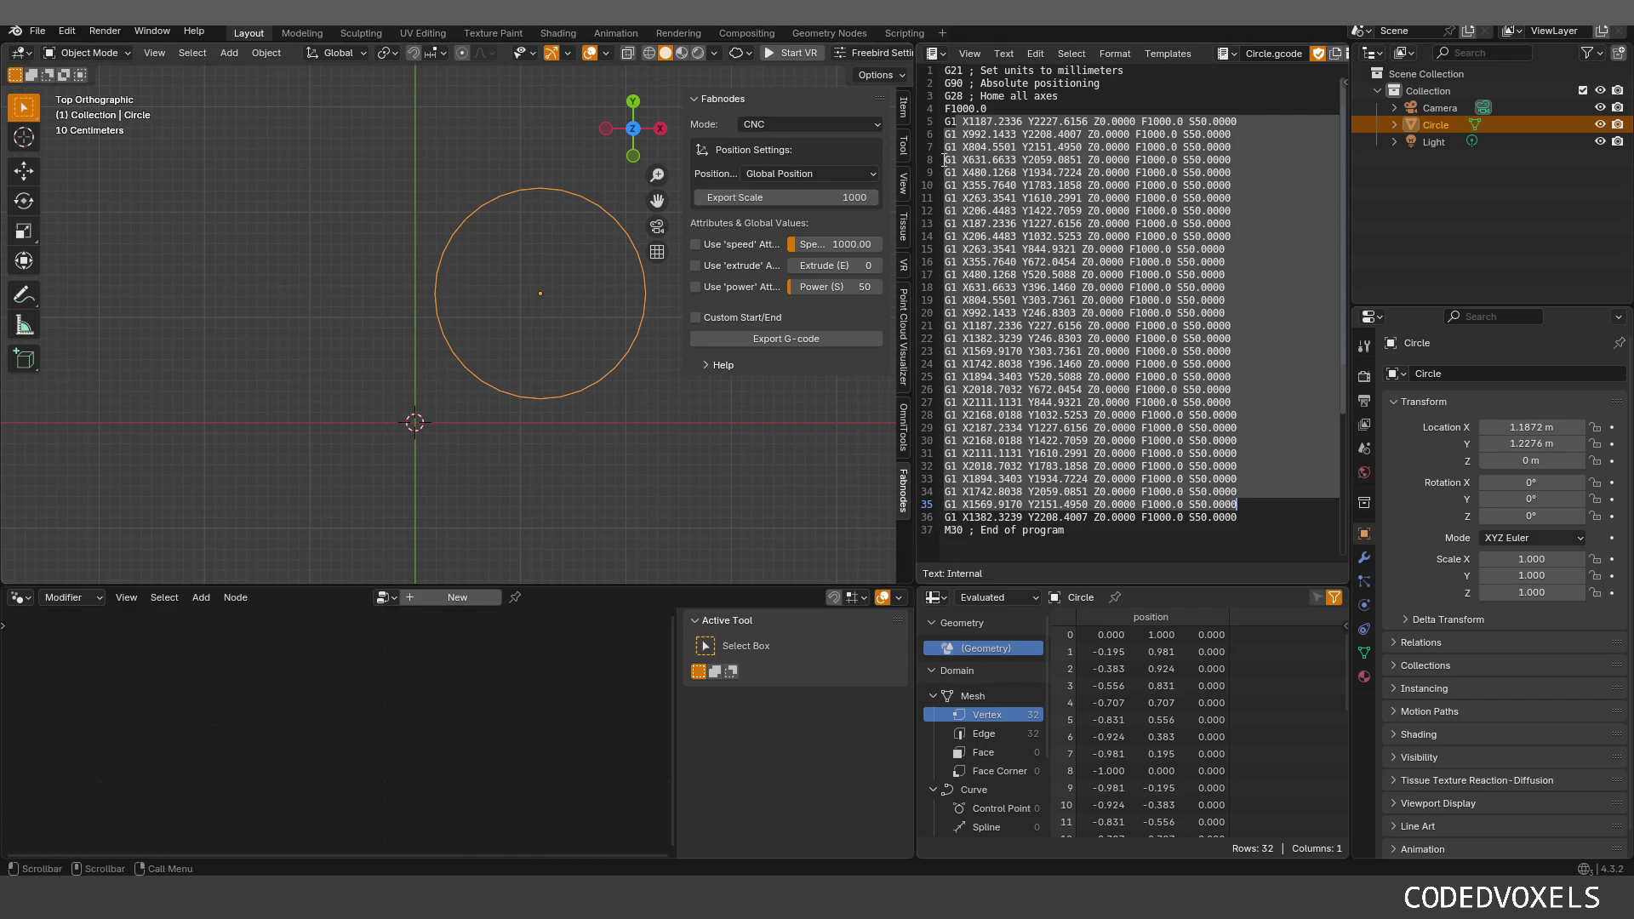
left_click(791, 173)
scroll(480, 351, "up", 2)
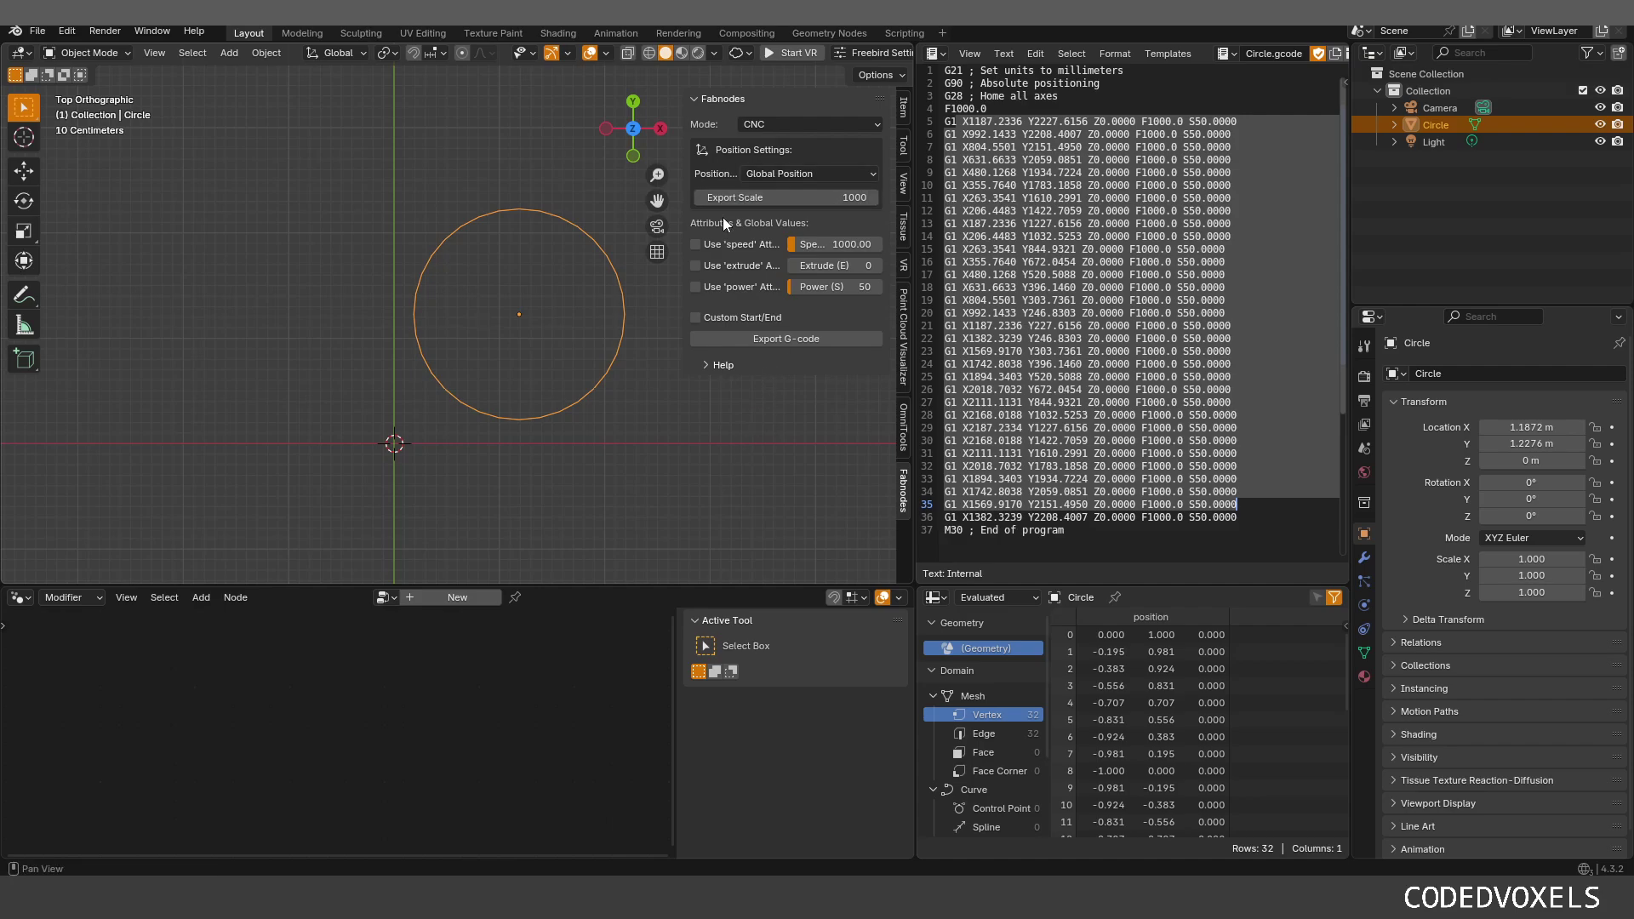
scroll(427, 400, "up", 2)
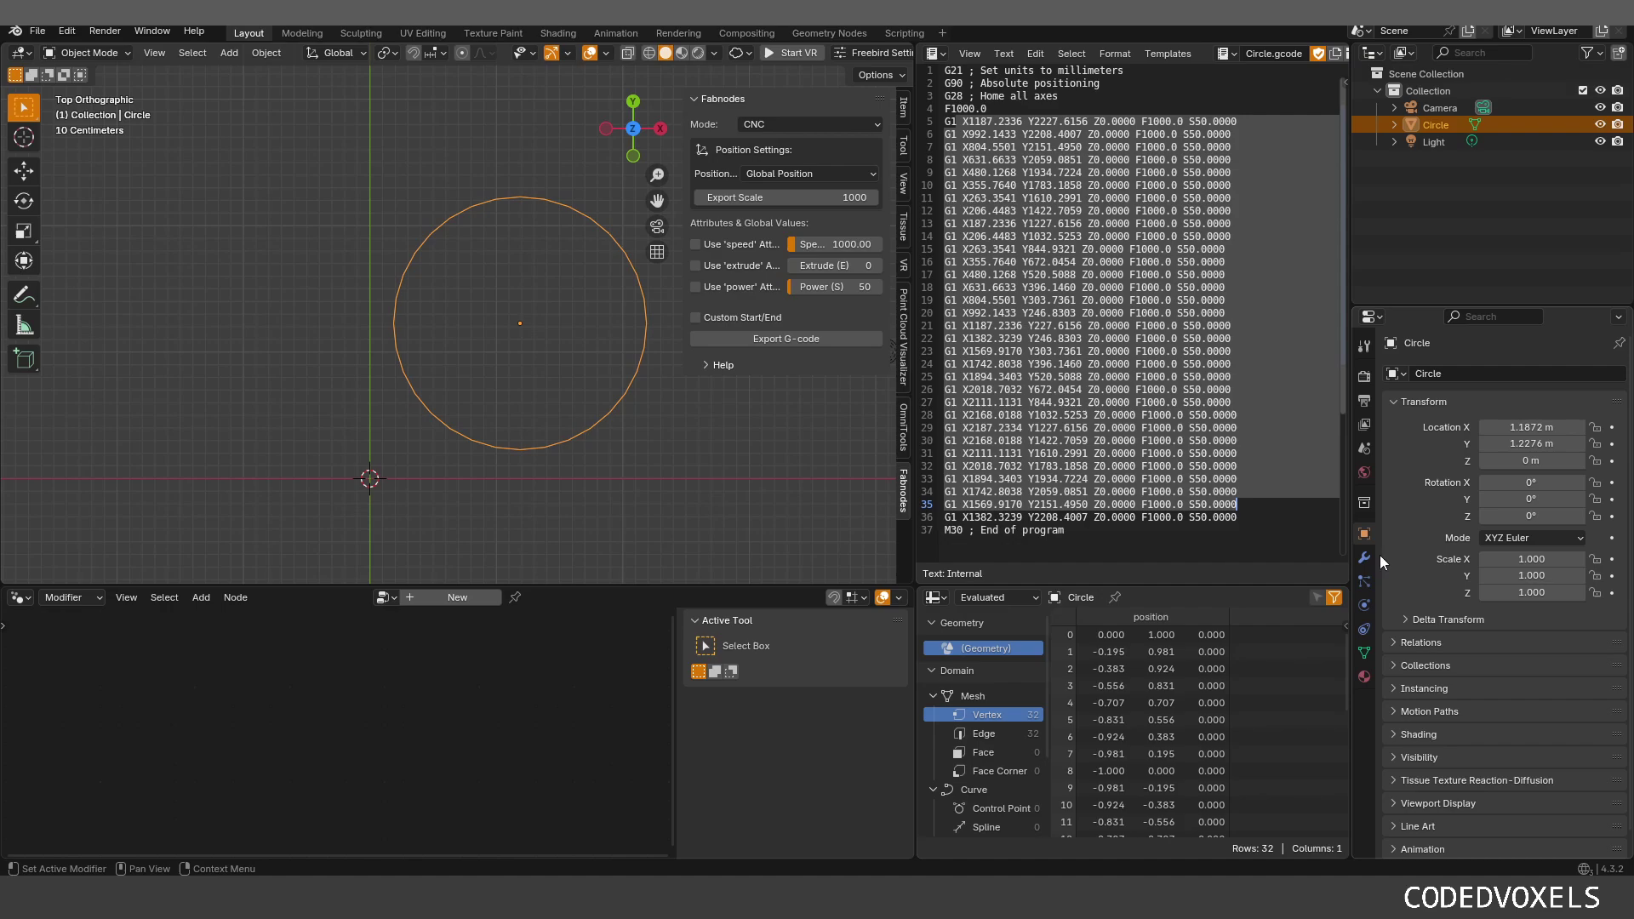
Step: Check the World settings, then expand the Scene's Units: Metric, scale 1.000000, meters
left_click(1366, 473)
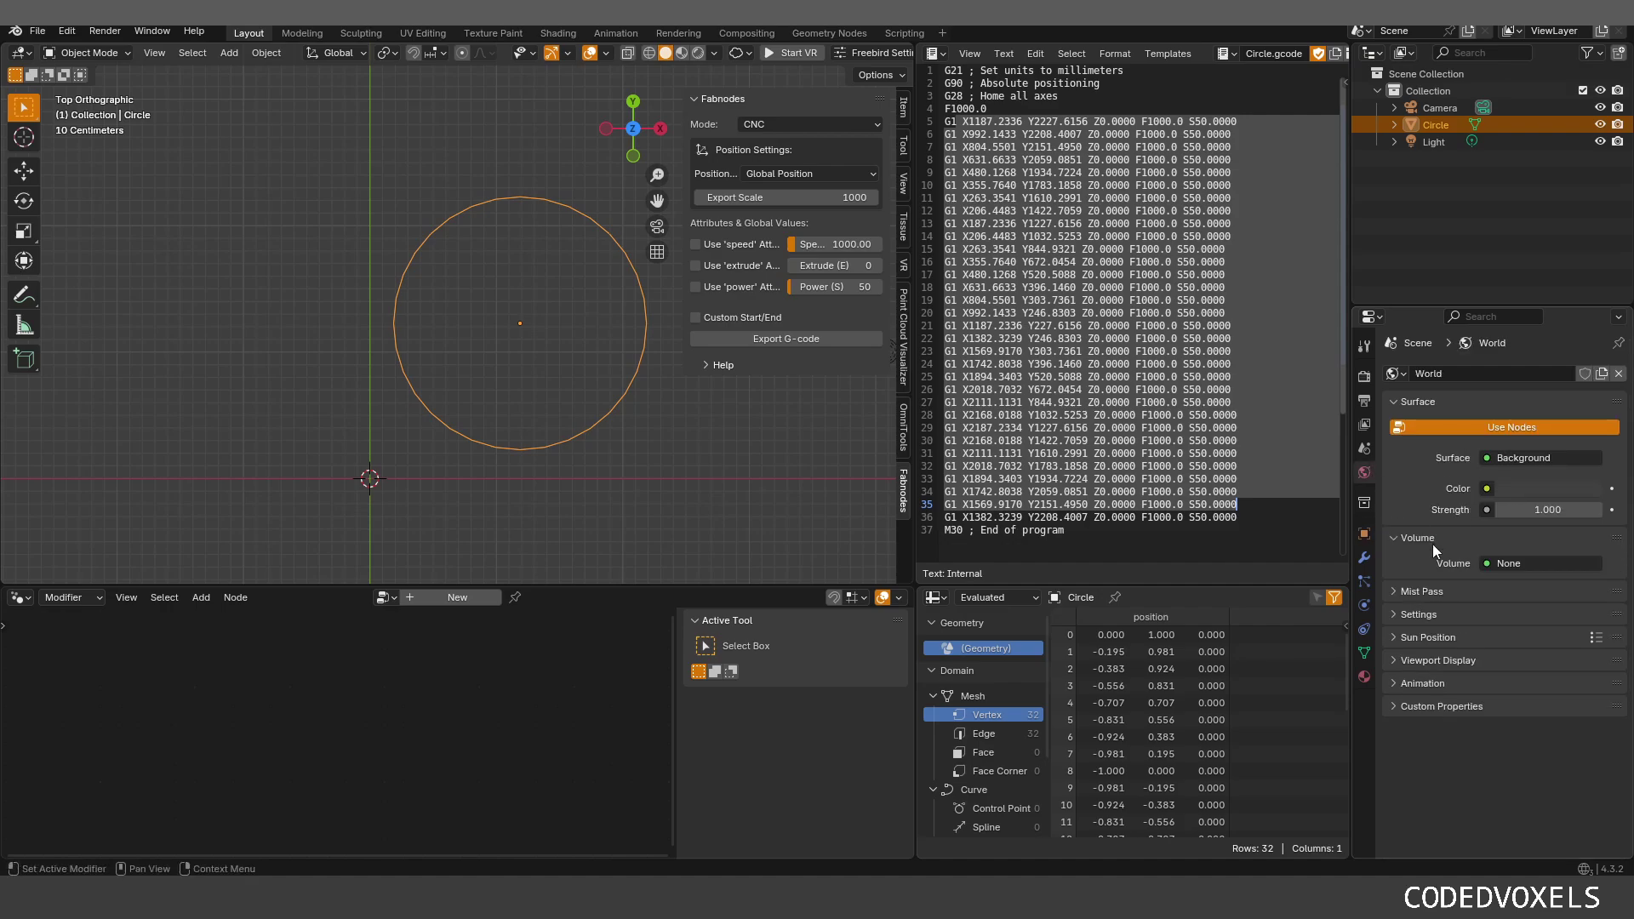
left_click(1435, 585)
left_click(1435, 585)
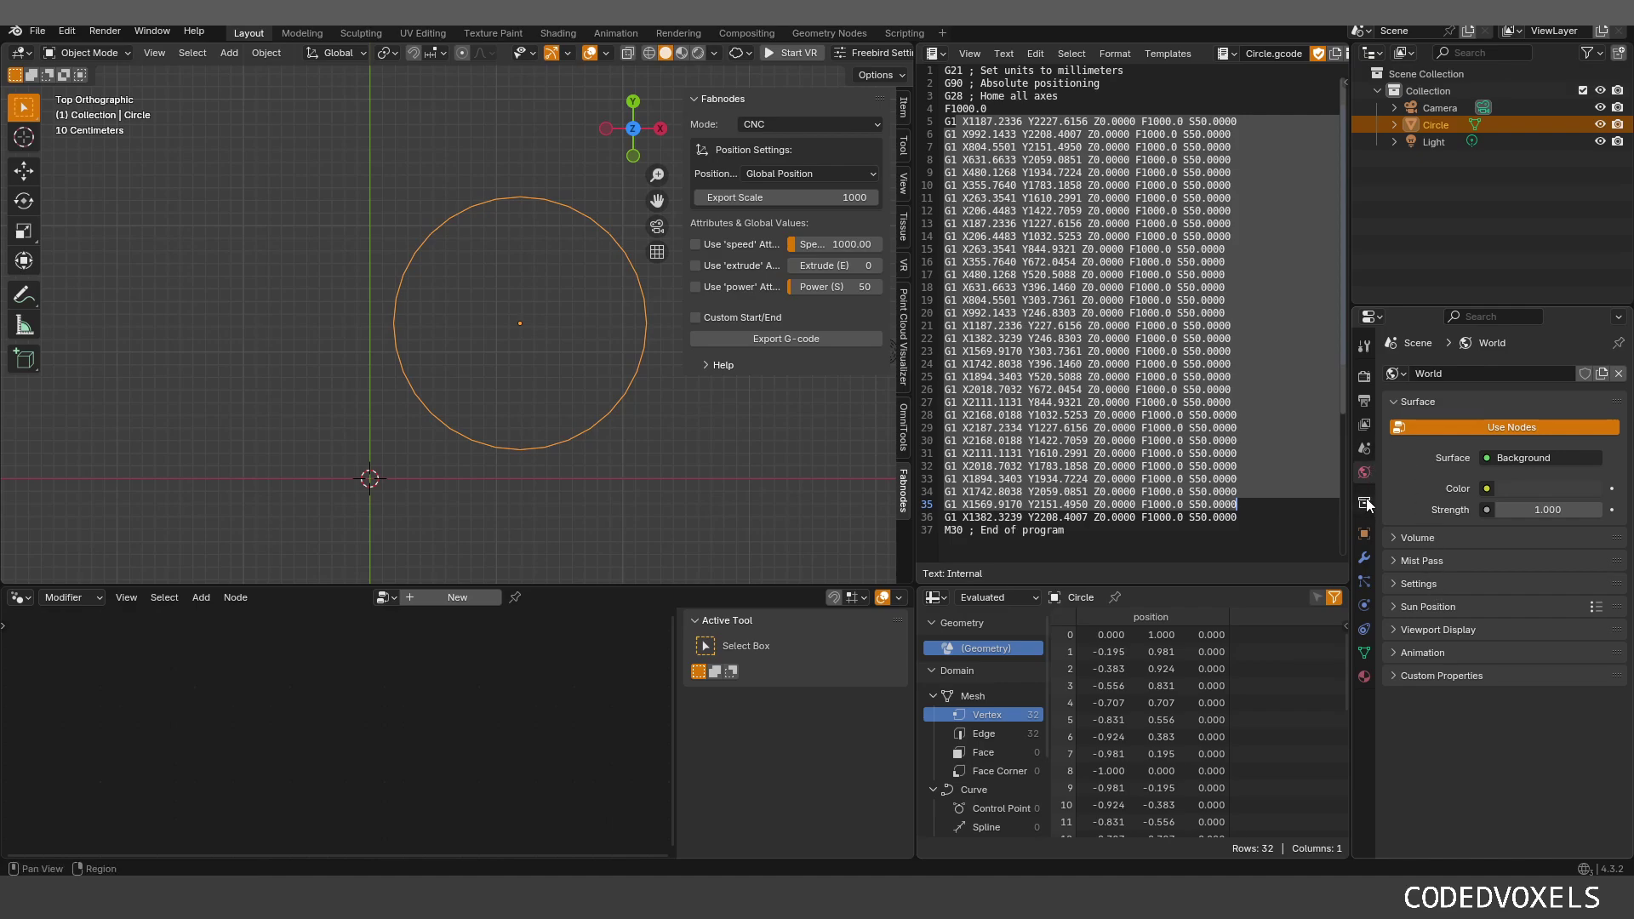
left_click(1362, 446)
left_click(1393, 467)
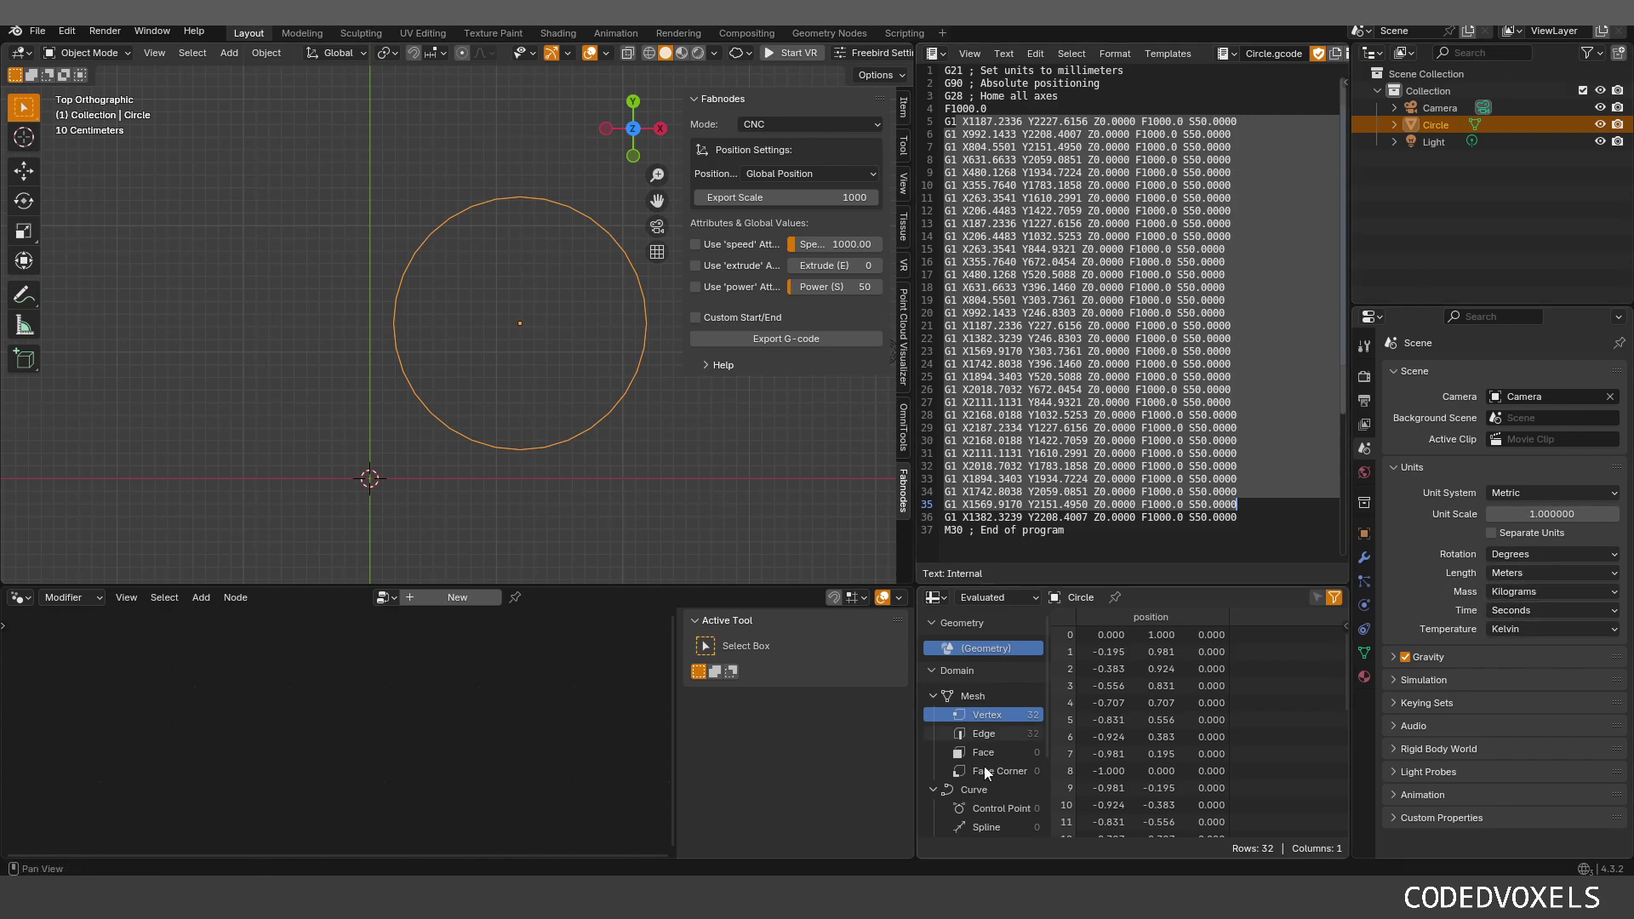
scroll(364, 325, "down", 2)
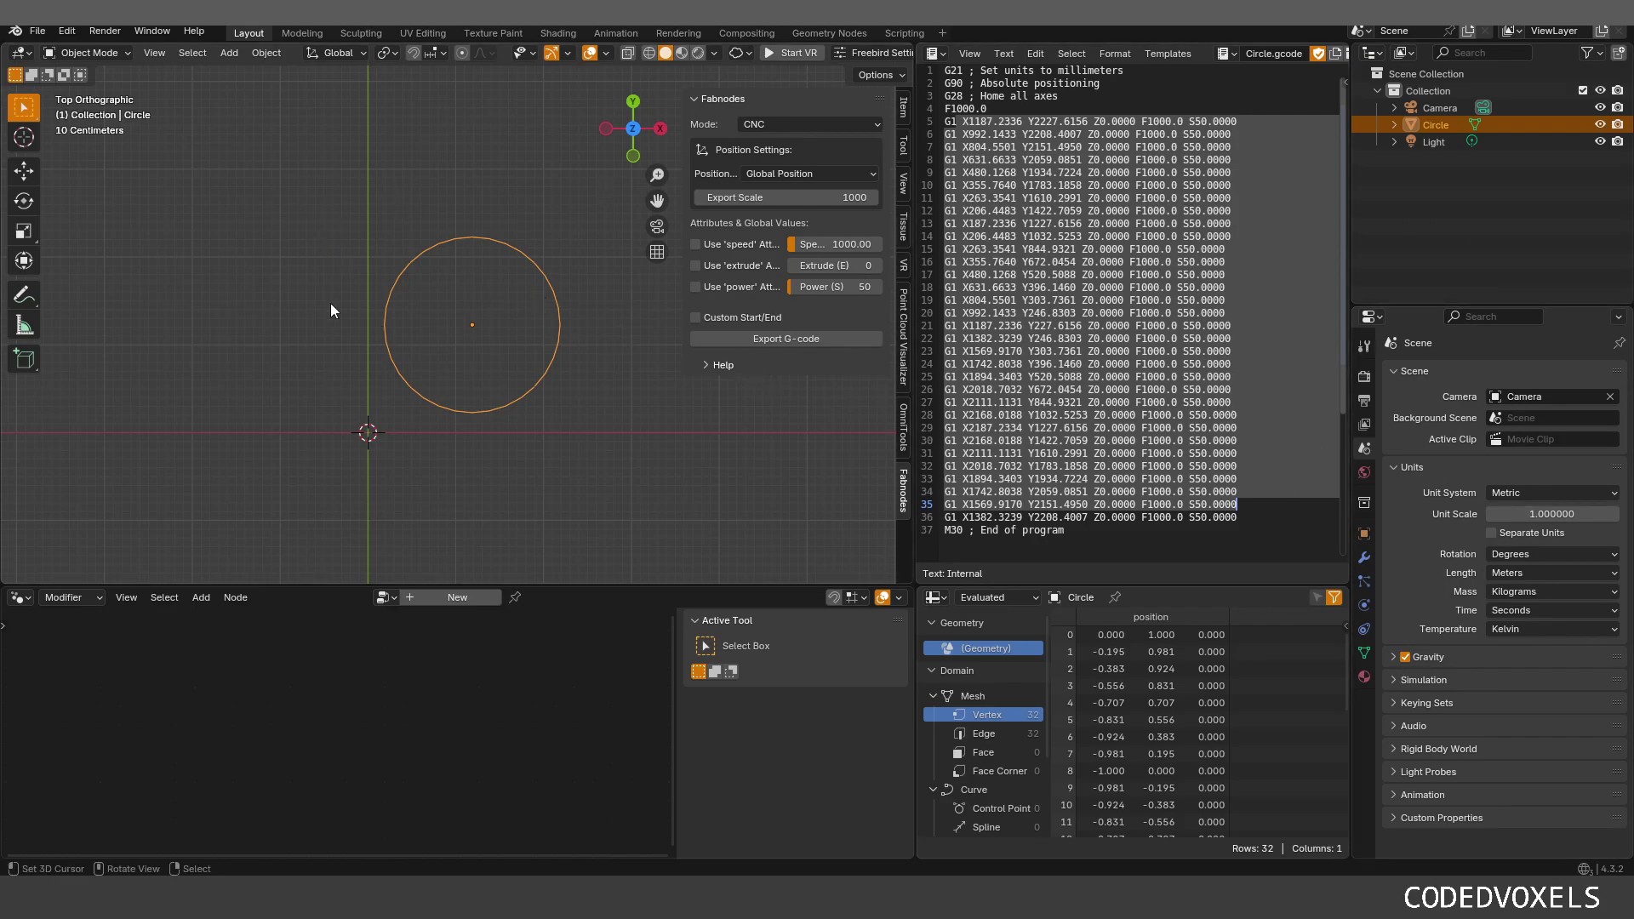
scroll(590, 268, "up", 3)
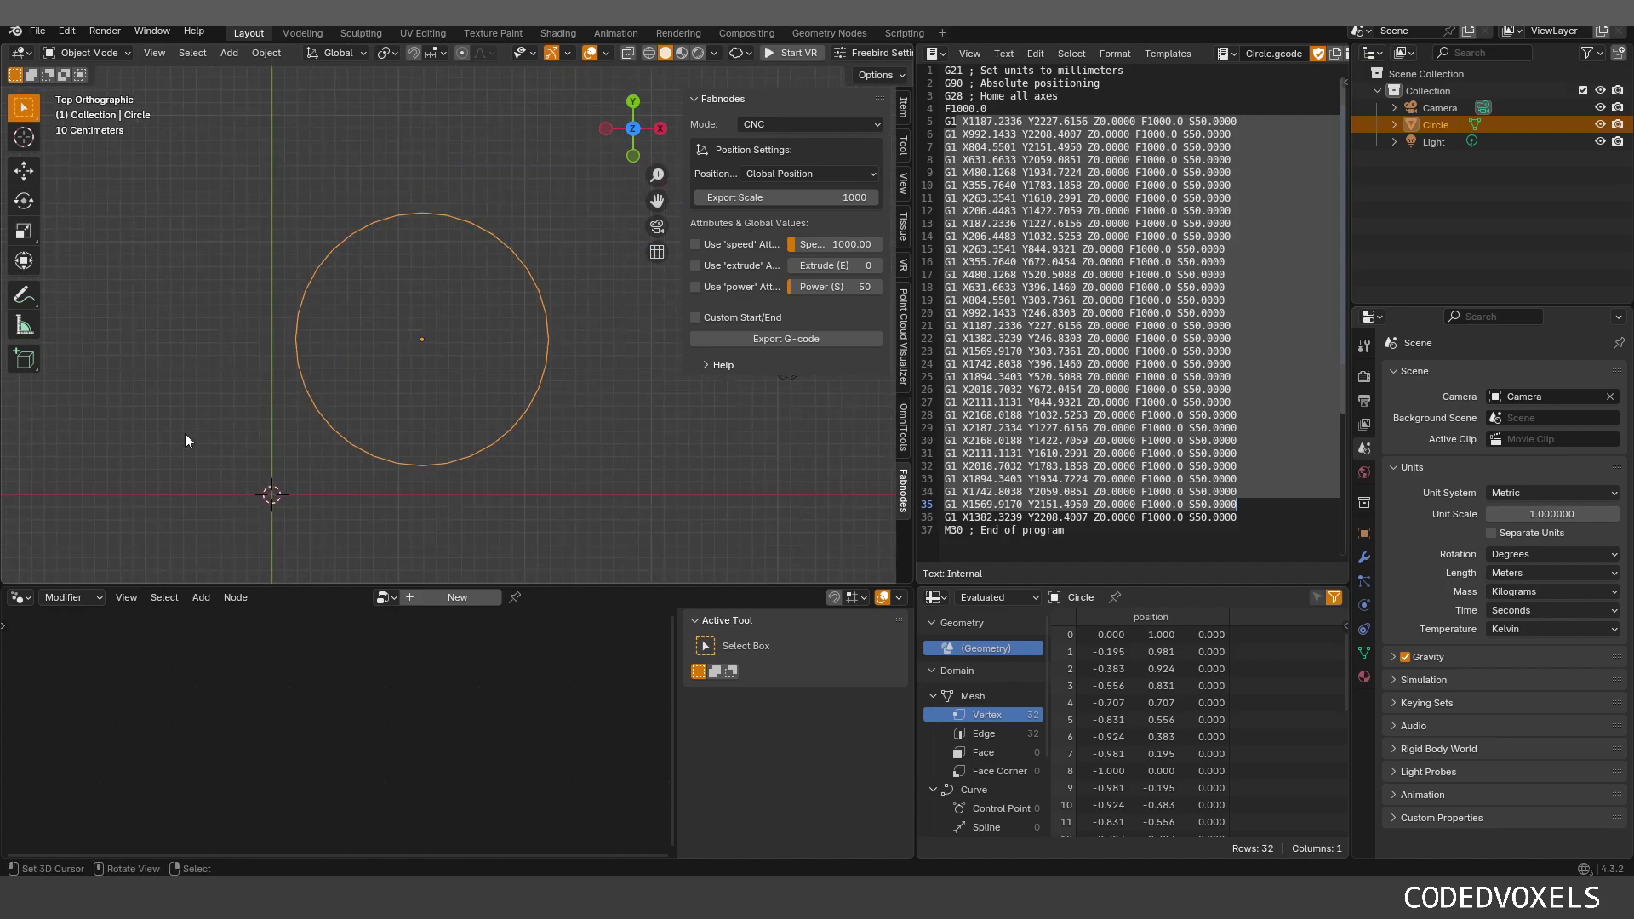
scroll(186, 433, "down", 1)
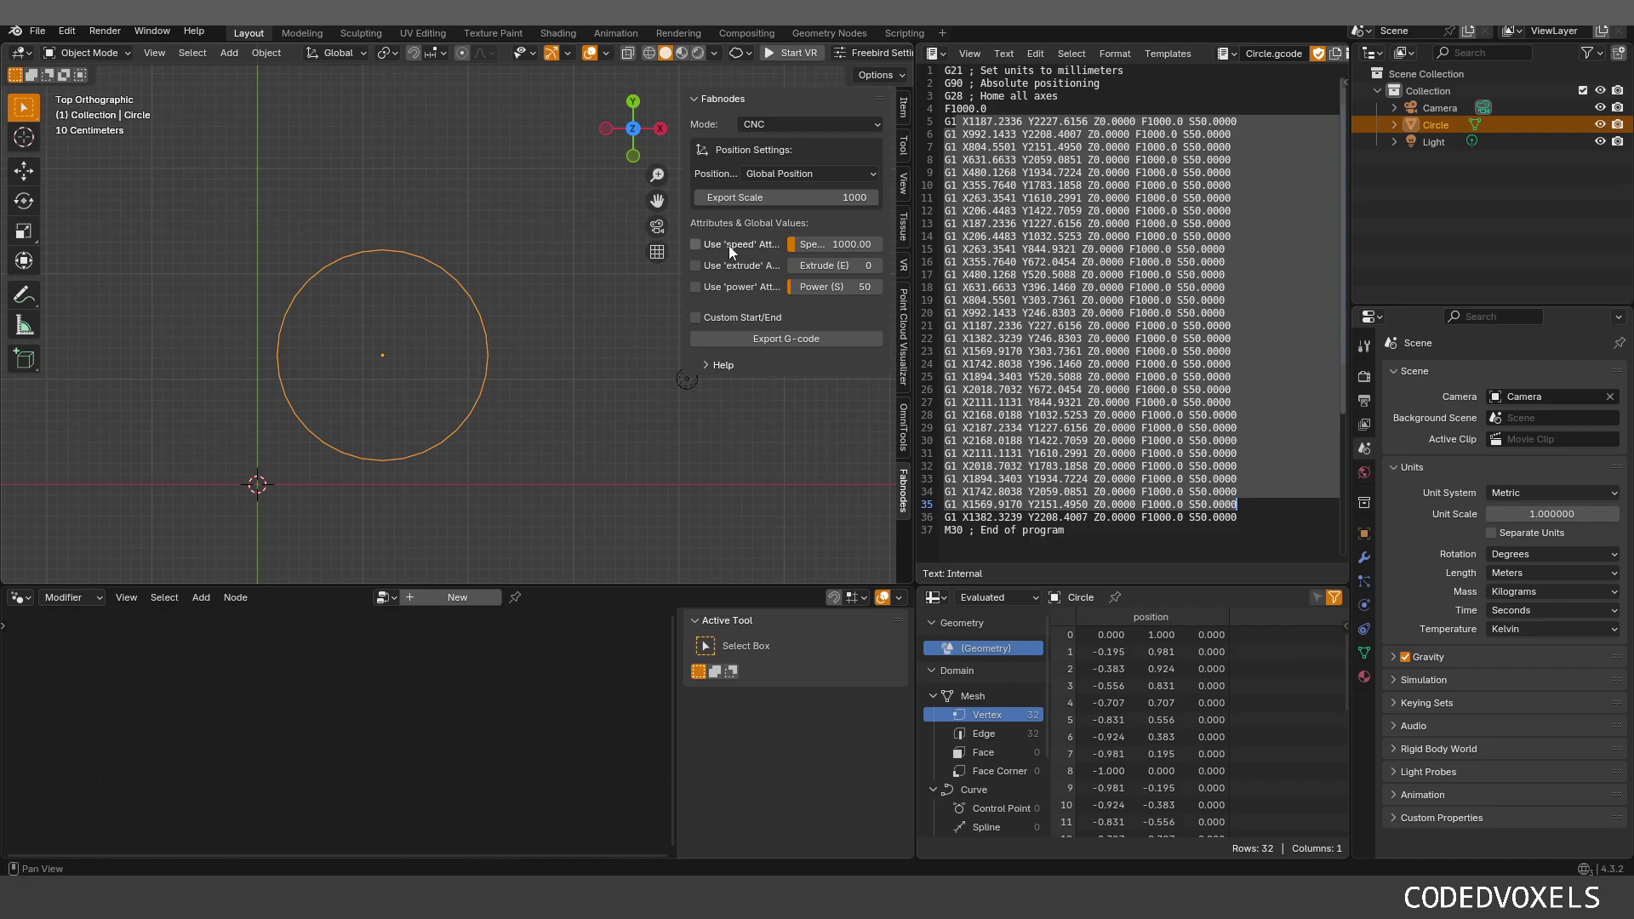
Step: Set Fabnodes speed to 3280.70 (extrude 263.16, power 295.61) and re-export Circle.gcode
left_click_drag(834, 243, 859, 287)
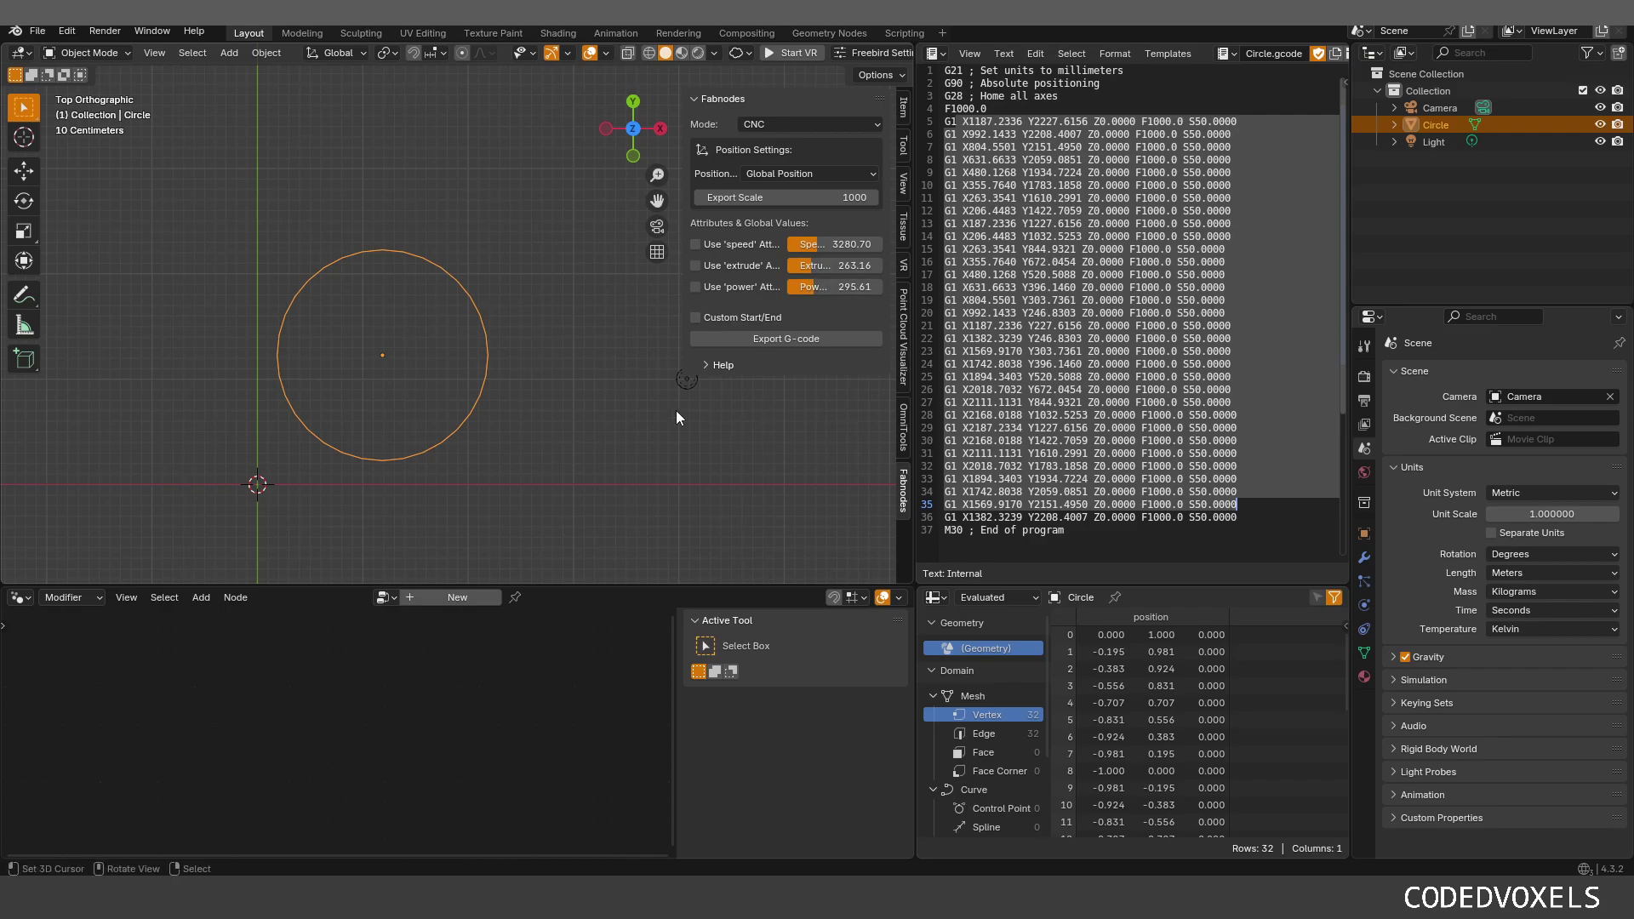
left_click(805, 339)
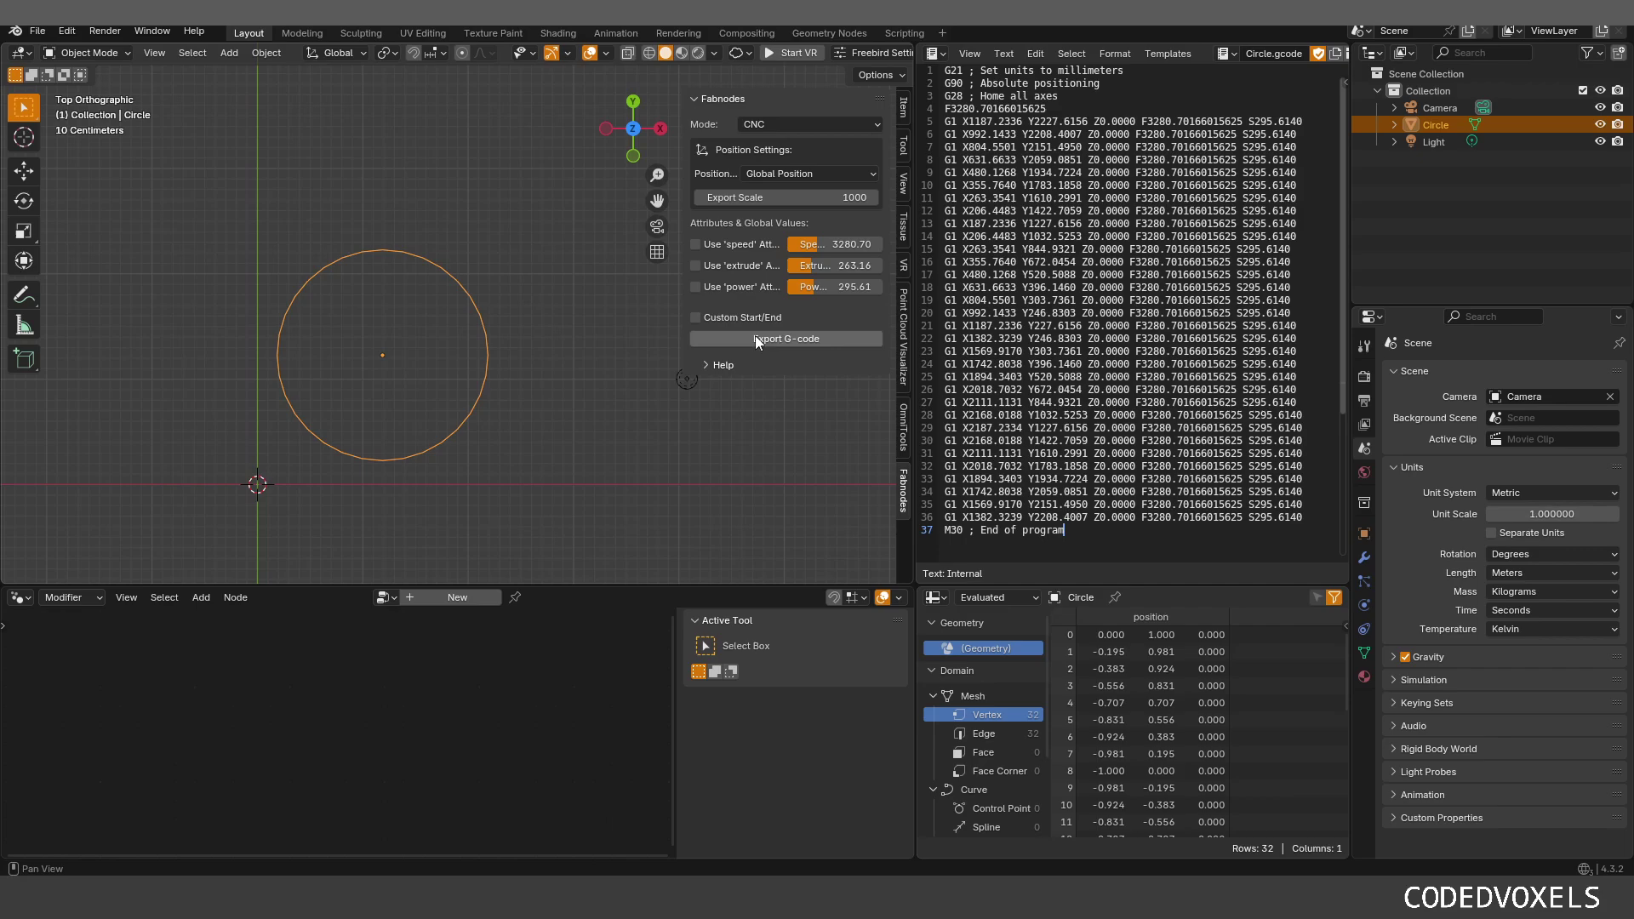
Step: Make Fabnodes take speed, extrude and power from mesh attributes
left_click(697, 245)
left_click(696, 265)
left_click(697, 286)
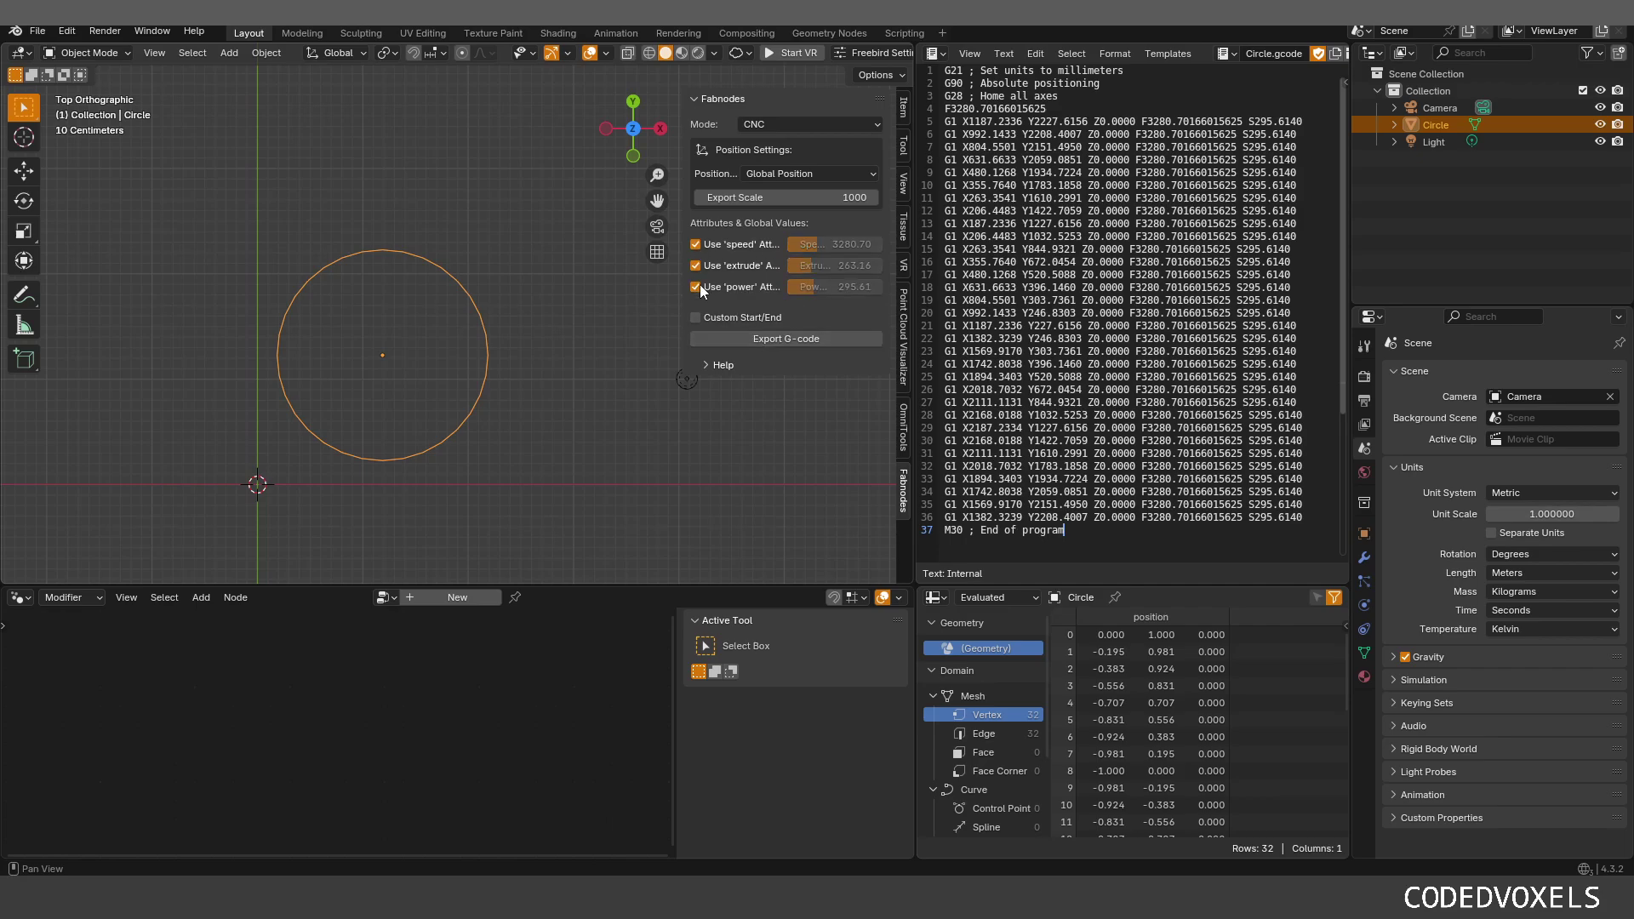
Step: Create a geometry node group on the circle and insert a Store Named Attribute node into its link
left_click(466, 597)
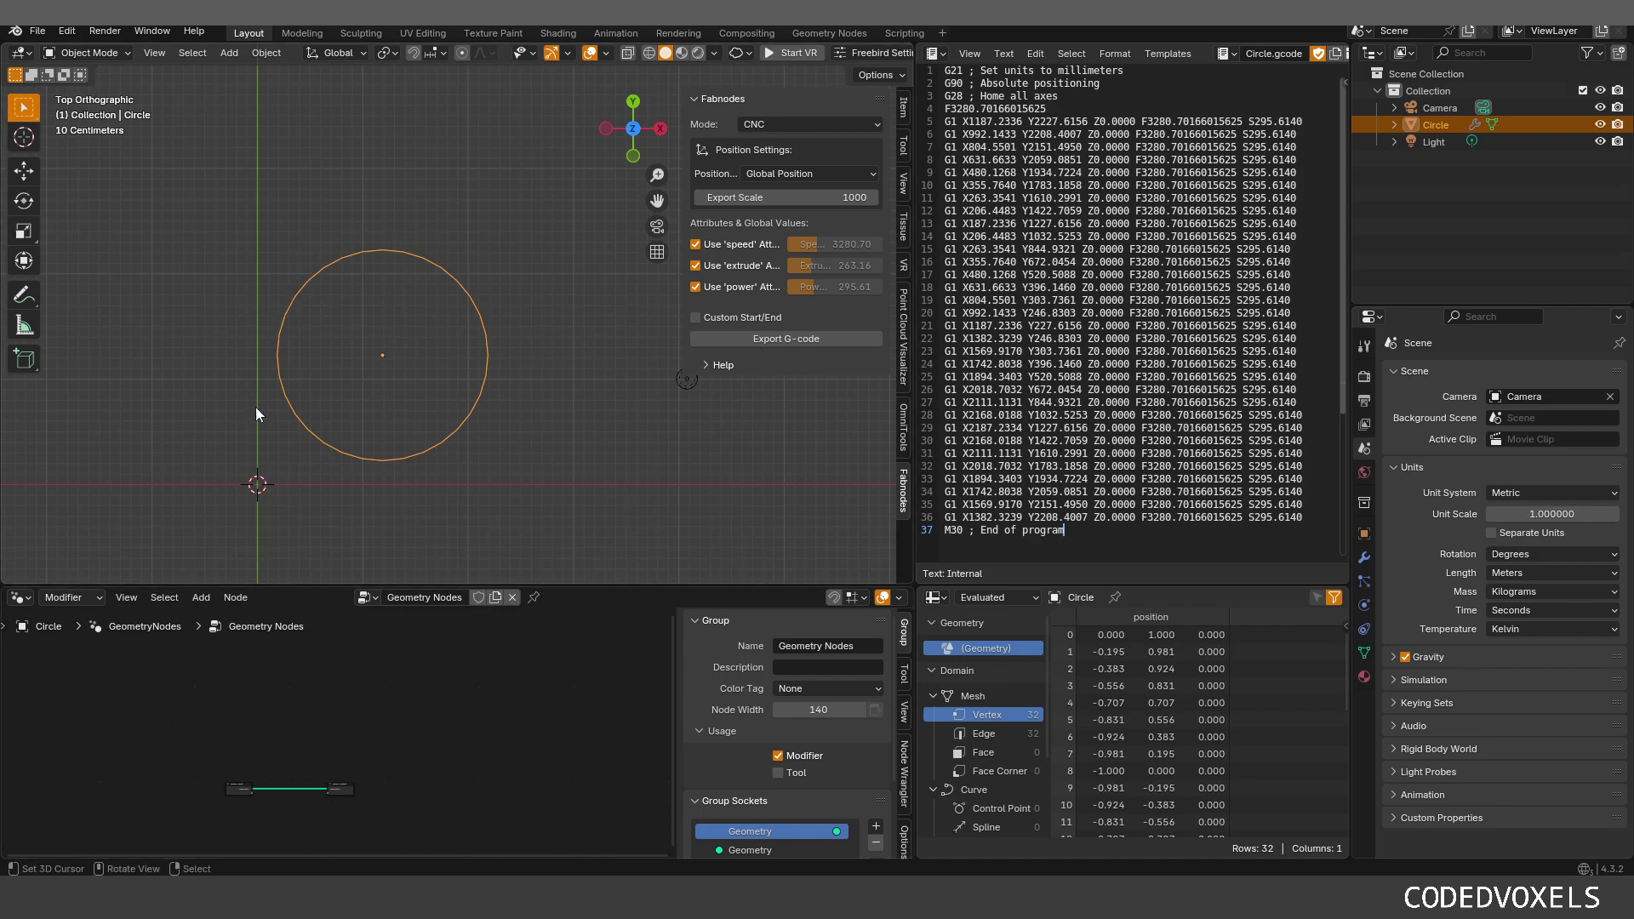
scroll(269, 829, "up", 4)
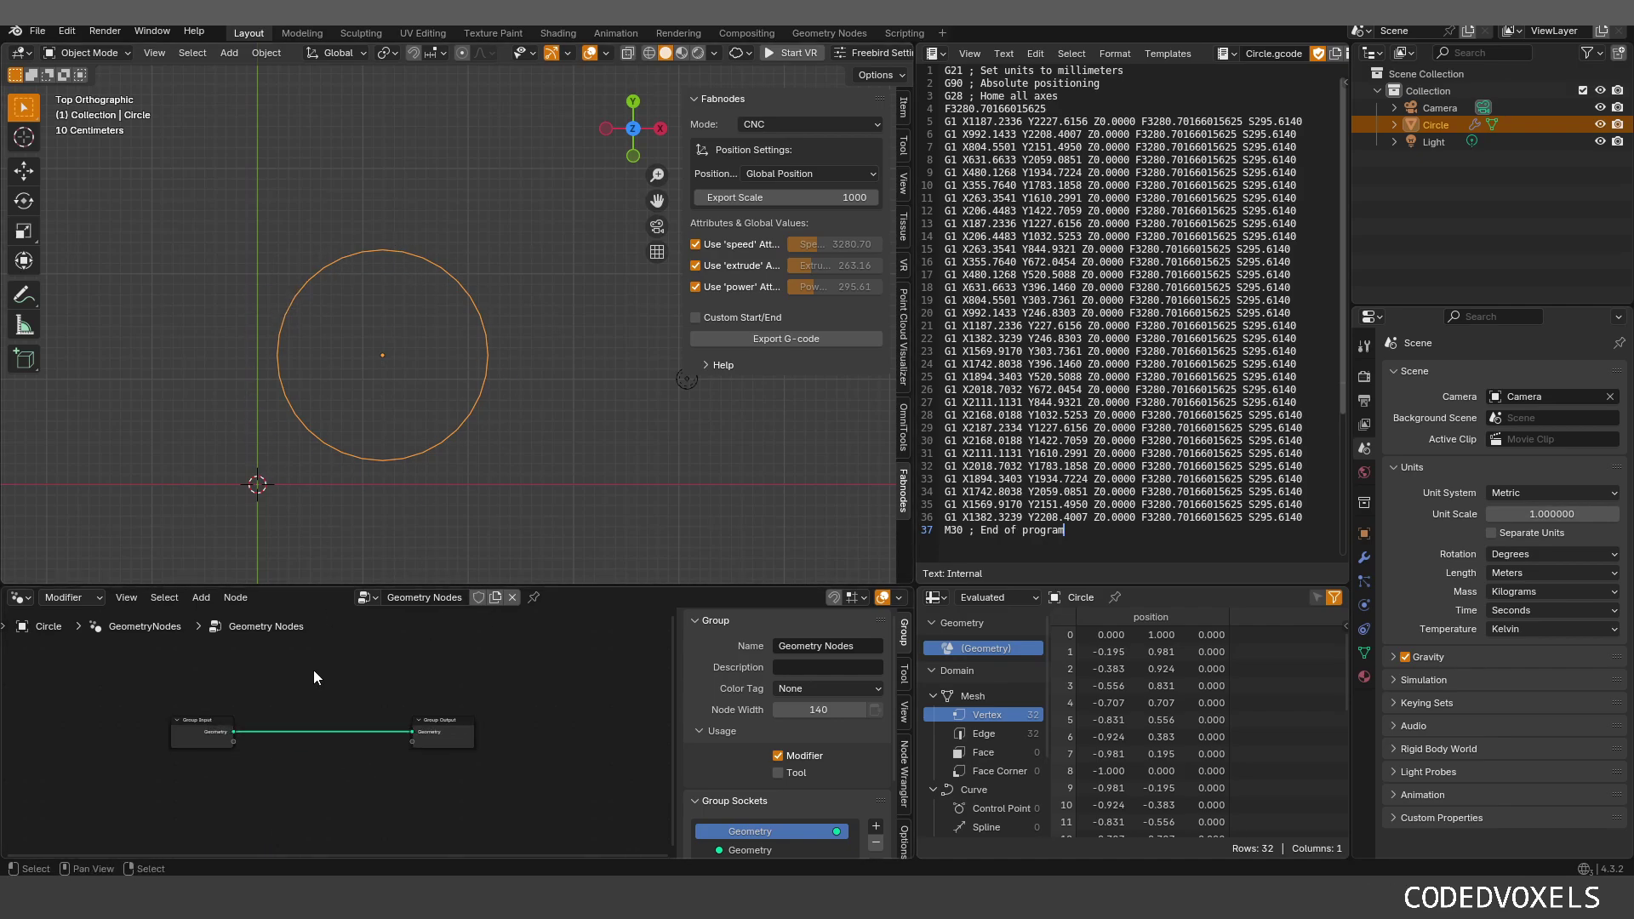
scroll(285, 754, "up", 1)
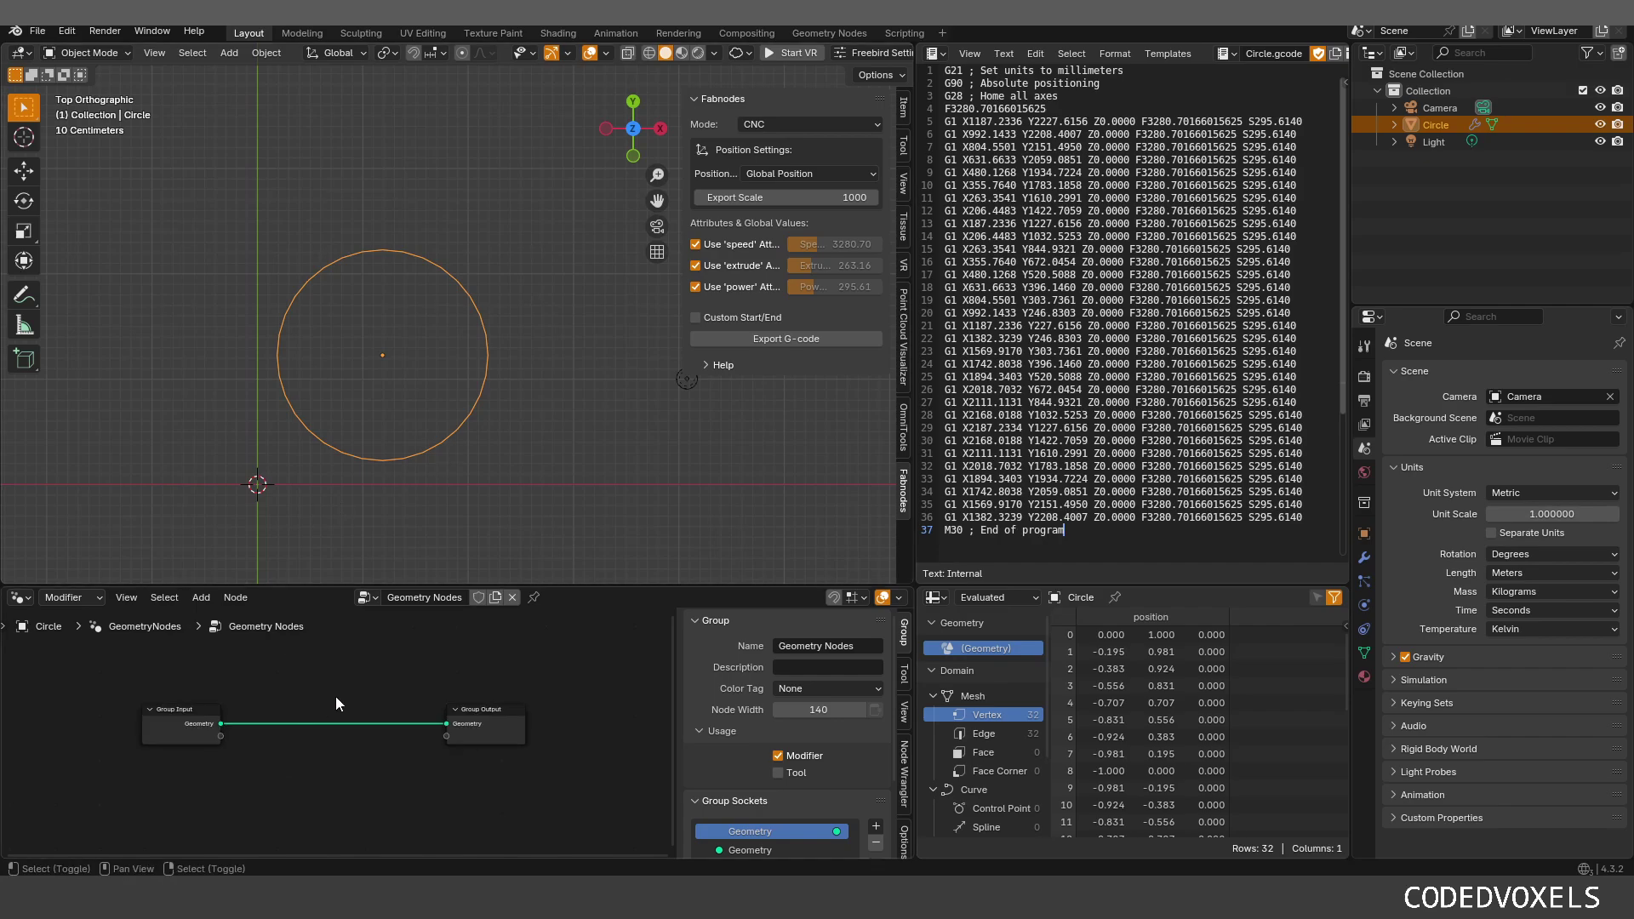
key("shift+a")
left_click(246, 436)
type("curve")
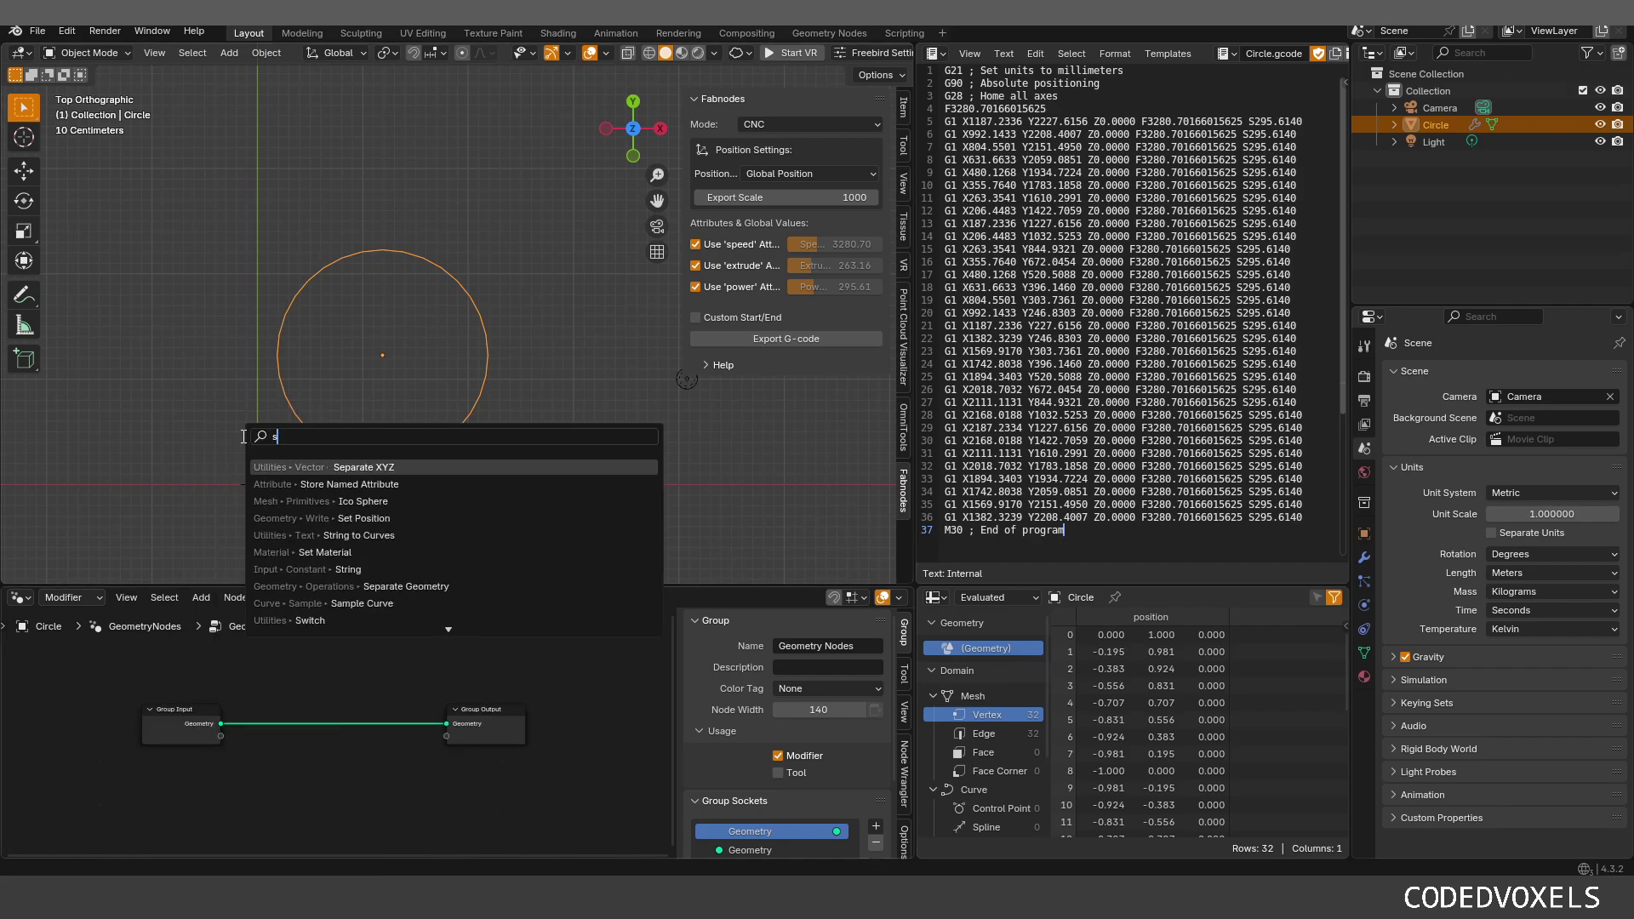
key("Return")
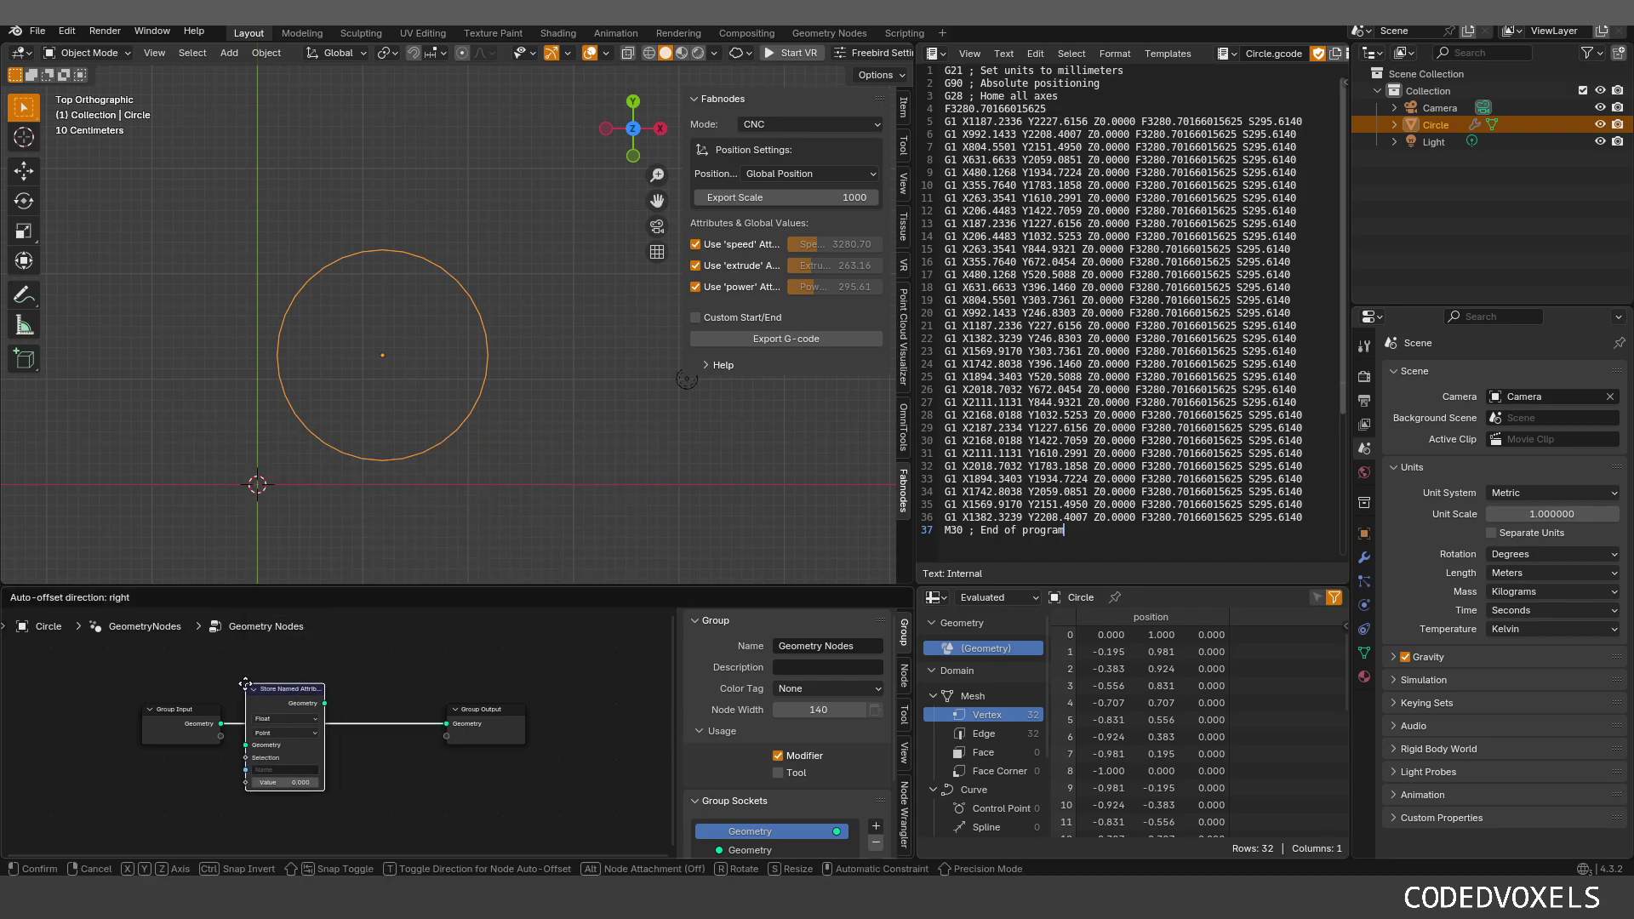
left_click(246, 790)
Step: Store attribute 'speed' with value 100 and re-export Circle.gcode
scroll(305, 743, "up", 2)
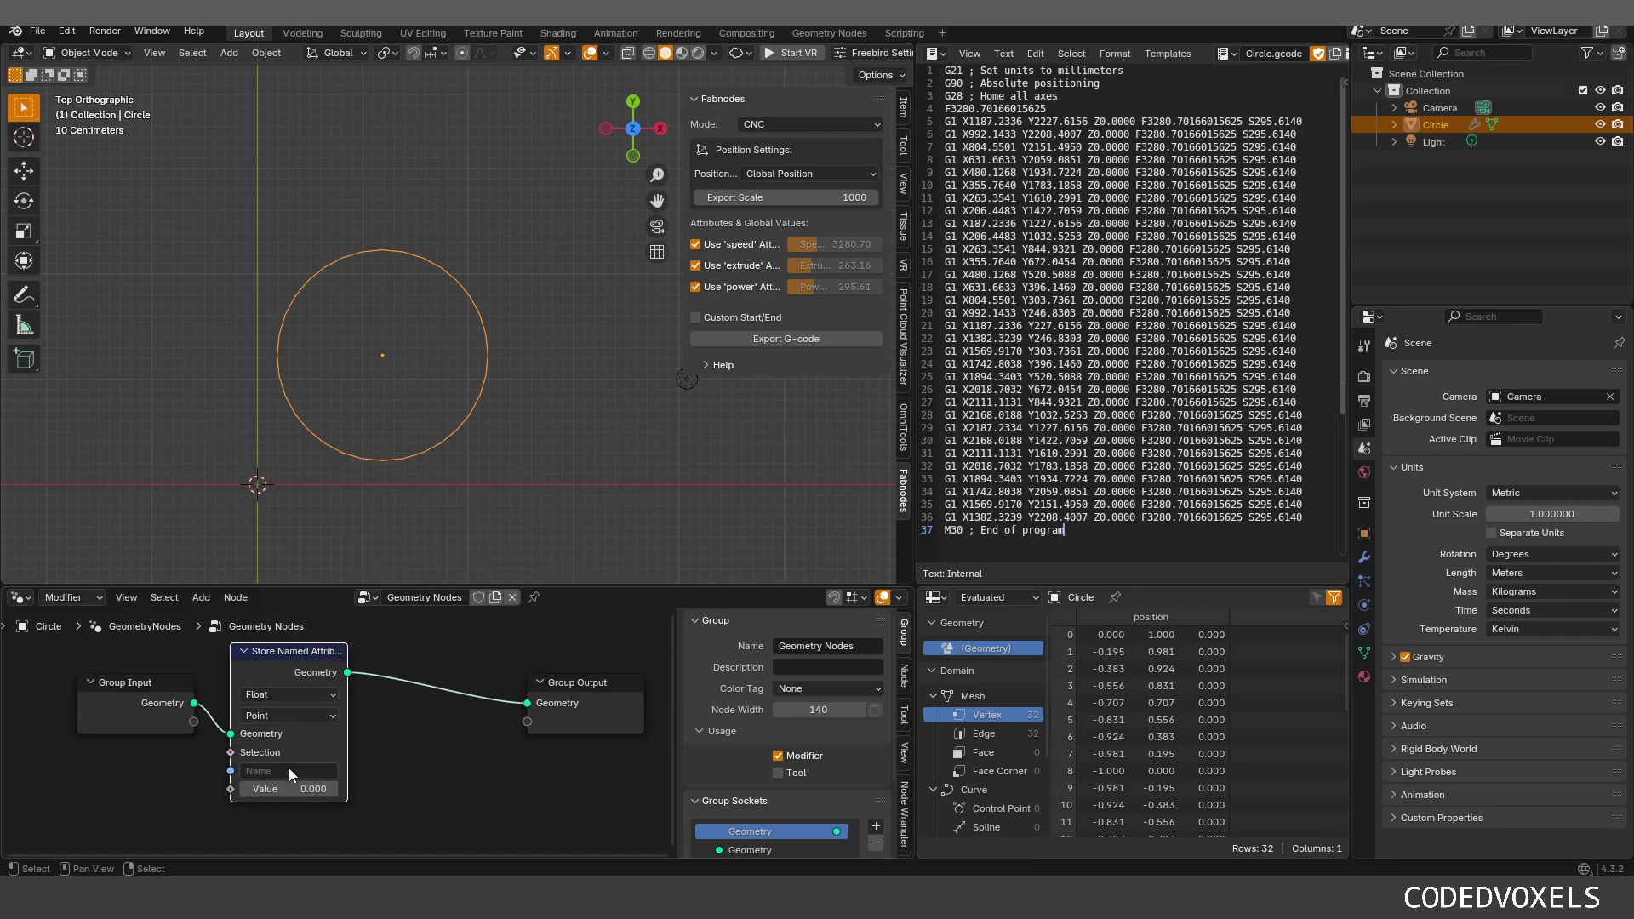
left_click(289, 770)
type("speed")
key("Return")
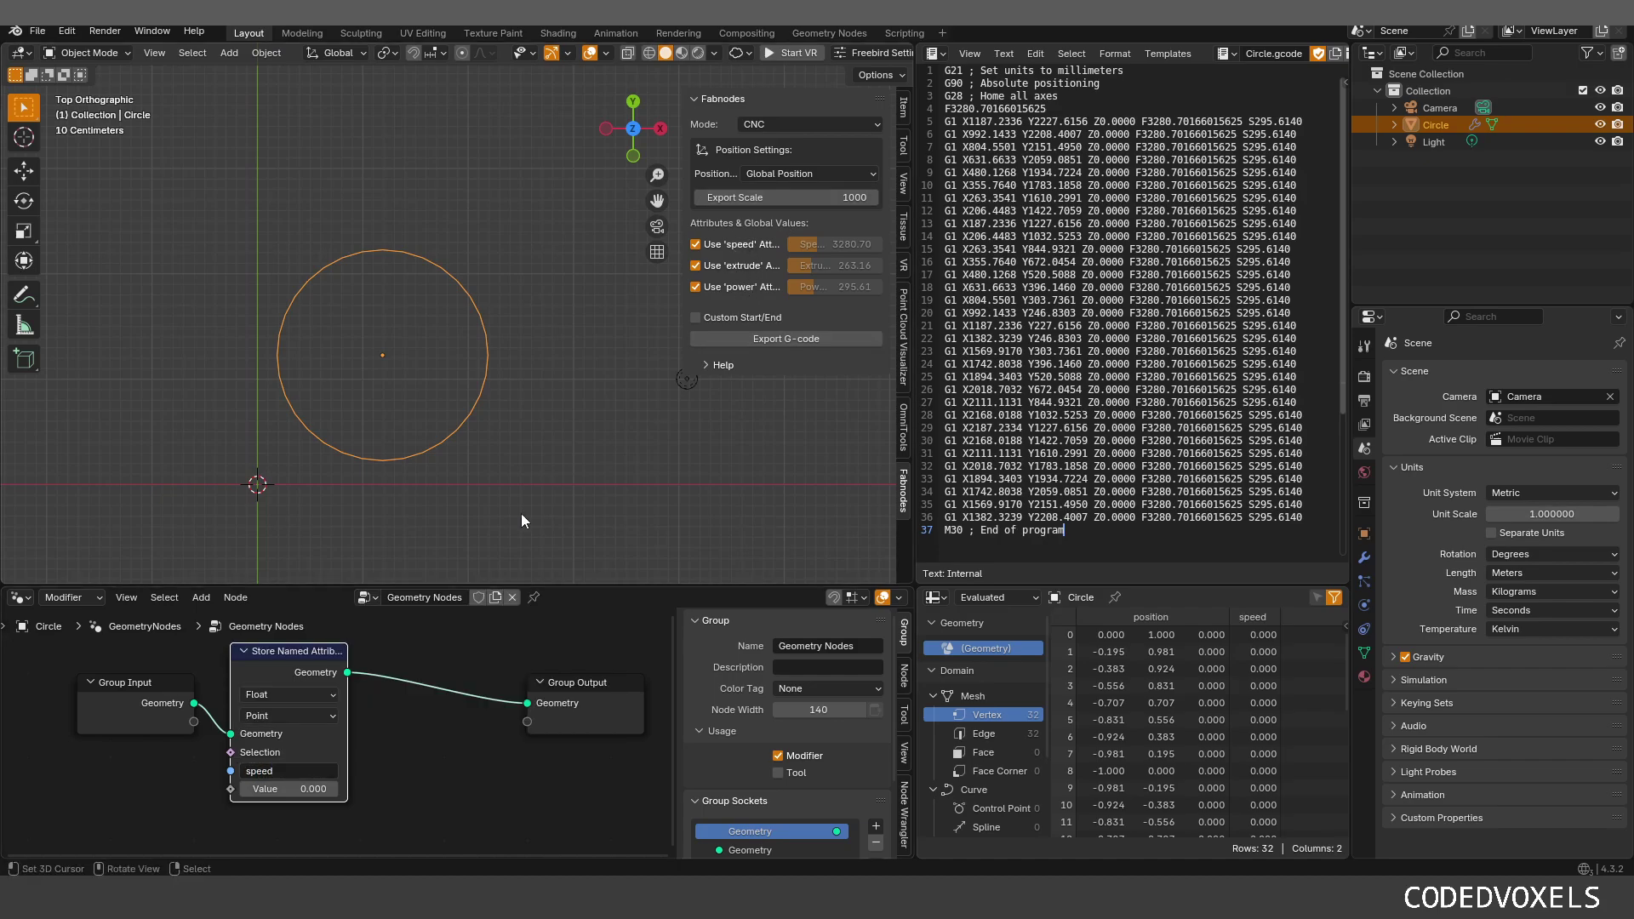
left_click(295, 789)
type("100")
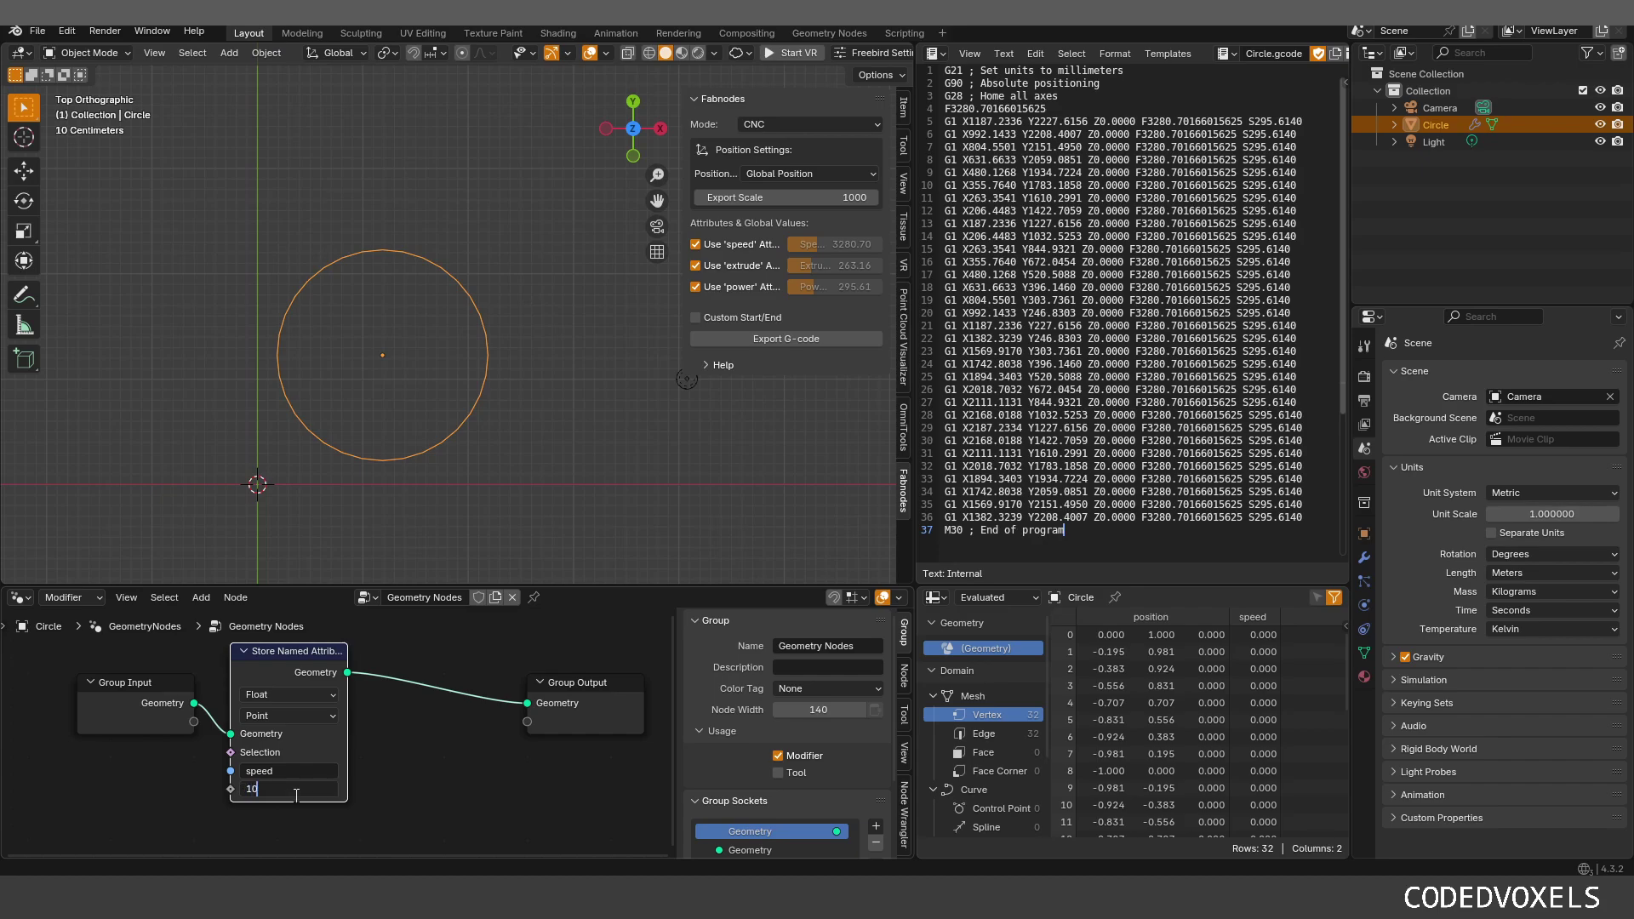
key("Return")
left_click(793, 337)
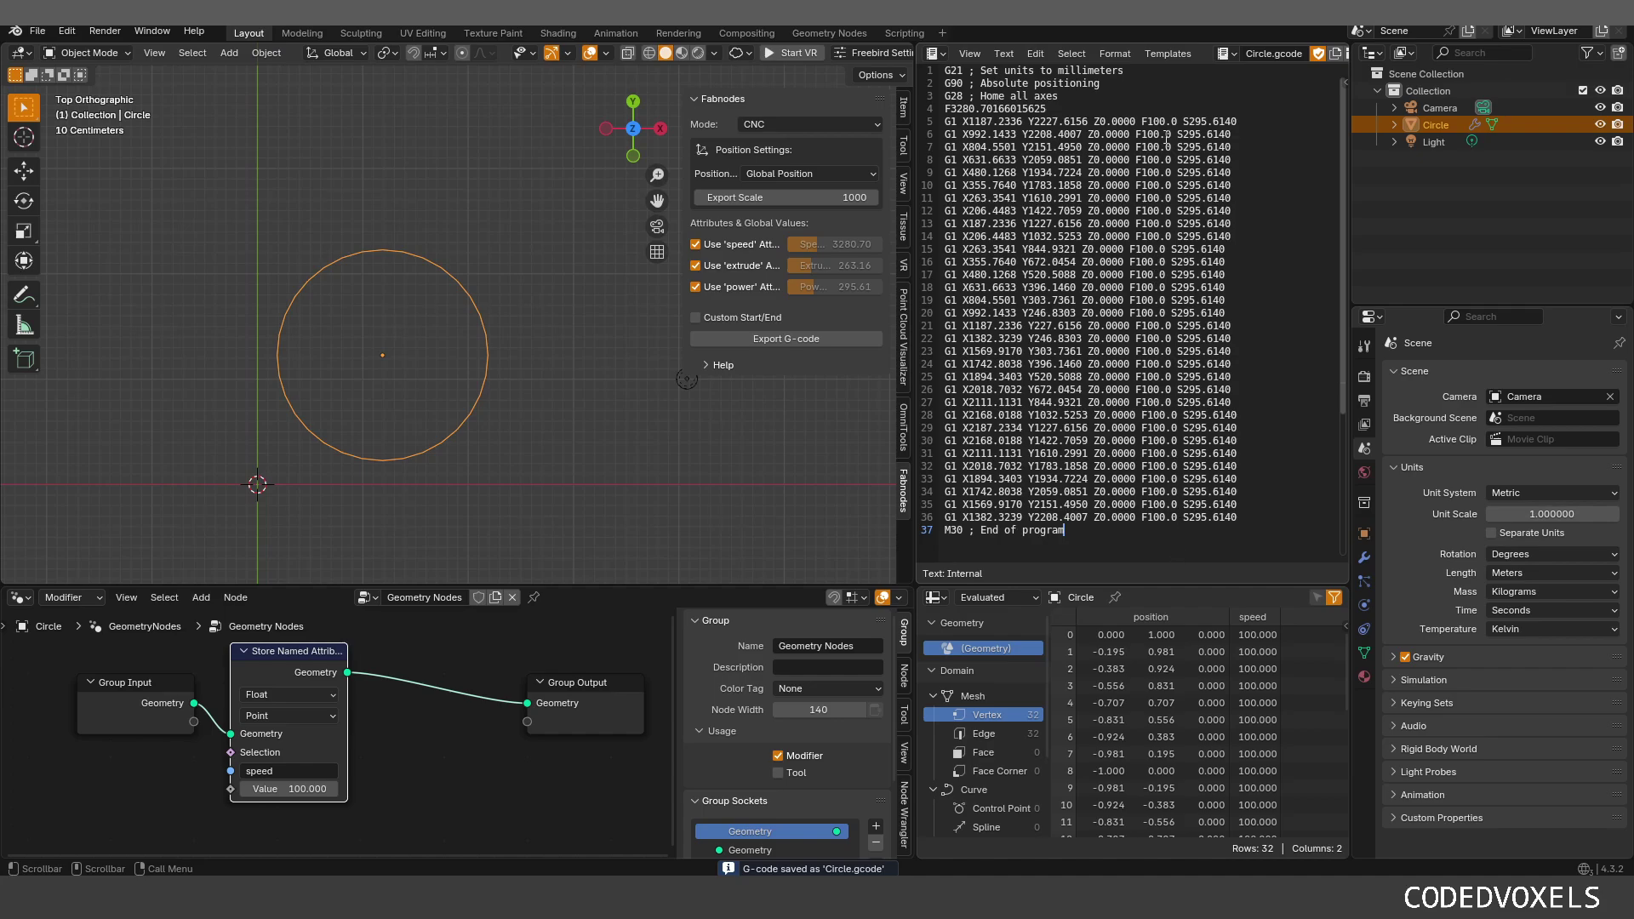
Step: Add a Position node at the lower left of the node graph
middle_click_drag(297, 654, 258, 677)
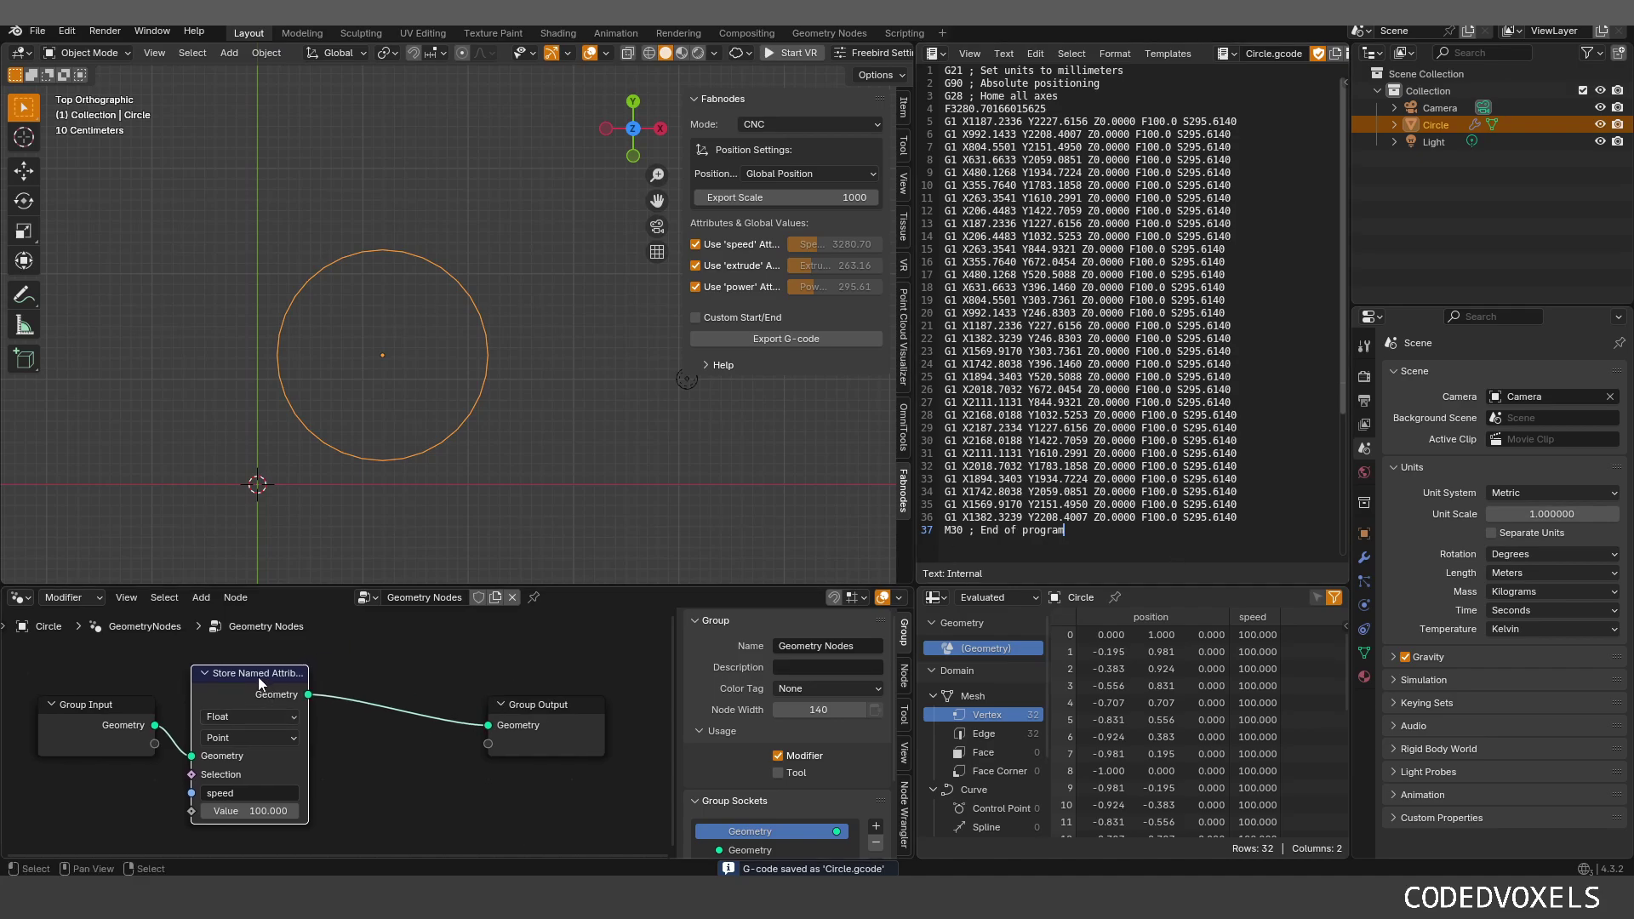
scroll(374, 834, "up", 1)
middle_click_drag(375, 834, 348, 763)
scroll(402, 738, "down", 2)
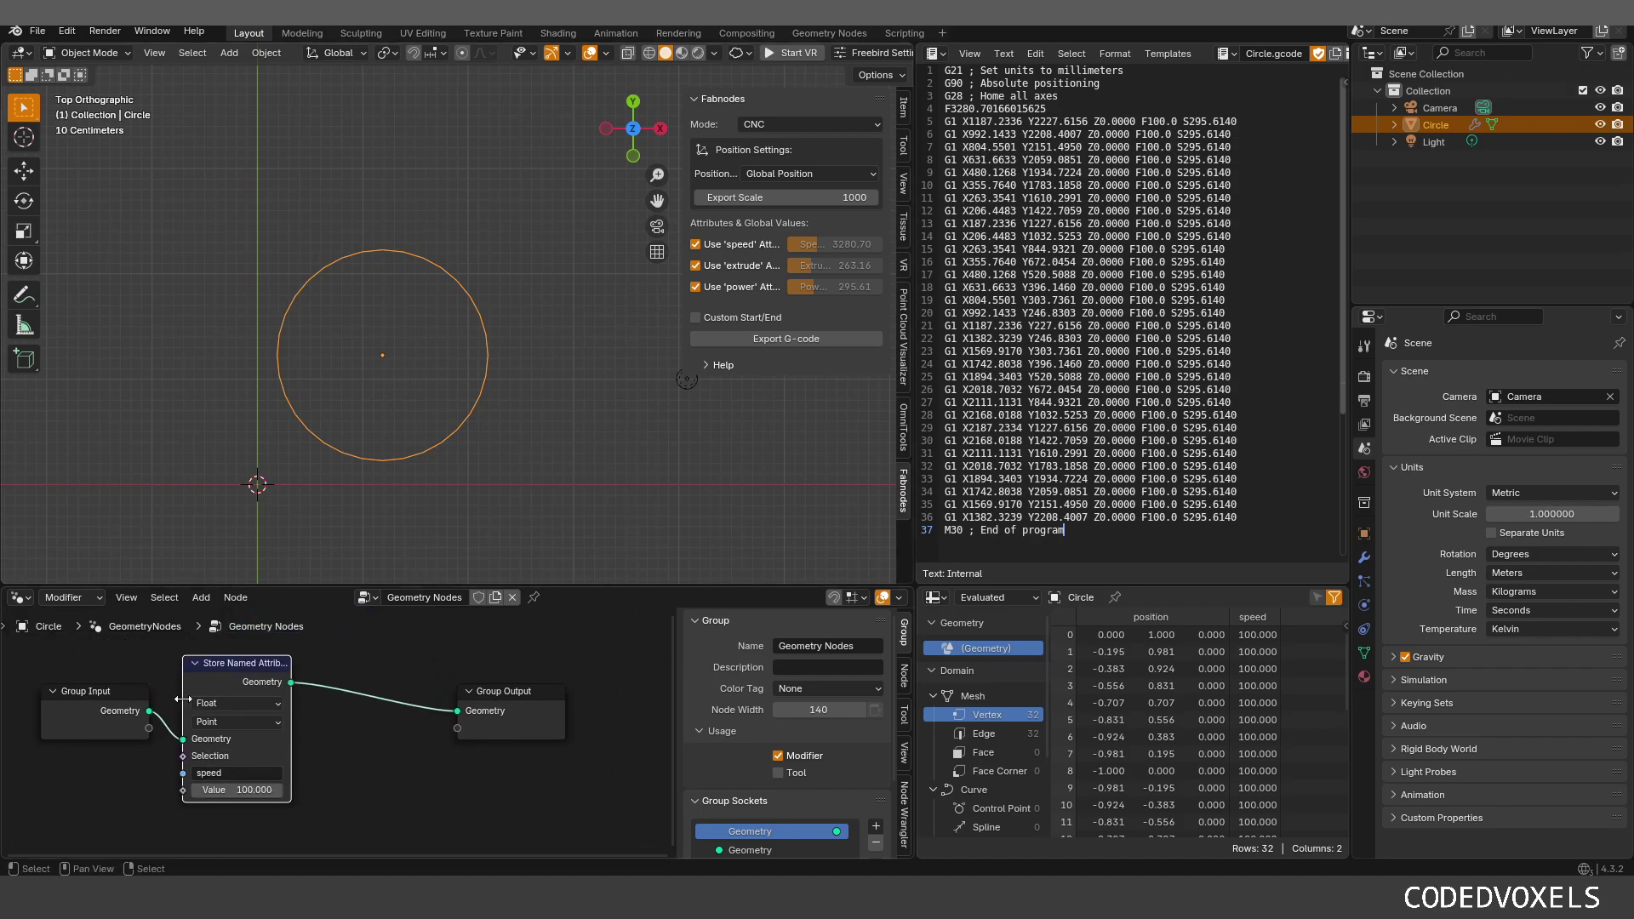
scroll(342, 668, "down", 1)
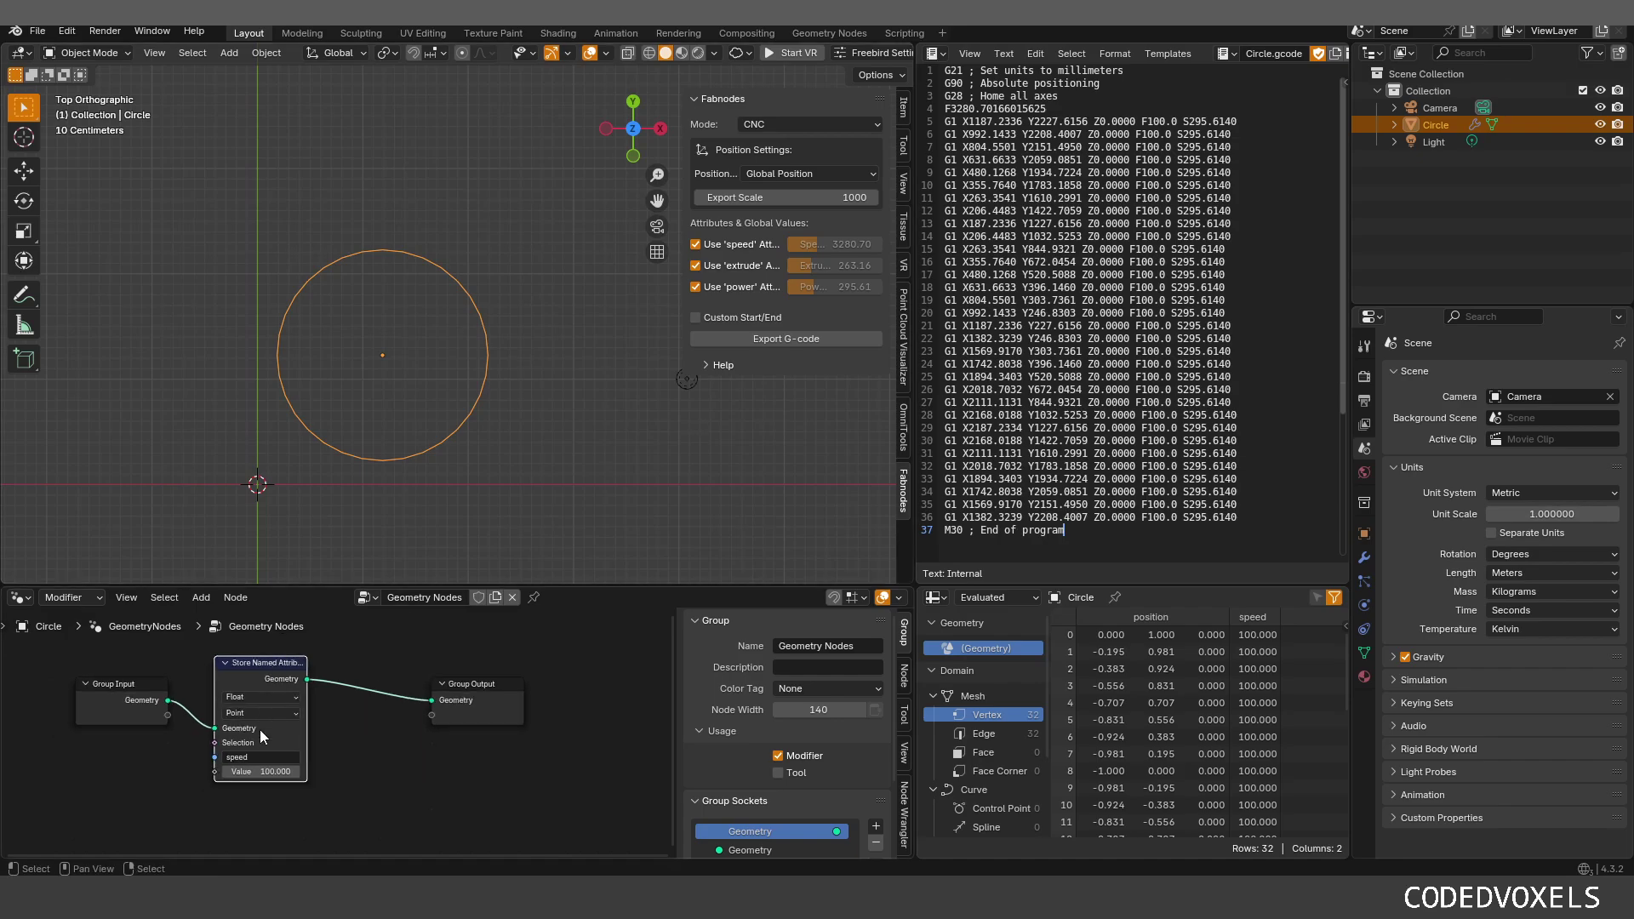
middle_click_drag(259, 728, 354, 767)
scroll(380, 640, "up", 2)
middle_click_drag(379, 640, 222, 624)
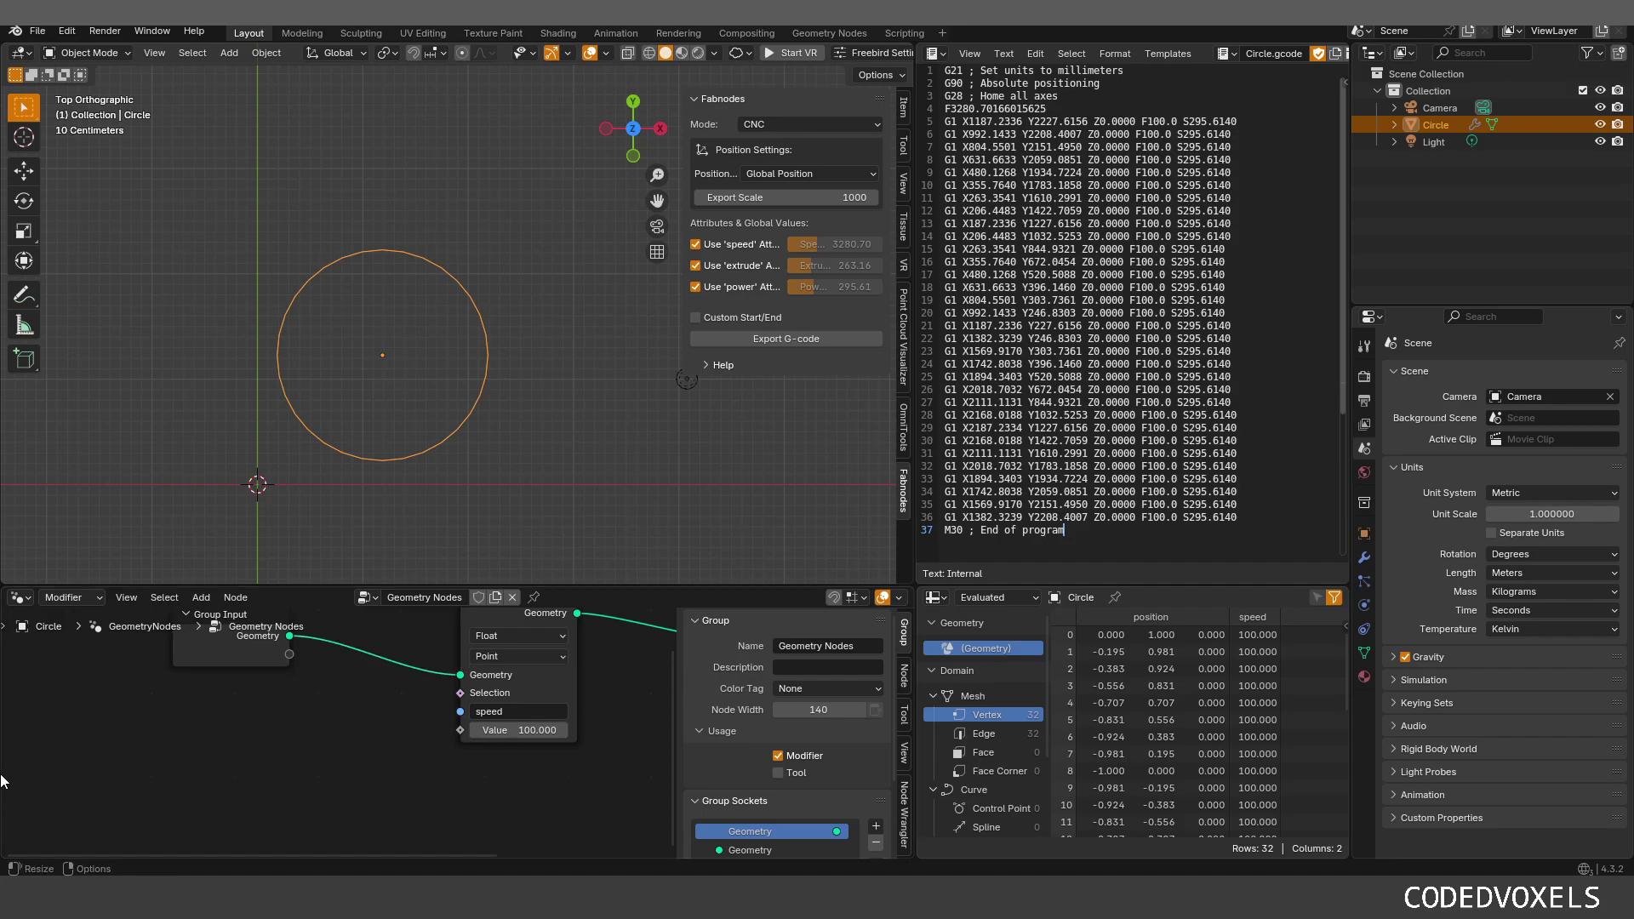
key("shift+a")
left_click(69, 440)
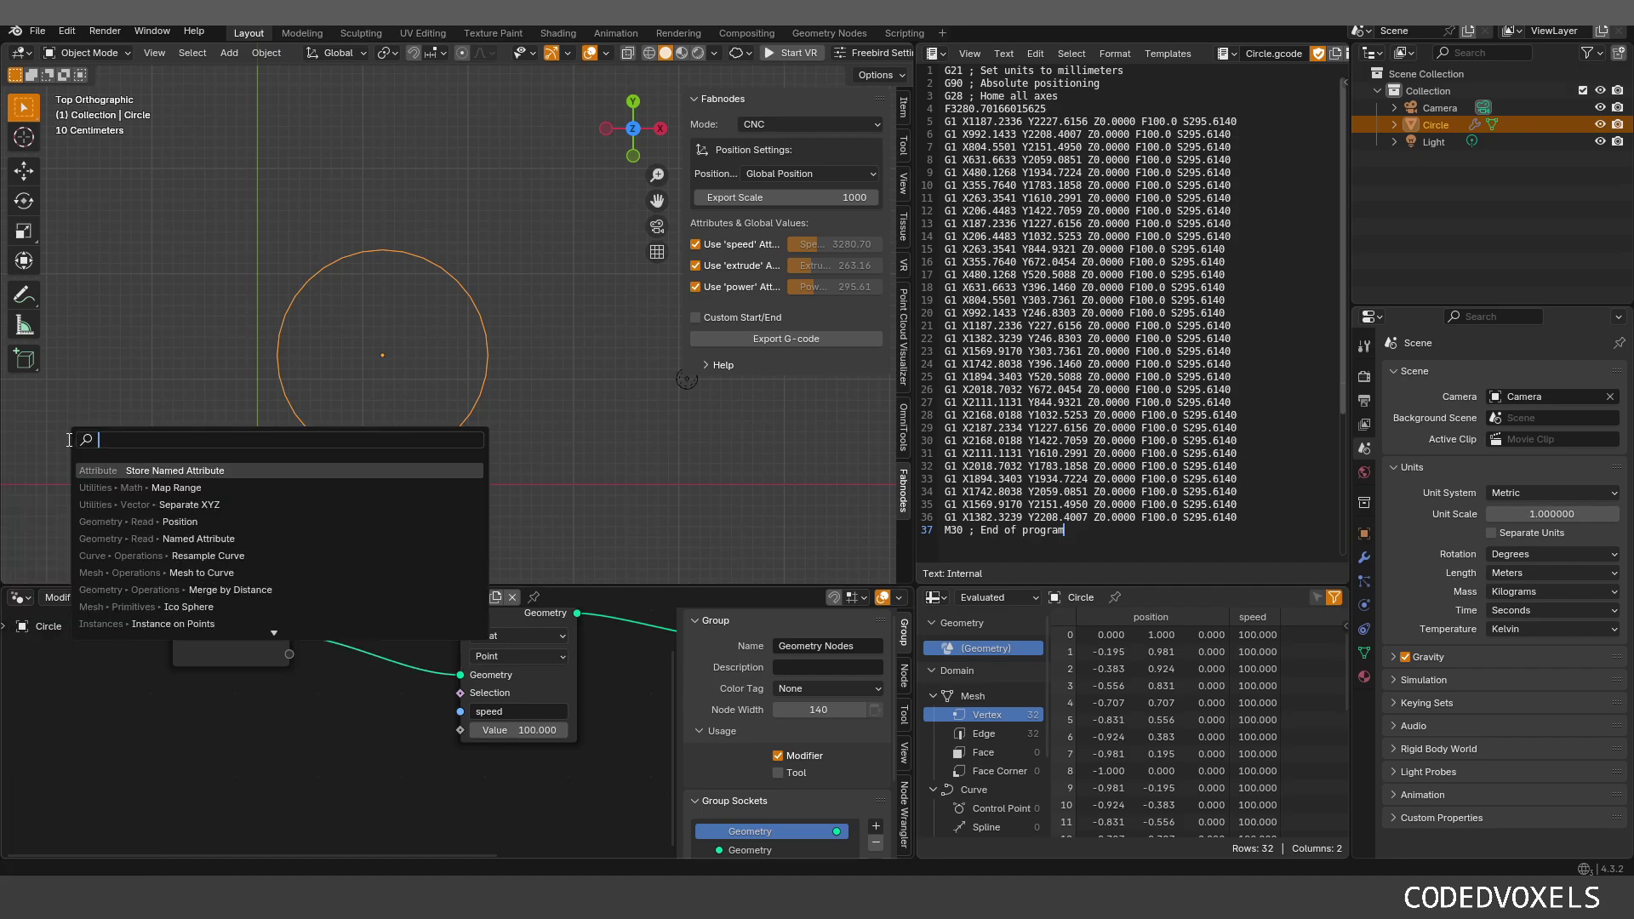
left_click(279, 521)
left_click(208, 713)
Step: Add a Separate XYZ node and feed Position into its Vector input
key("shift+a")
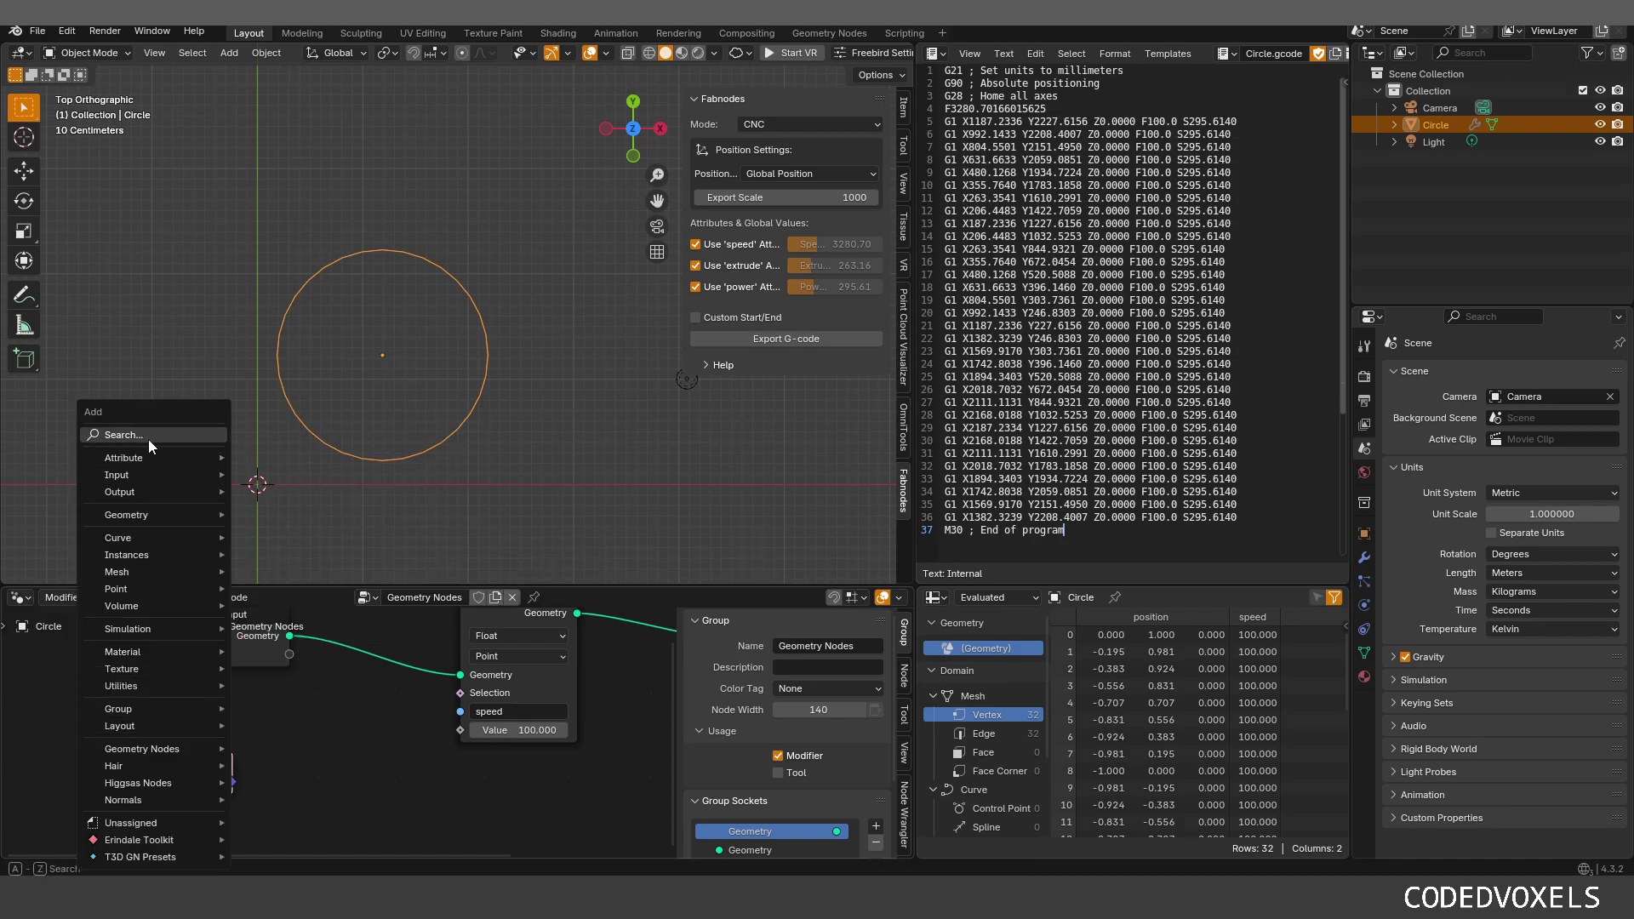
type("separate")
key("Return")
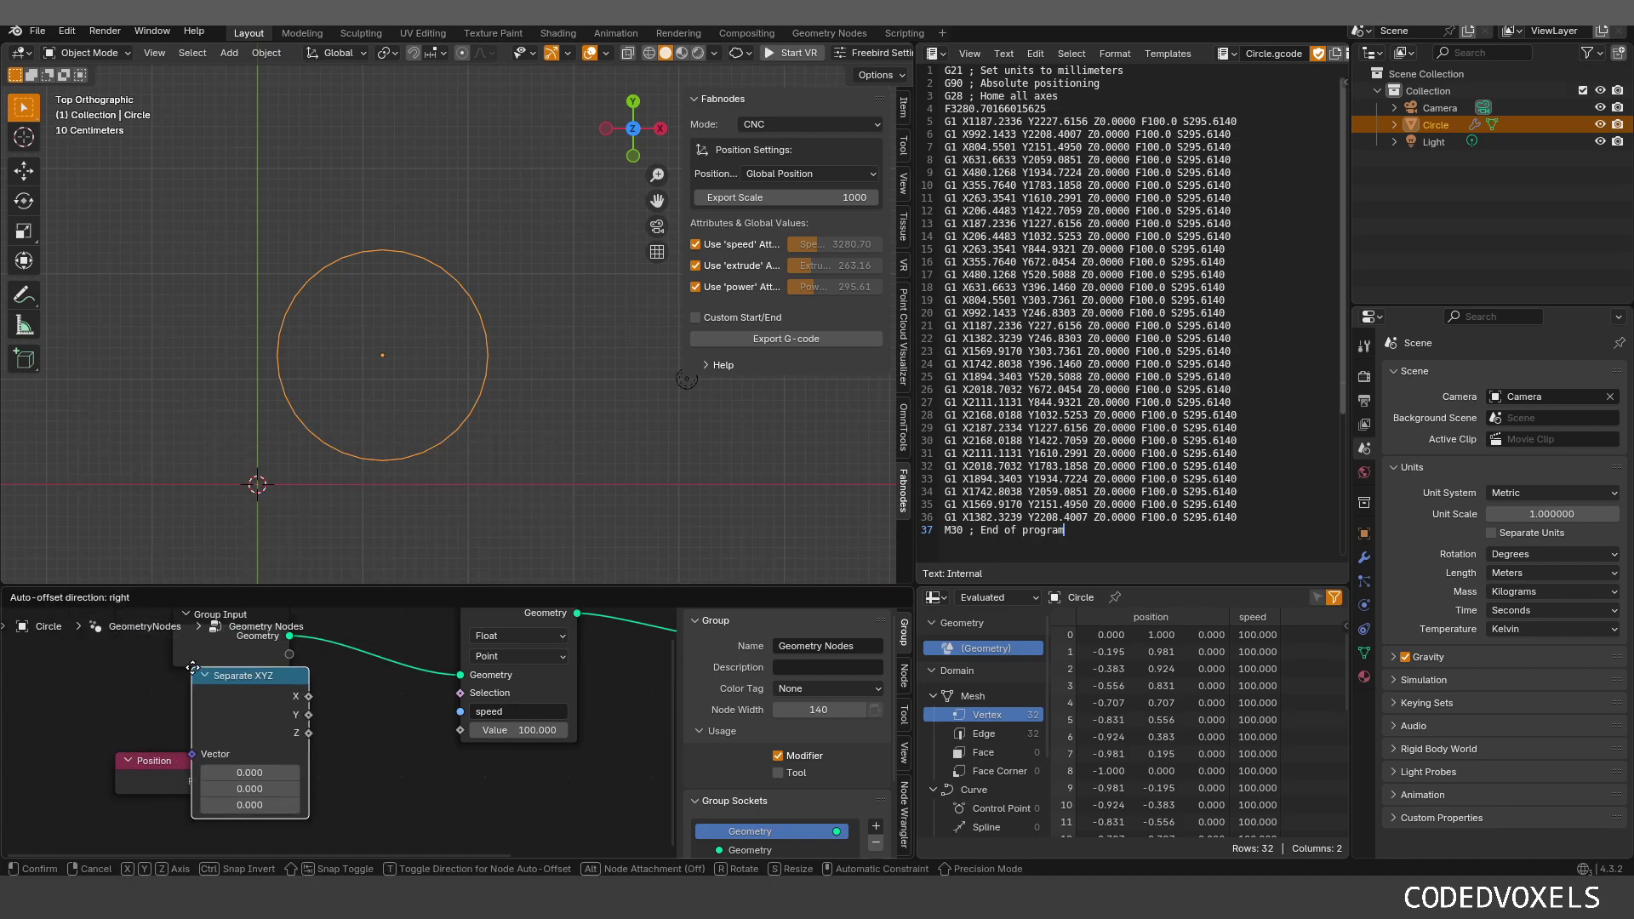
left_click(236, 703)
left_click_drag(201, 769, 225, 798)
Step: Add a Map Range node and connect the Y component to its Value input
key("shift+a")
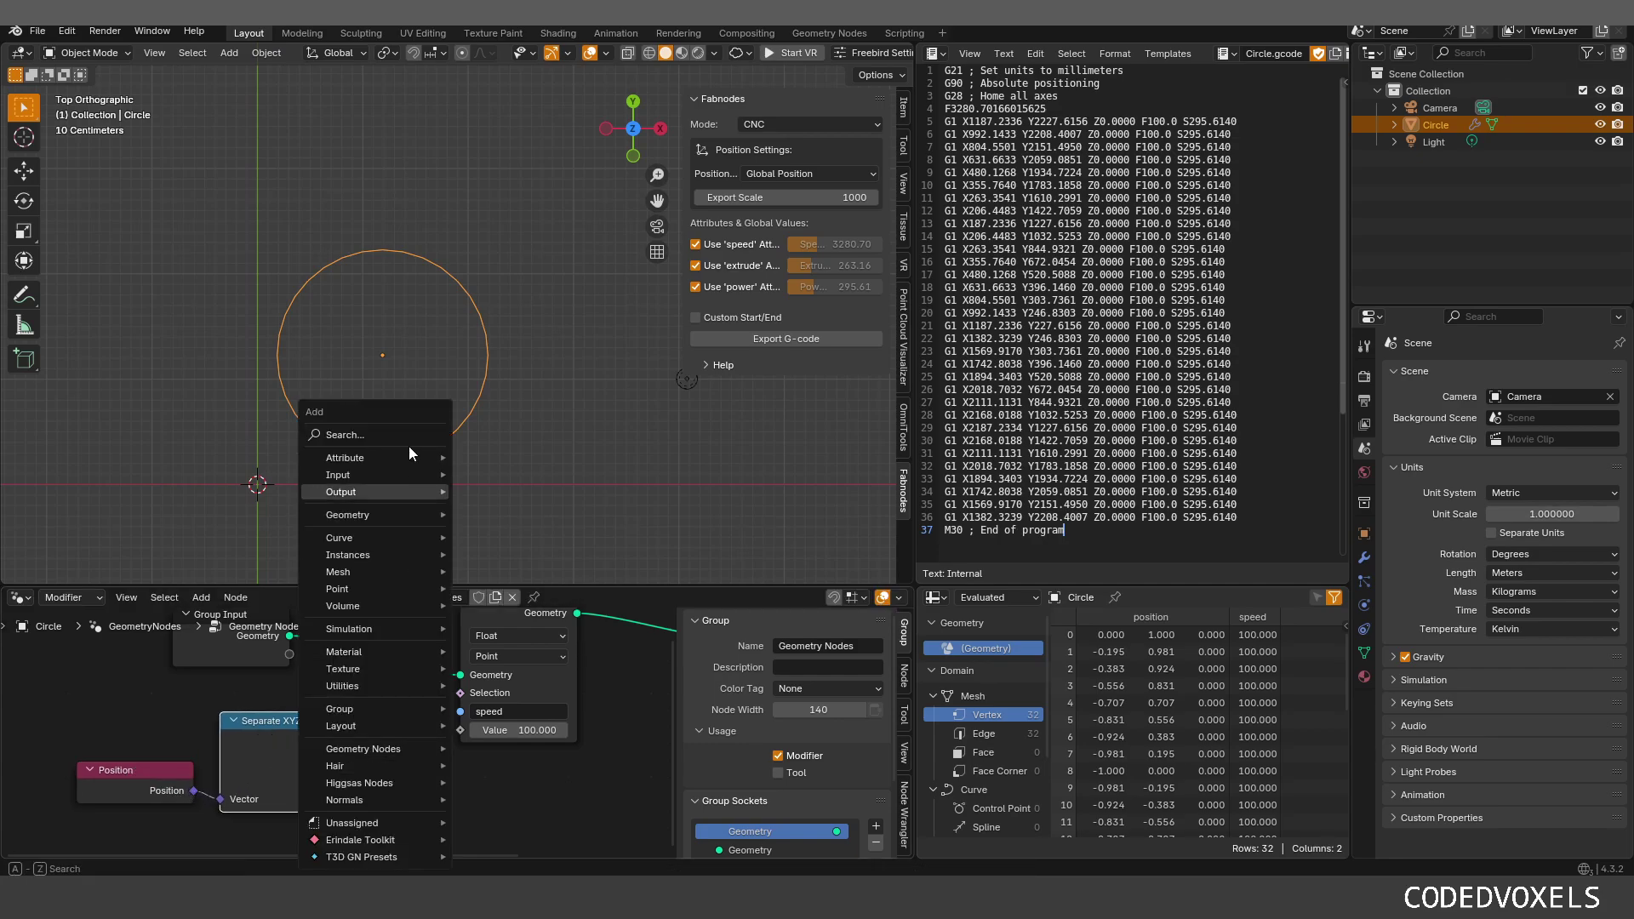
left_click(402, 443)
type("map range")
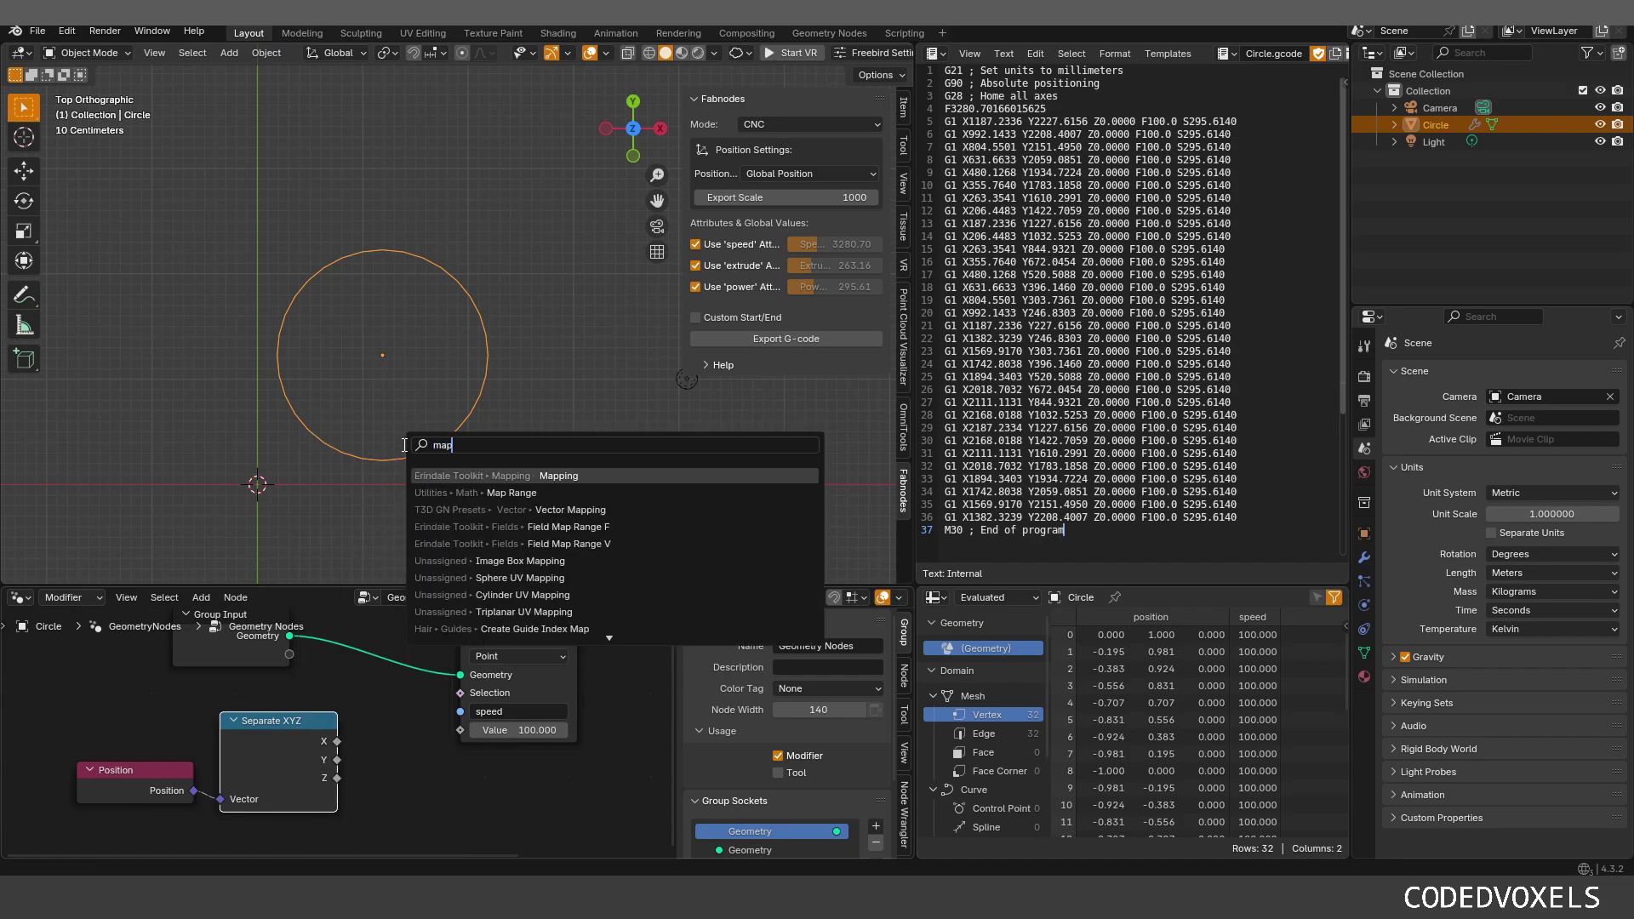
key("Return")
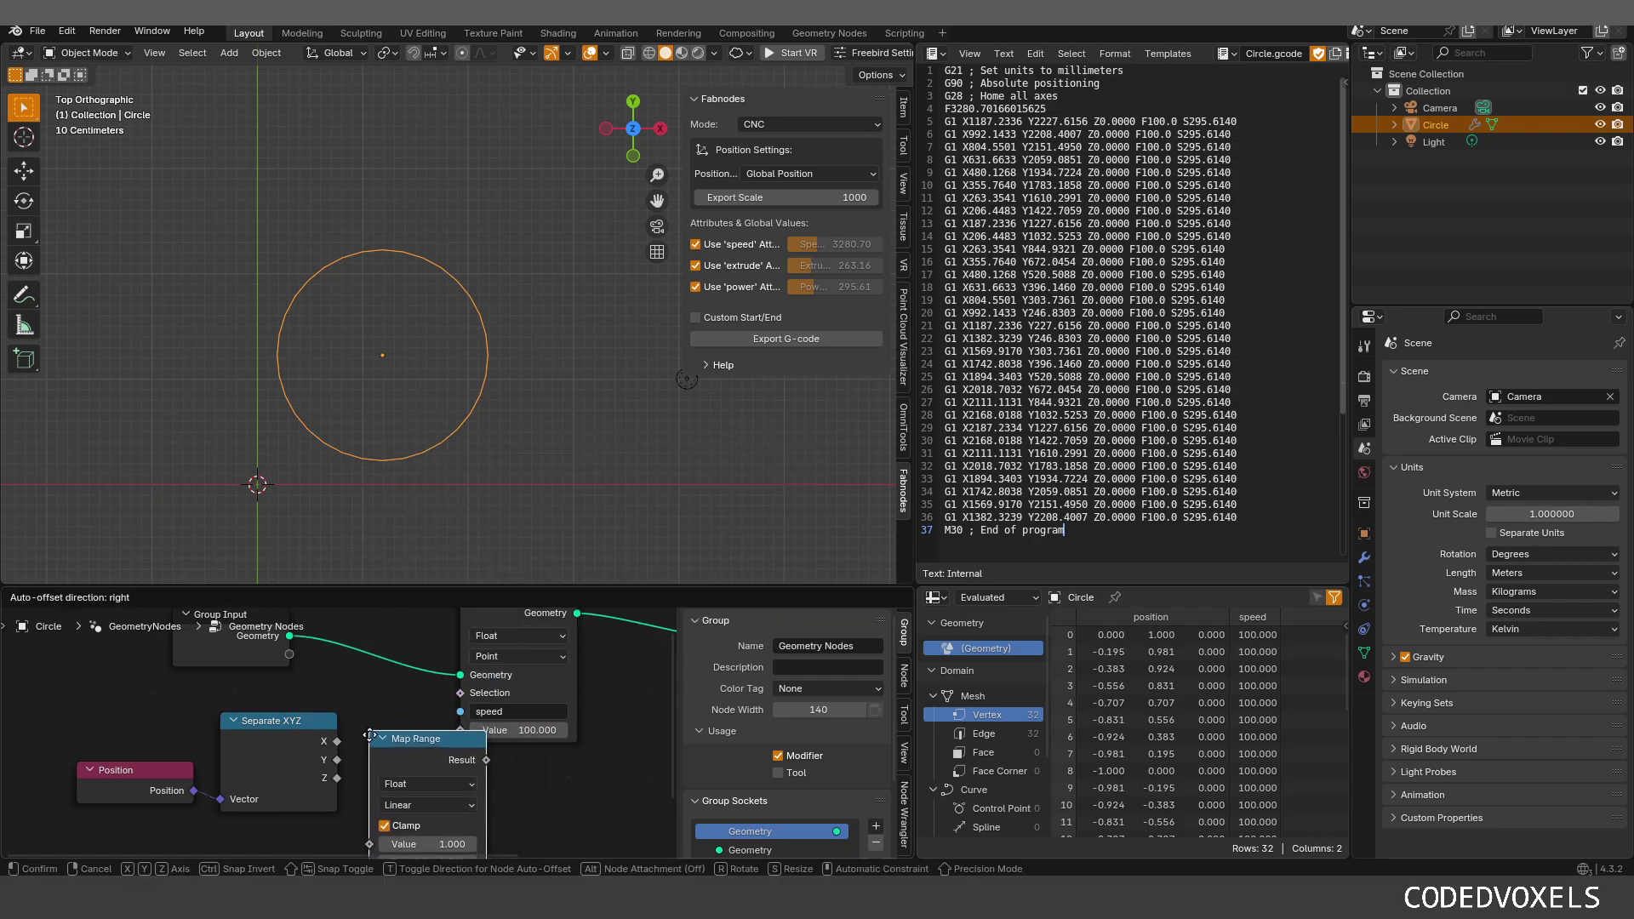
left_click(420, 713)
middle_click_drag(358, 668, 299, 626)
left_click(268, 695)
left_click_drag(102, 666, 40, 686)
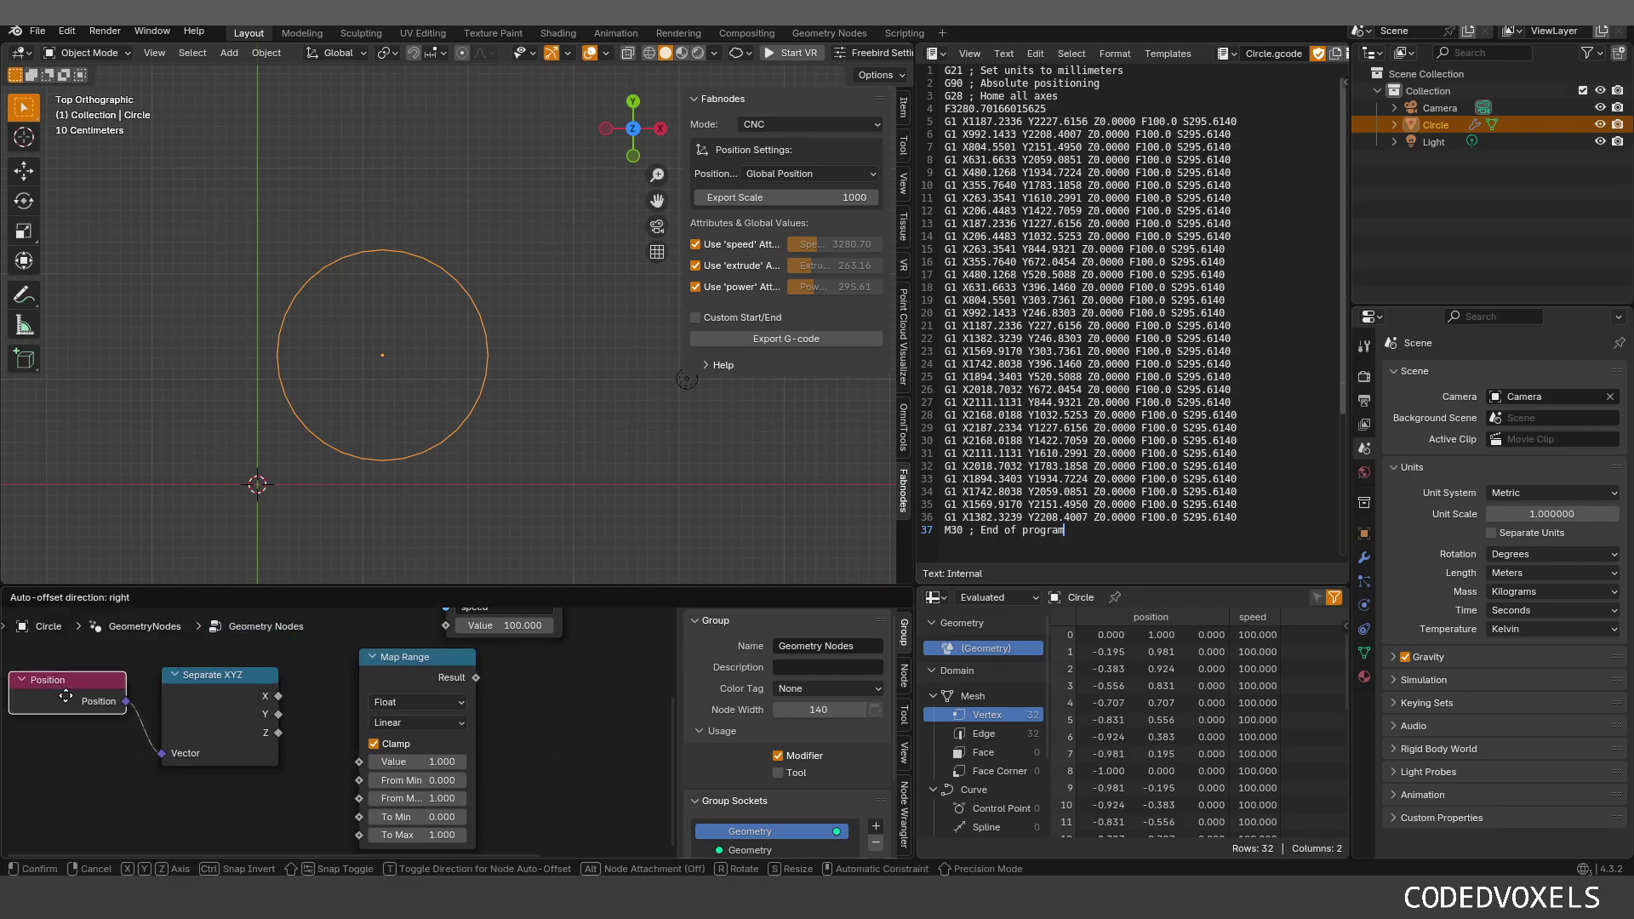
left_click_drag(213, 675, 359, 762)
scroll(427, 669, "down", 2)
middle_click_drag(426, 669, 386, 651)
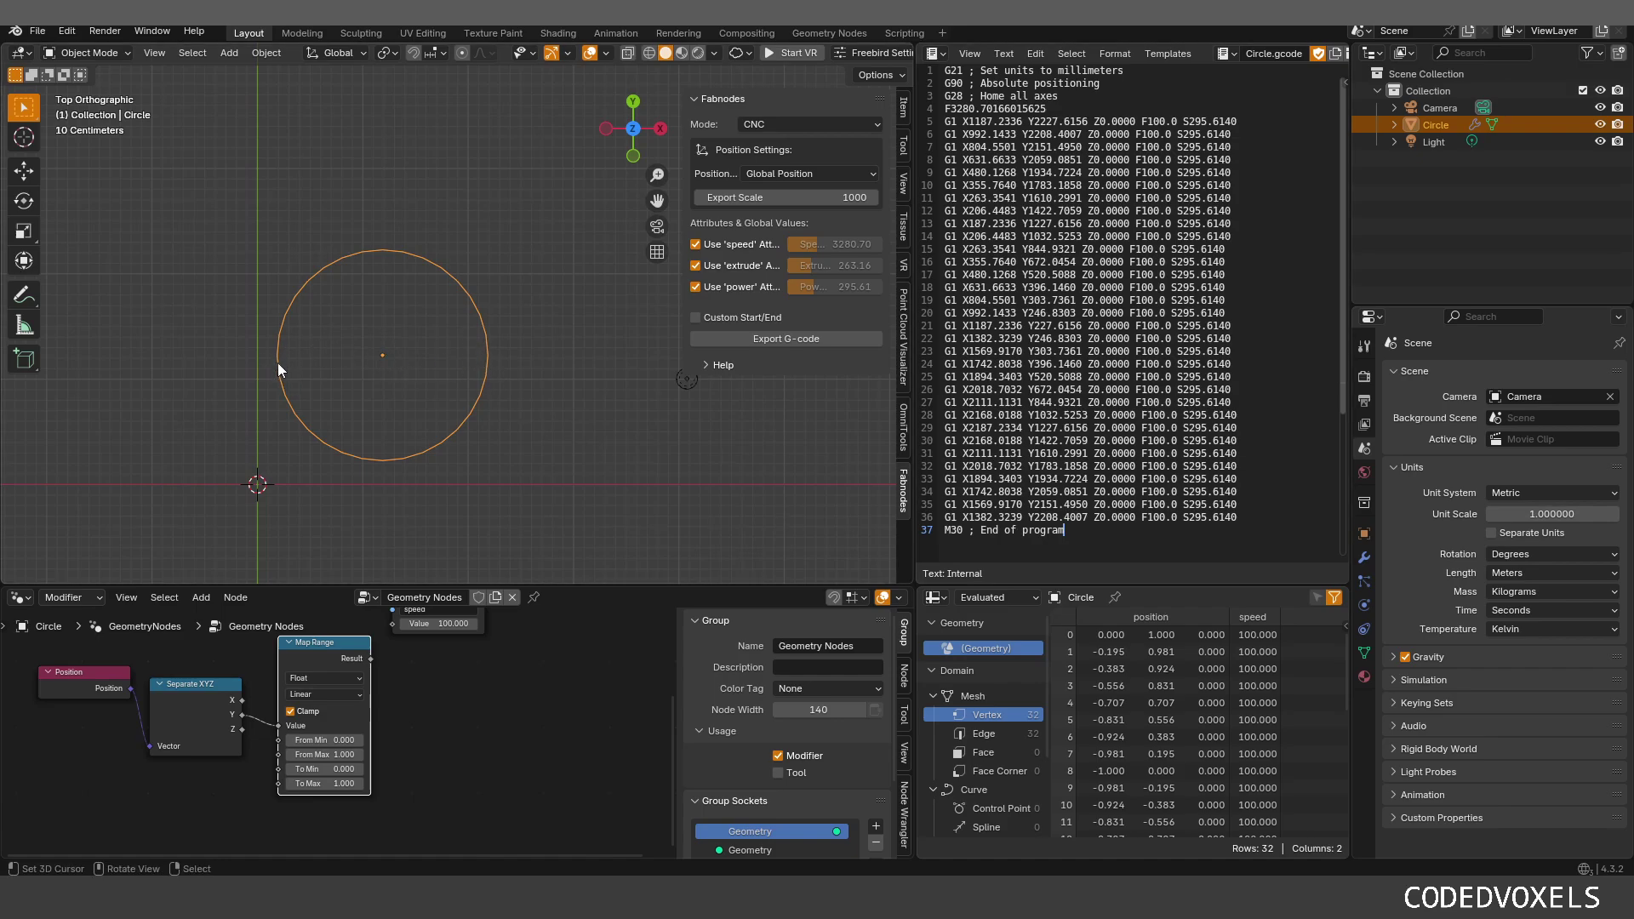
left_click(324, 694)
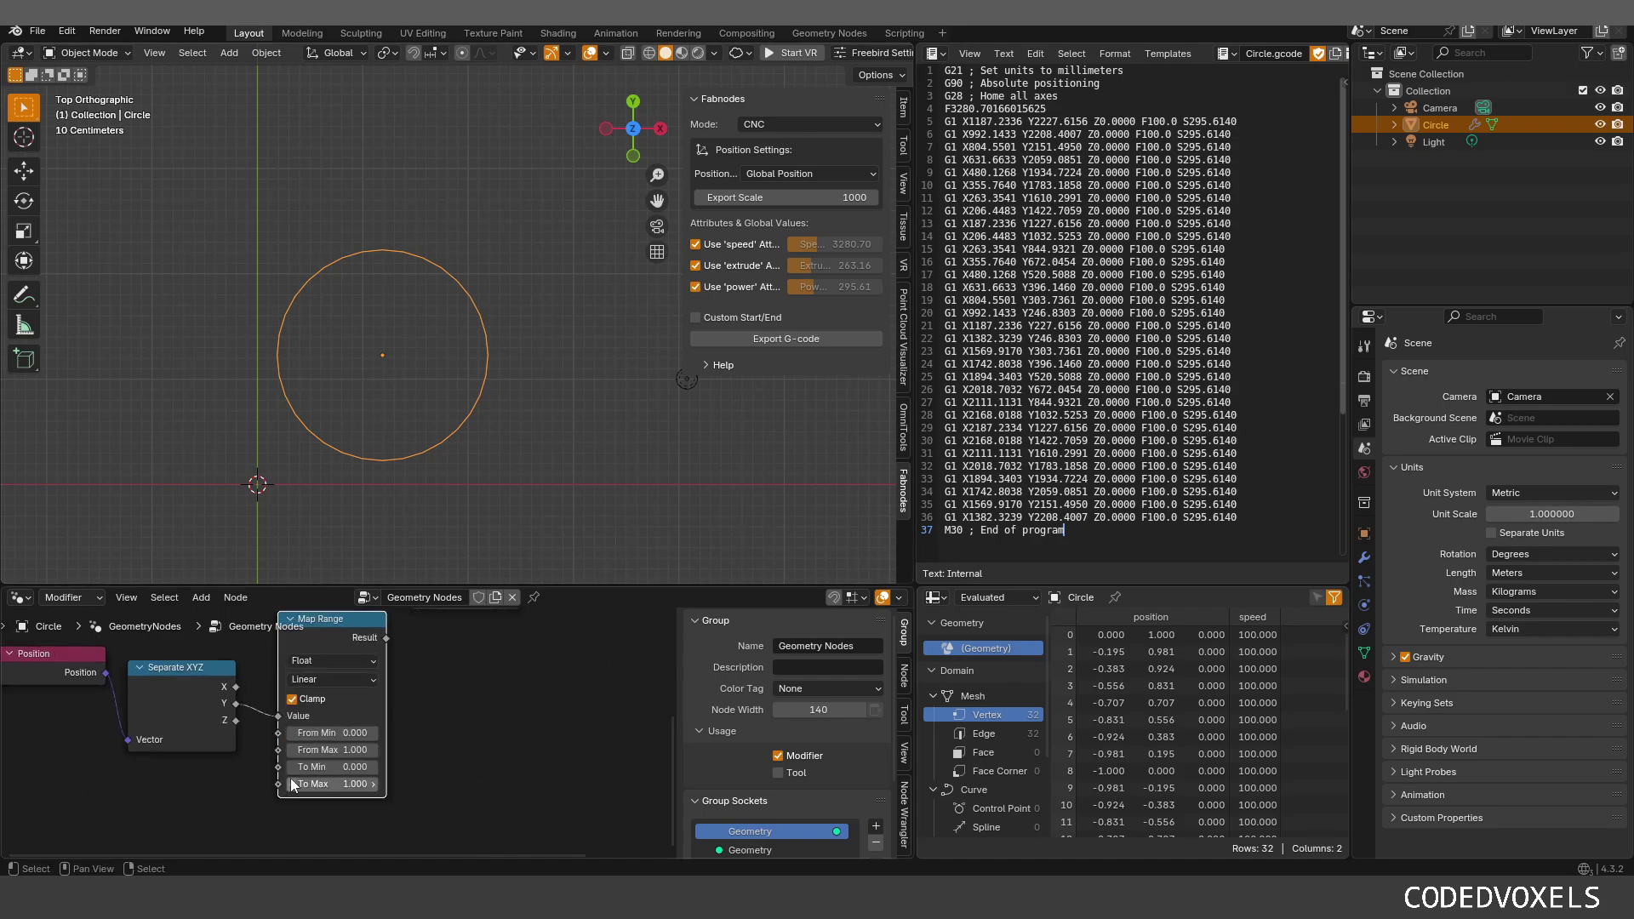
Step: Set Map Range From Min to -1, To Min to 100 and To Max to 1000
scroll(289, 778, "up", 2)
left_click(367, 725)
type("-1")
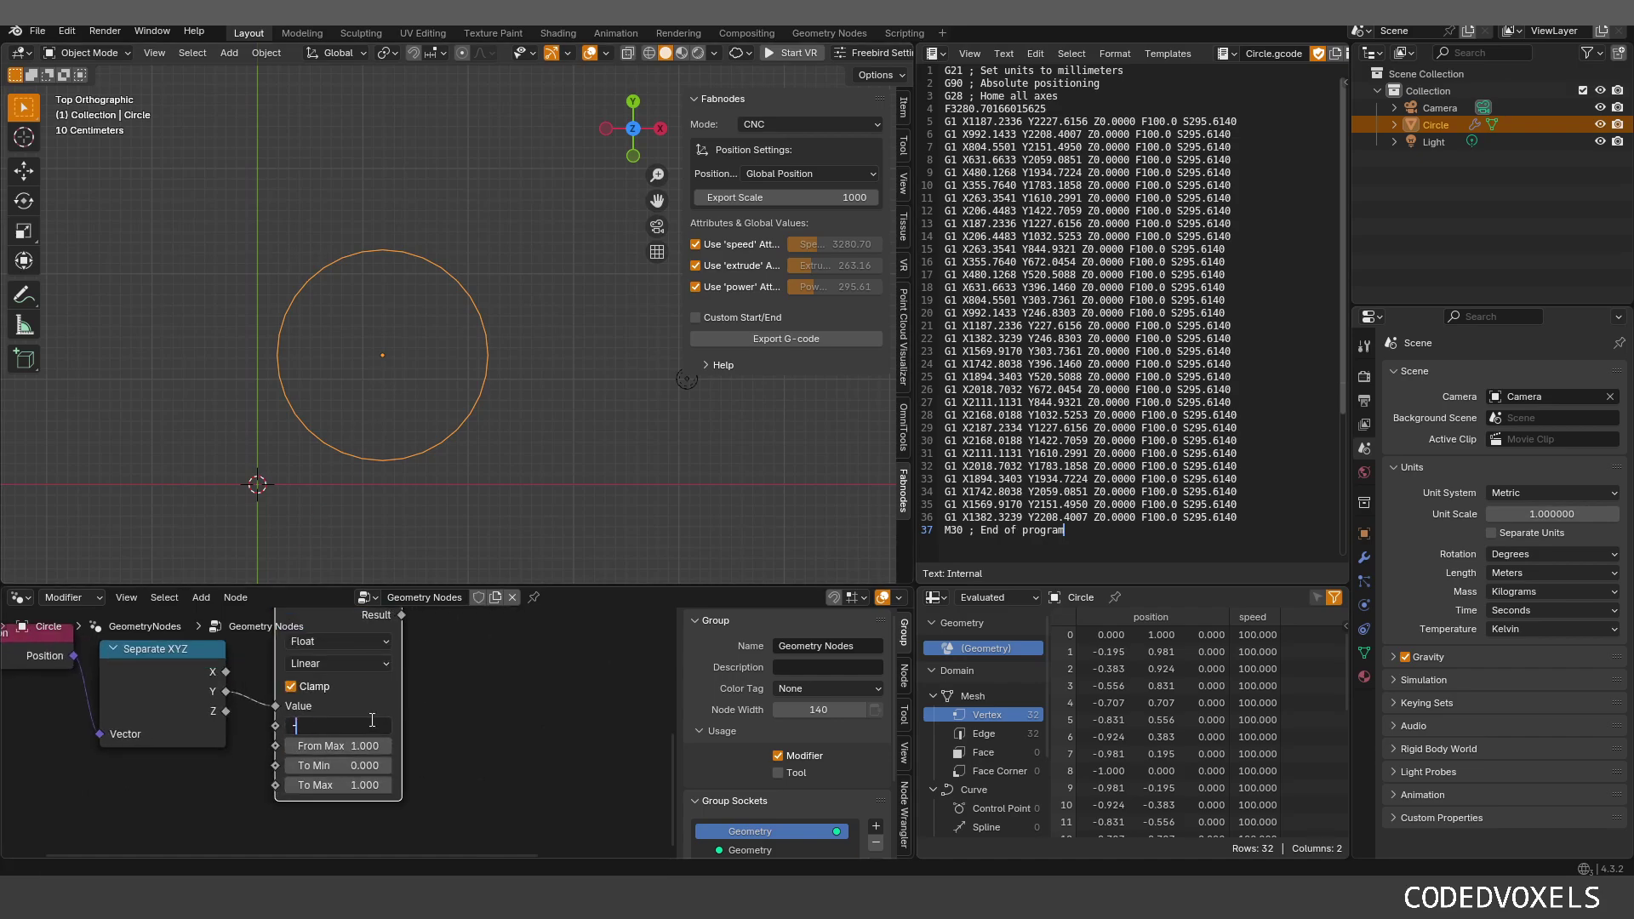
key("Return")
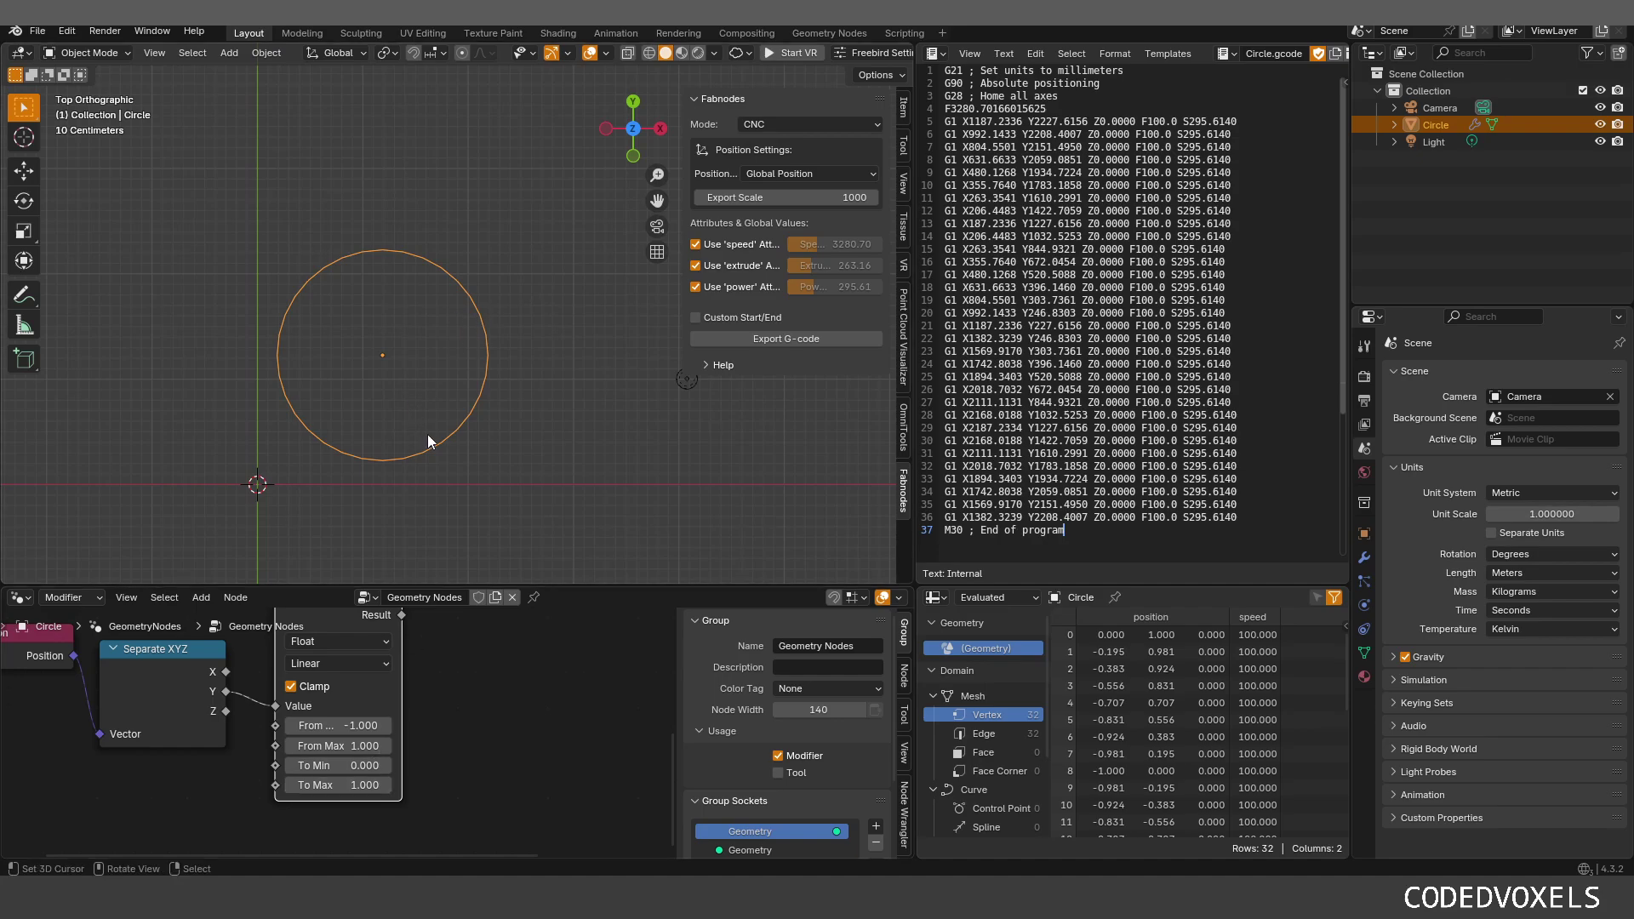
left_click(373, 765)
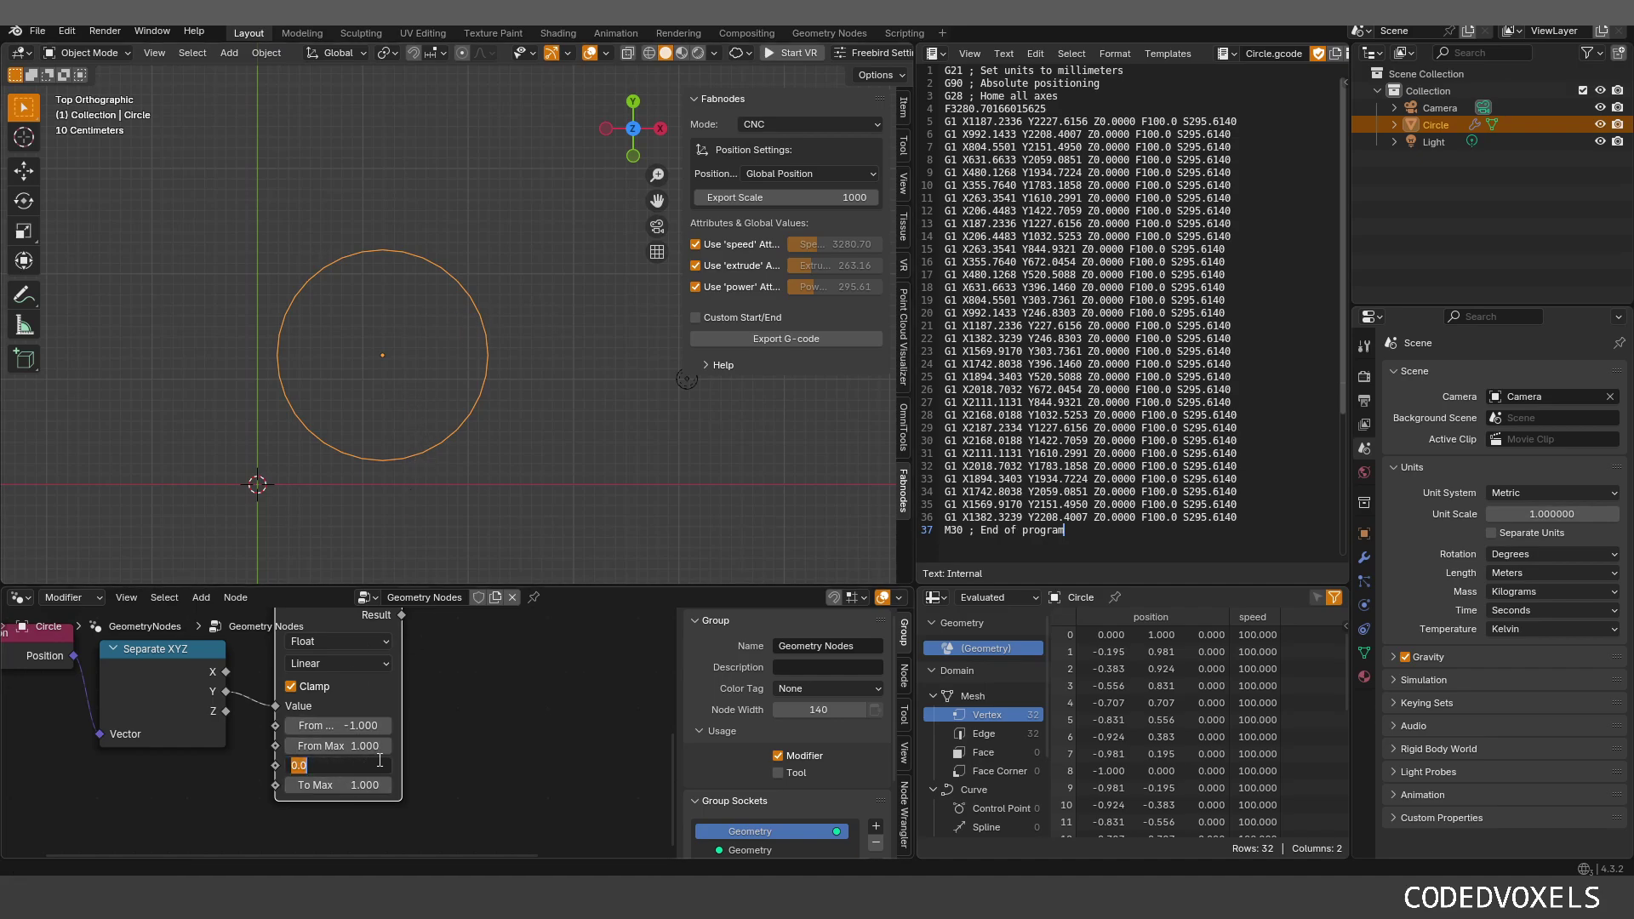
type("100")
key("Return")
left_click(359, 787)
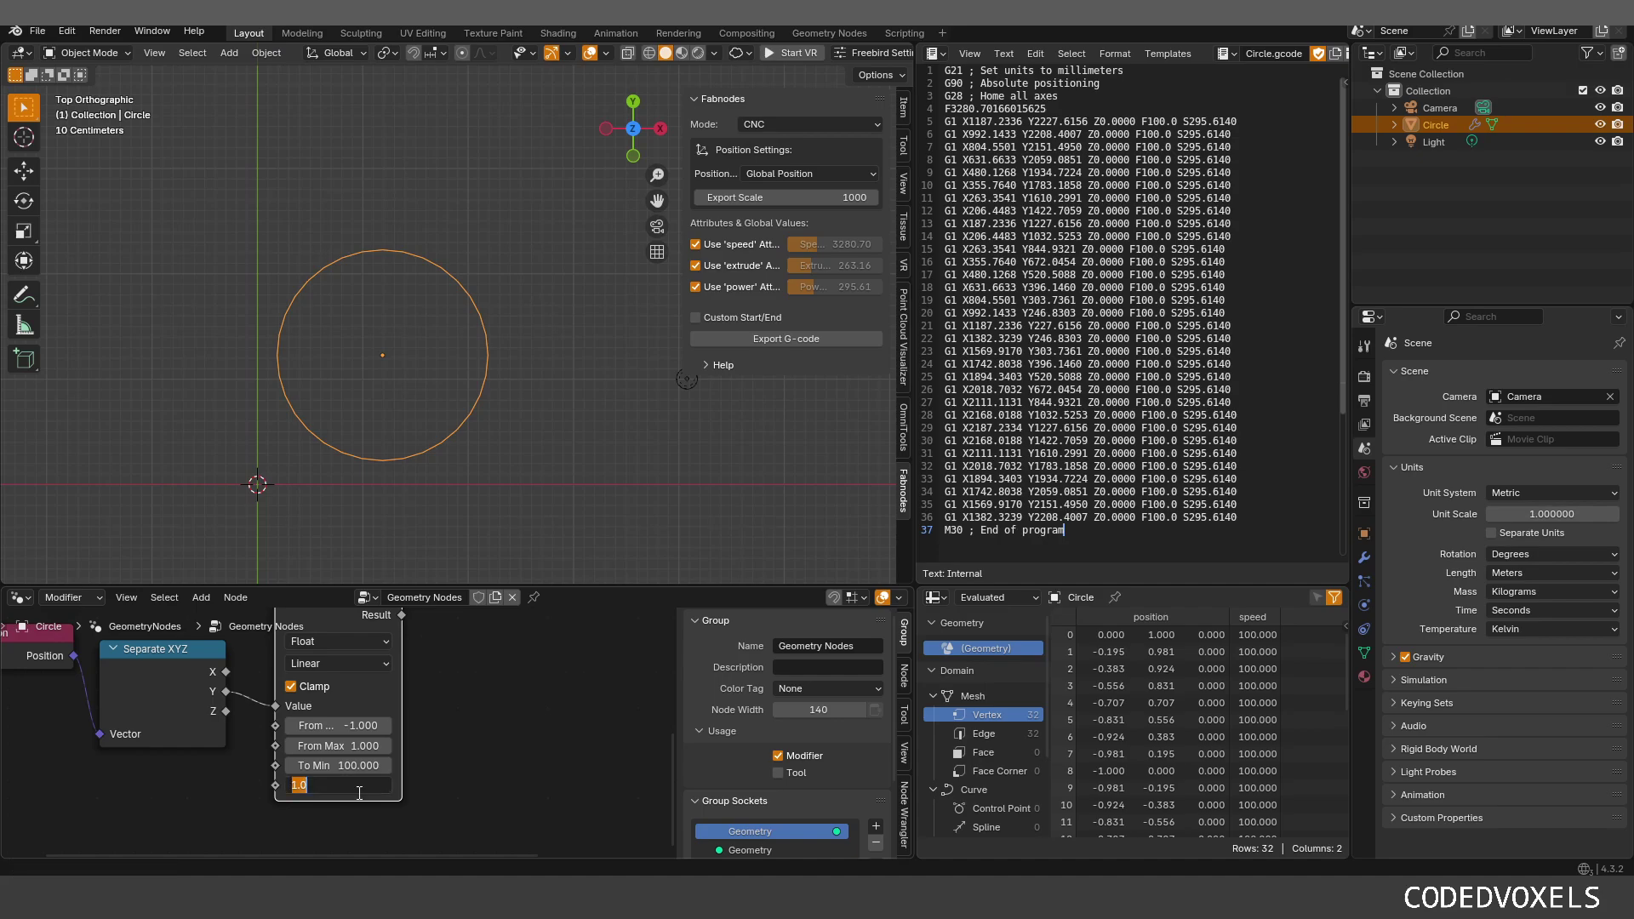
type("1000")
key("Return")
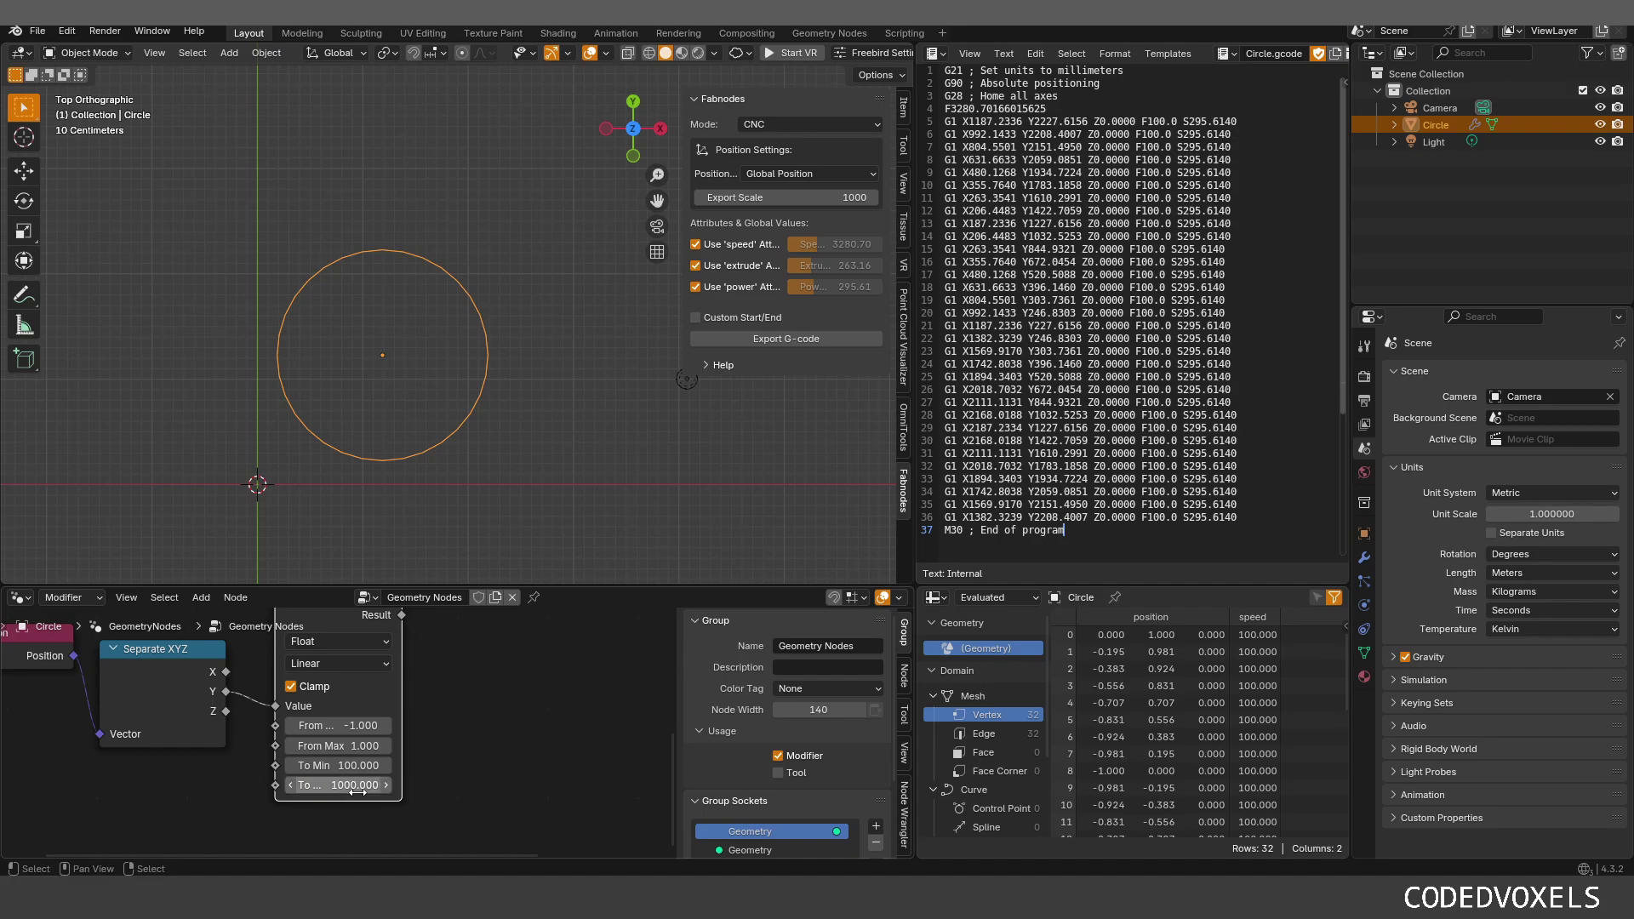
Step: Link the Map Range Result into the speed Value and re-export Circle.gcode
left_click(768, 338)
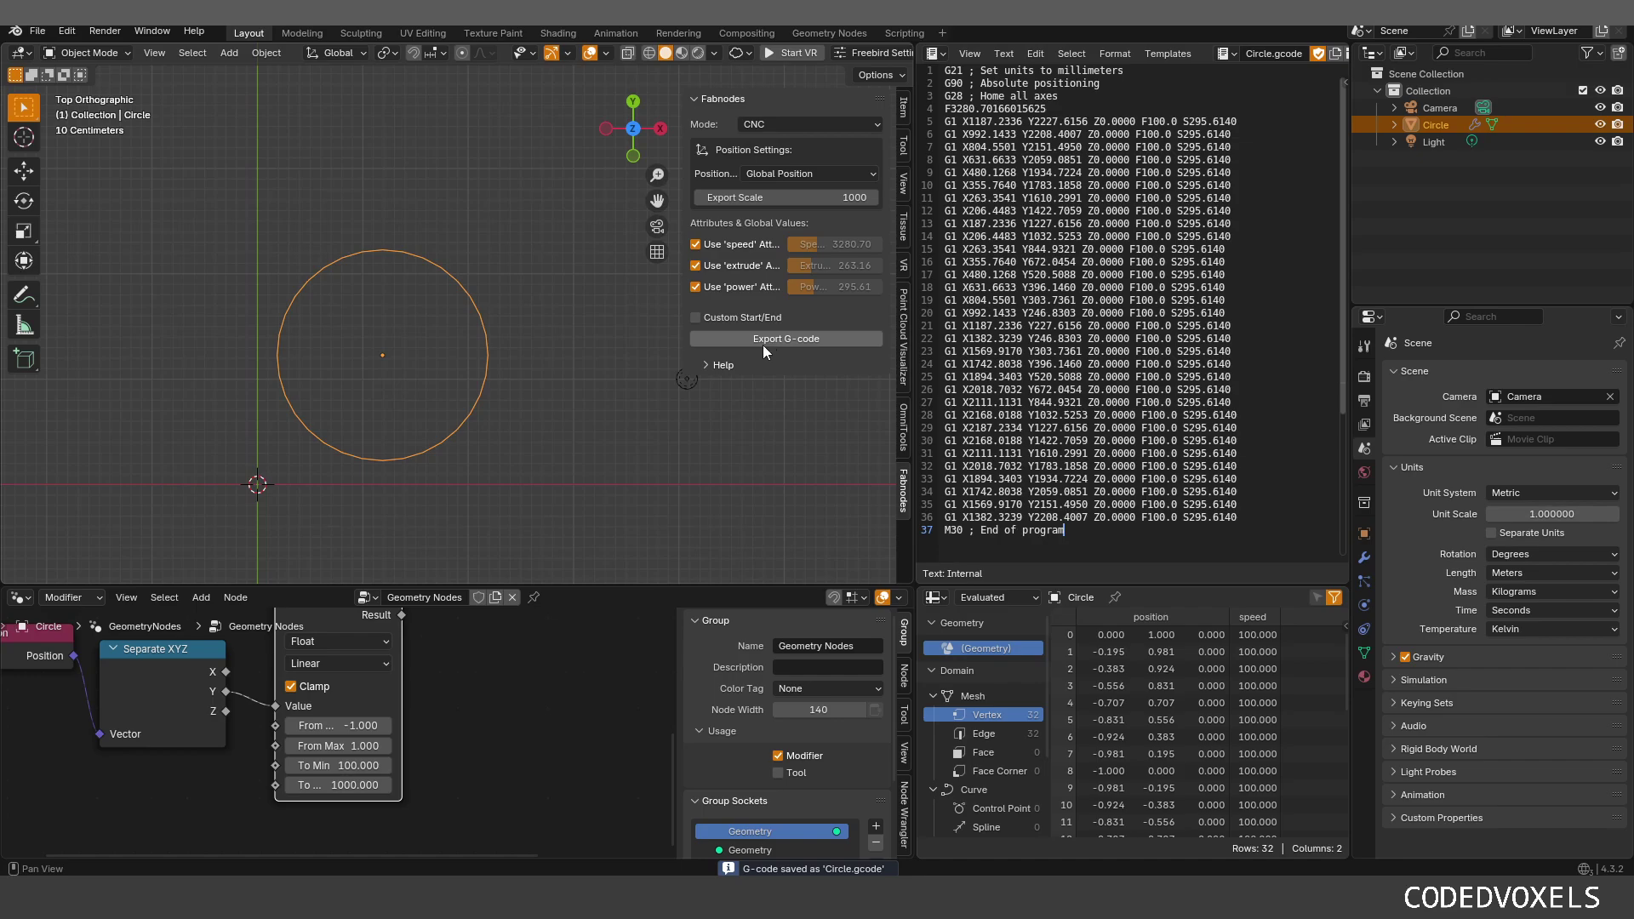
scroll(483, 688, "down", 2)
middle_click_drag(438, 640, 423, 706)
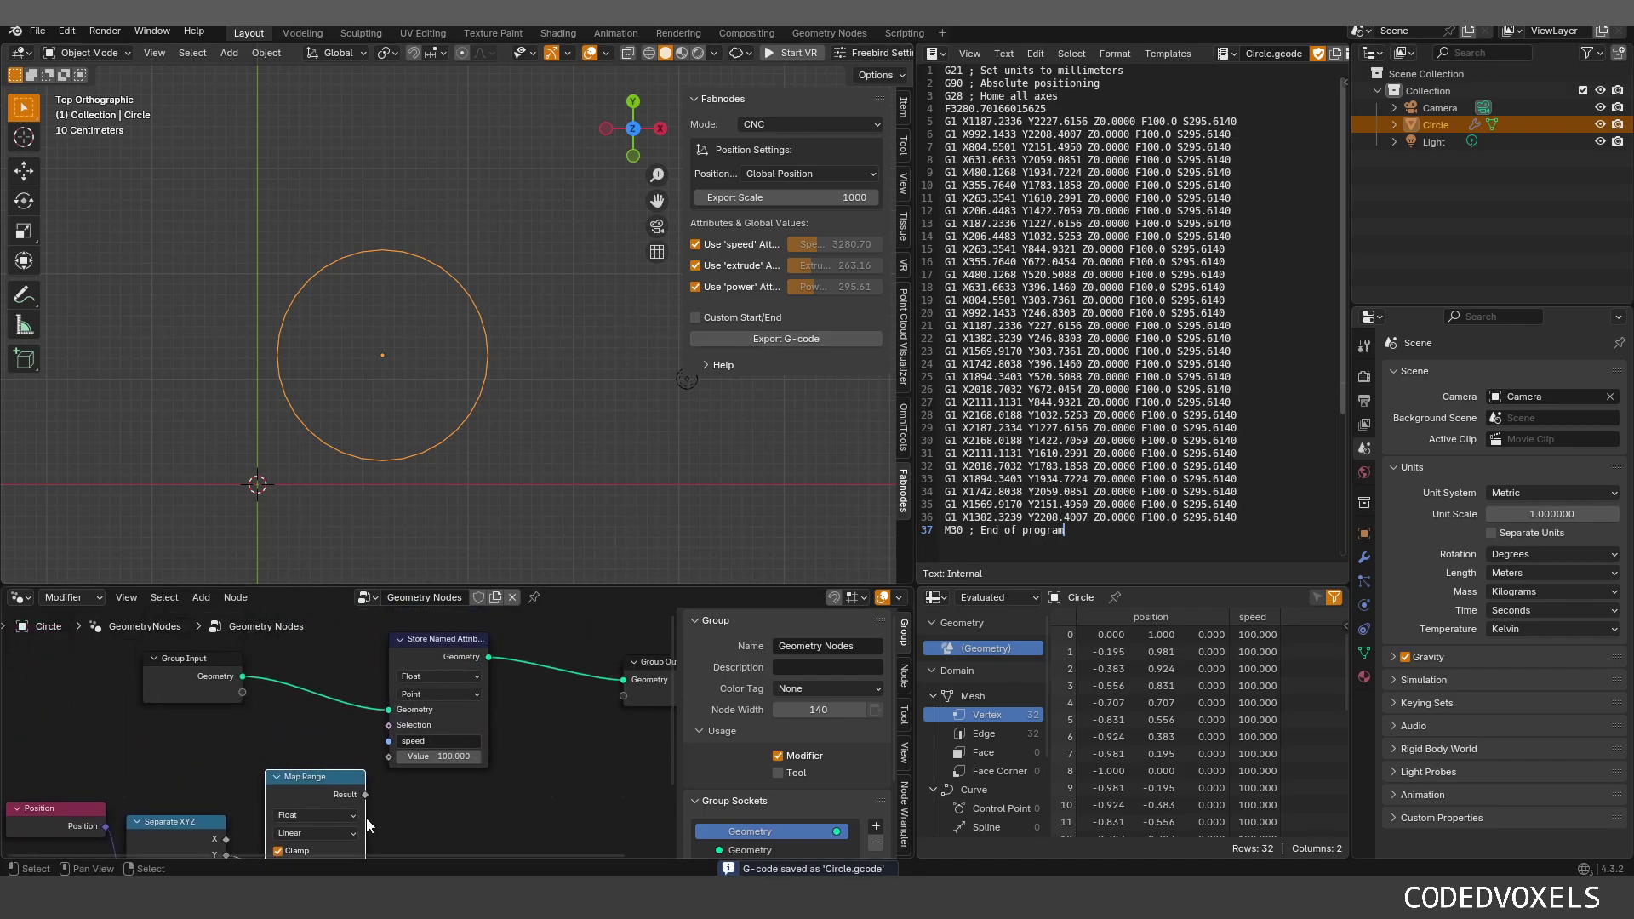
left_click_drag(365, 794, 389, 756)
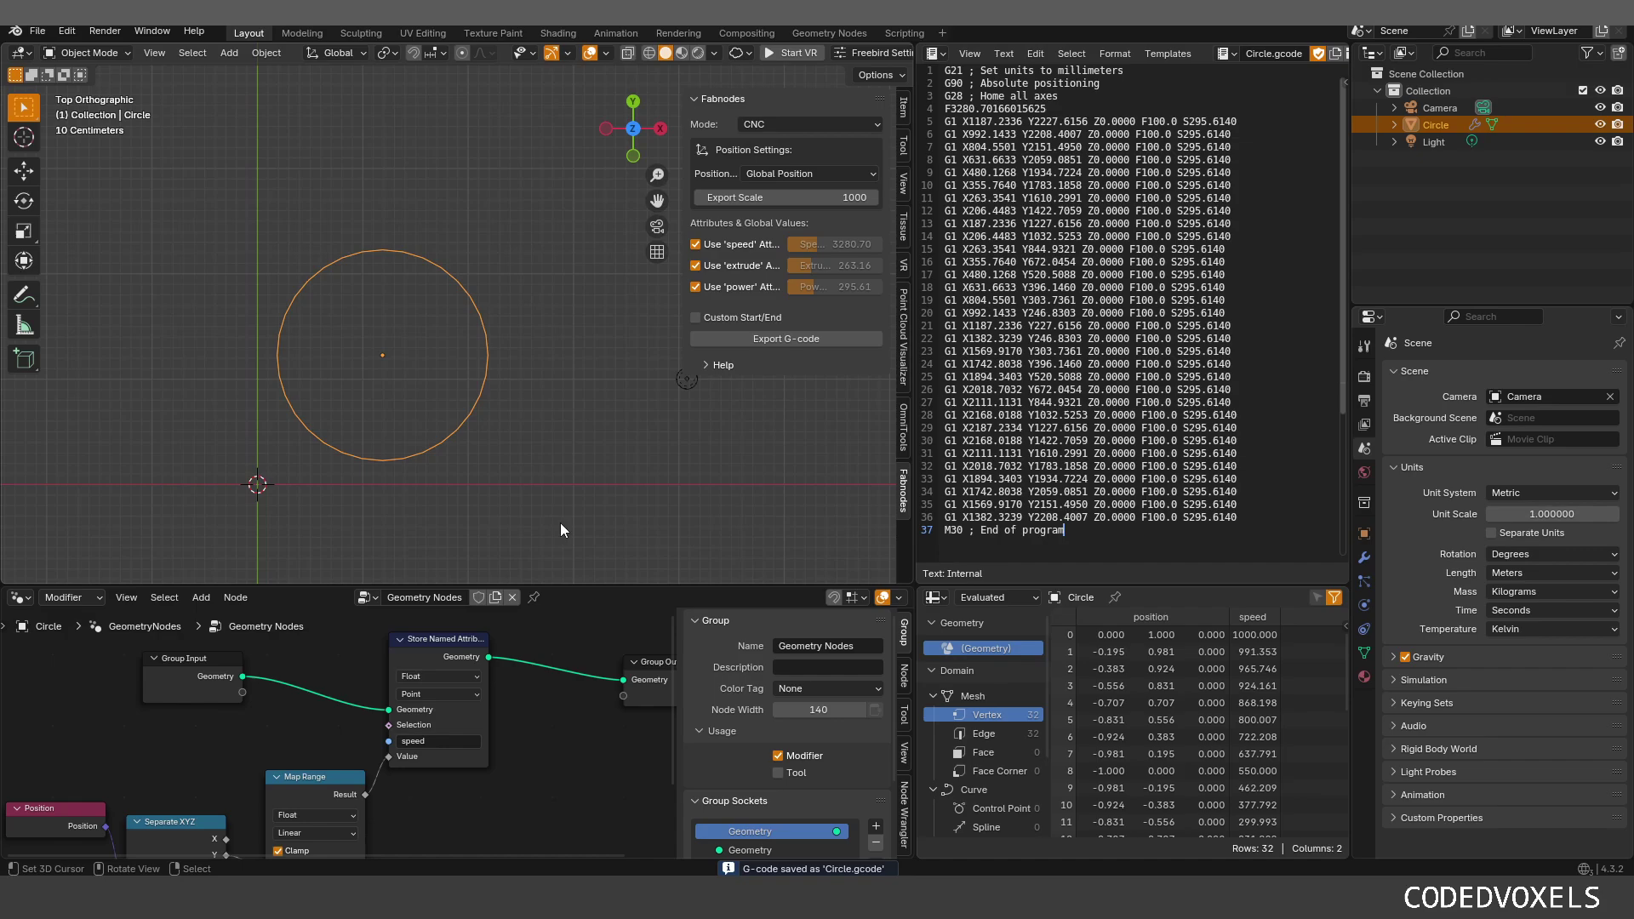
middle_click_drag(356, 713, 387, 664)
middle_click_drag(385, 760, 365, 704)
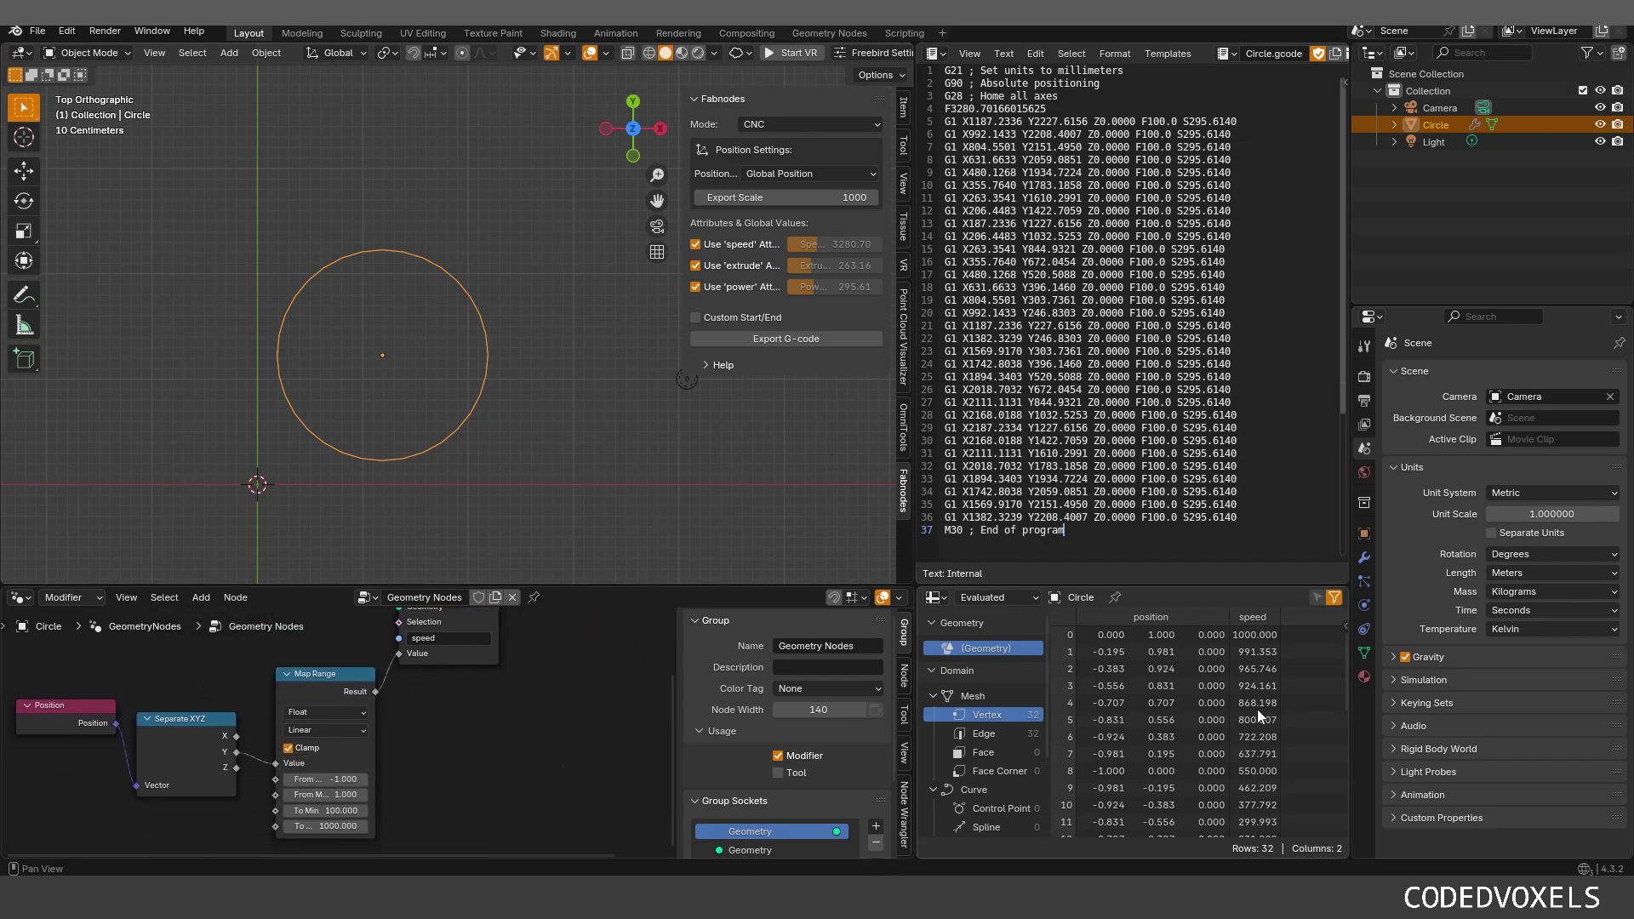
scroll(1260, 708, "down", 5)
scroll(1268, 766, "down", 1)
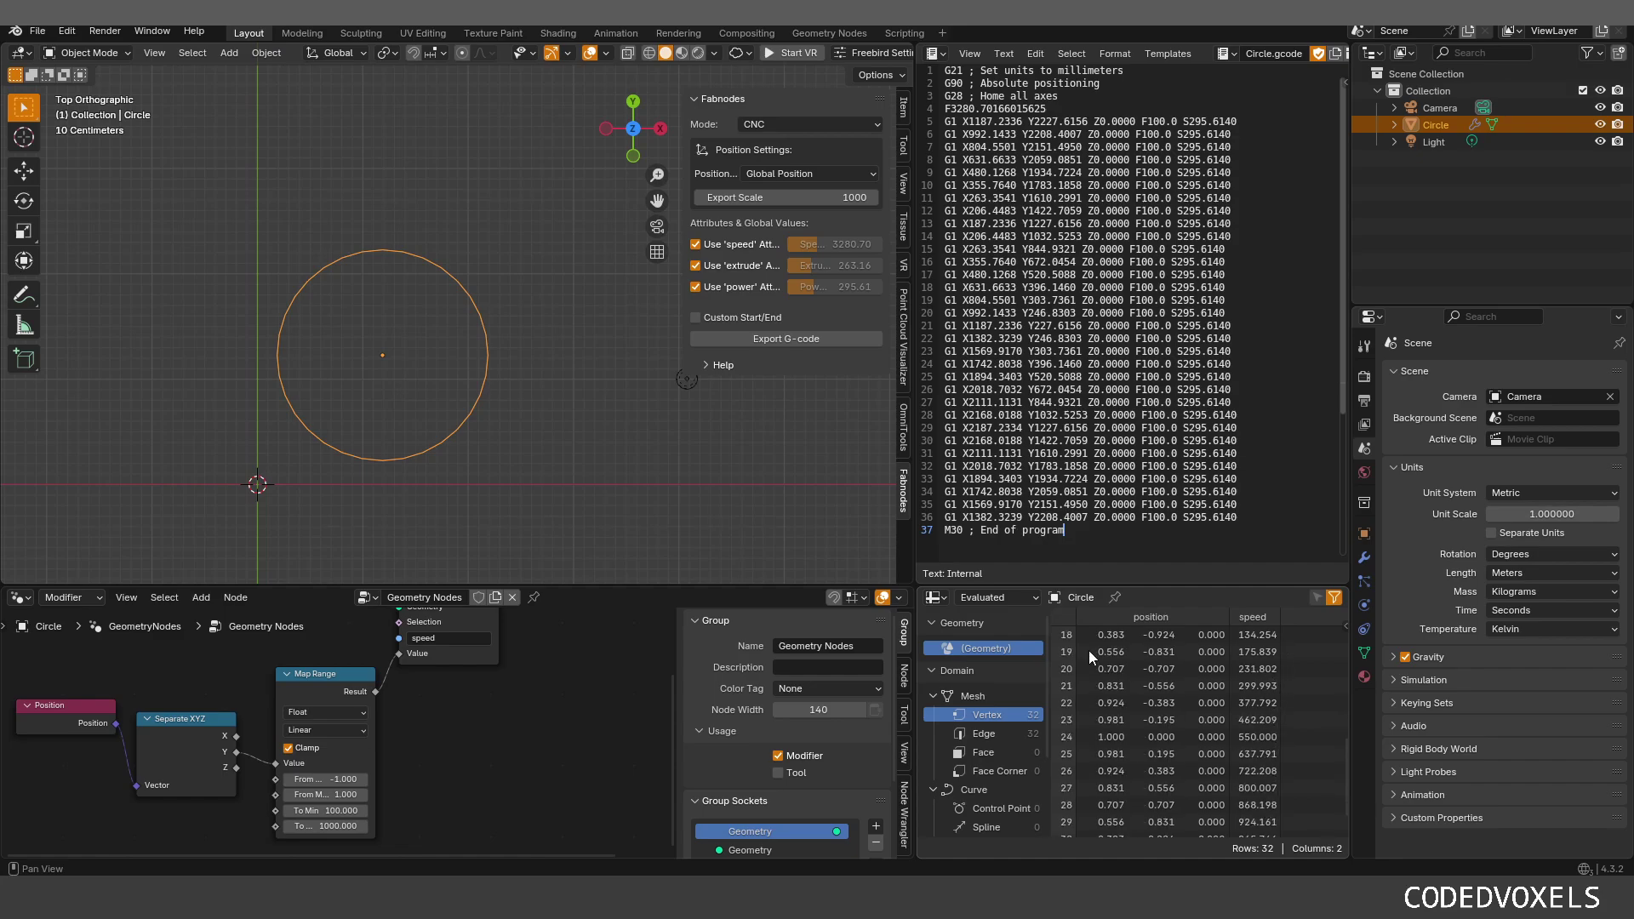
left_click(778, 340)
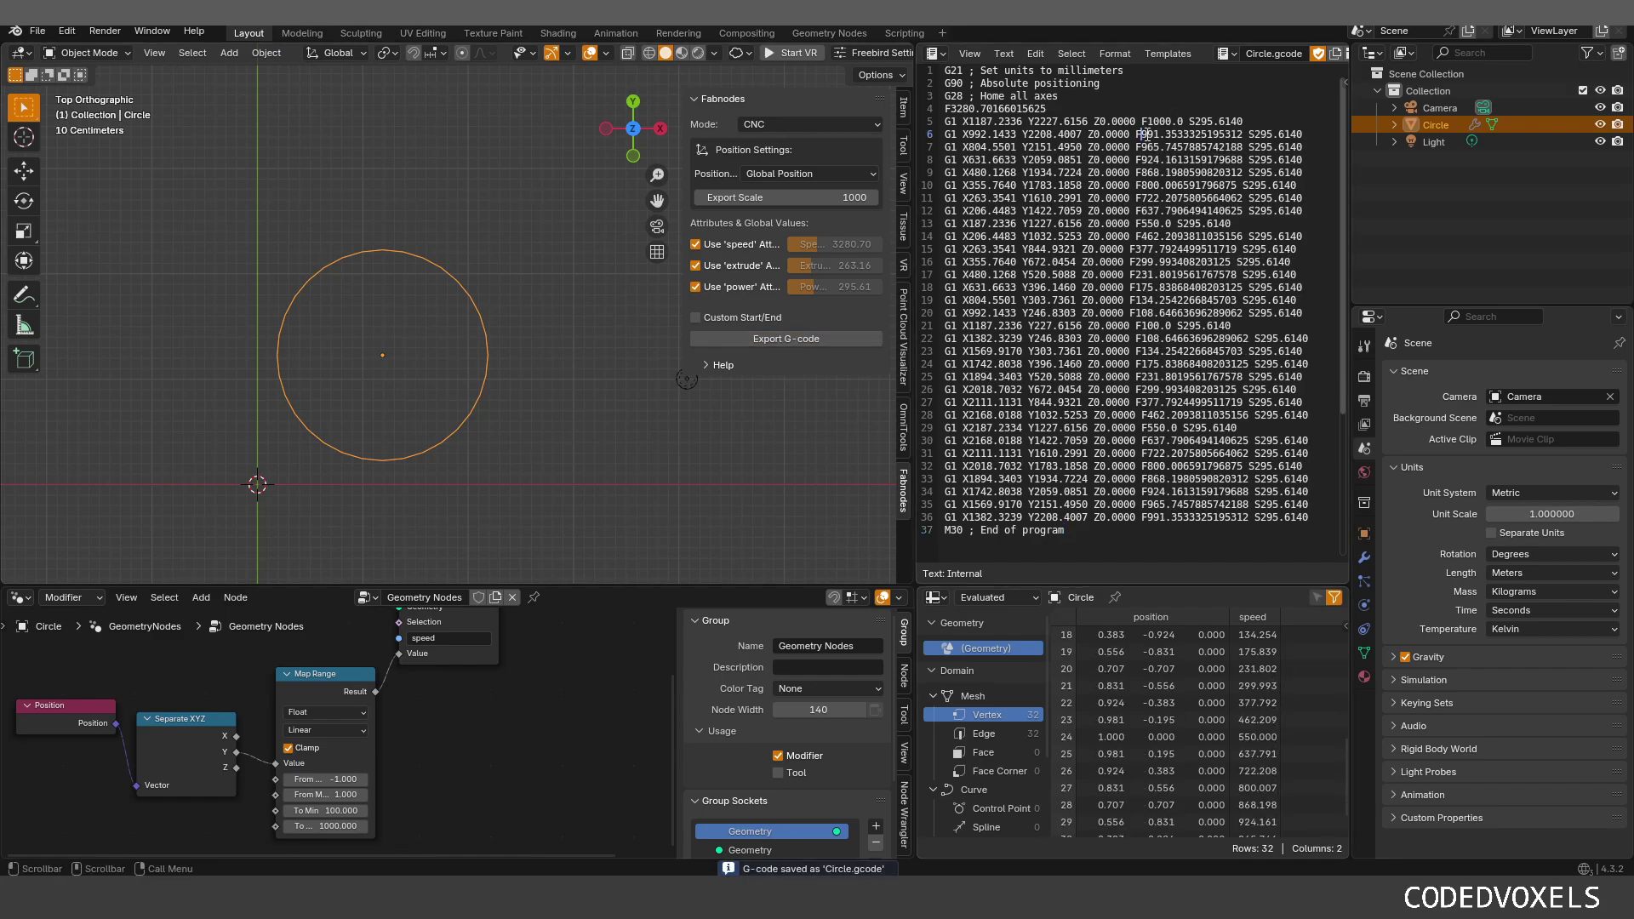
Step: Select the G1 move lines in Circle.gcode to inspect the varying F feed rates
left_click_drag(1146, 134, 1178, 518)
left_click(1178, 518)
left_click_drag(1277, 516, 1251, 140)
left_click(1189, 454)
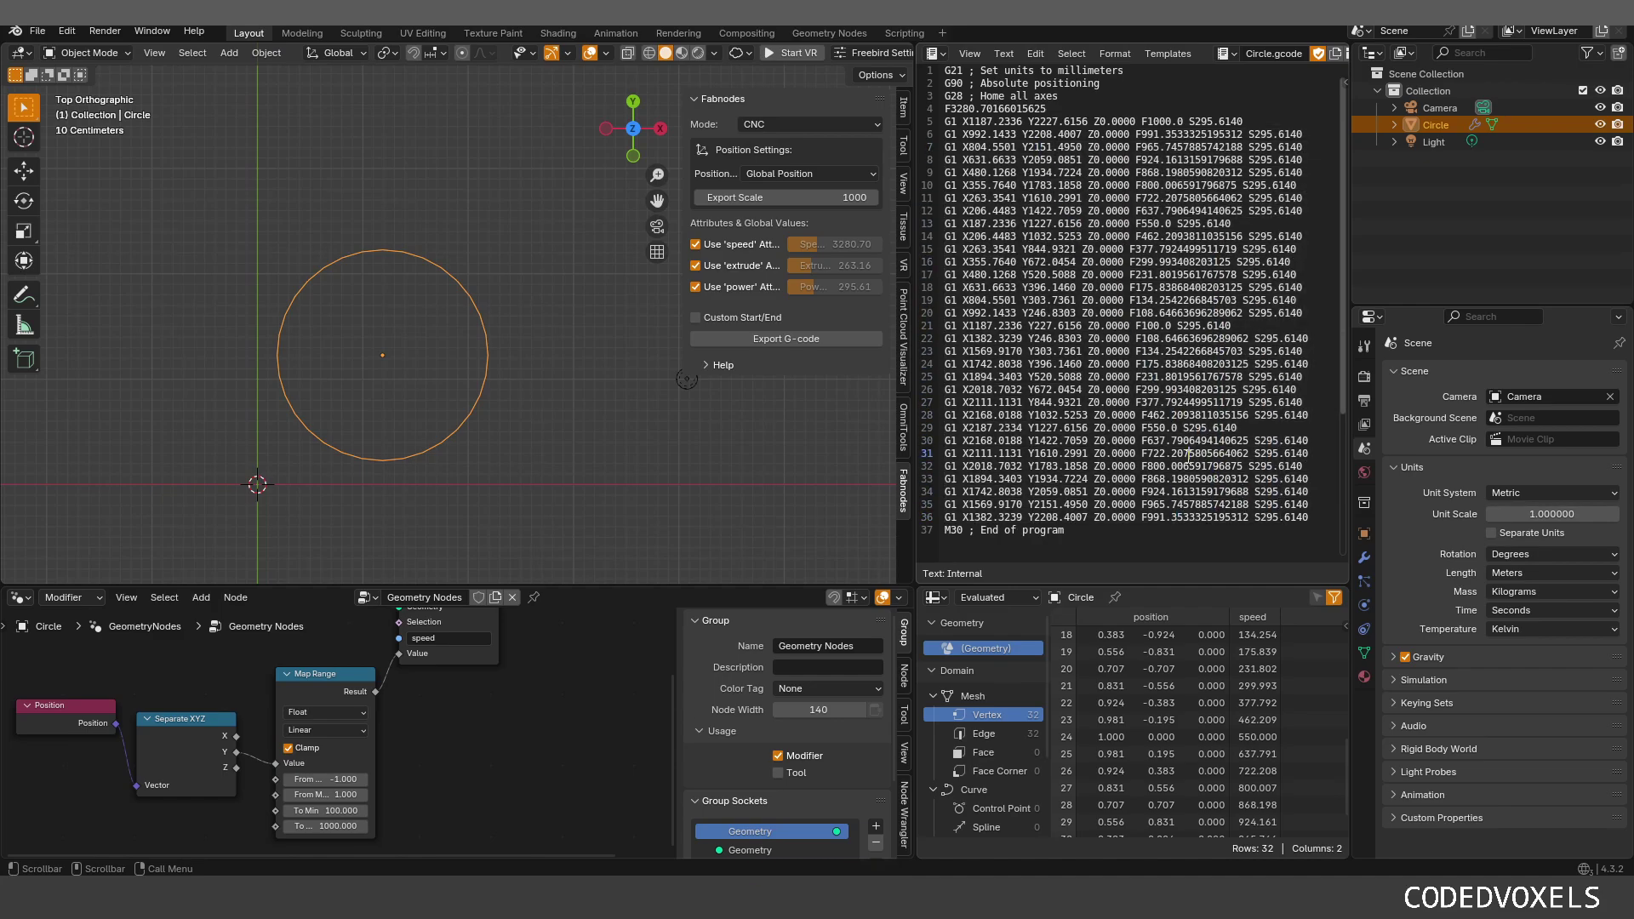
scroll(468, 734, "down", 2)
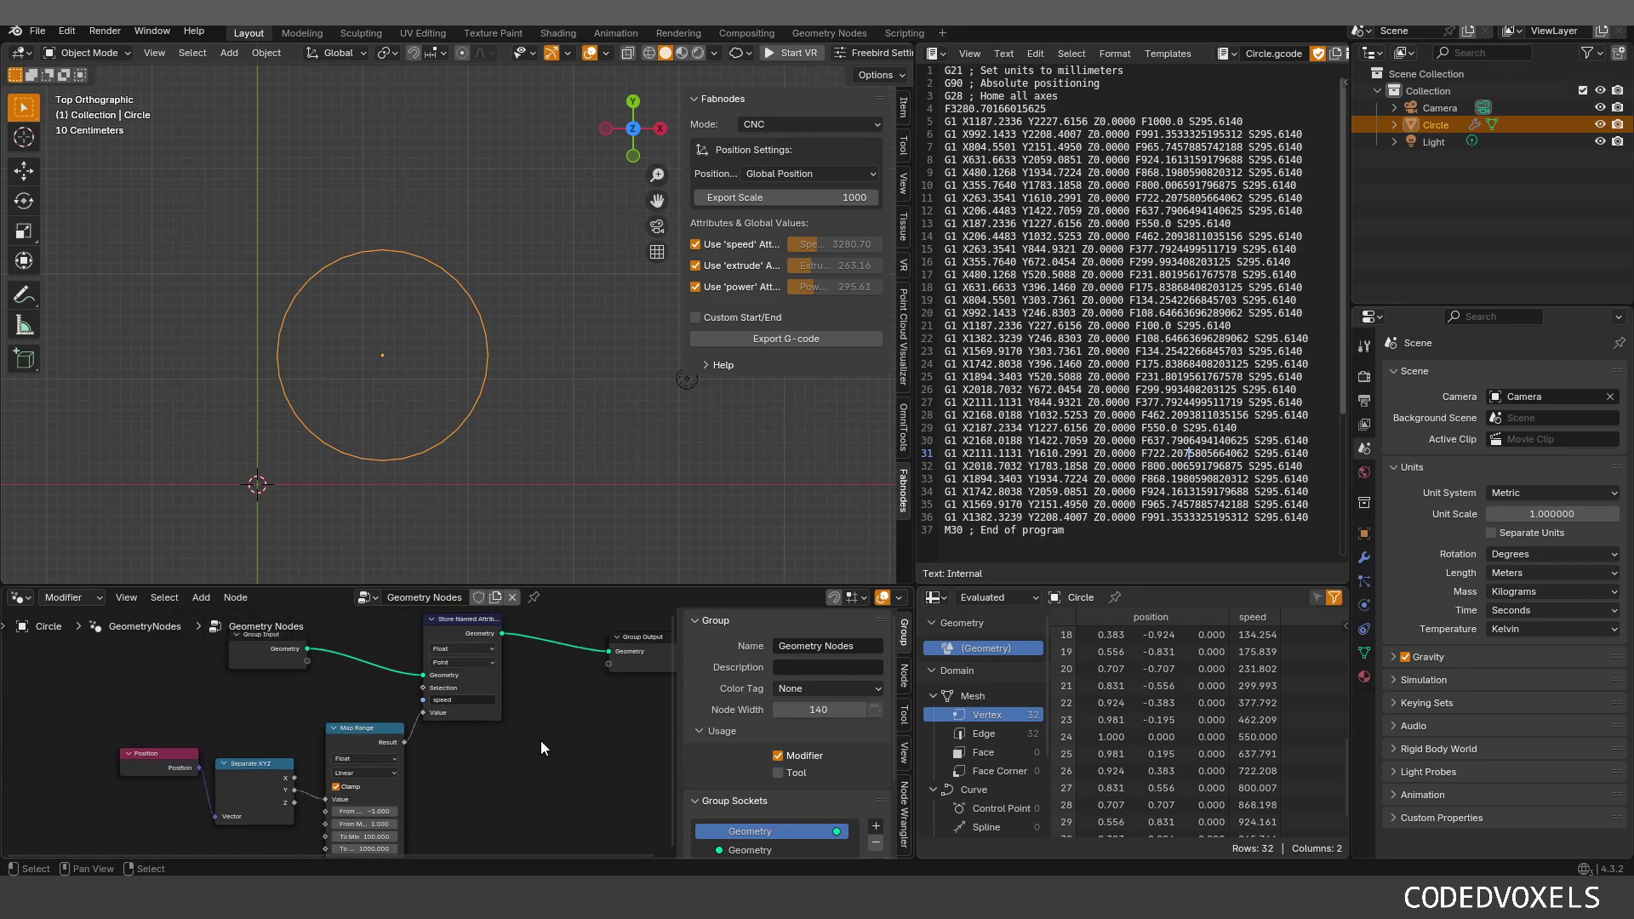
middle_click_drag(540, 740, 521, 762, "ctrl")
left_click_drag(267, 645, 131, 660)
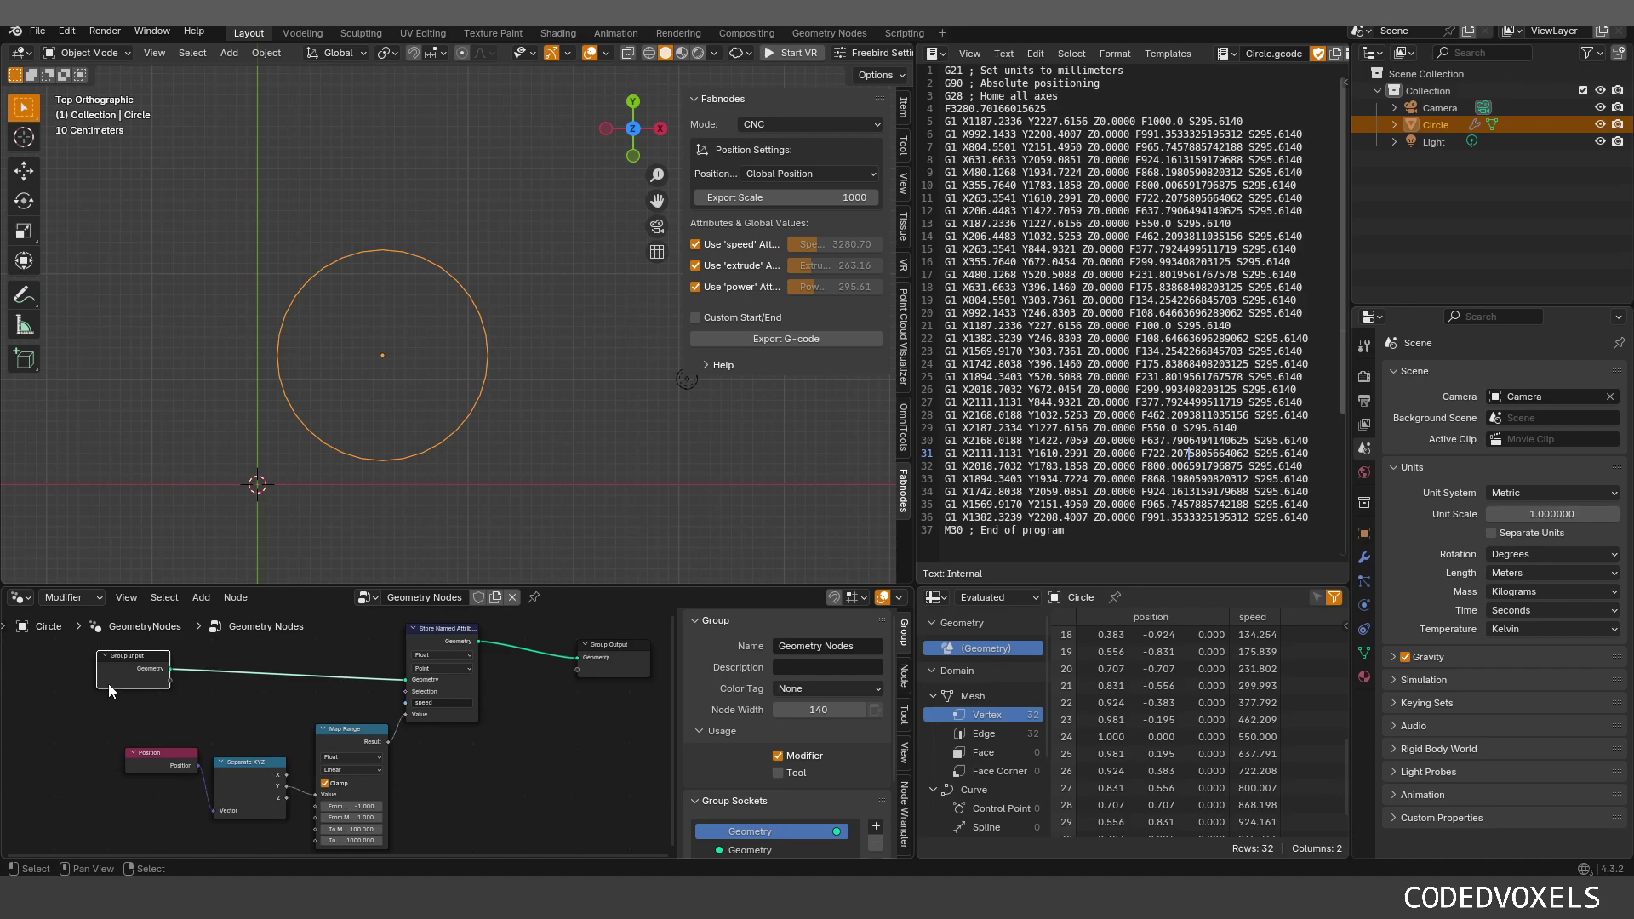
left_click_drag(109, 683, 88, 673)
middle_click_drag(284, 656, 136, 679)
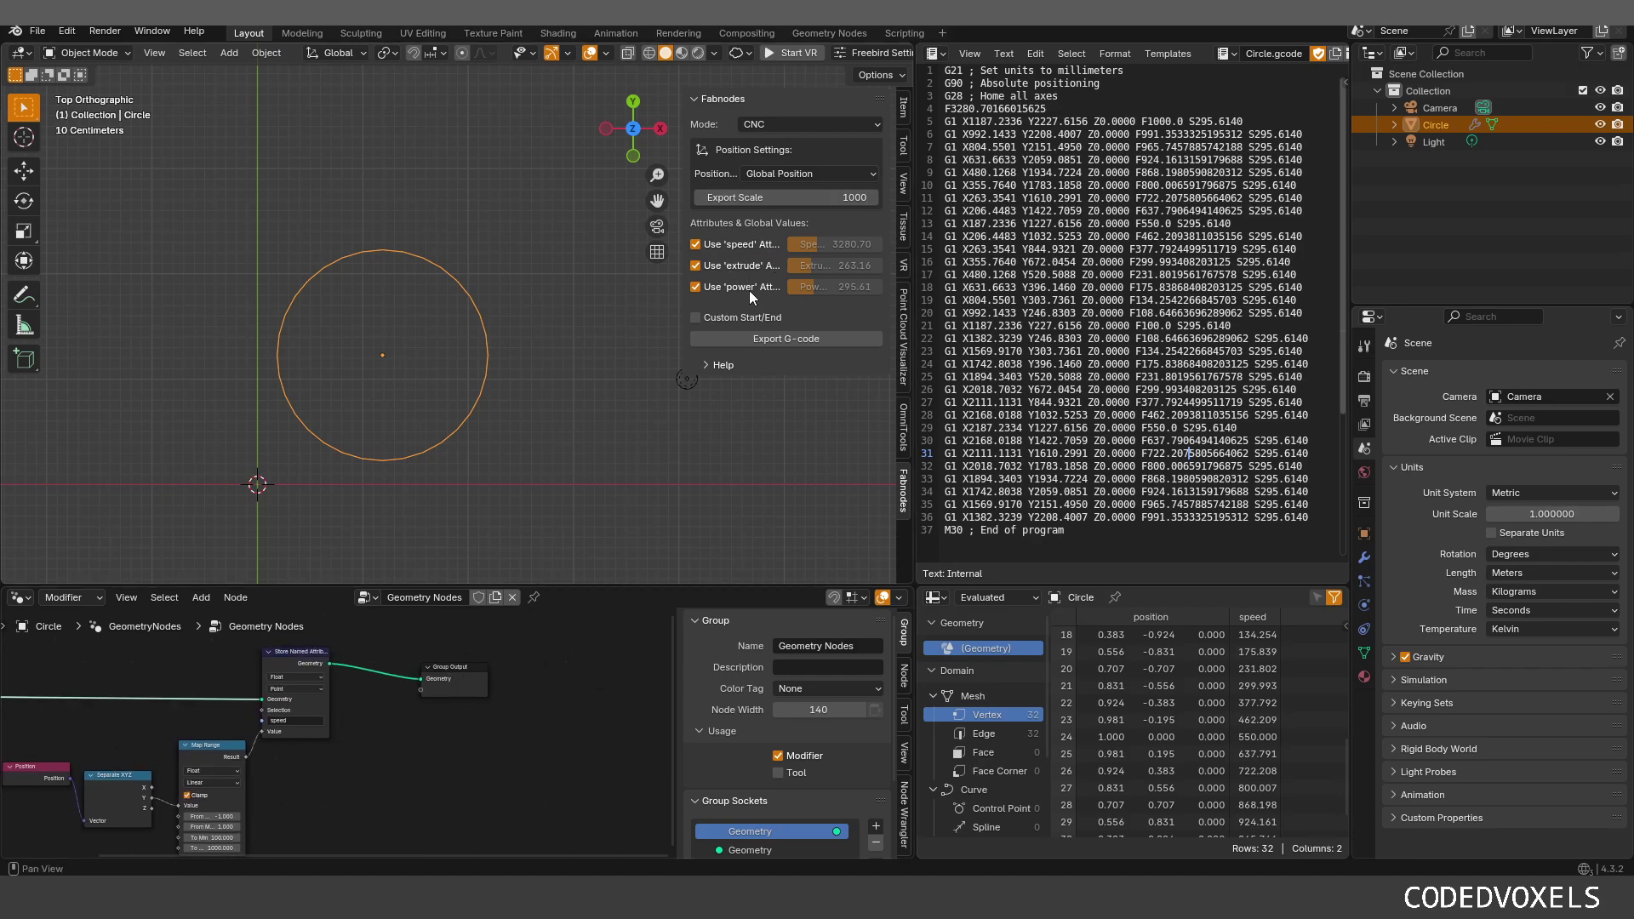
Step: Duplicate the speed Store Named Attribute node before Group Output and name its attribute 'draw'
left_click(298, 650)
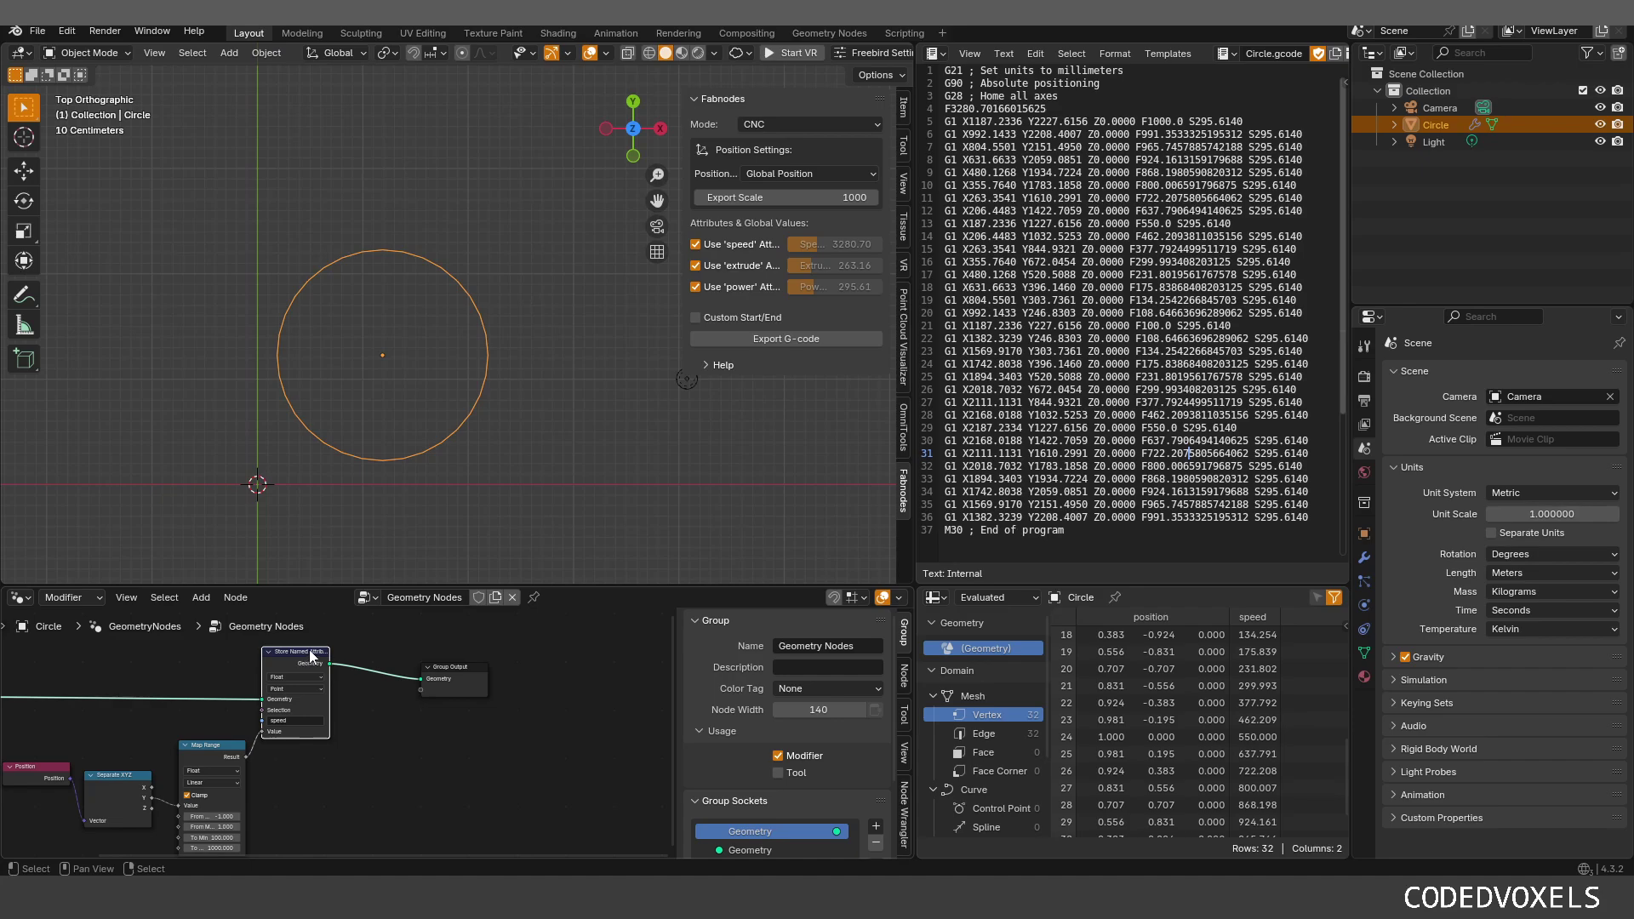
key("shift+d")
left_click(394, 683)
left_click(395, 715)
type("draw")
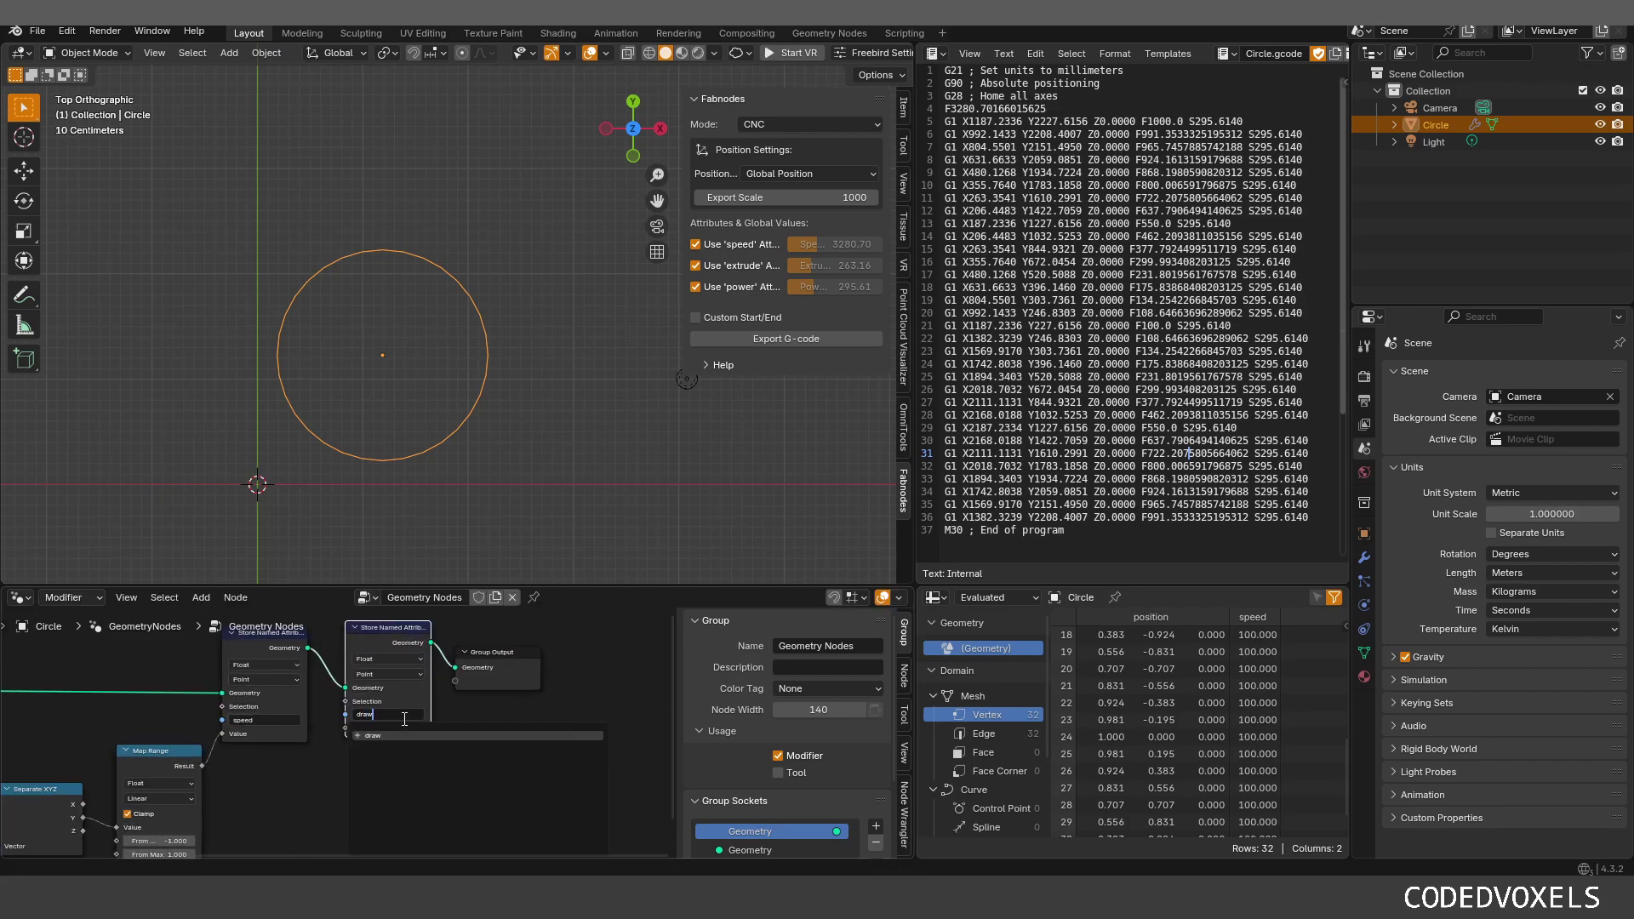
key("Return")
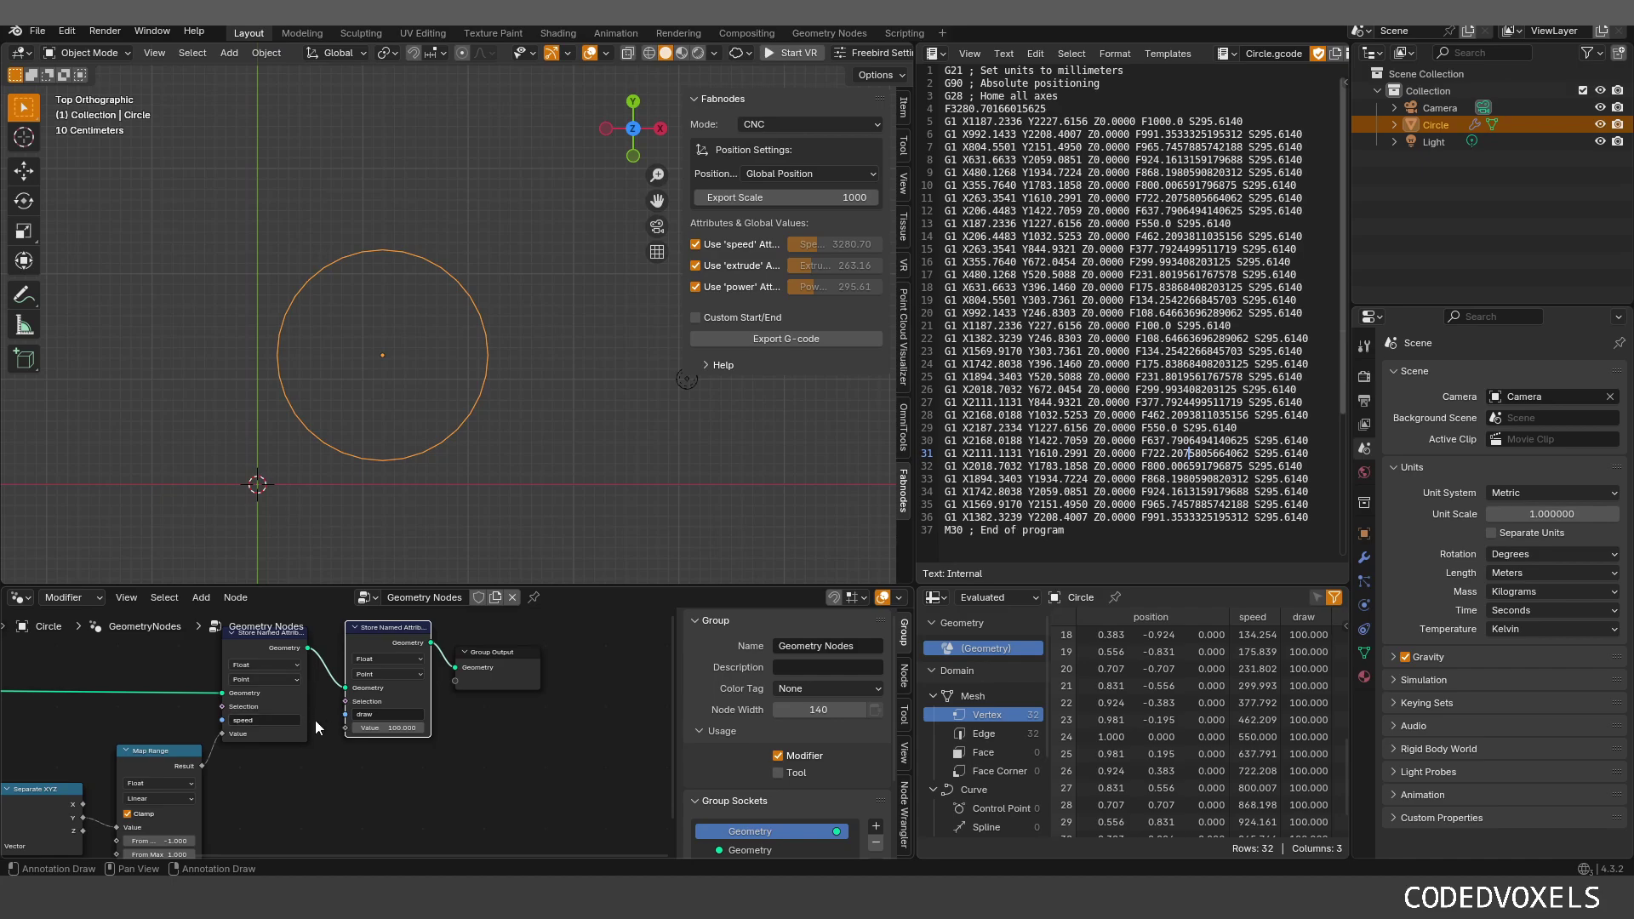
Step: Make the draw attribute Boolean and set it true for every point
scroll(358, 730, "up", 2)
middle_click_drag(402, 667, 430, 712)
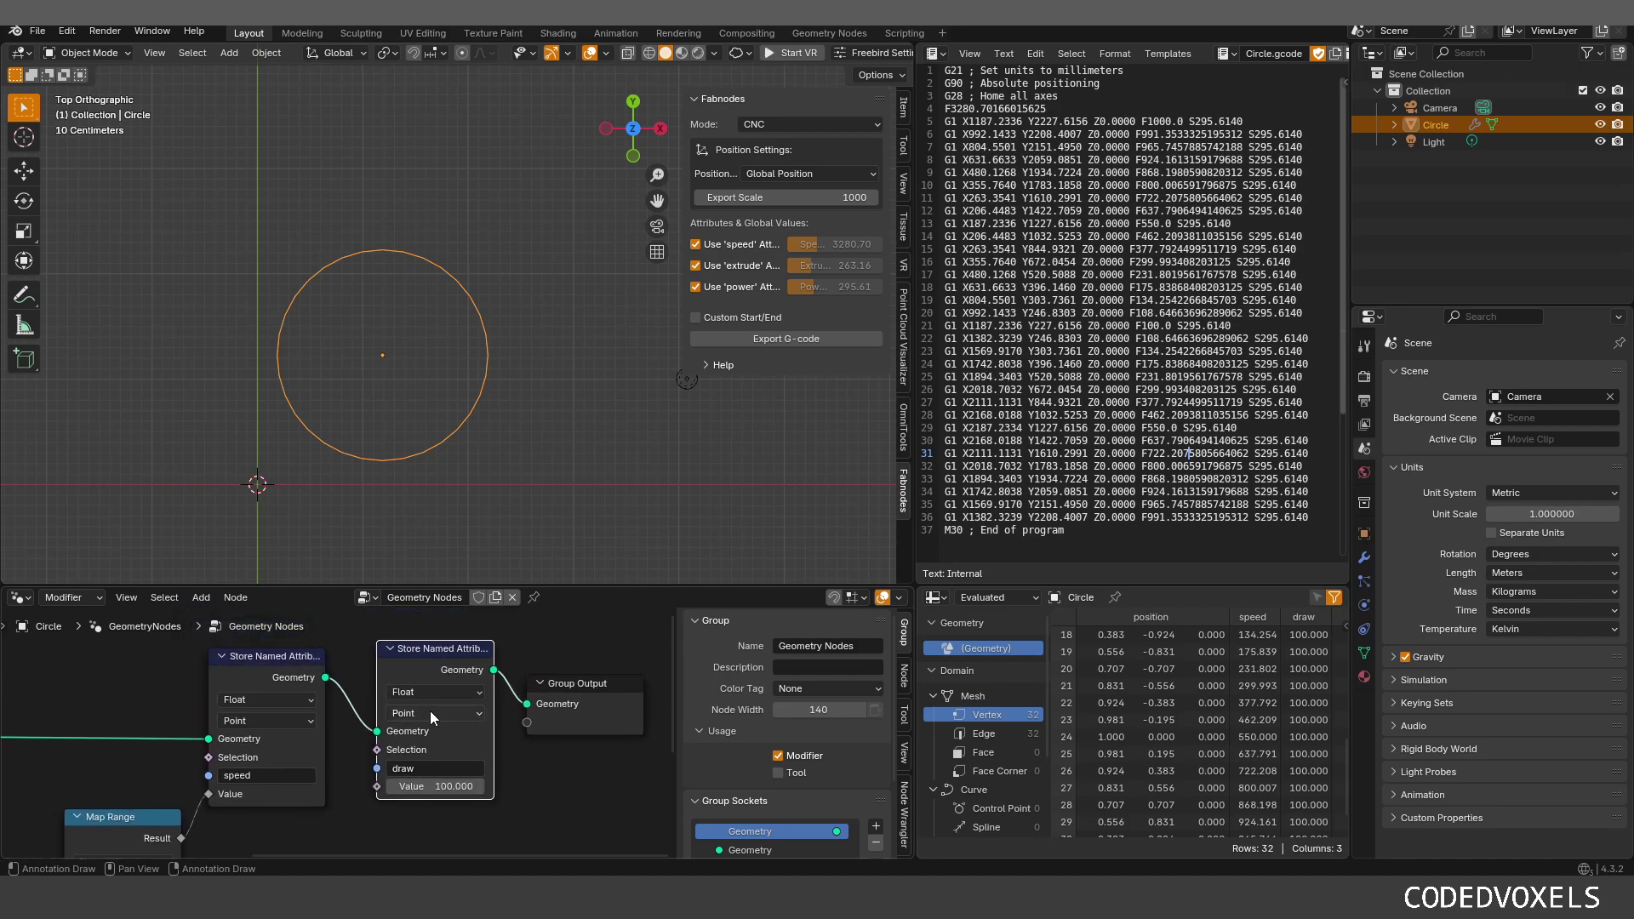
left_click(431, 713)
left_click(446, 693)
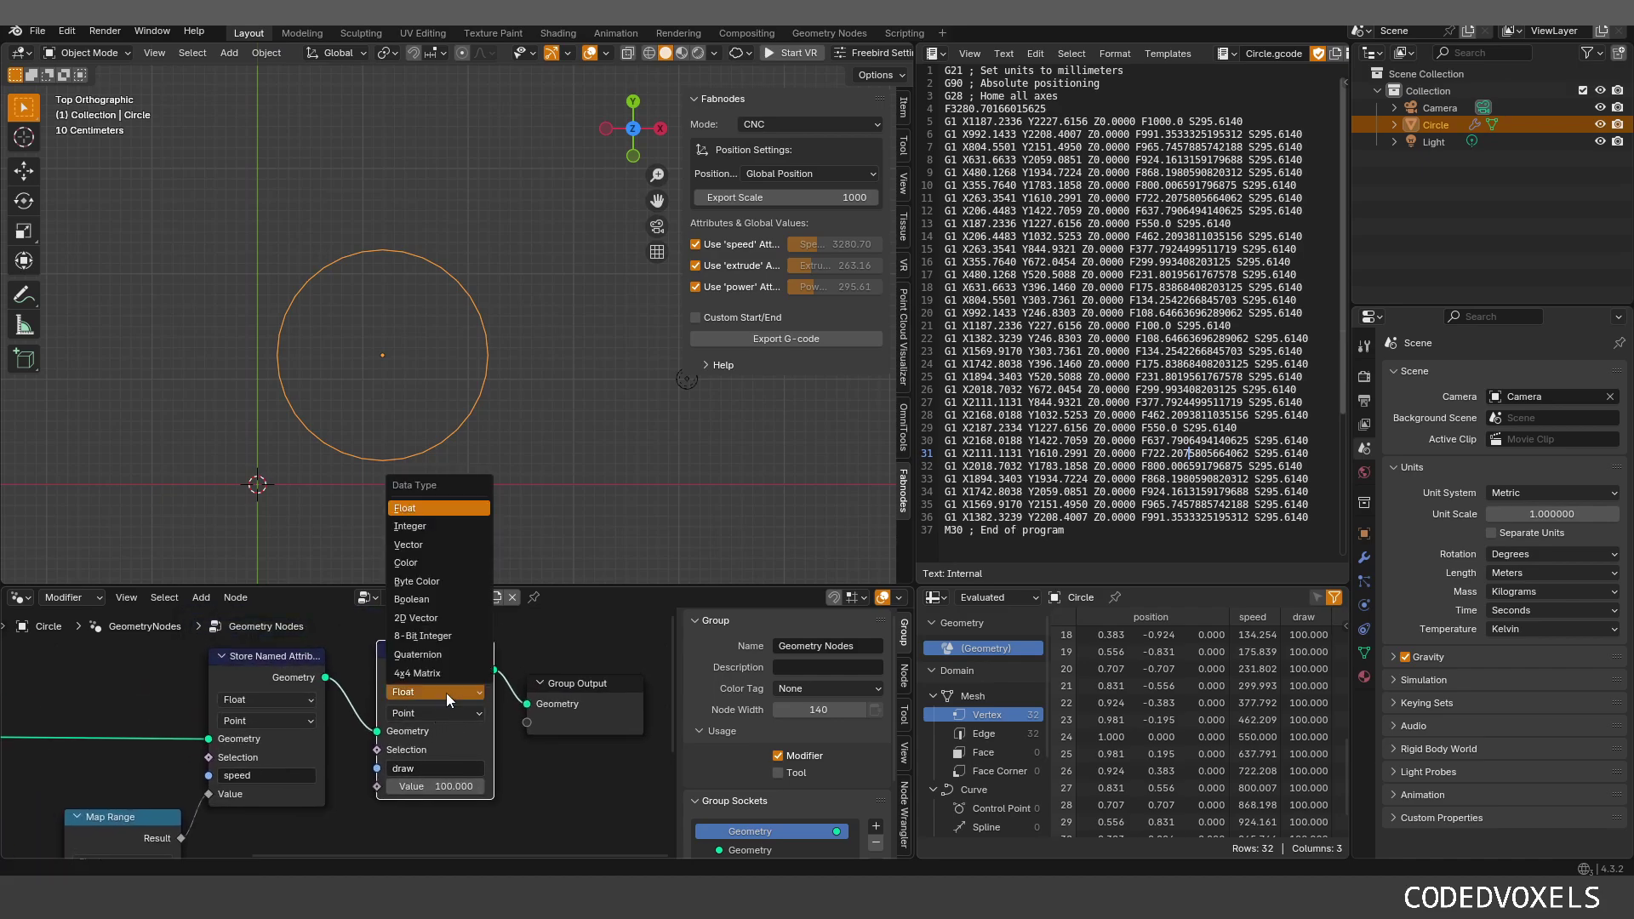
left_click(445, 600)
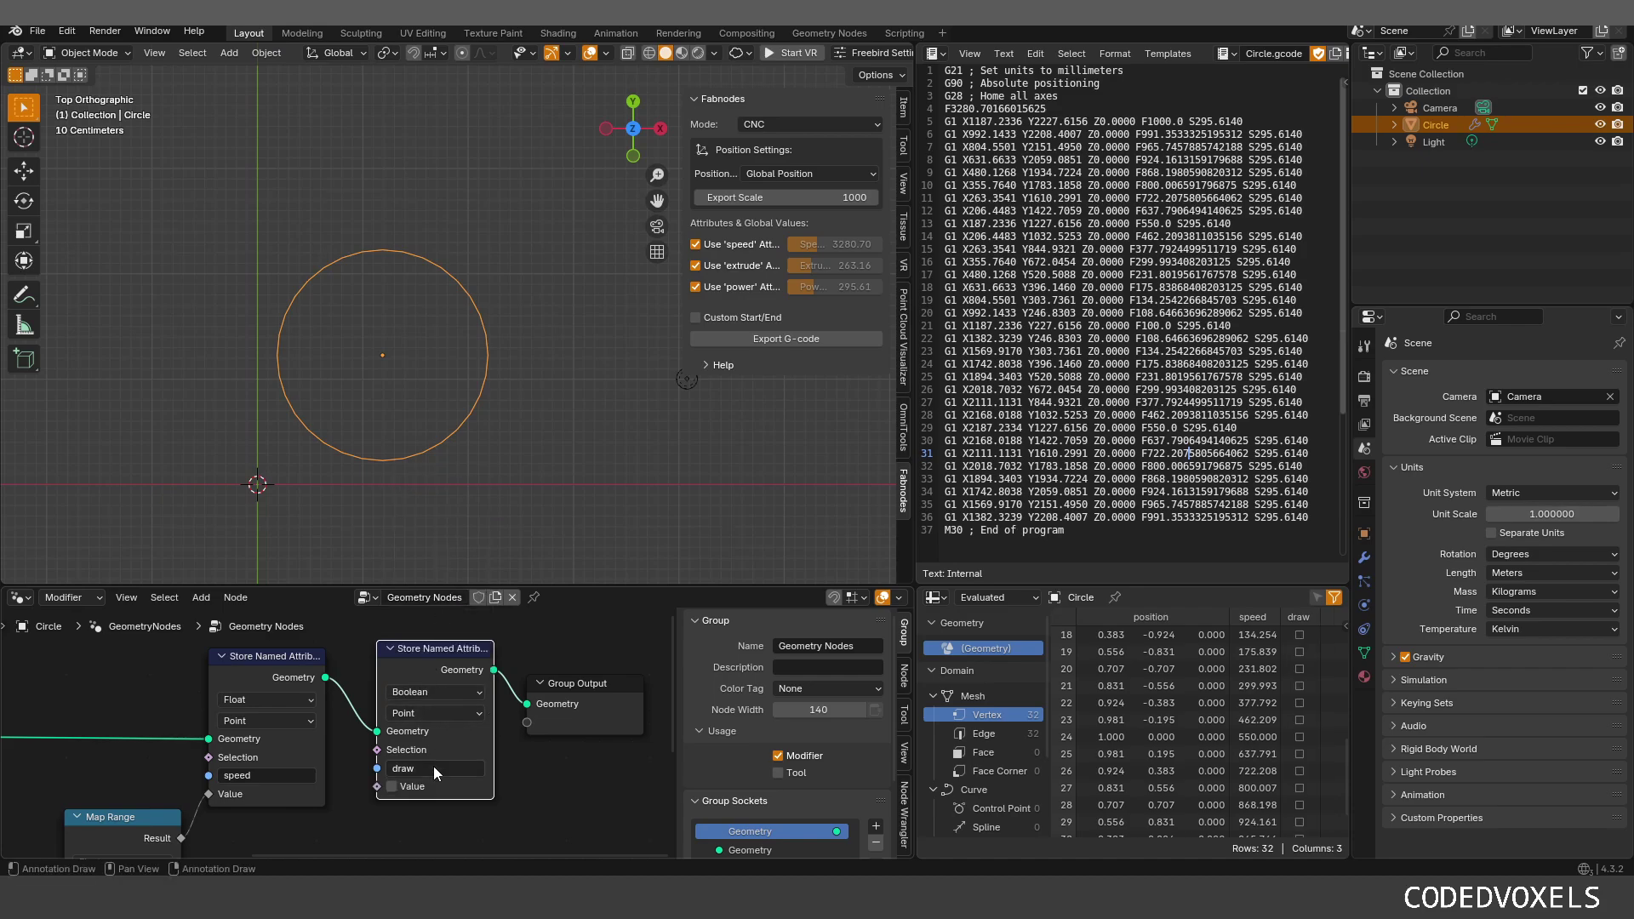
left_click(392, 787)
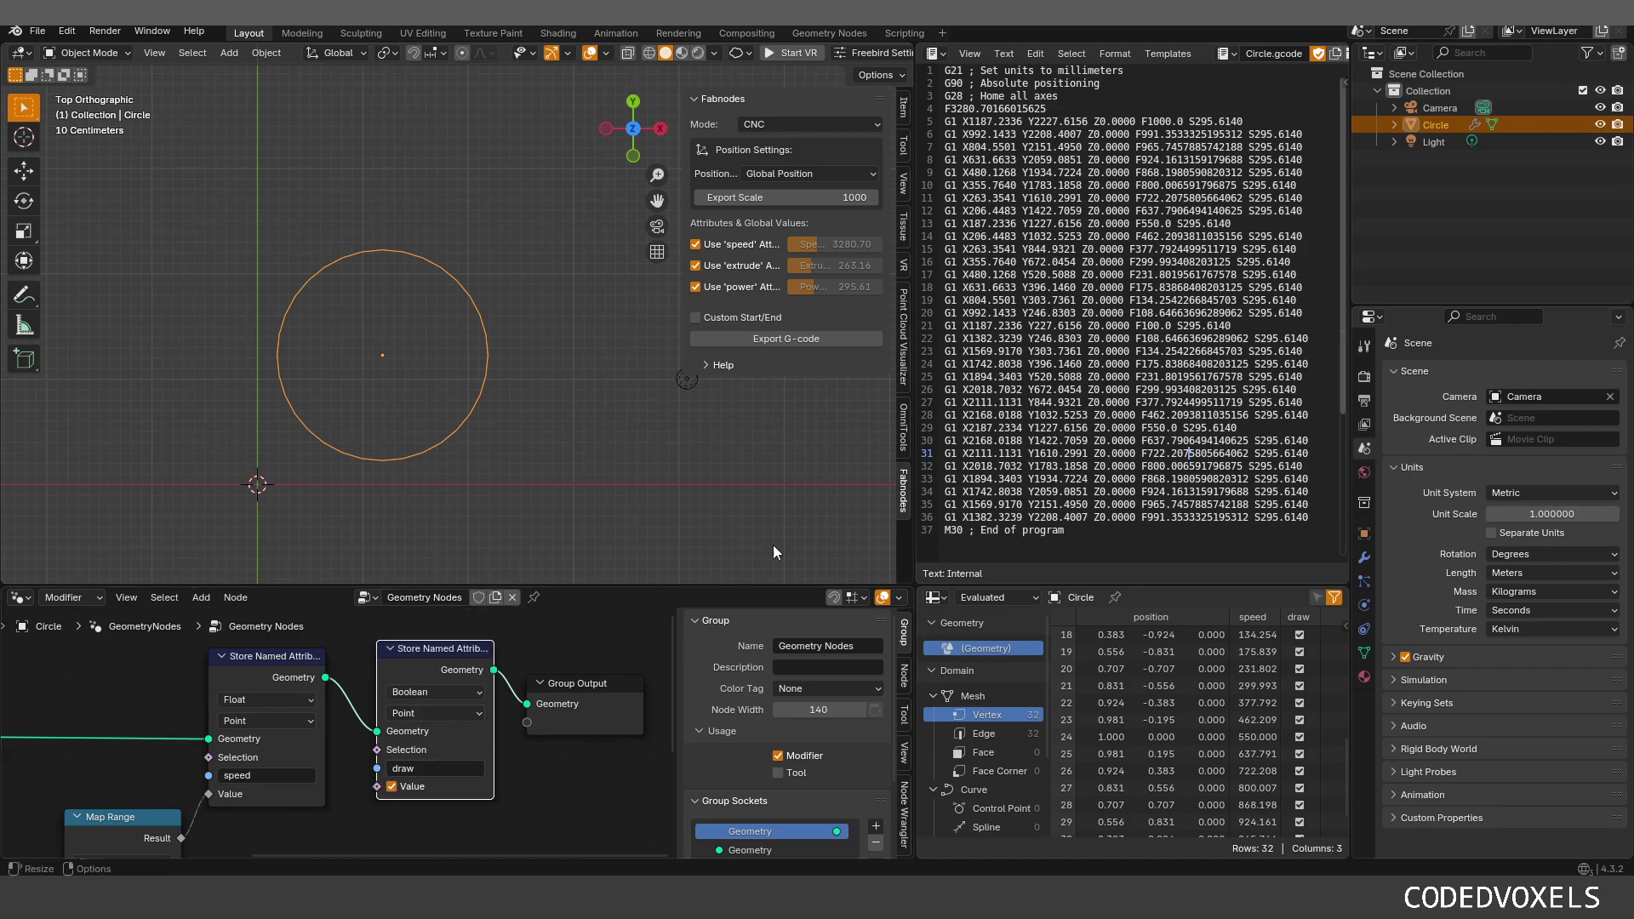
Step: Switch Fabnodes mode to Drawing, re-export, and highlight the Pen Down line in Circle.gcode
left_click(798, 126)
left_click(800, 181)
scroll(443, 676, "down", 2)
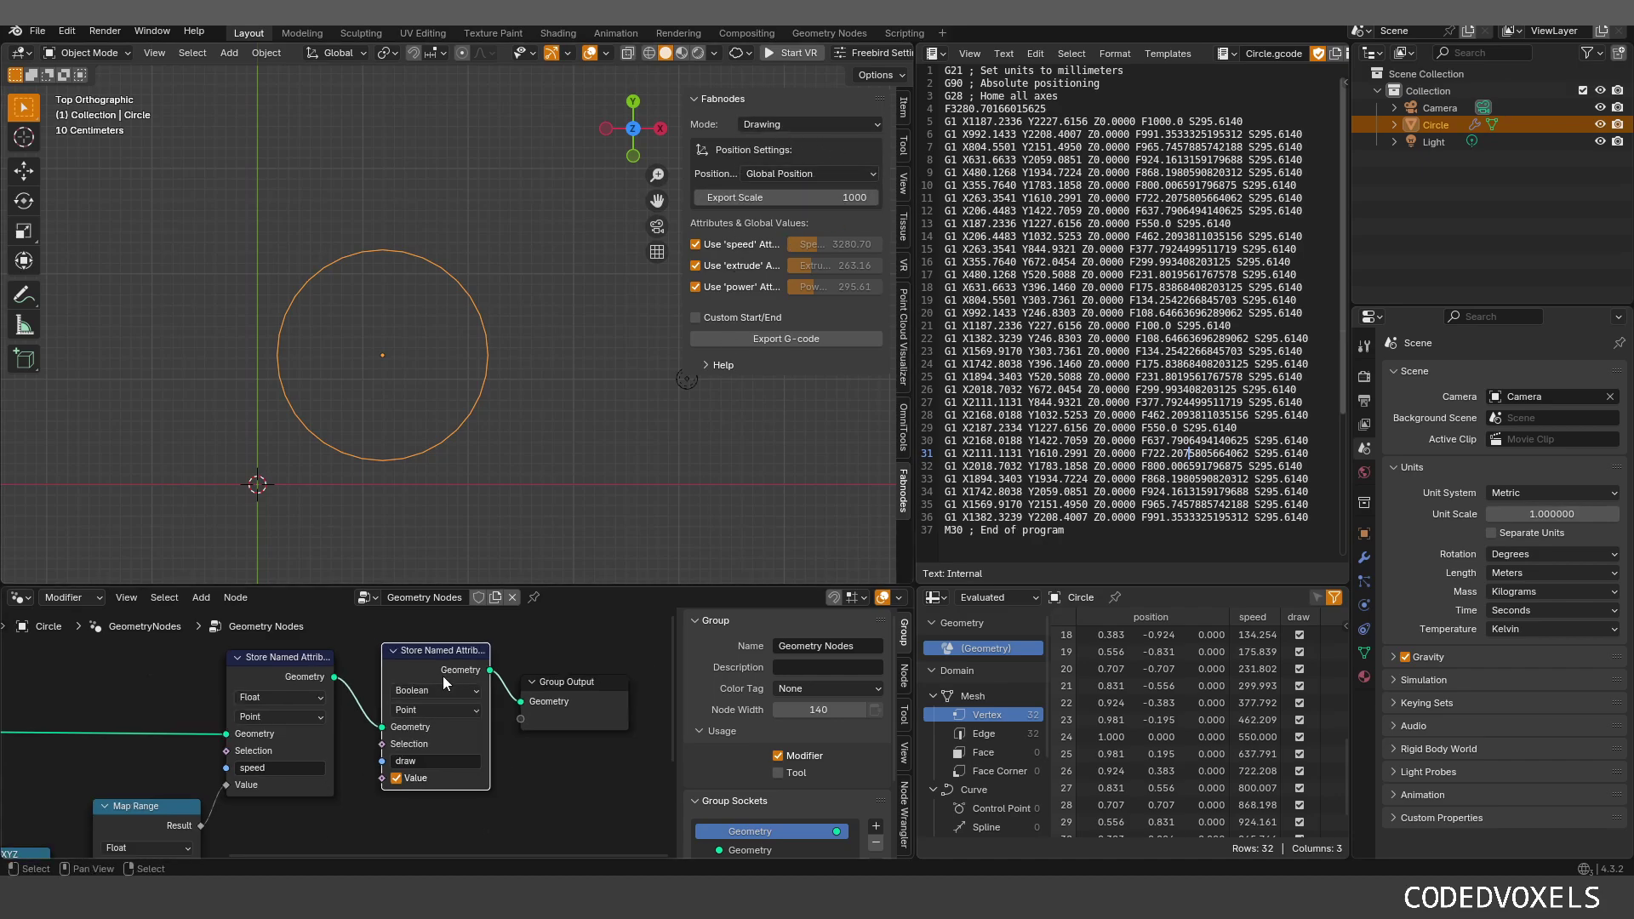
left_click(788, 338)
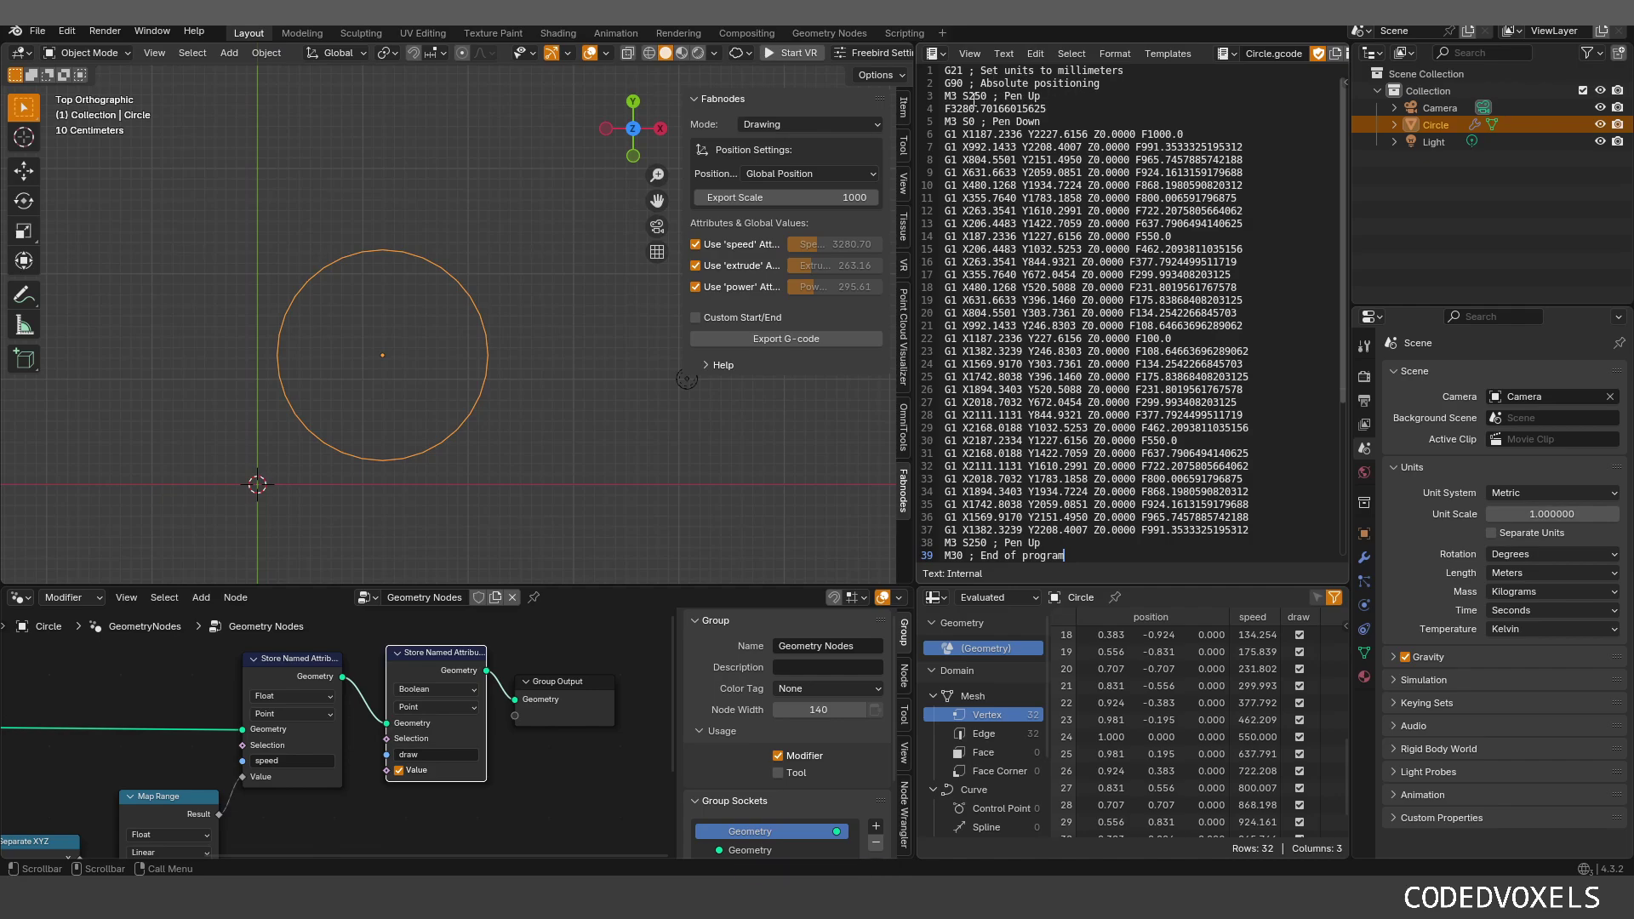
left_click_drag(981, 122, 1040, 124)
middle_click_drag(520, 766, 400, 762)
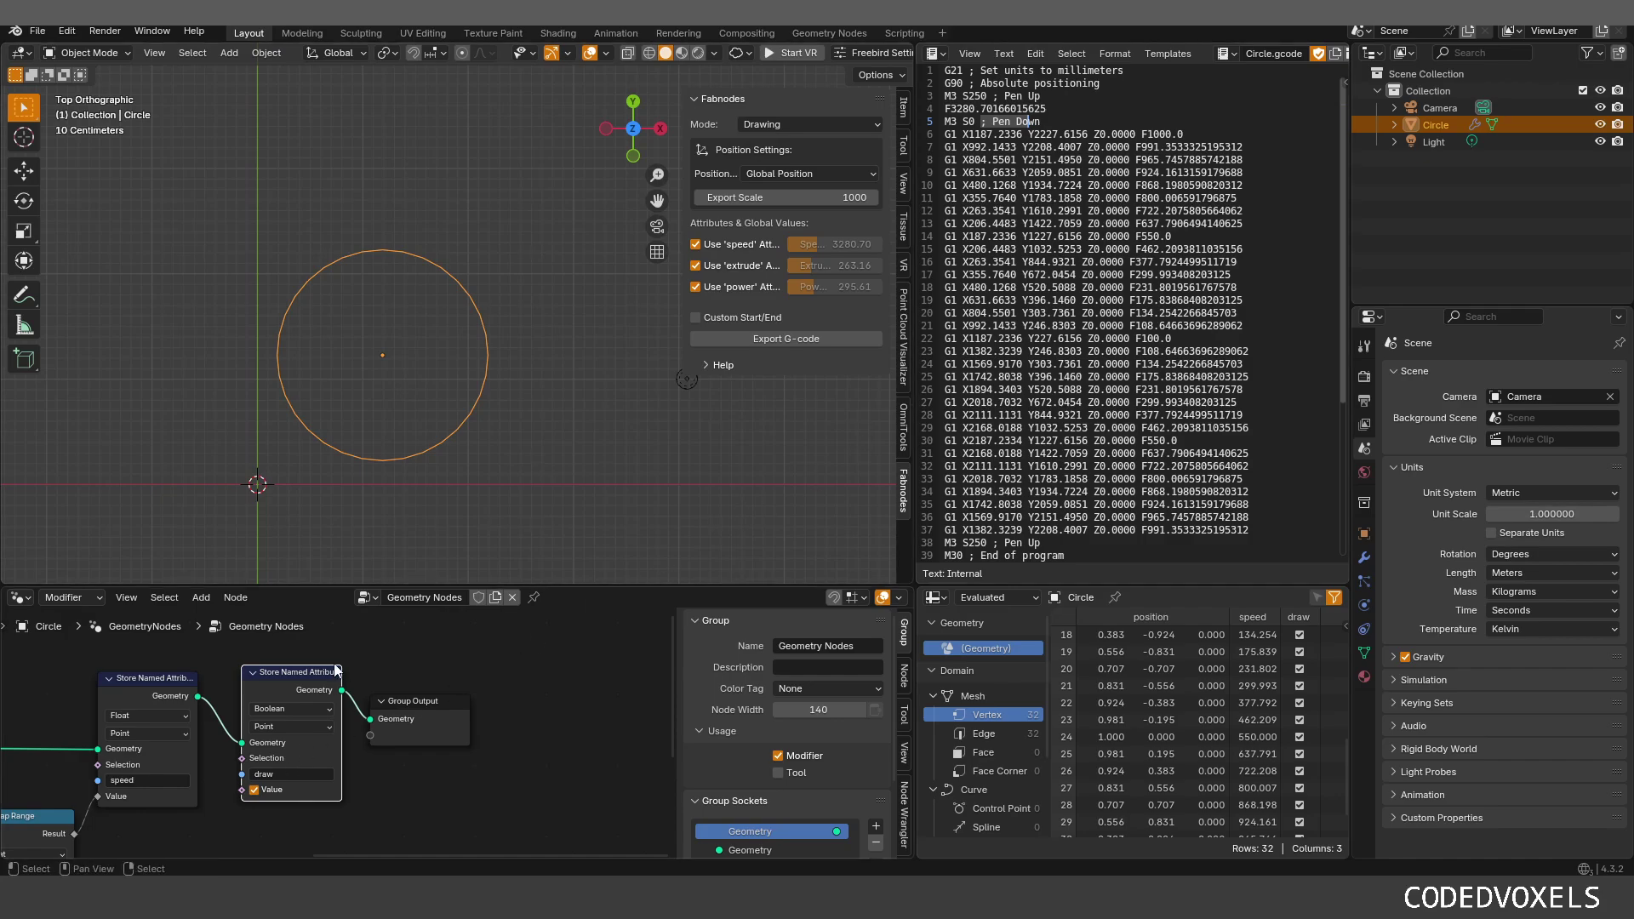
left_click_drag(290, 681, 285, 665)
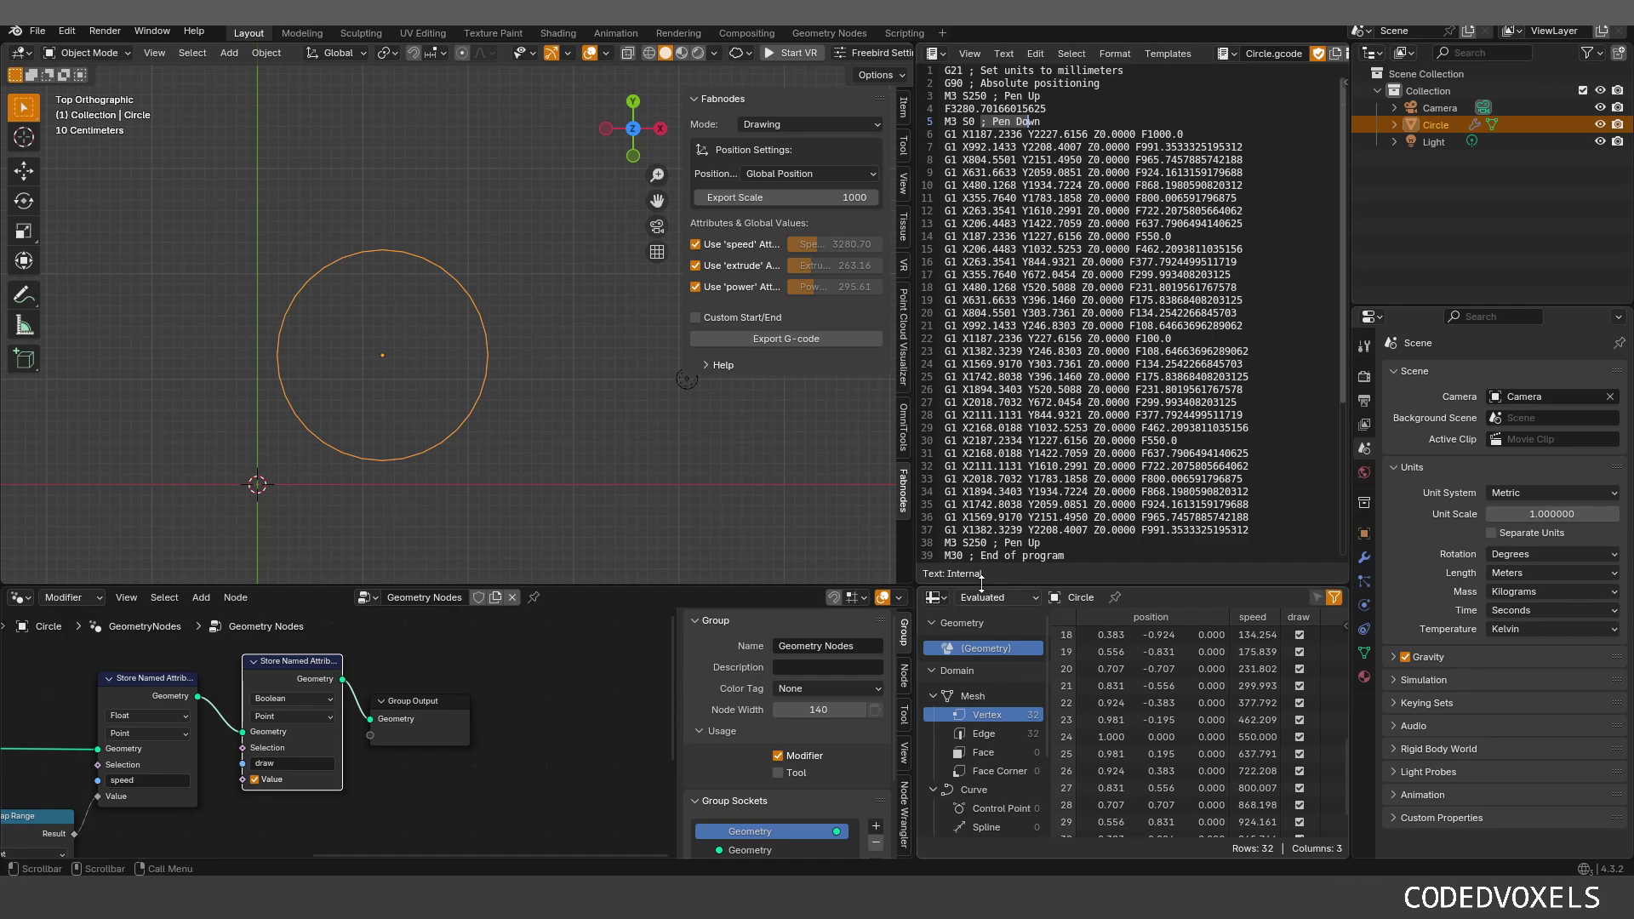
Step: Make room and add a Join Geometry node just before Group Output
scroll(334, 681, "down", 2)
scroll(328, 426, "down", 2)
scroll(375, 698, "down", 1)
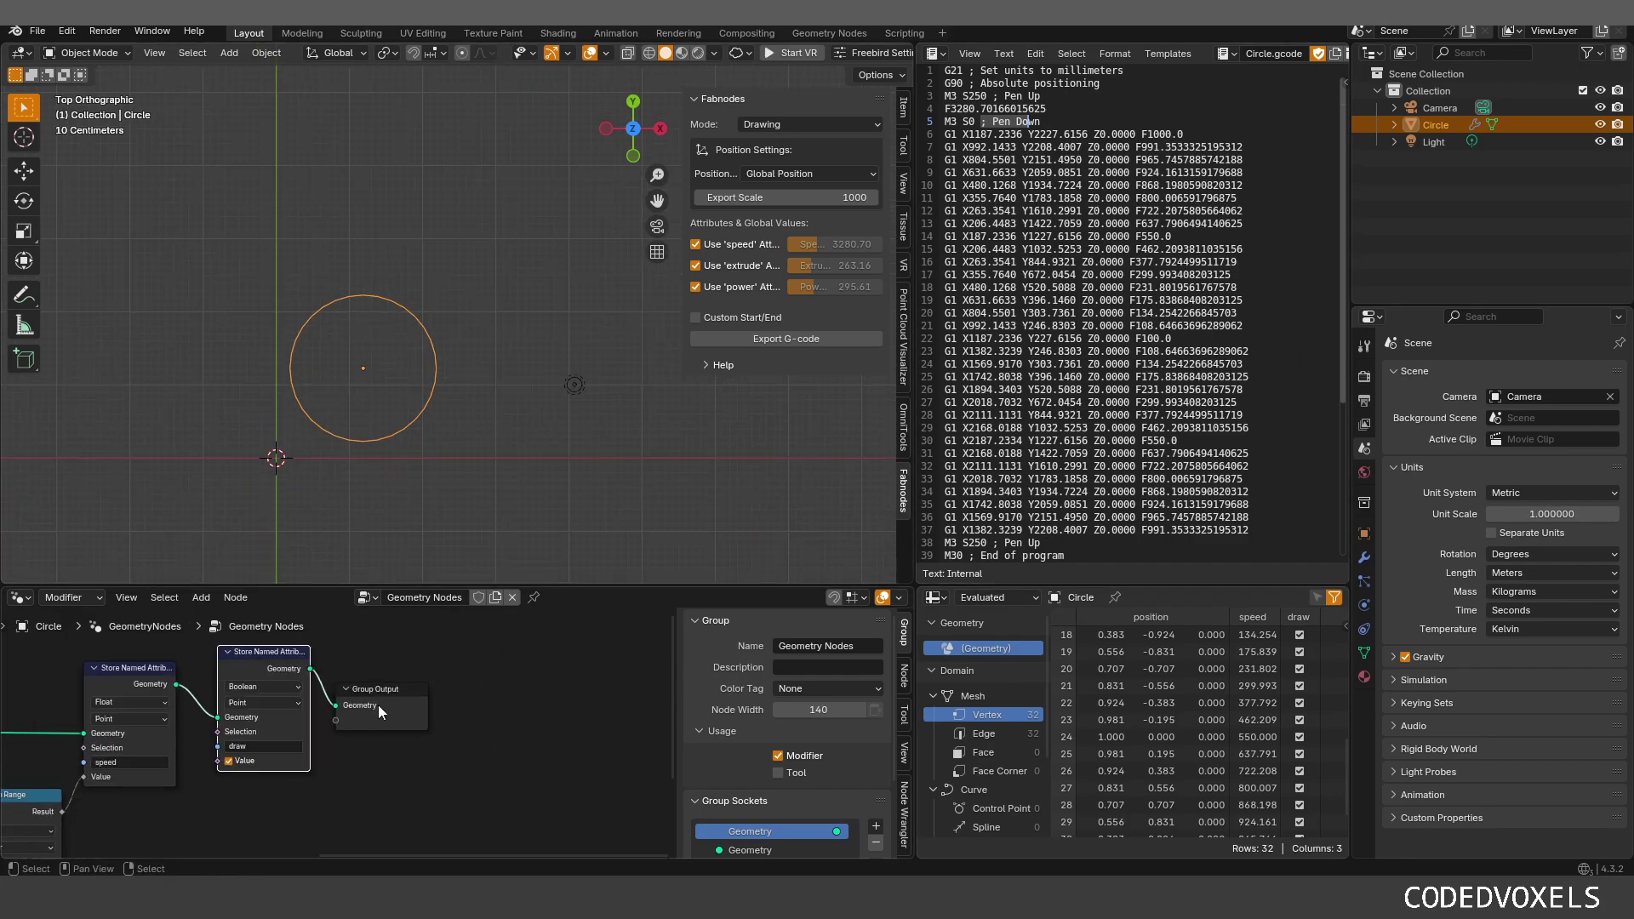
middle_click_drag(264, 647, 356, 640)
left_click_drag(449, 669, 522, 665)
key("shift+a")
left_click(547, 429)
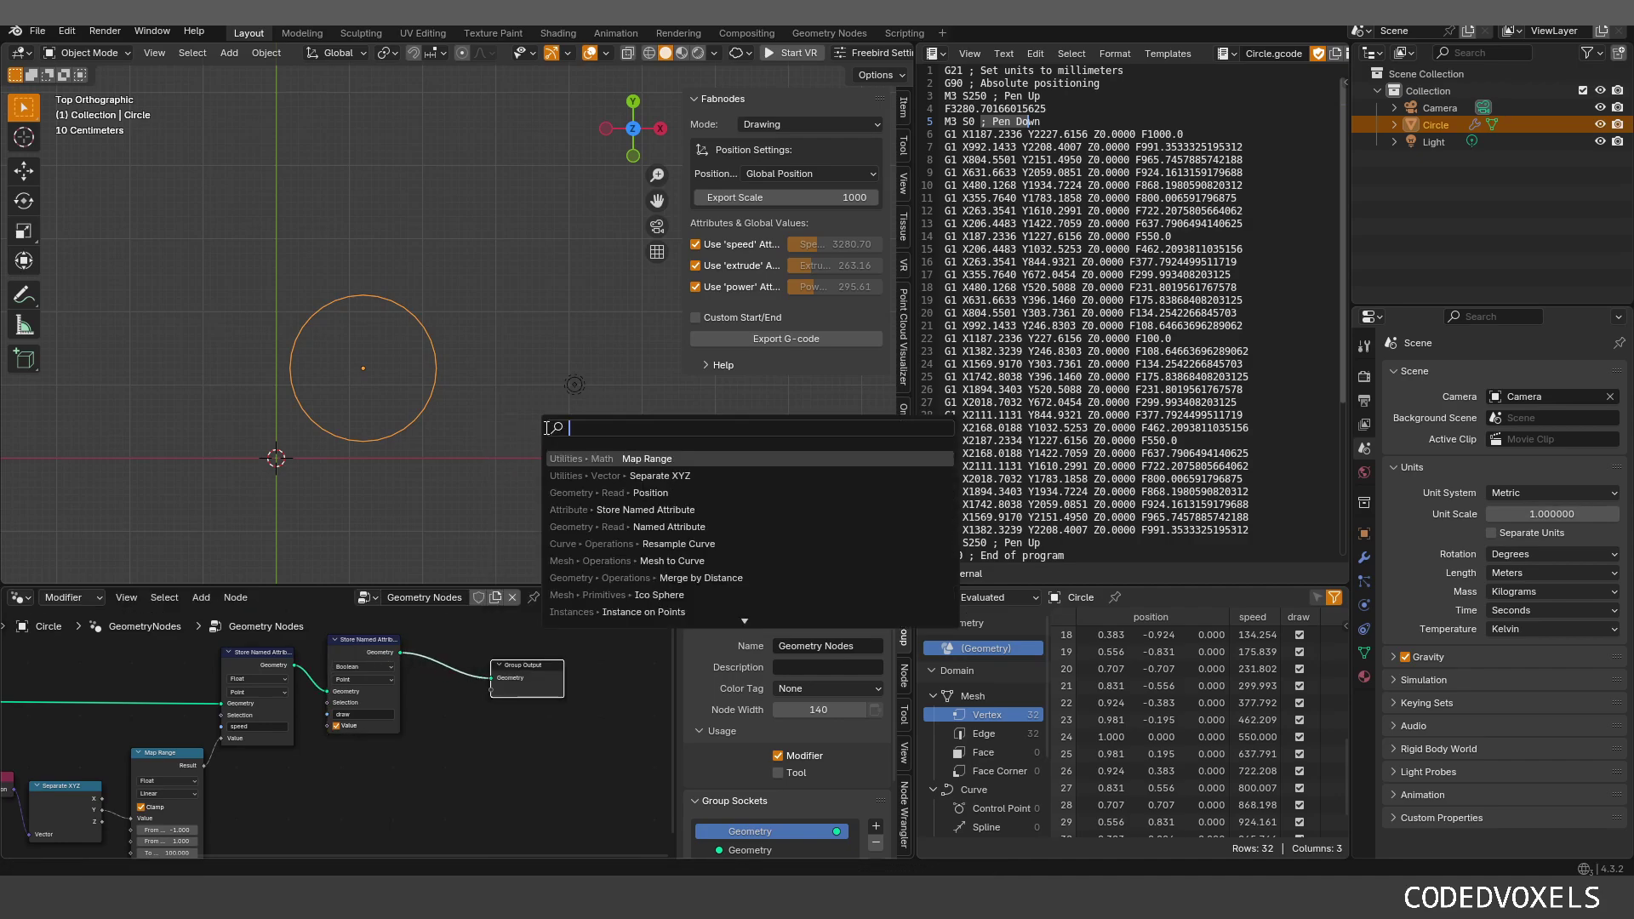
type("join")
key("Return")
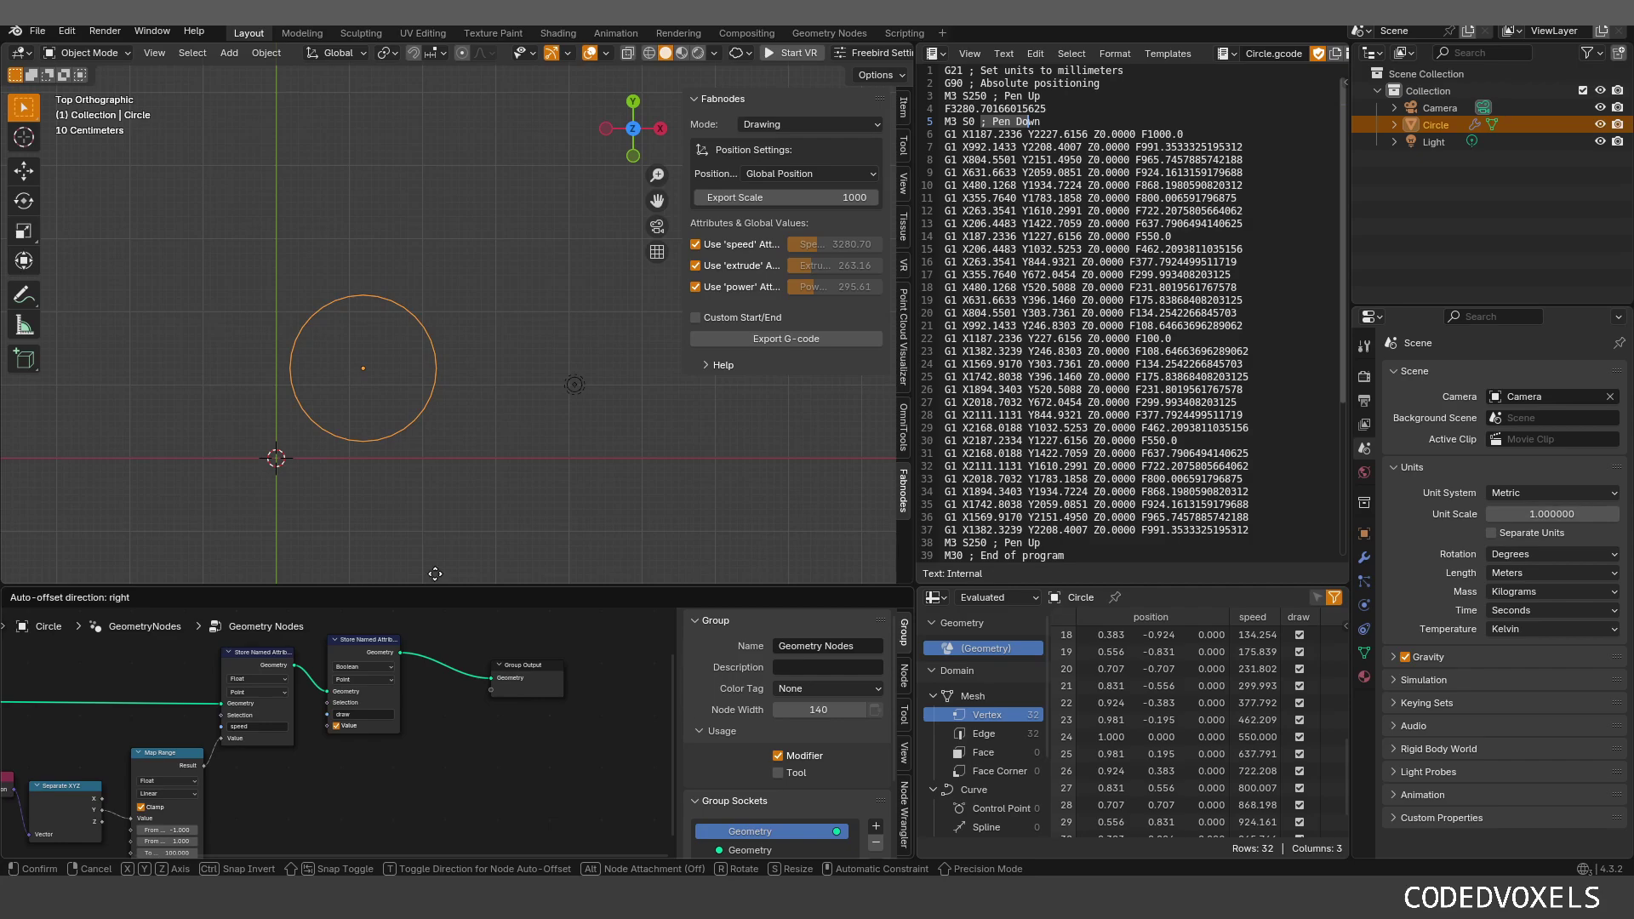
left_click(450, 681)
Step: Add a second draw node set to false on the speed geometry, wired into Join Geometry
scroll(303, 722, "up", 1)
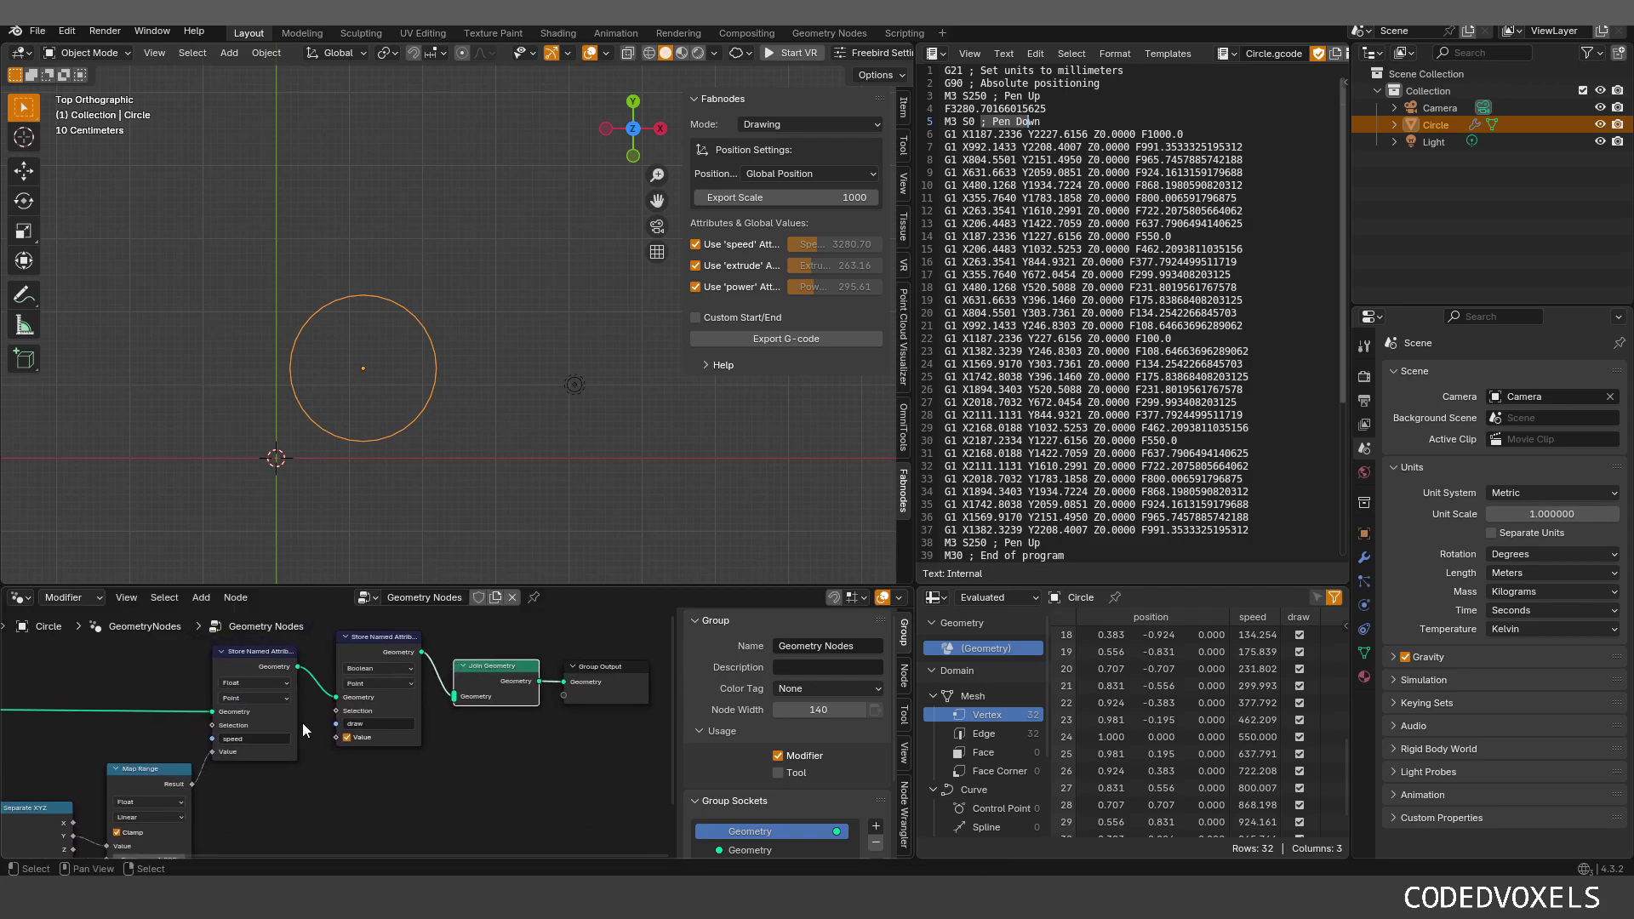
scroll(385, 626, "down", 1)
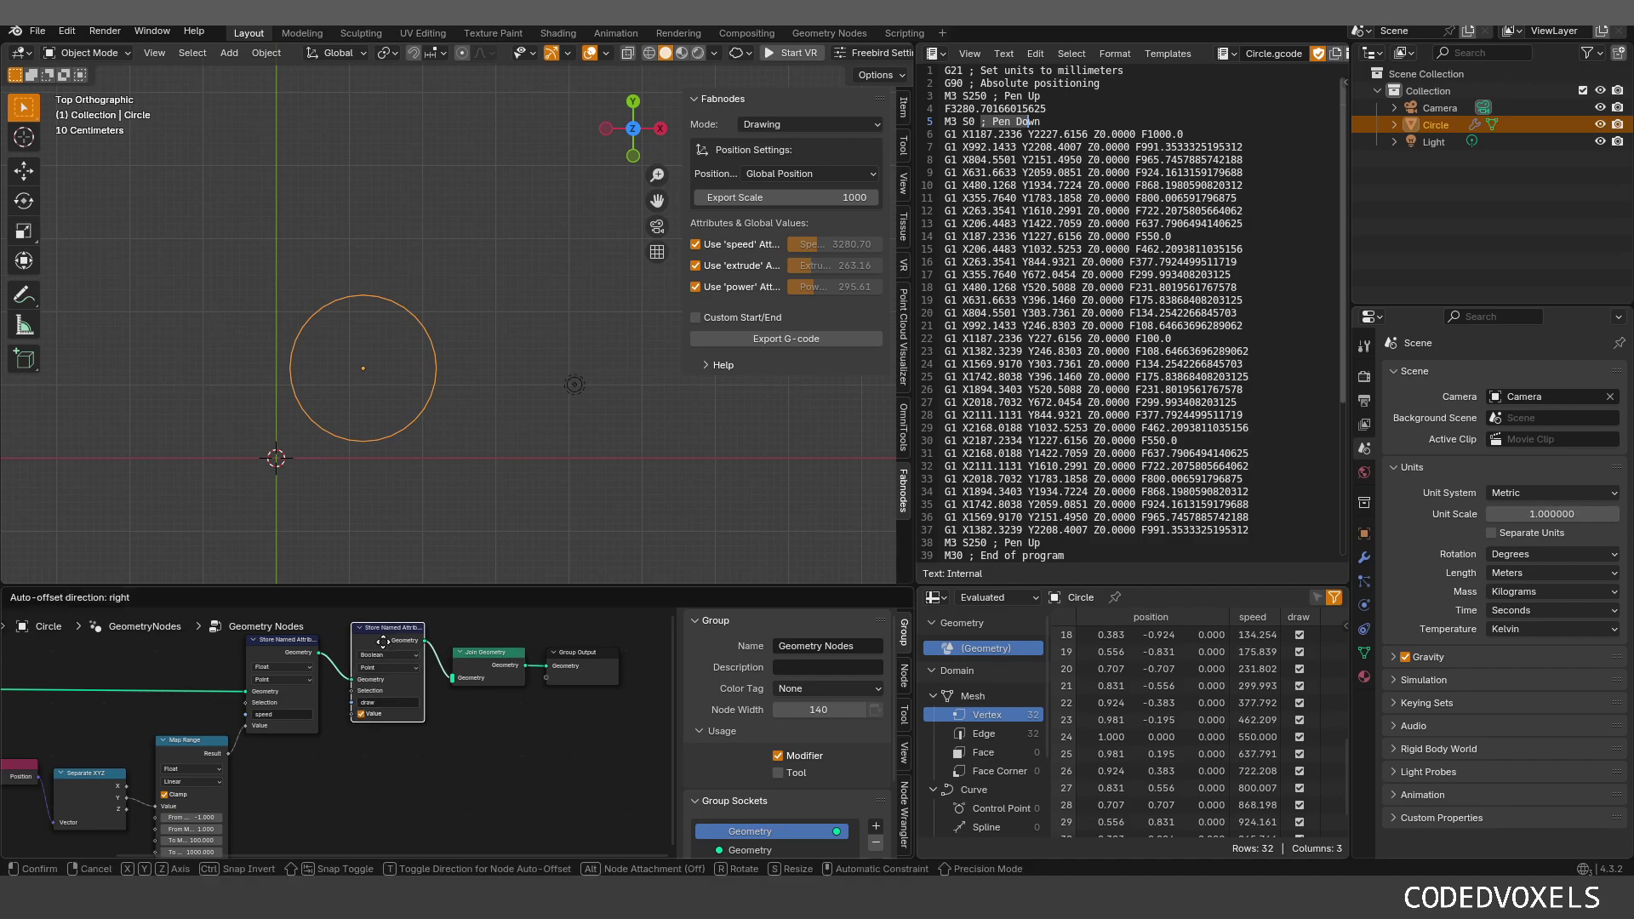
left_click(385, 644)
key("shift+d")
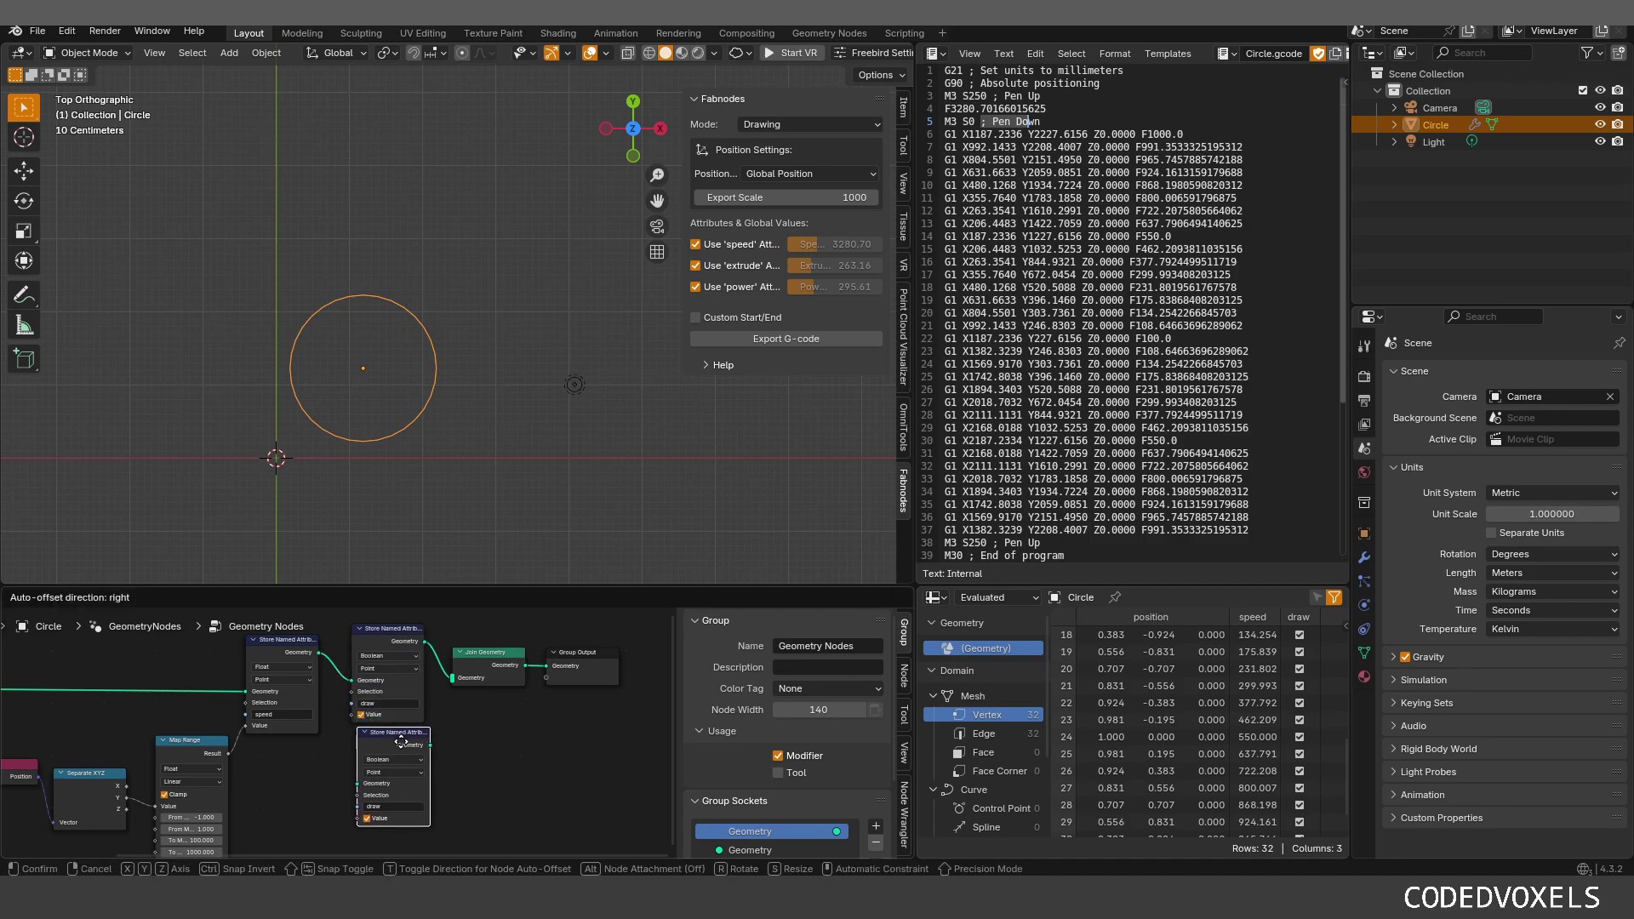
left_click_drag(320, 654, 341, 773)
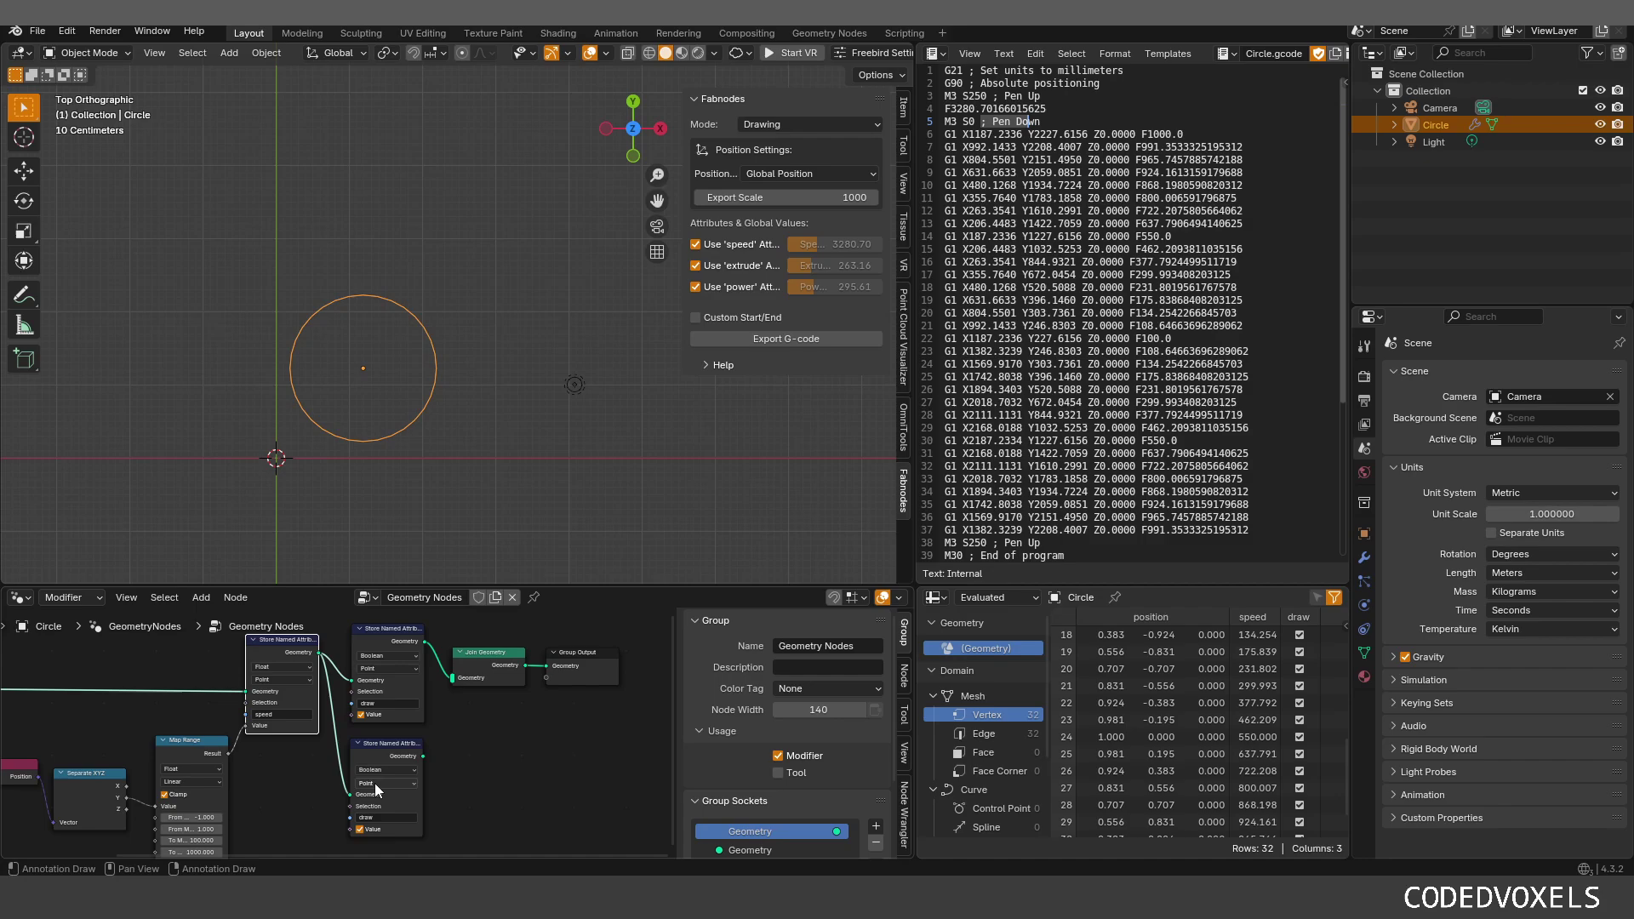
left_click_drag(423, 755, 452, 678)
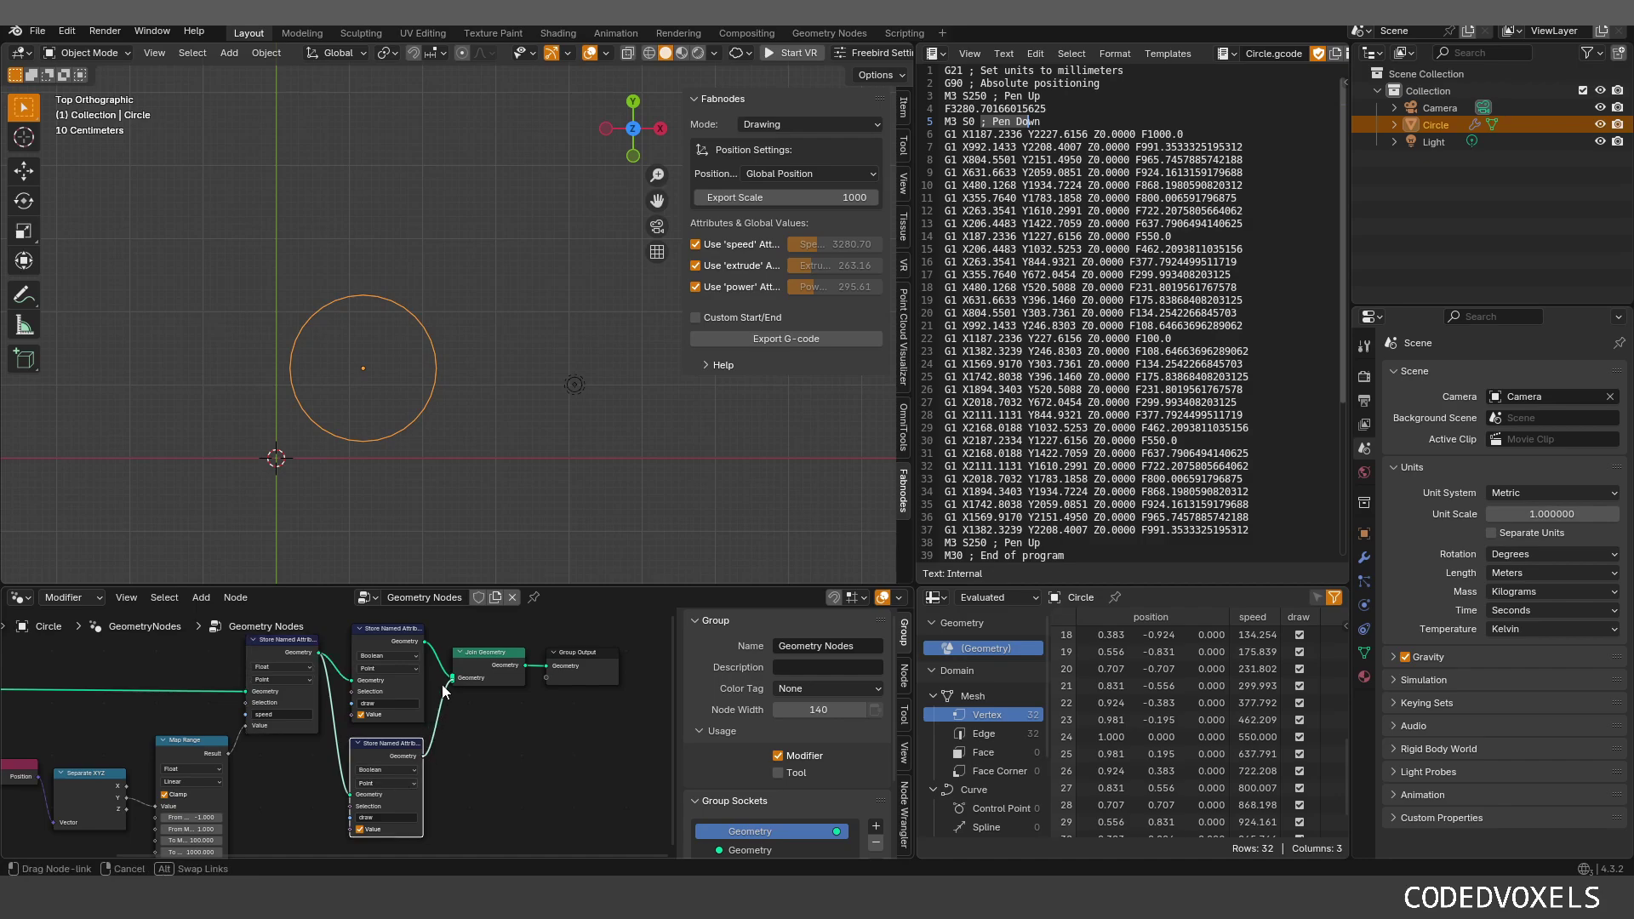
left_click(360, 828)
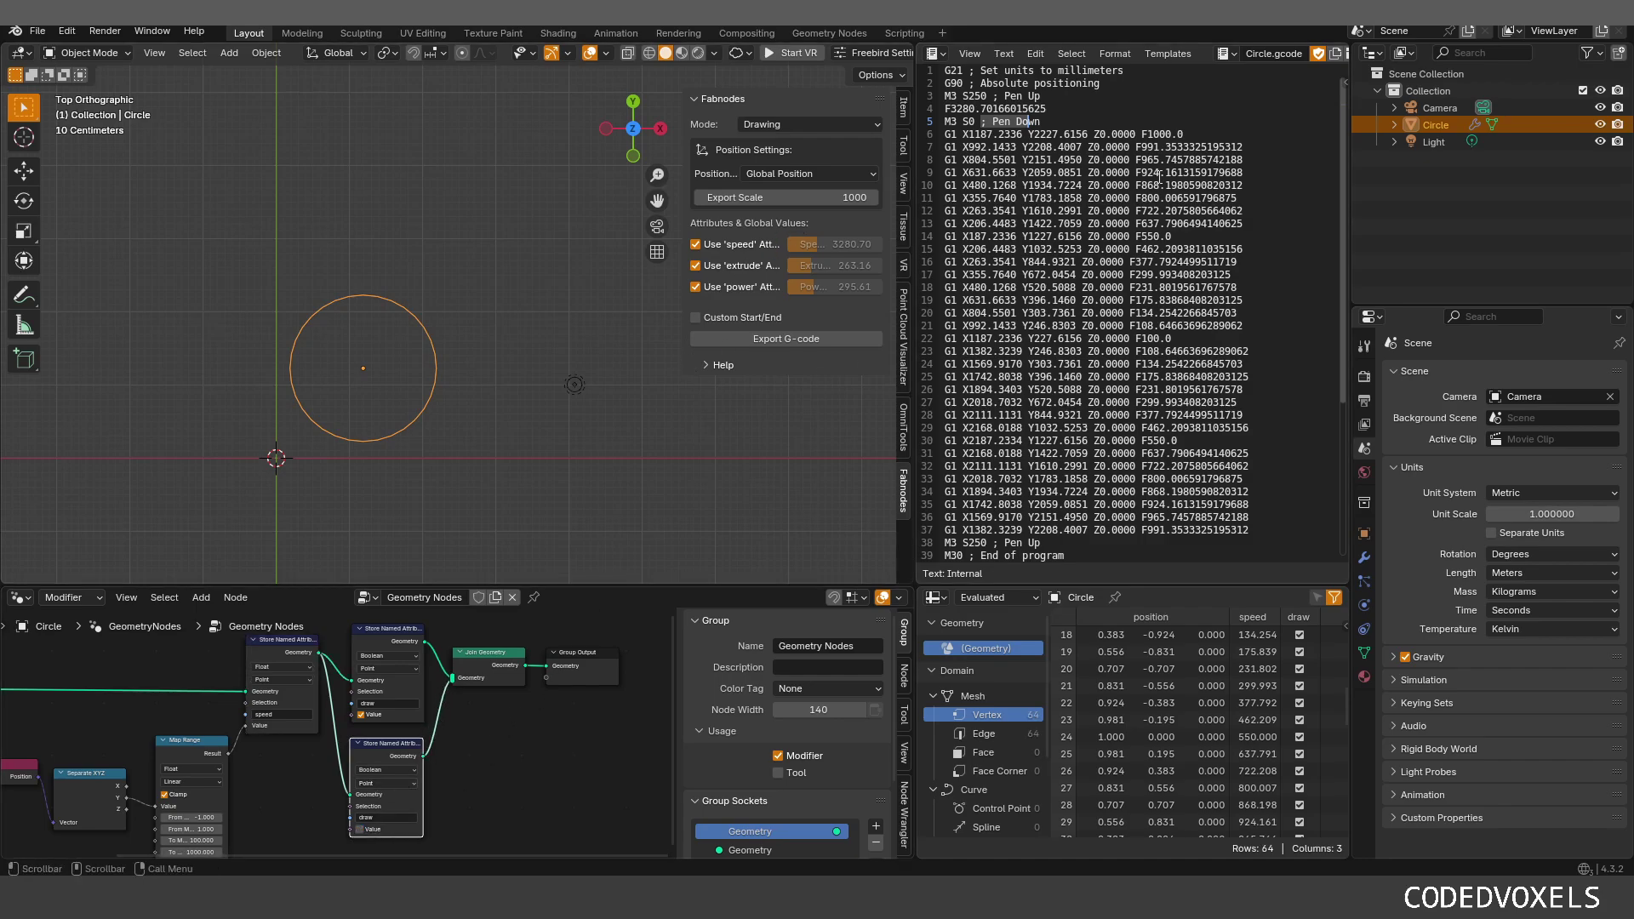
left_click_drag(497, 655, 507, 645)
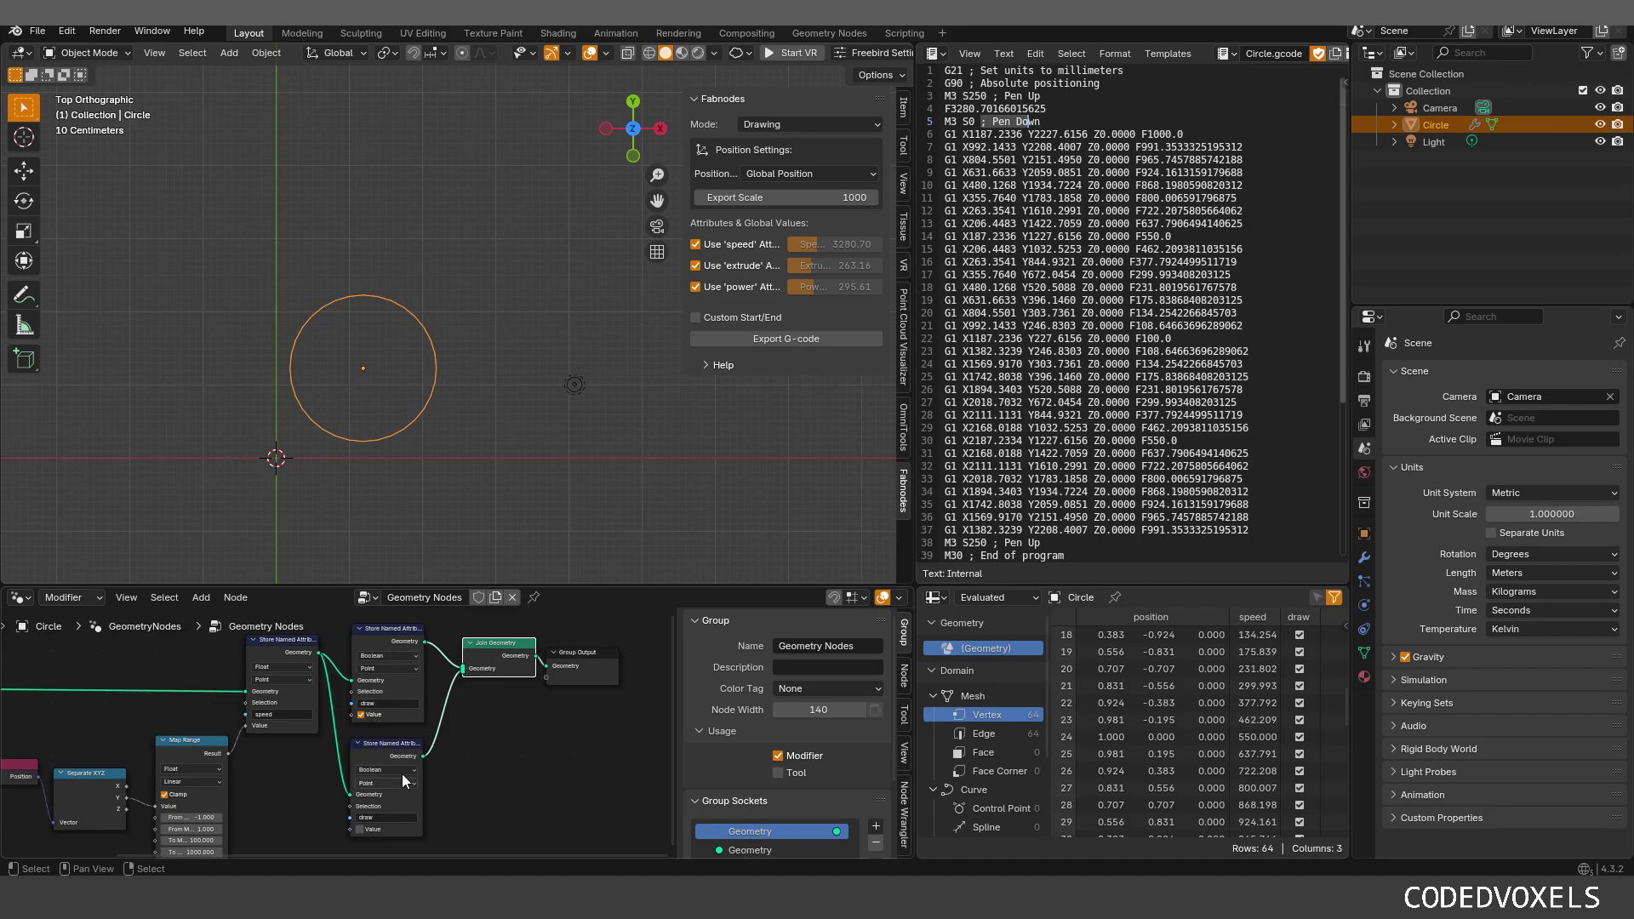
Step: Re-export Circle.gcode and check its 72 lines, including Pen Up on line 3 and Pen Down on line 5
left_click(789, 338)
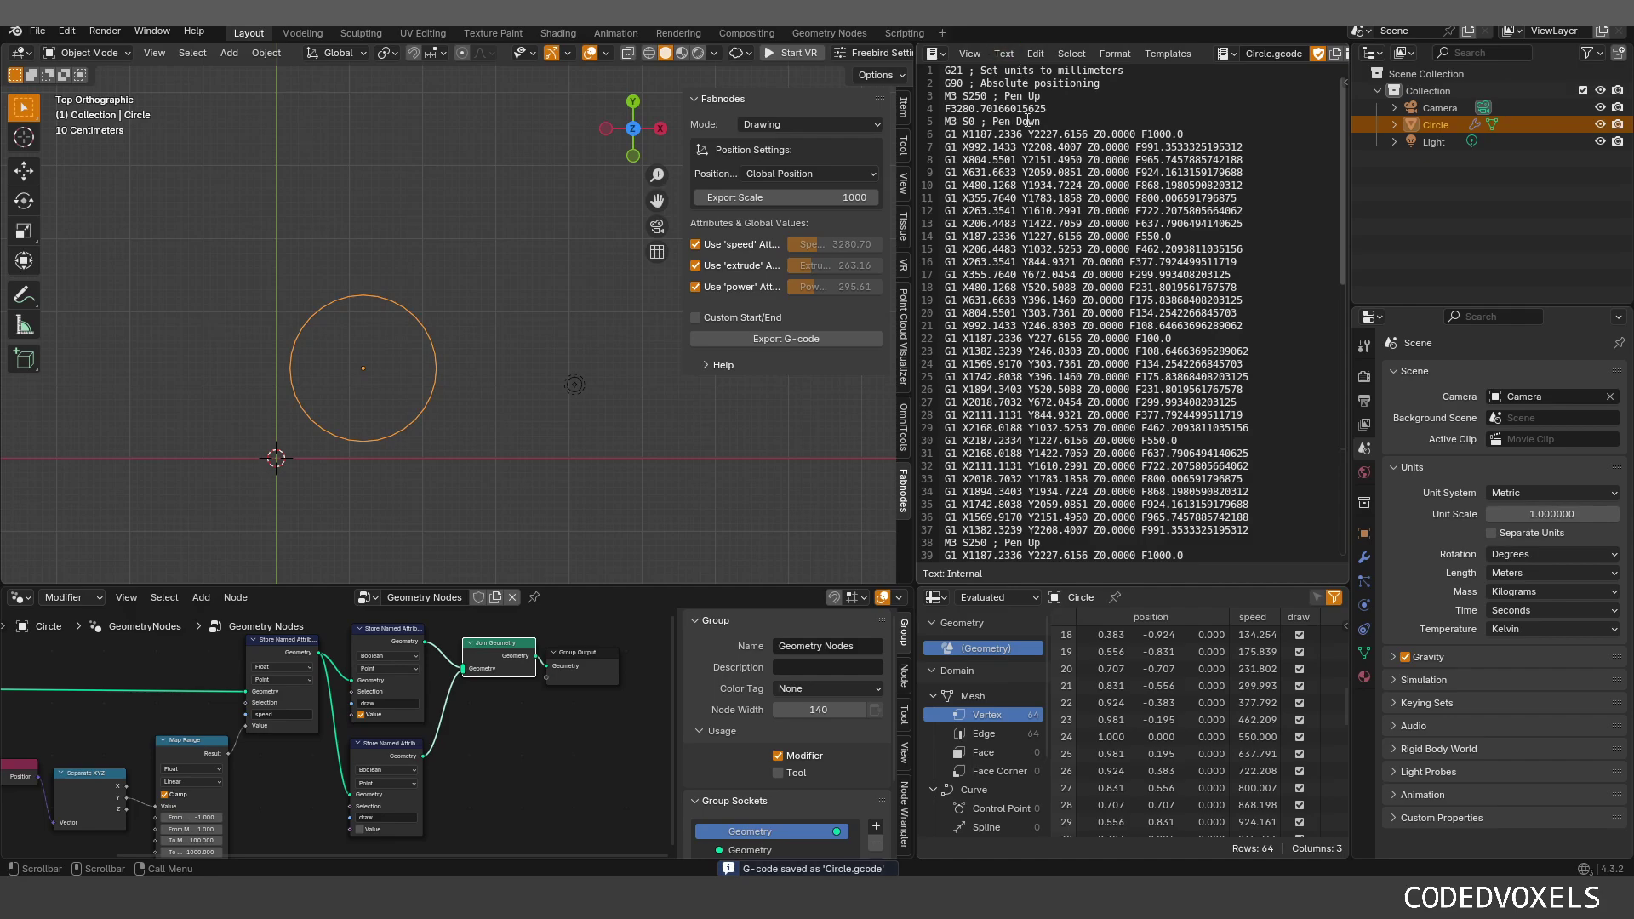
scroll(1031, 440, "down", 11)
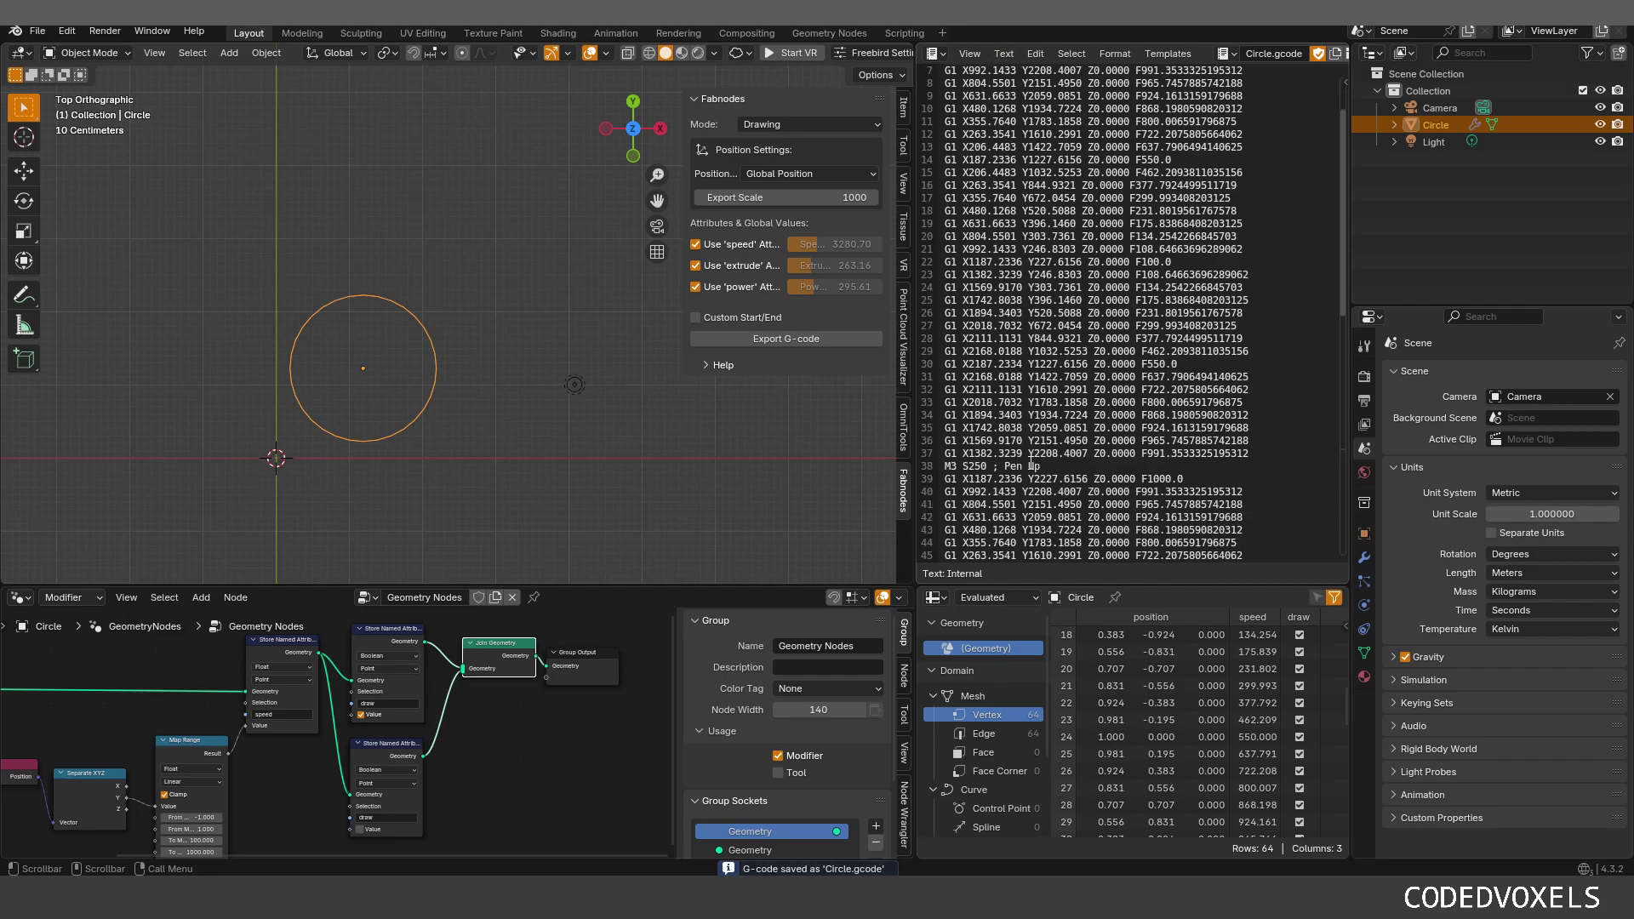
scroll(1076, 389, "down", 1)
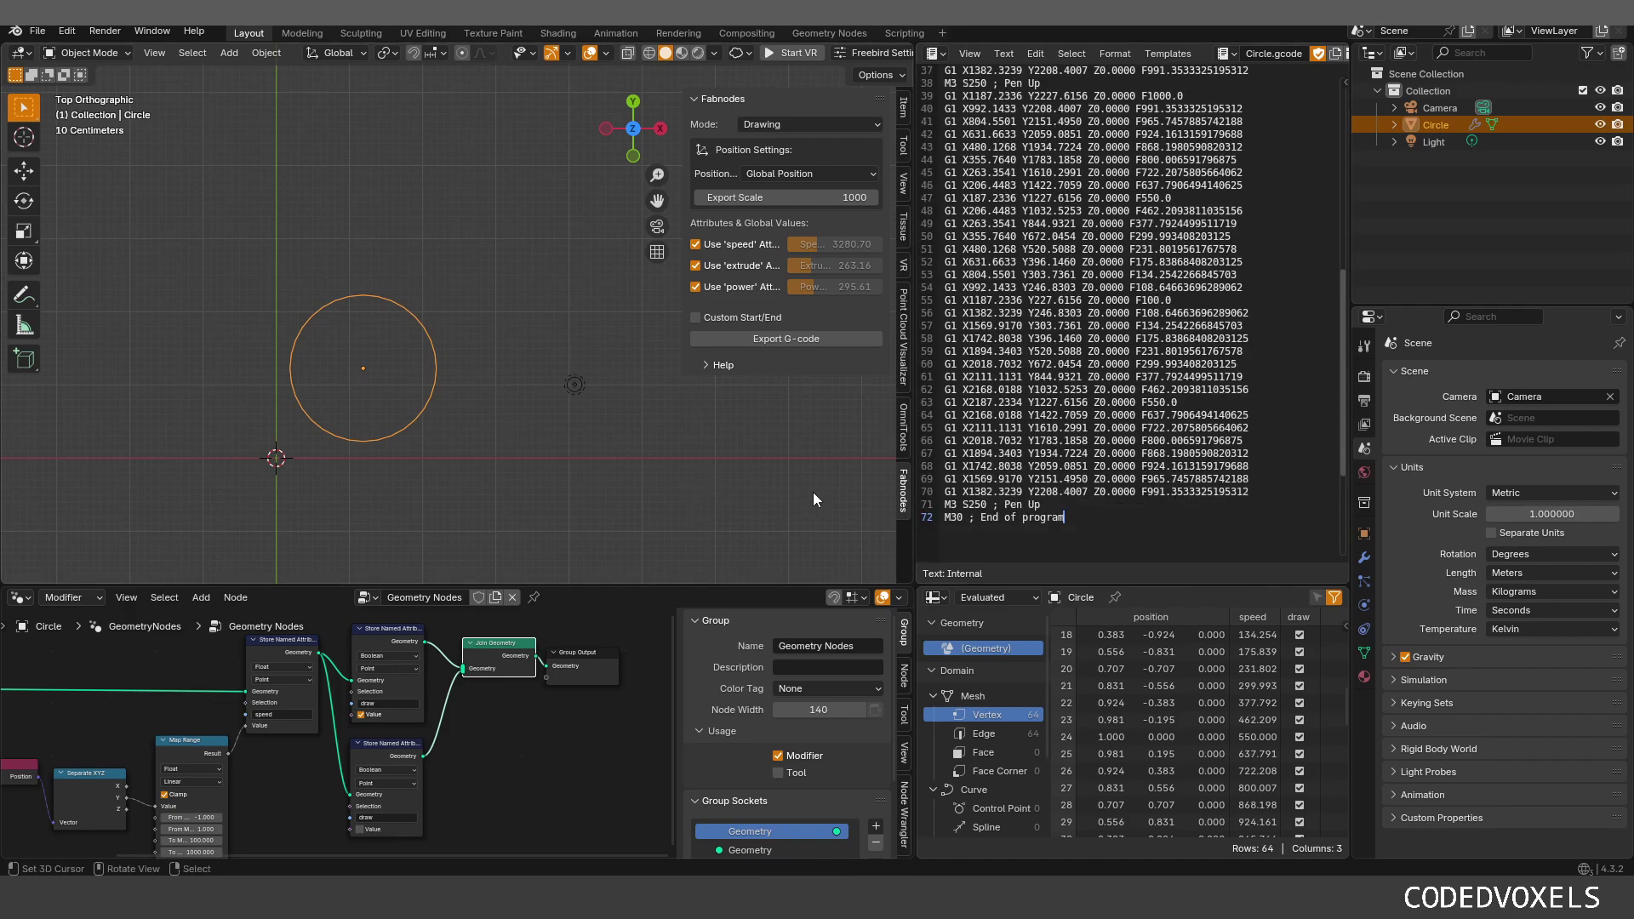
scroll(1105, 252, "up", 12)
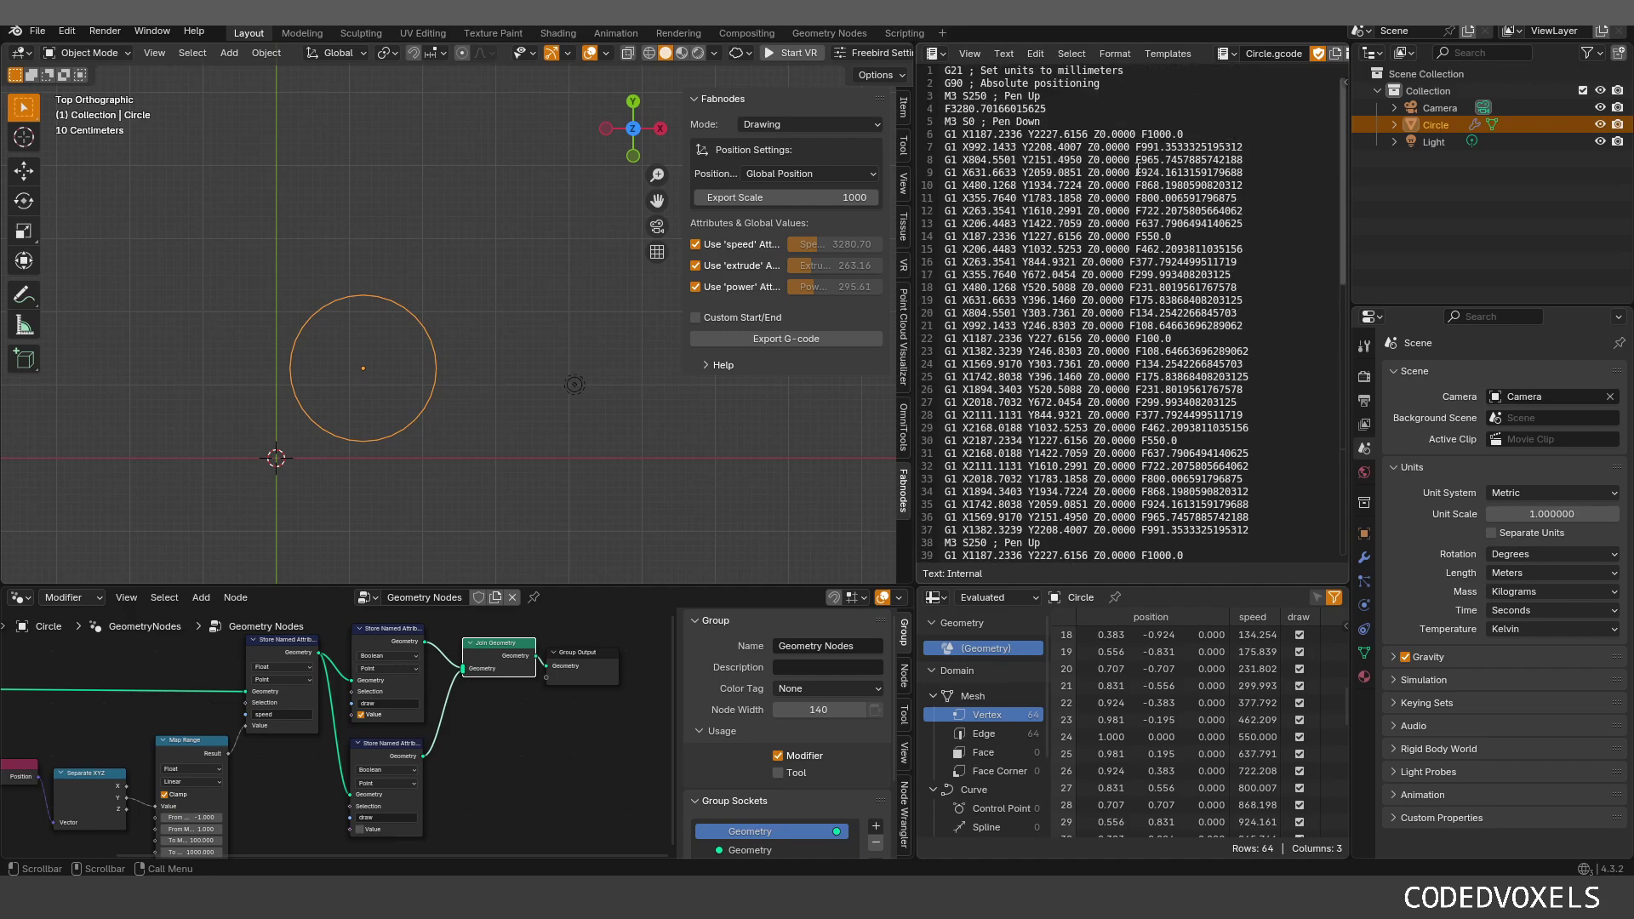
left_click(957, 95)
left_click(1000, 121)
scroll(1037, 376, "down", 4)
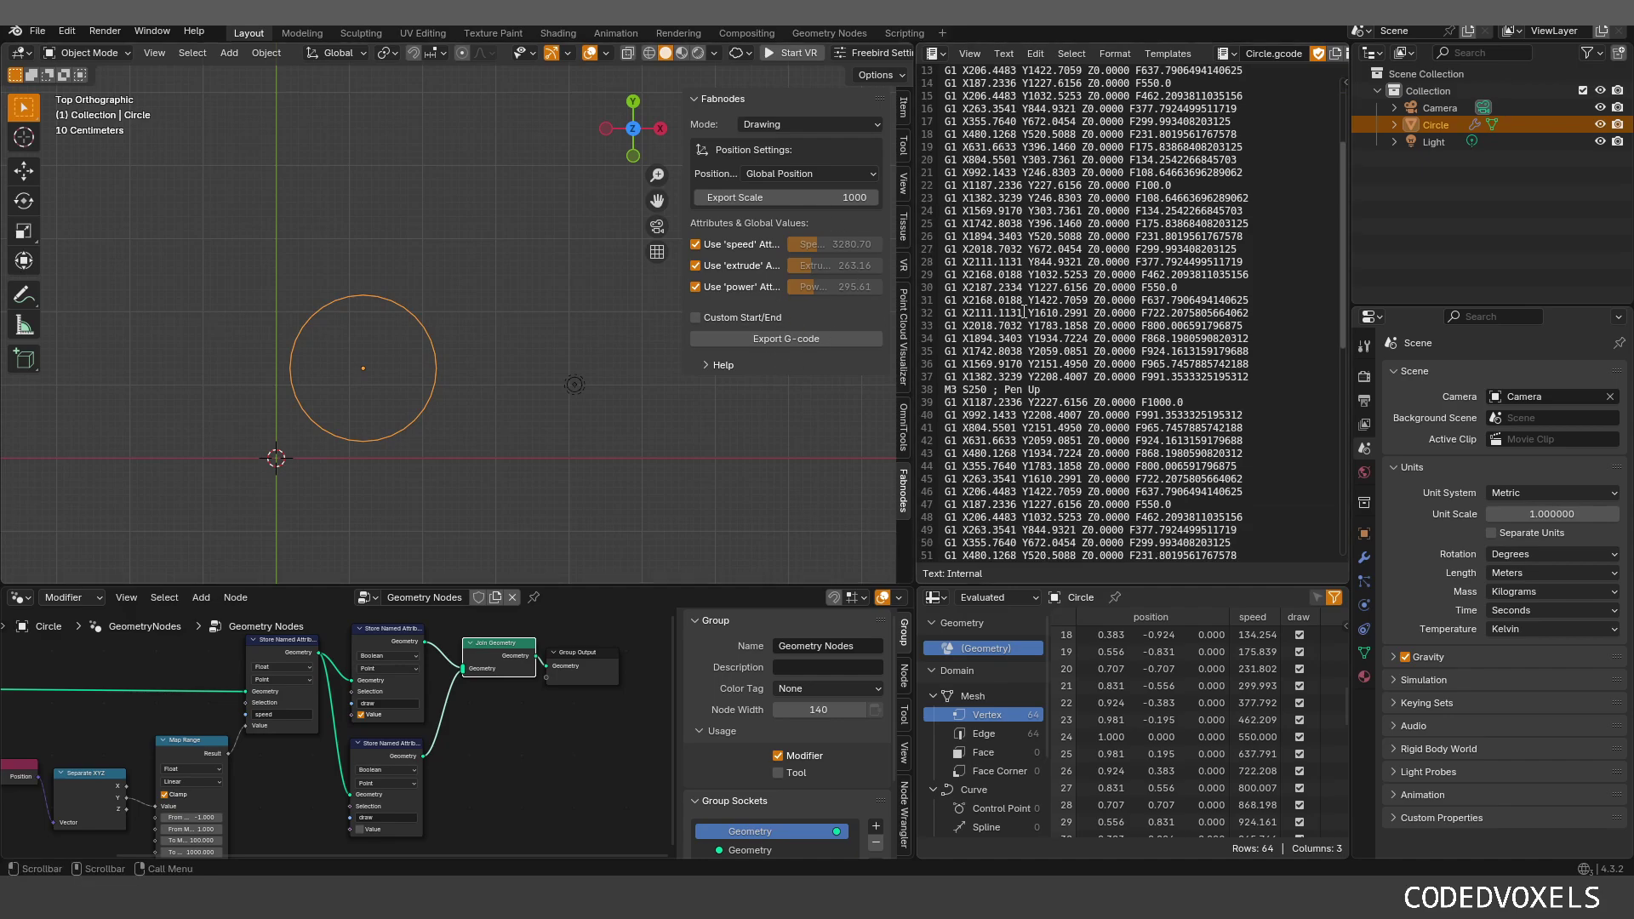
scroll(999, 288, "down", 4)
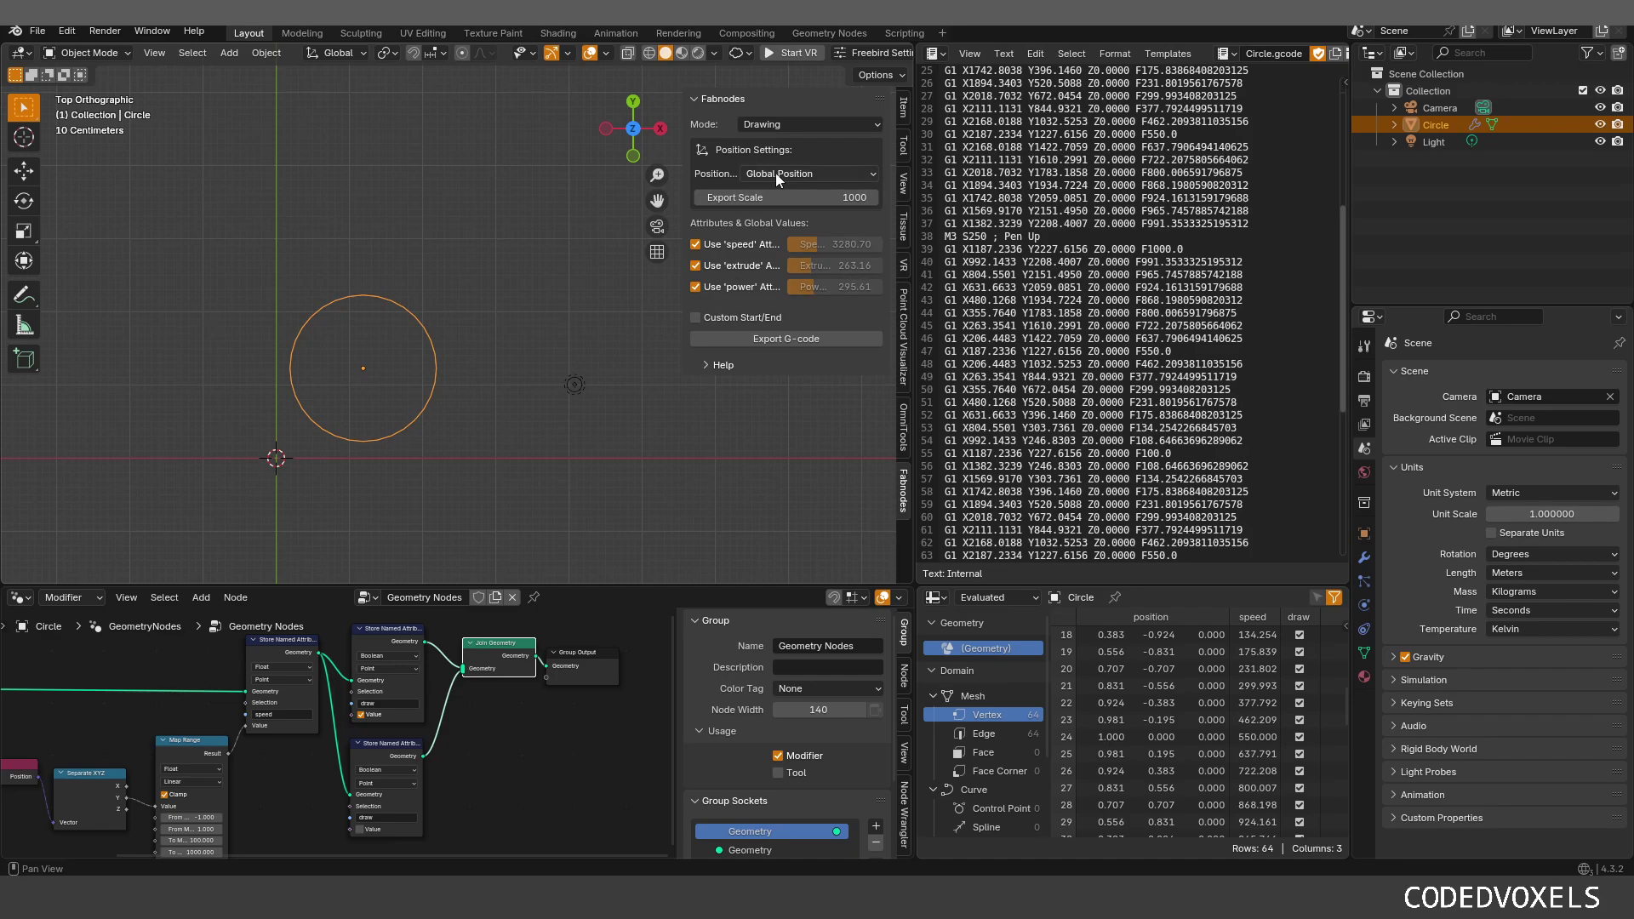
scroll(1046, 398, "down", 3)
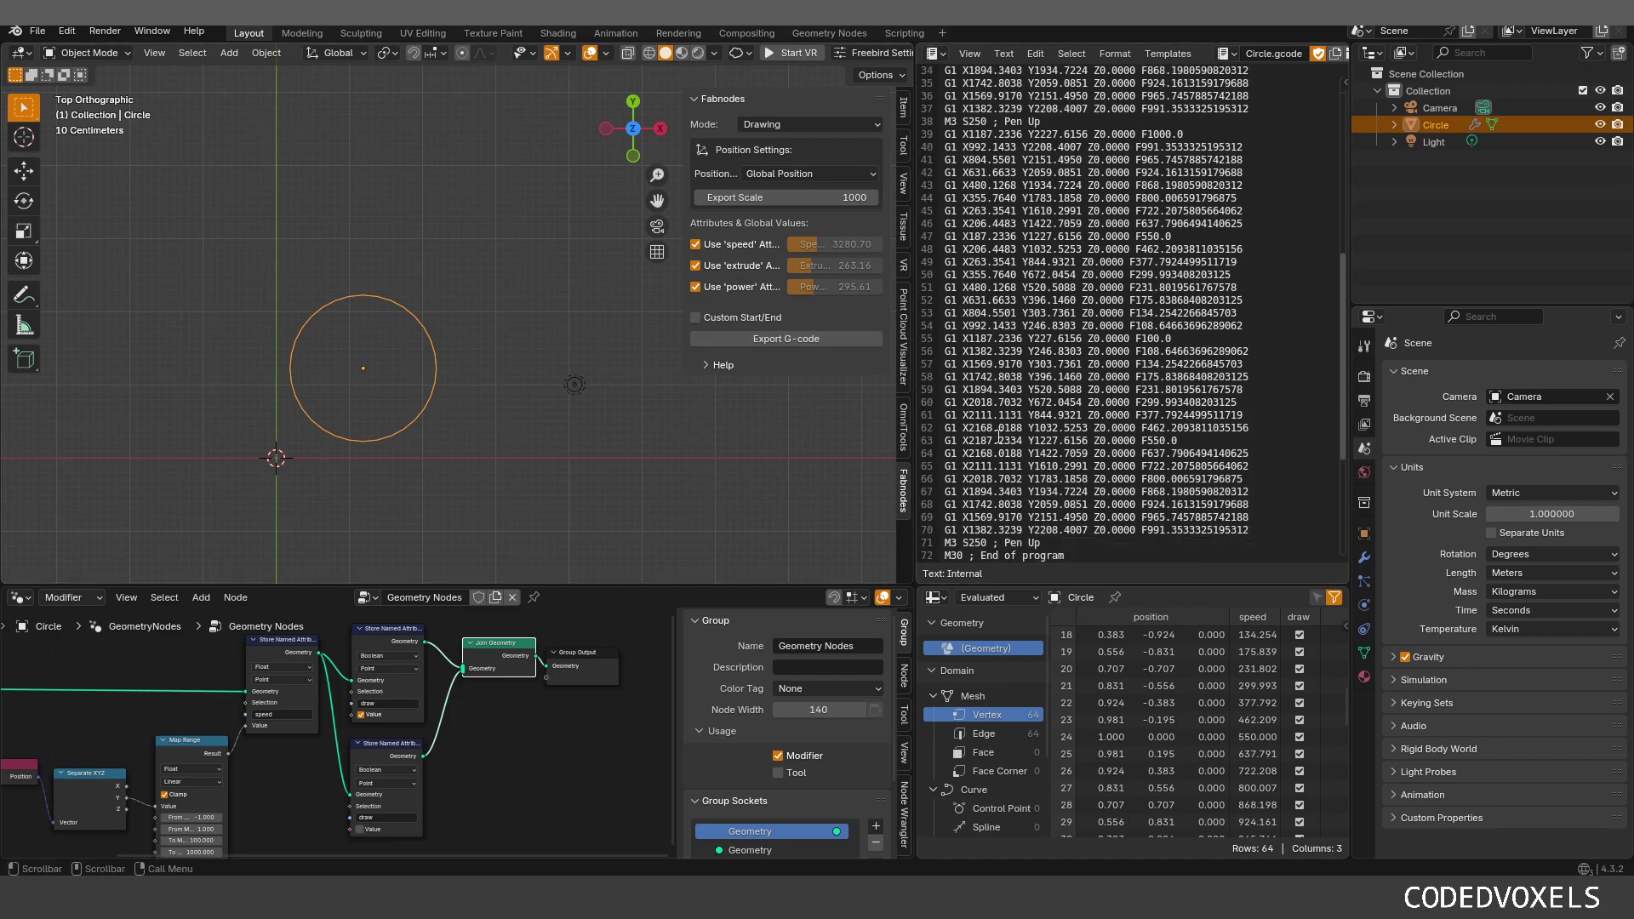
left_click(1039, 377)
middle_click_drag(590, 641, 563, 634)
left_click_drag(556, 655, 565, 665)
key("Home")
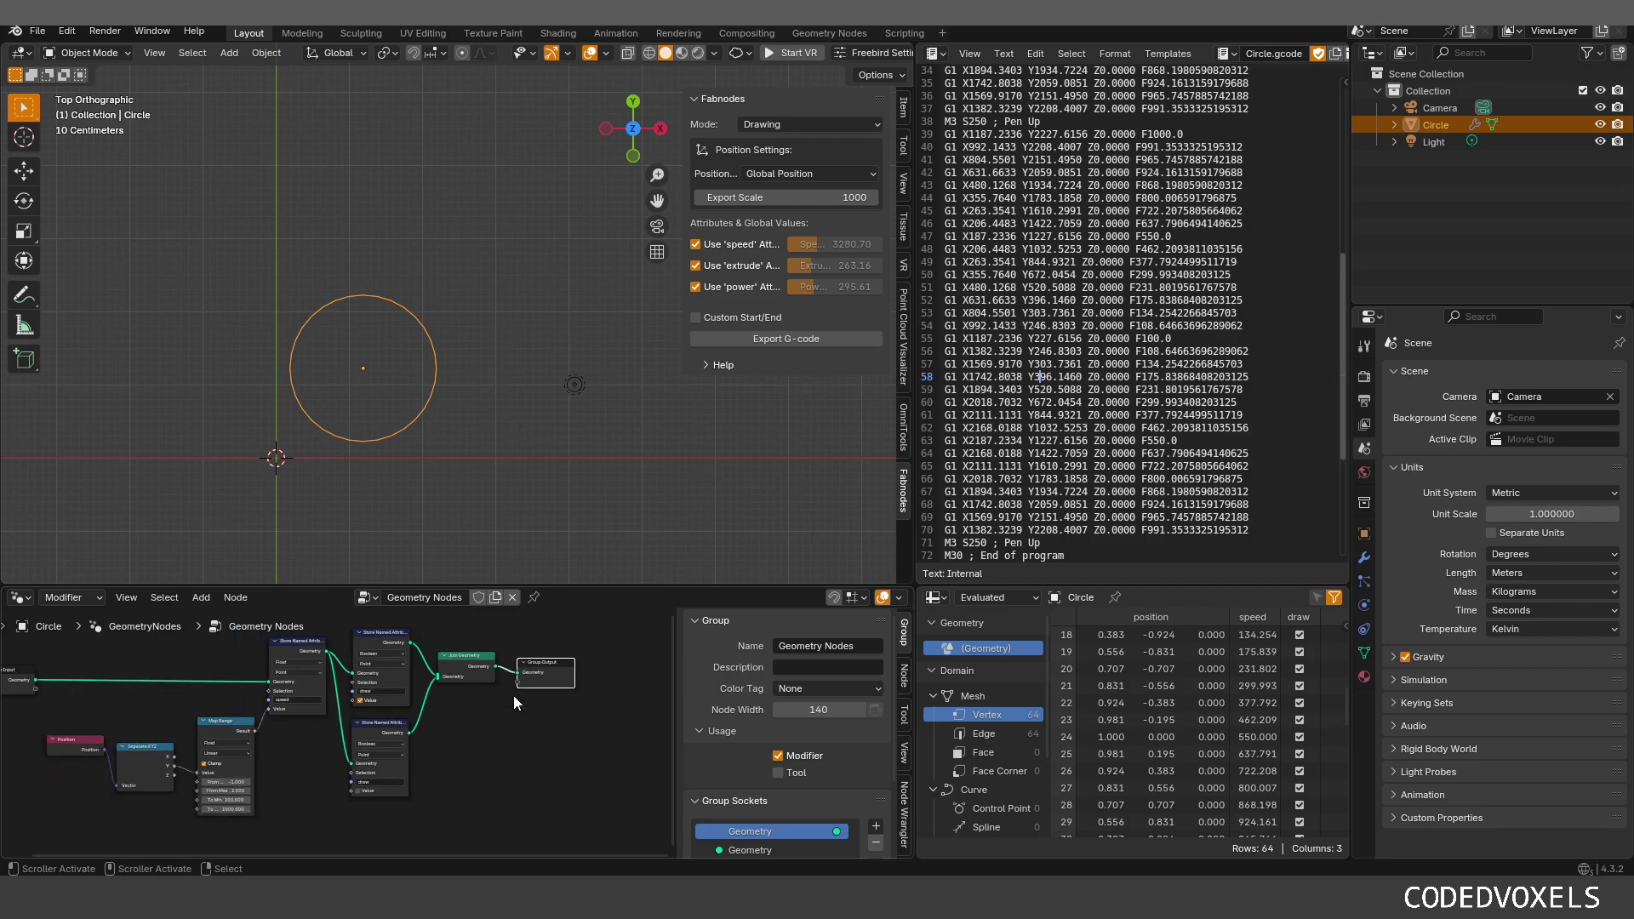
scroll(1054, 420, "down", 1)
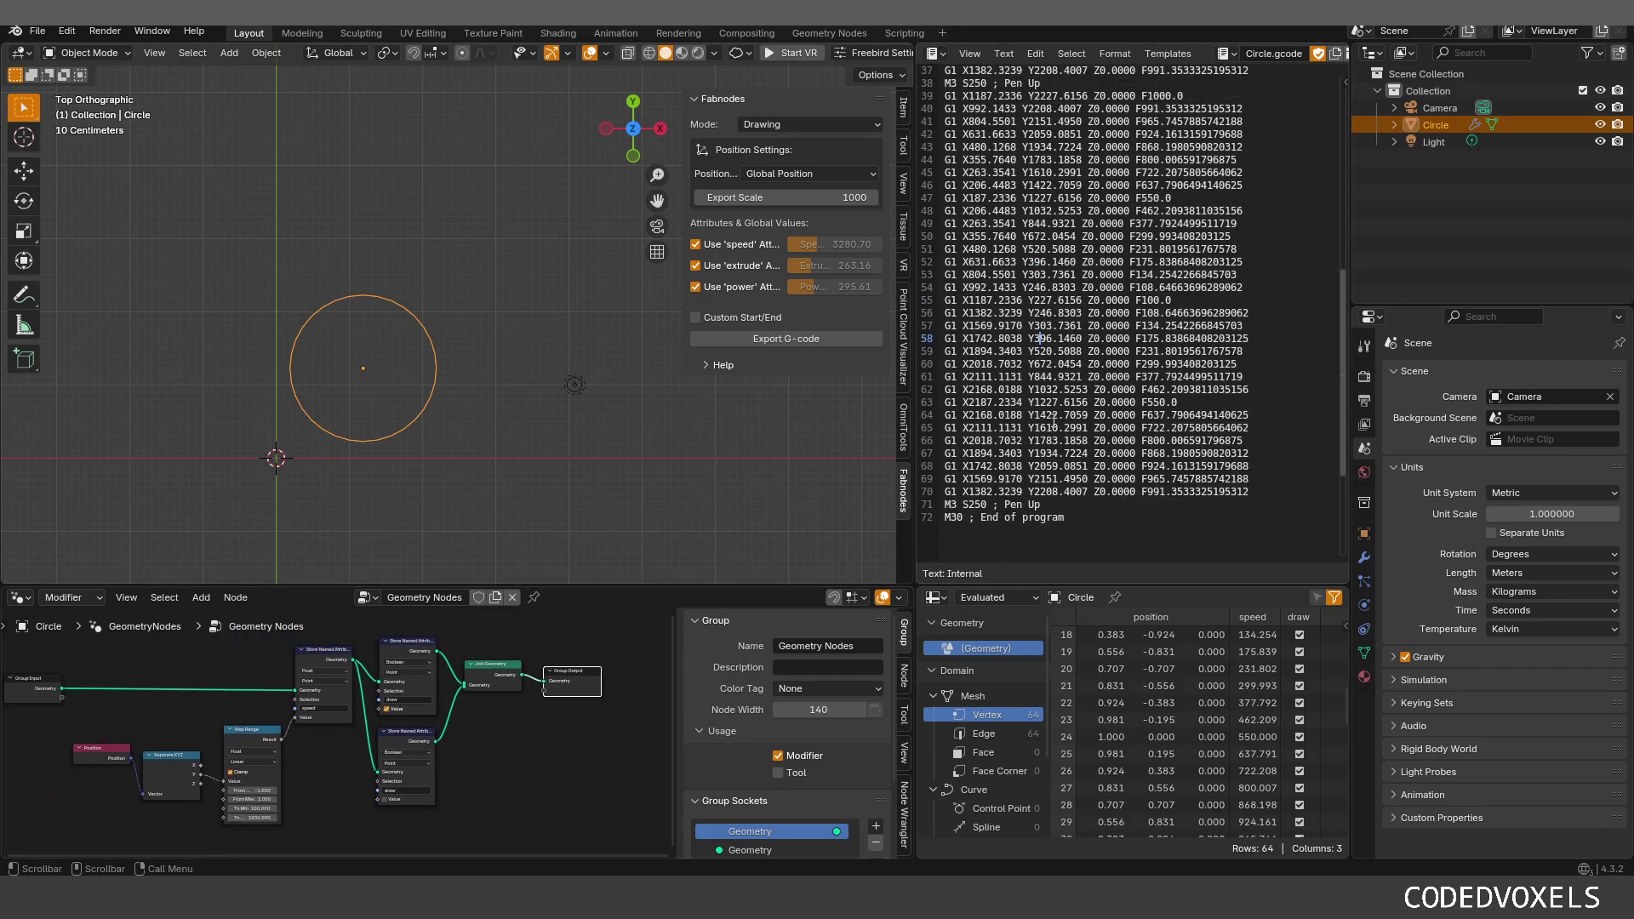
left_click(1053, 493)
left_click_drag(1040, 505, 943, 506)
scroll(1064, 341, "up", 7)
left_click_drag(1064, 337, 959, 325)
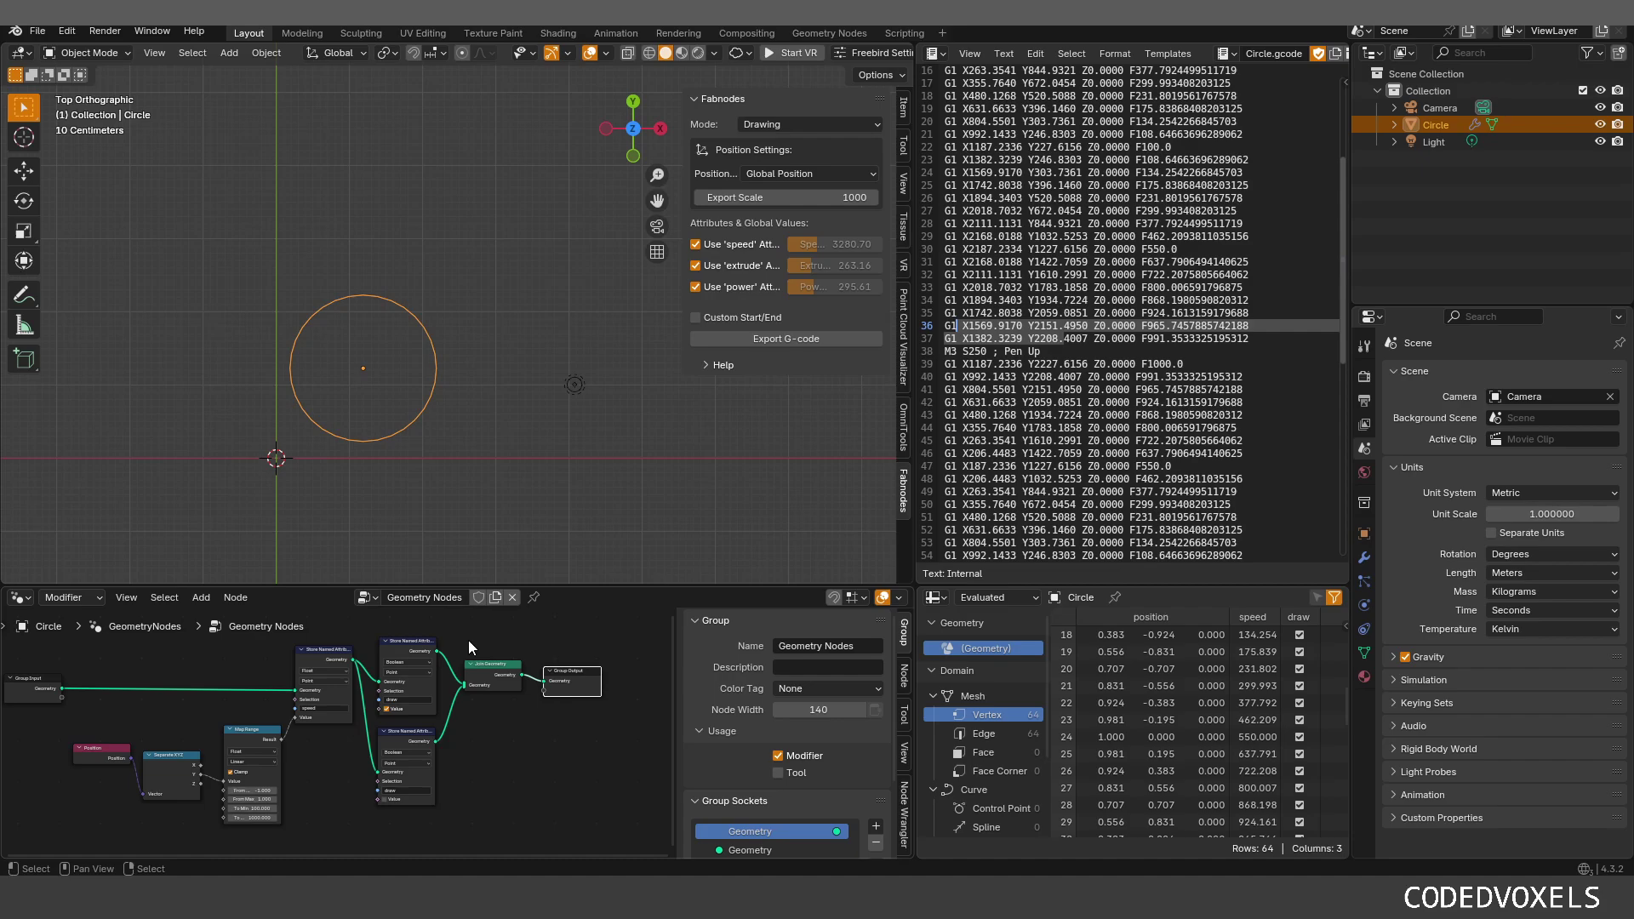
left_click(468, 640)
scroll(1107, 383, "up", 5)
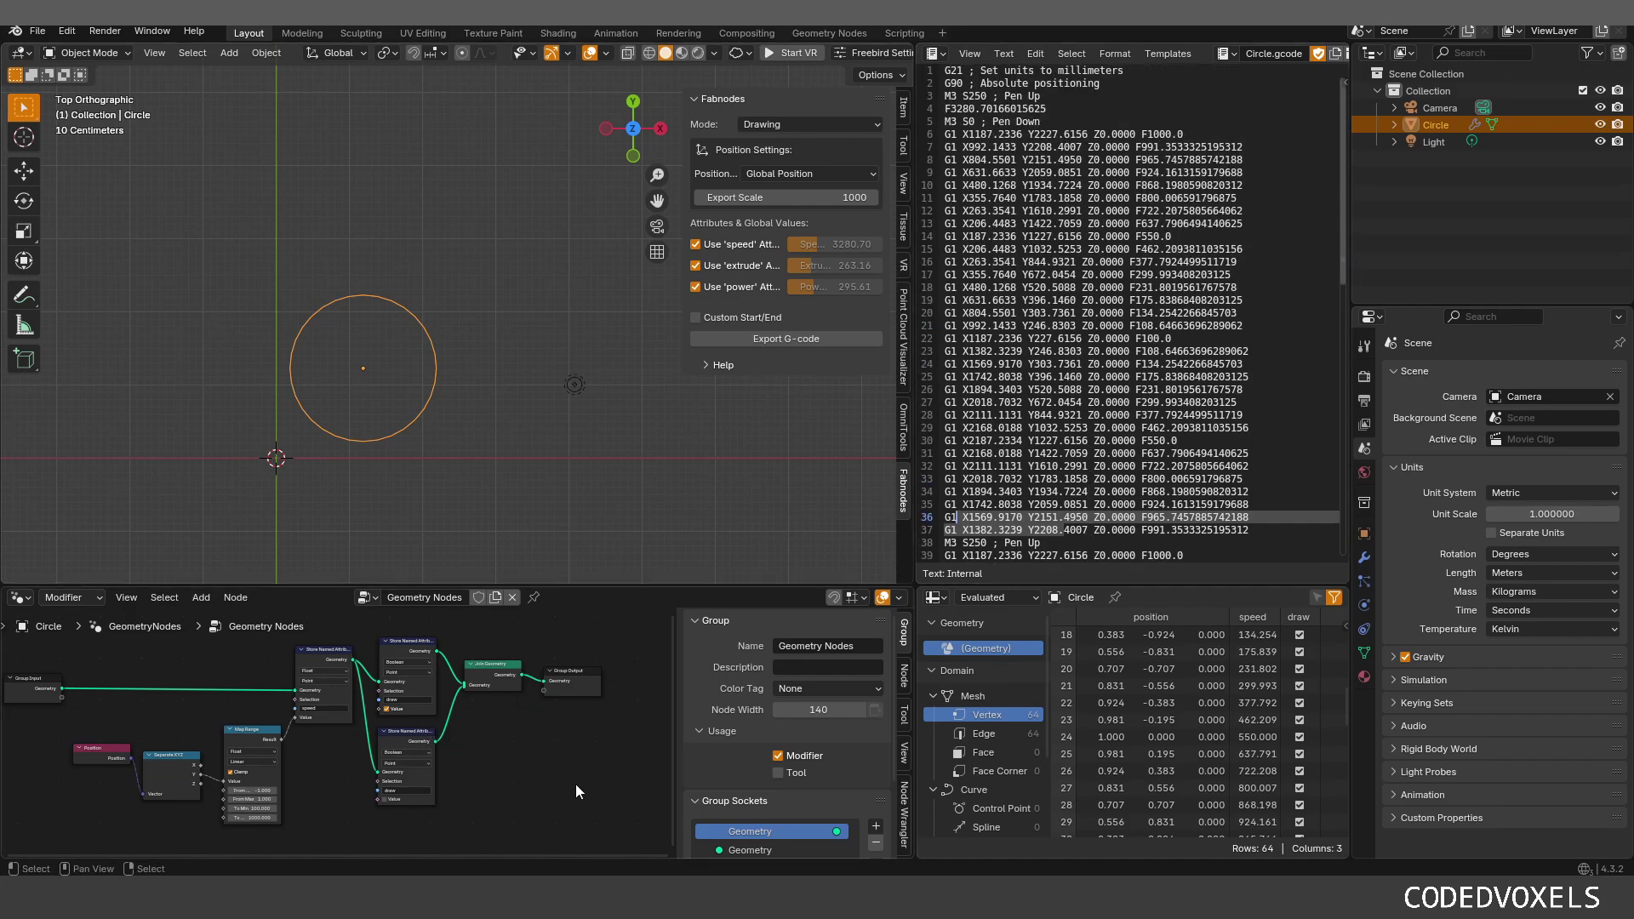
scroll(415, 799, "down", 1)
scroll(473, 779, "down", 1, "ctrl")
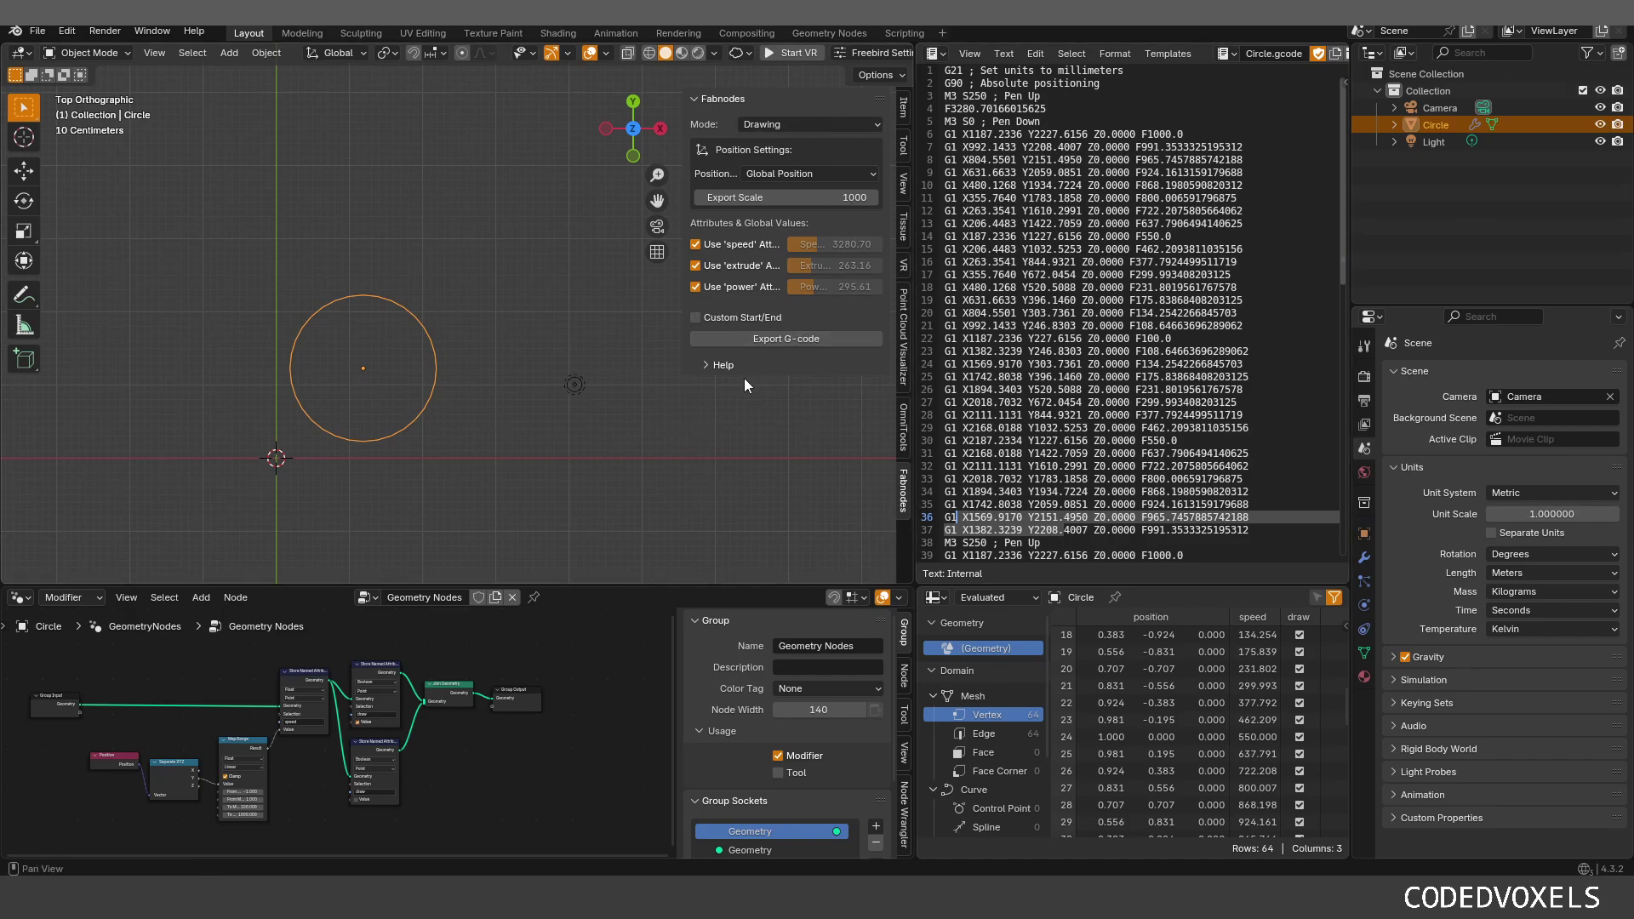
left_click(809, 124)
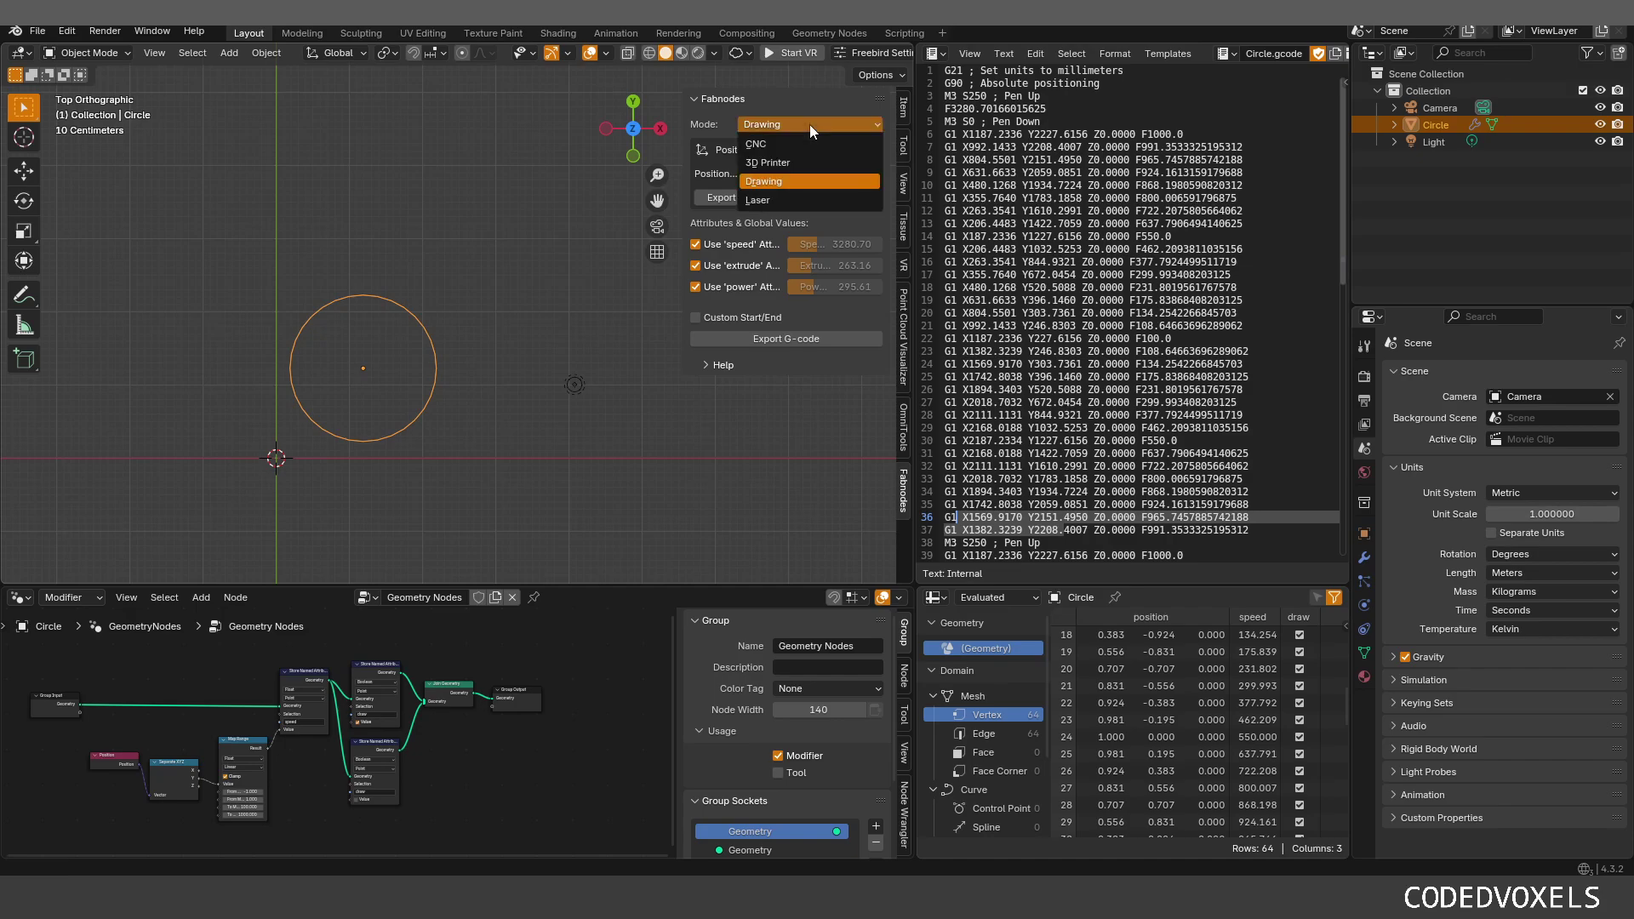
left_click(645, 443)
scroll(264, 510, "down", 1)
scroll(272, 732, "up", 2)
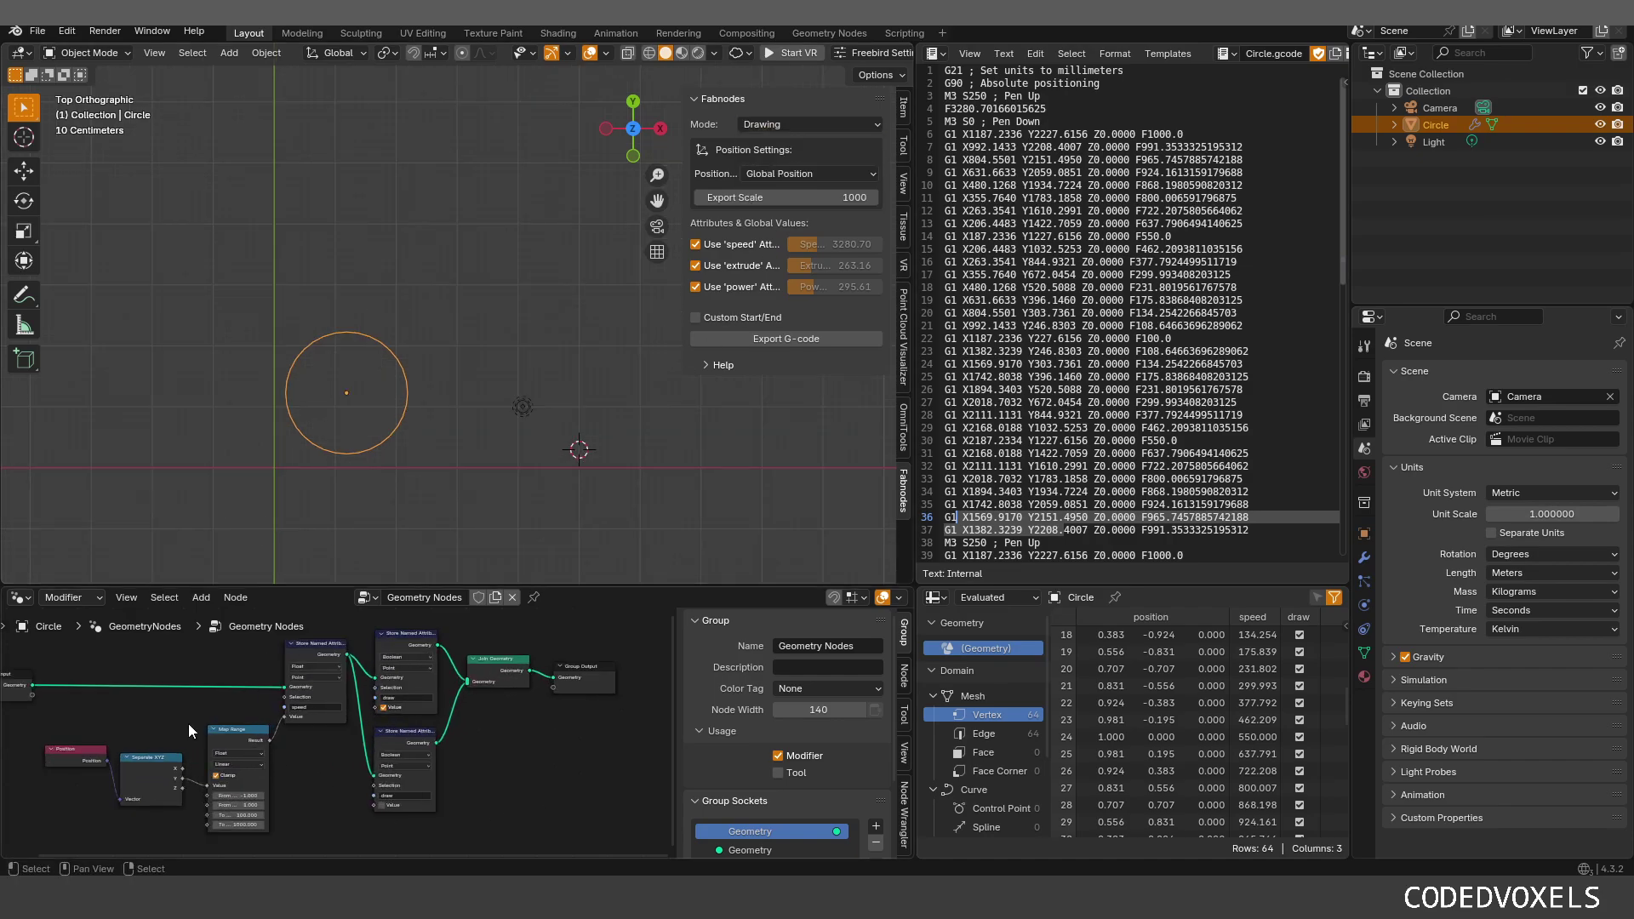
scroll(410, 737, "right", 1, "ctrl")
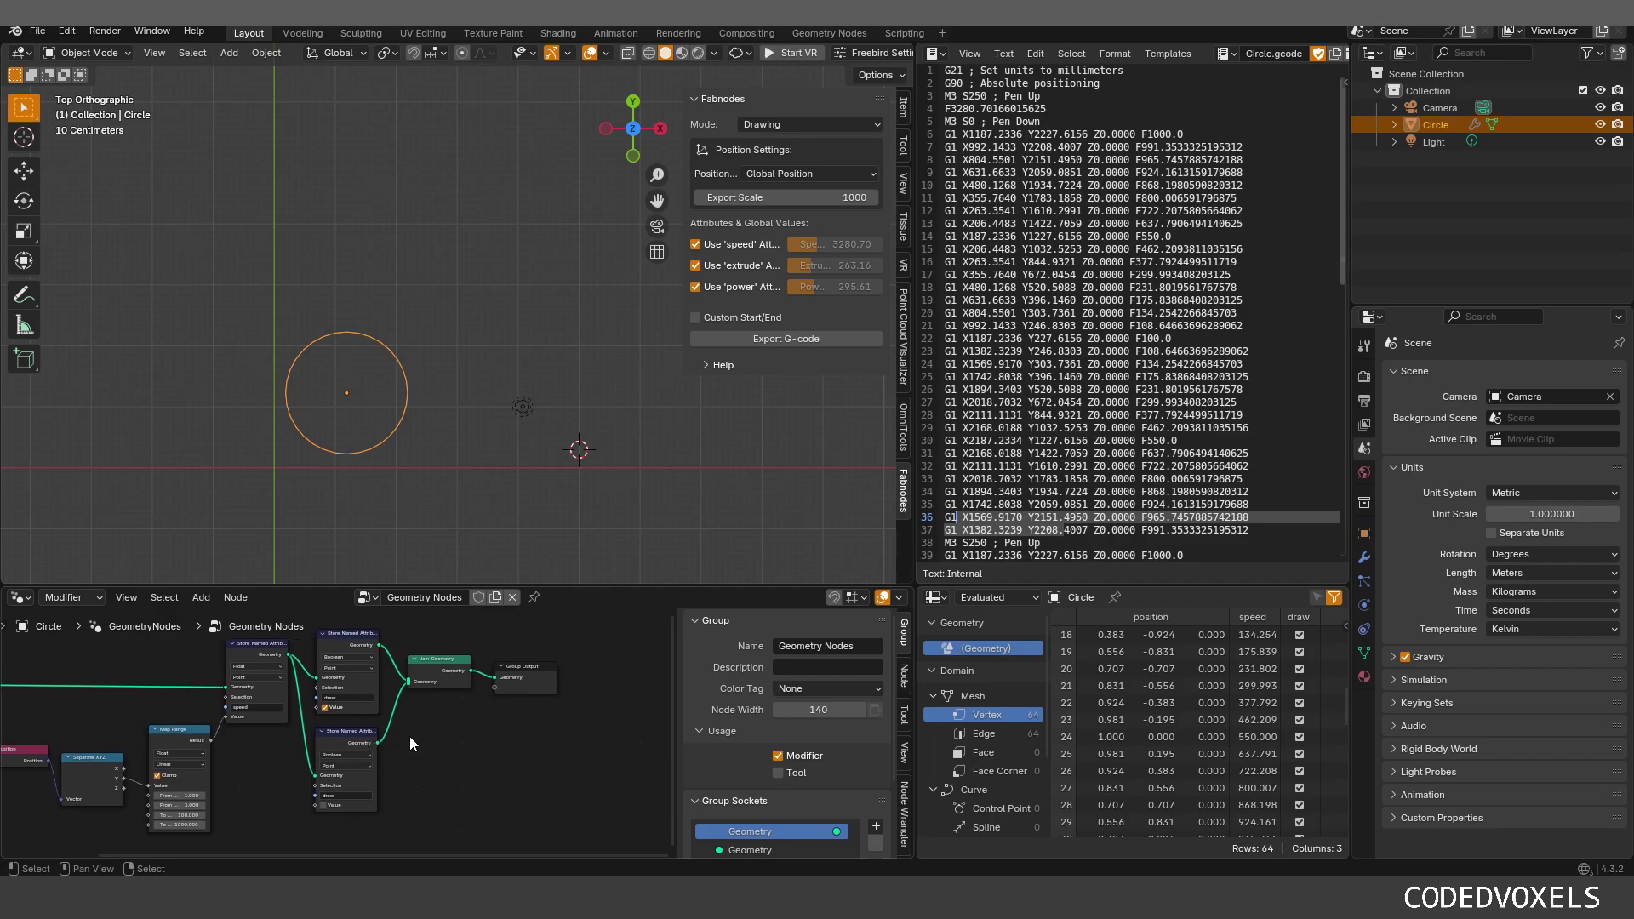
scroll(512, 705, "down", 1)
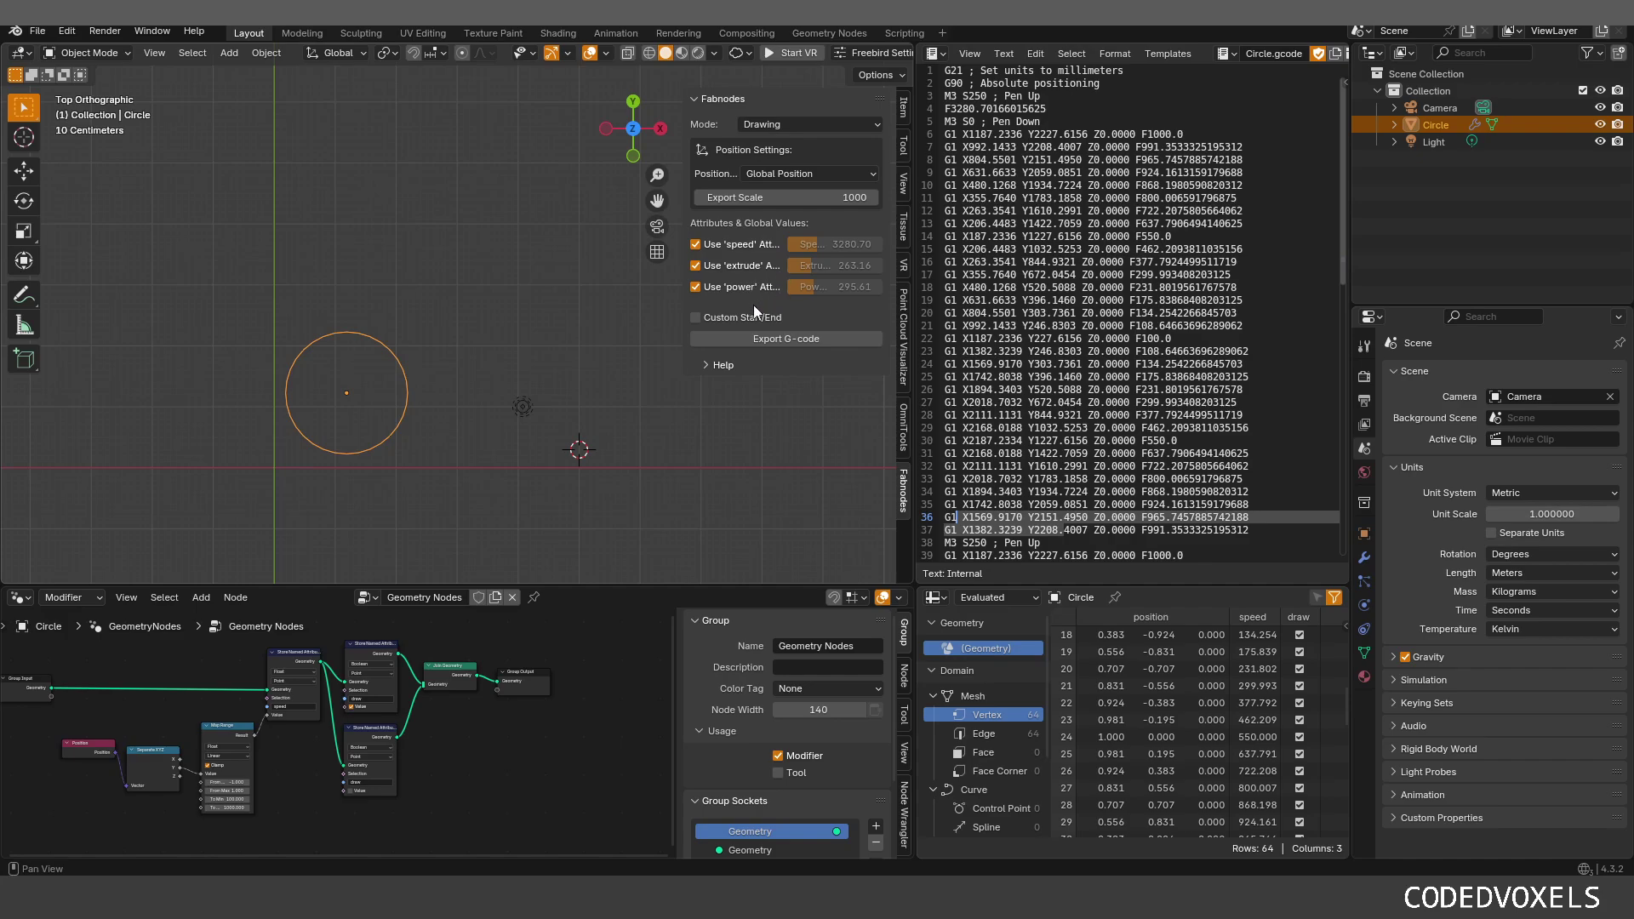
Step: Enable Custom Start/End G-code, keeping the machine mode on Drawing
left_click(697, 317)
left_click(804, 341)
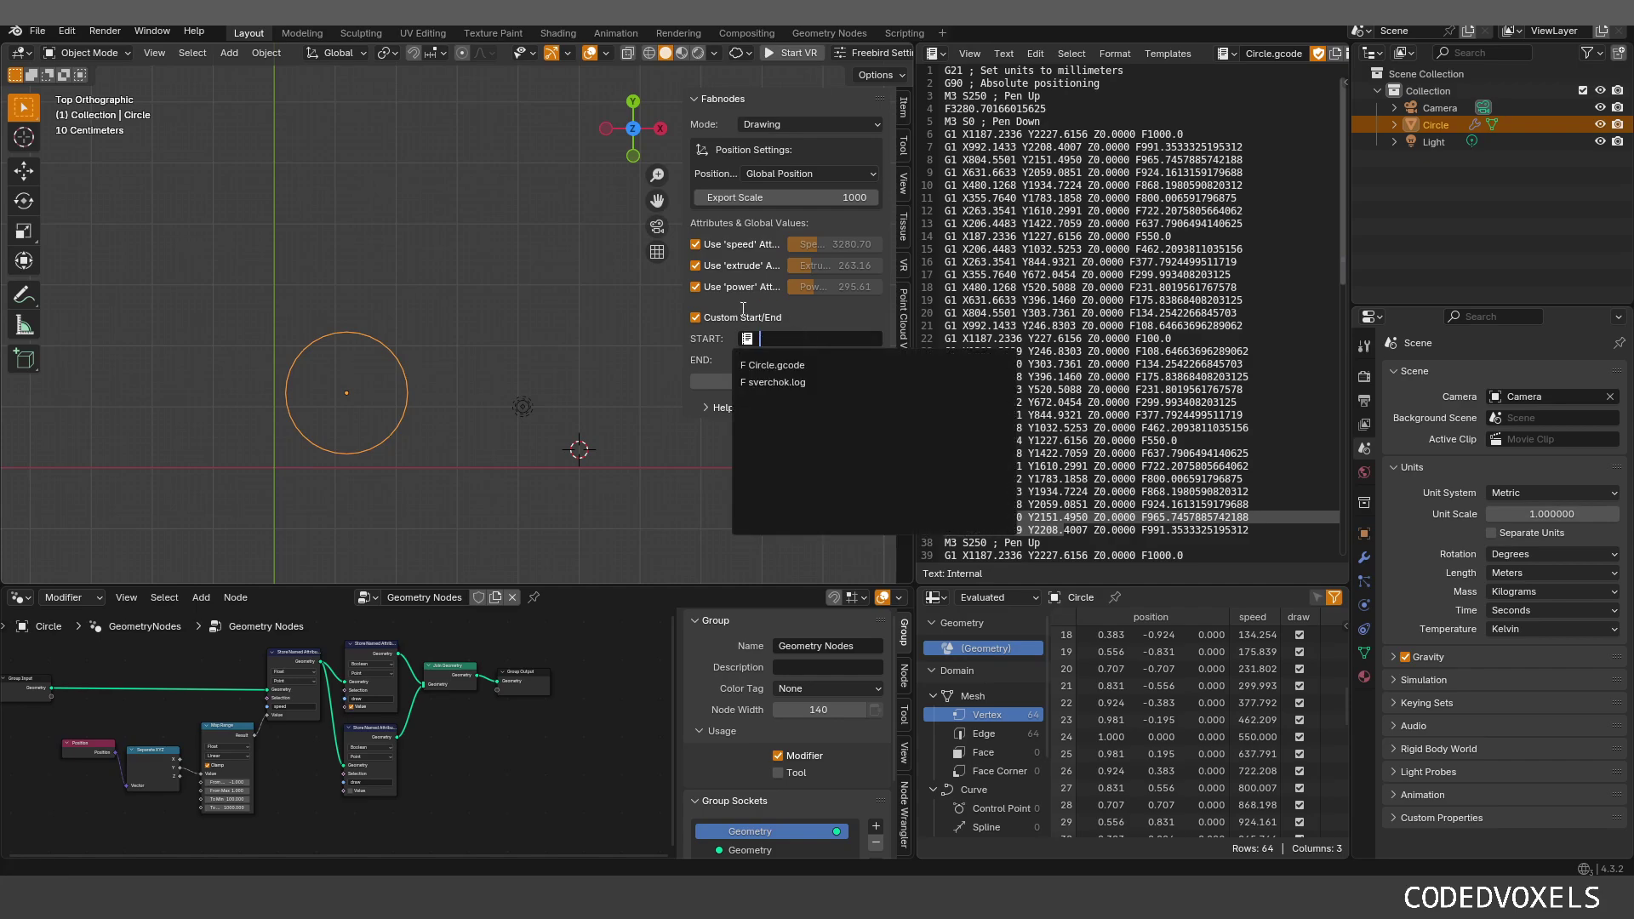
key("Escape")
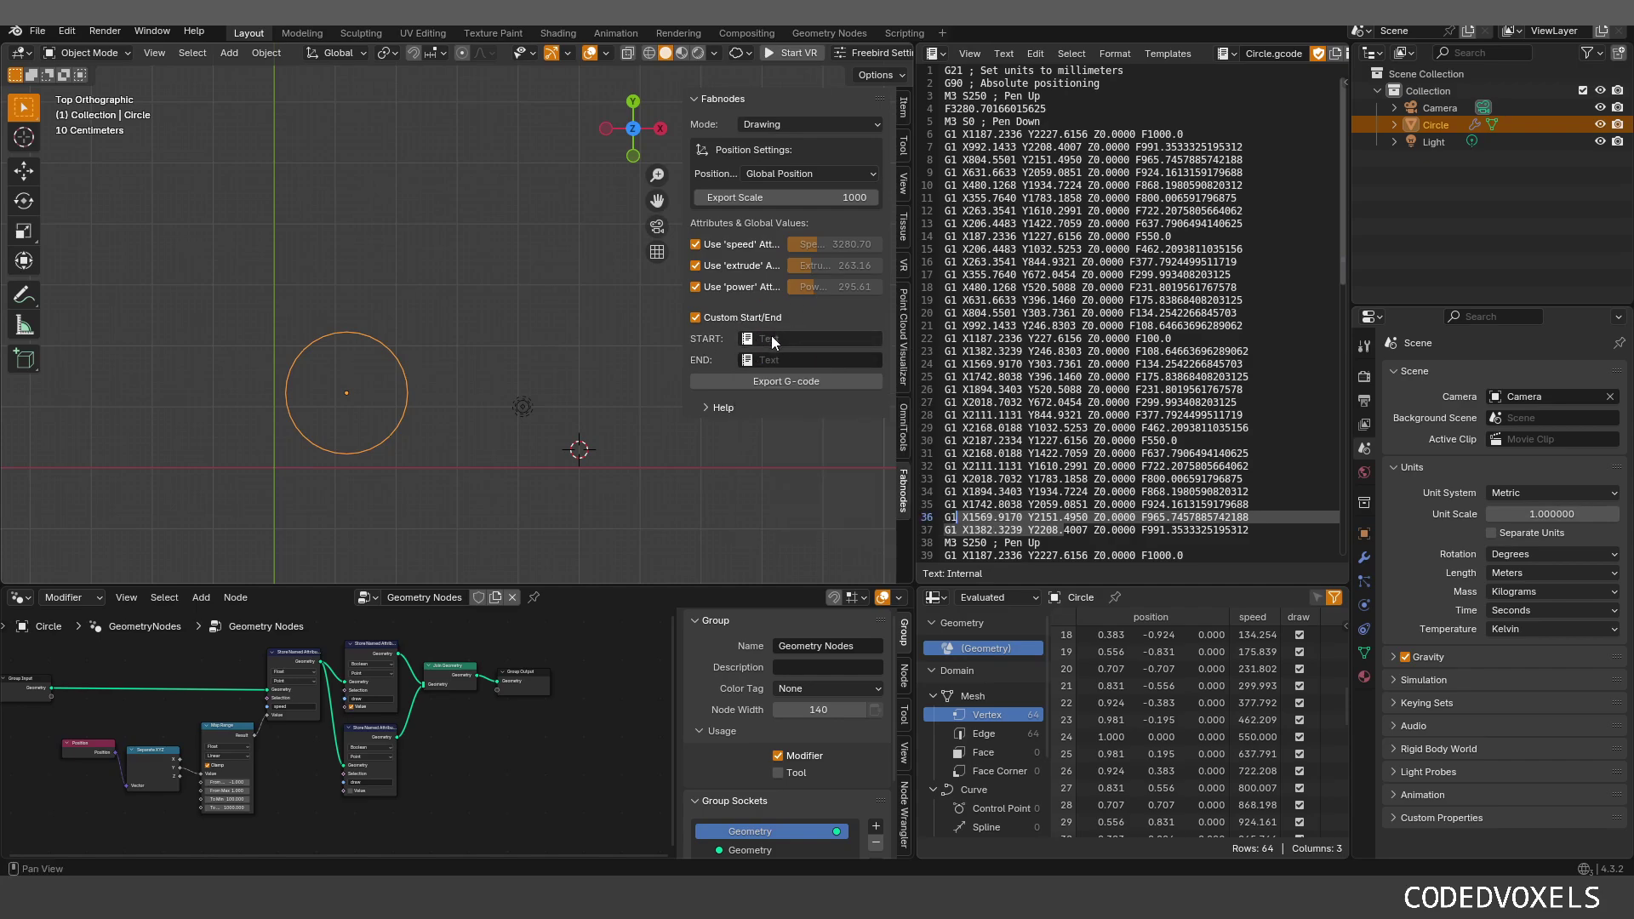
left_click(840, 124)
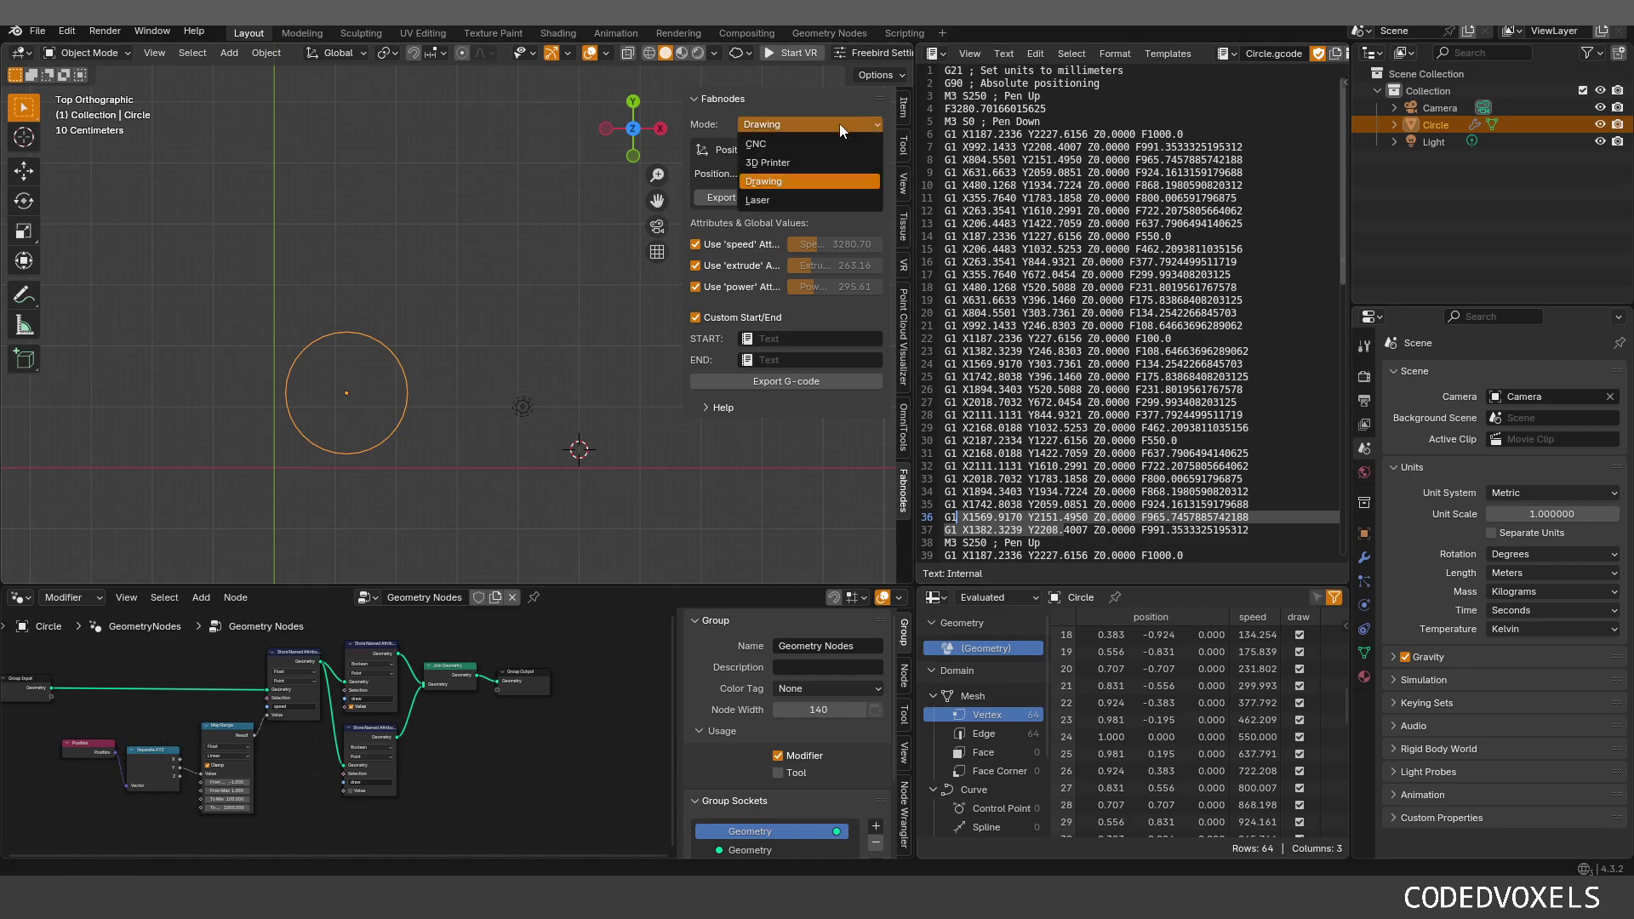
left_click(795, 181)
left_click(787, 124)
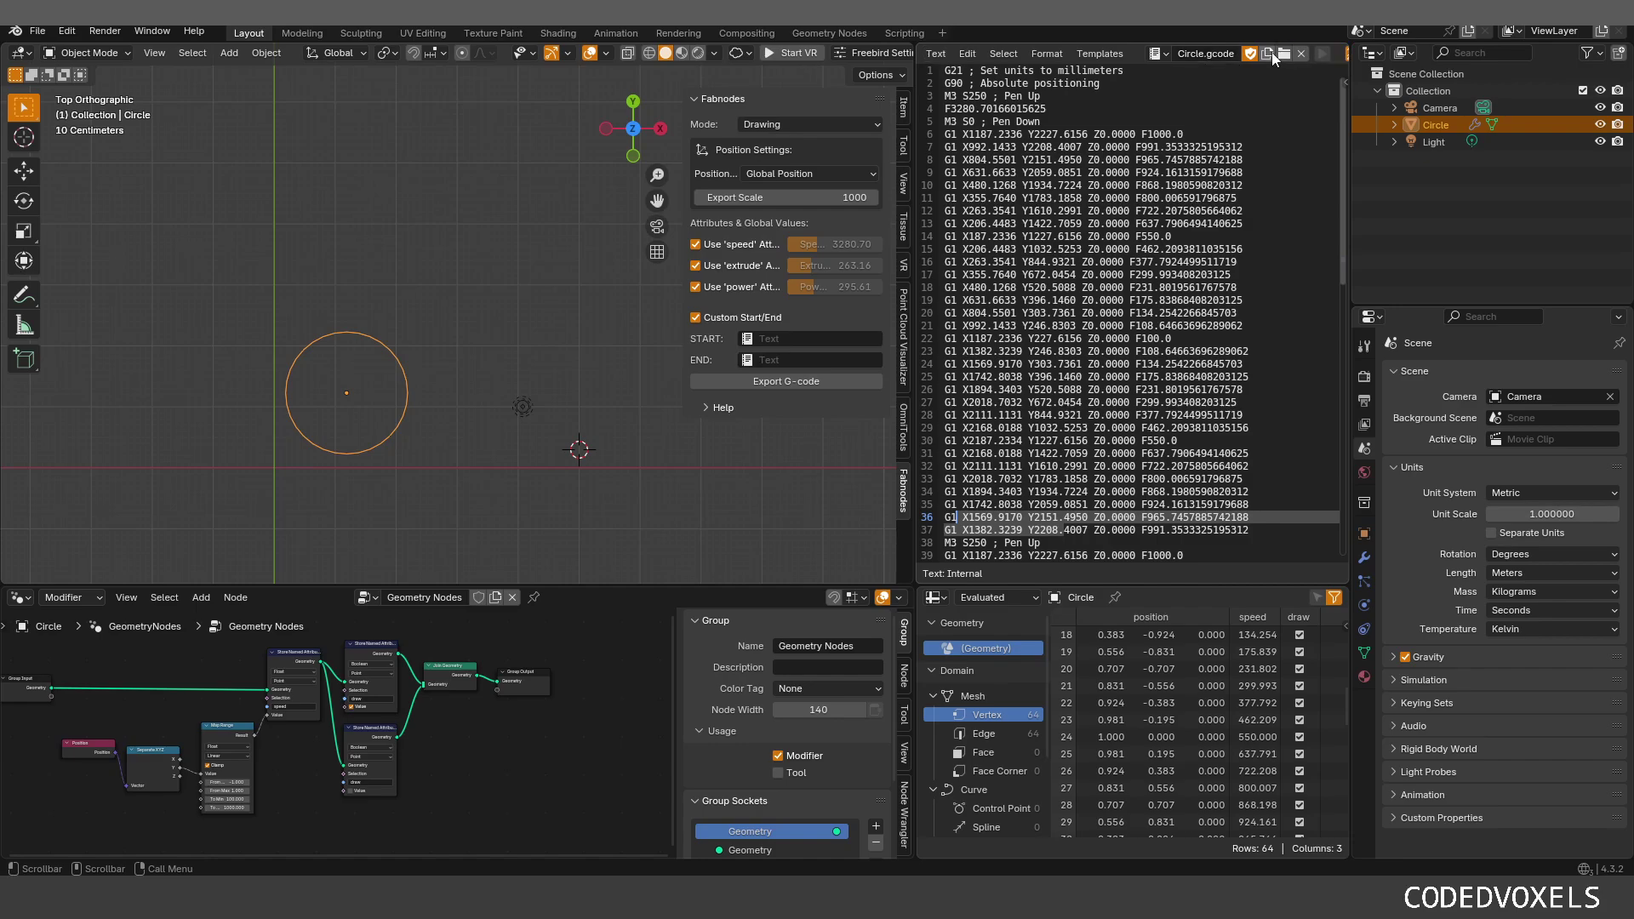
Step: Create a text block named 'start' containing 'start gcode'
key("alt+n")
left_click(1198, 51)
type("start")
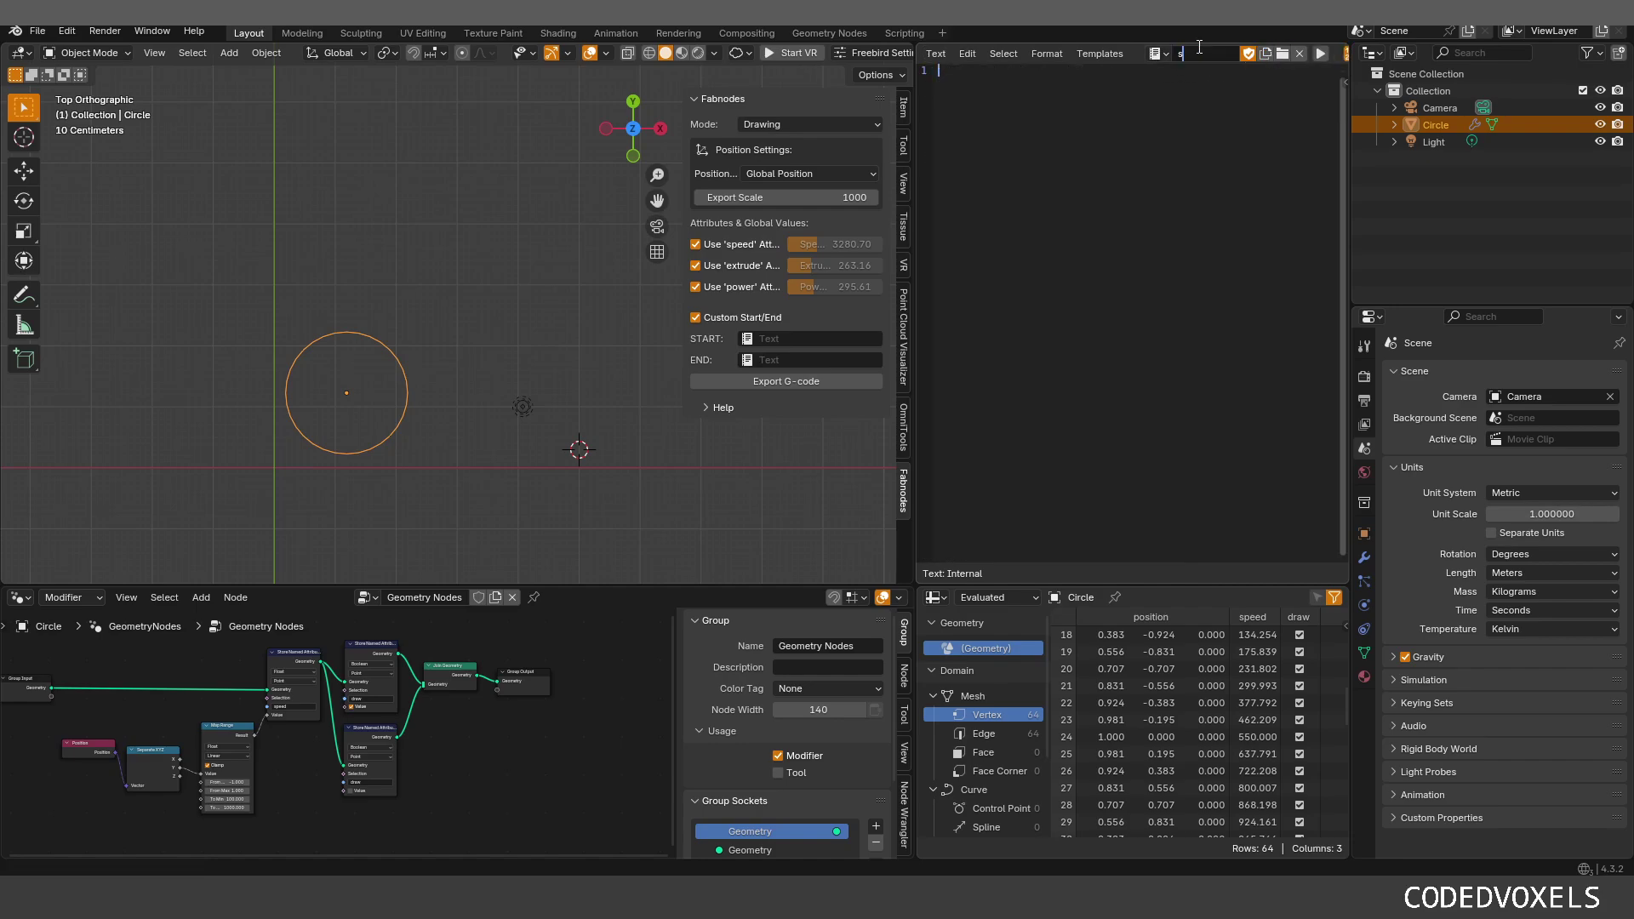
key("Return")
type("start gcode")
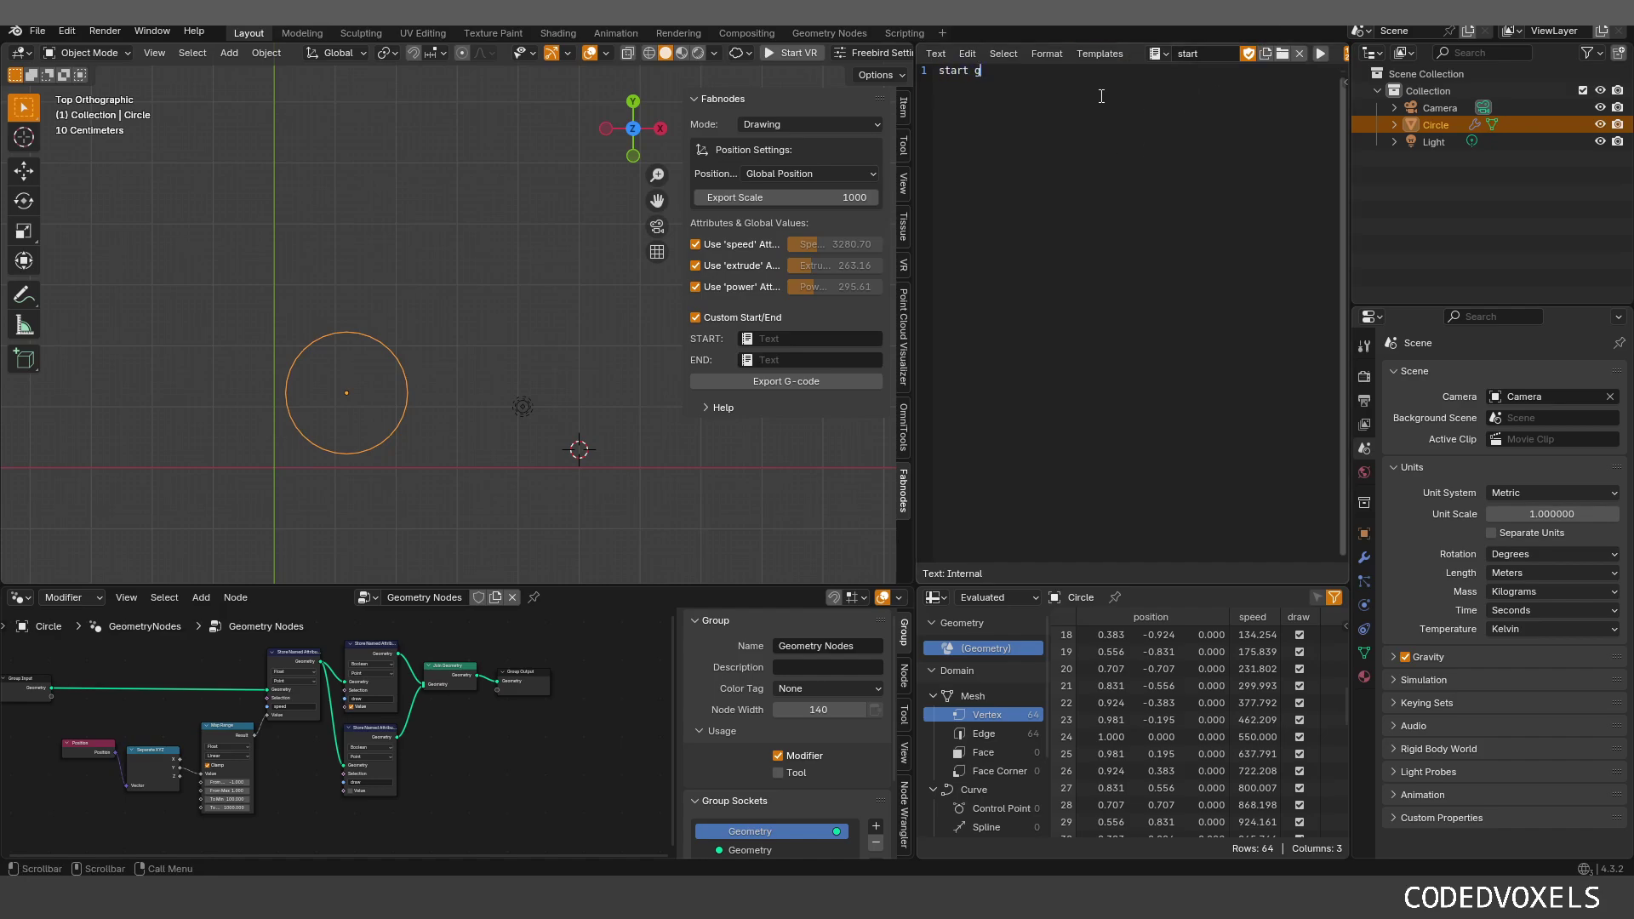
Step: Create a second text block named 'end' and begin typing 'end gcode'
left_click(1266, 53)
double_click(1187, 53)
type("end")
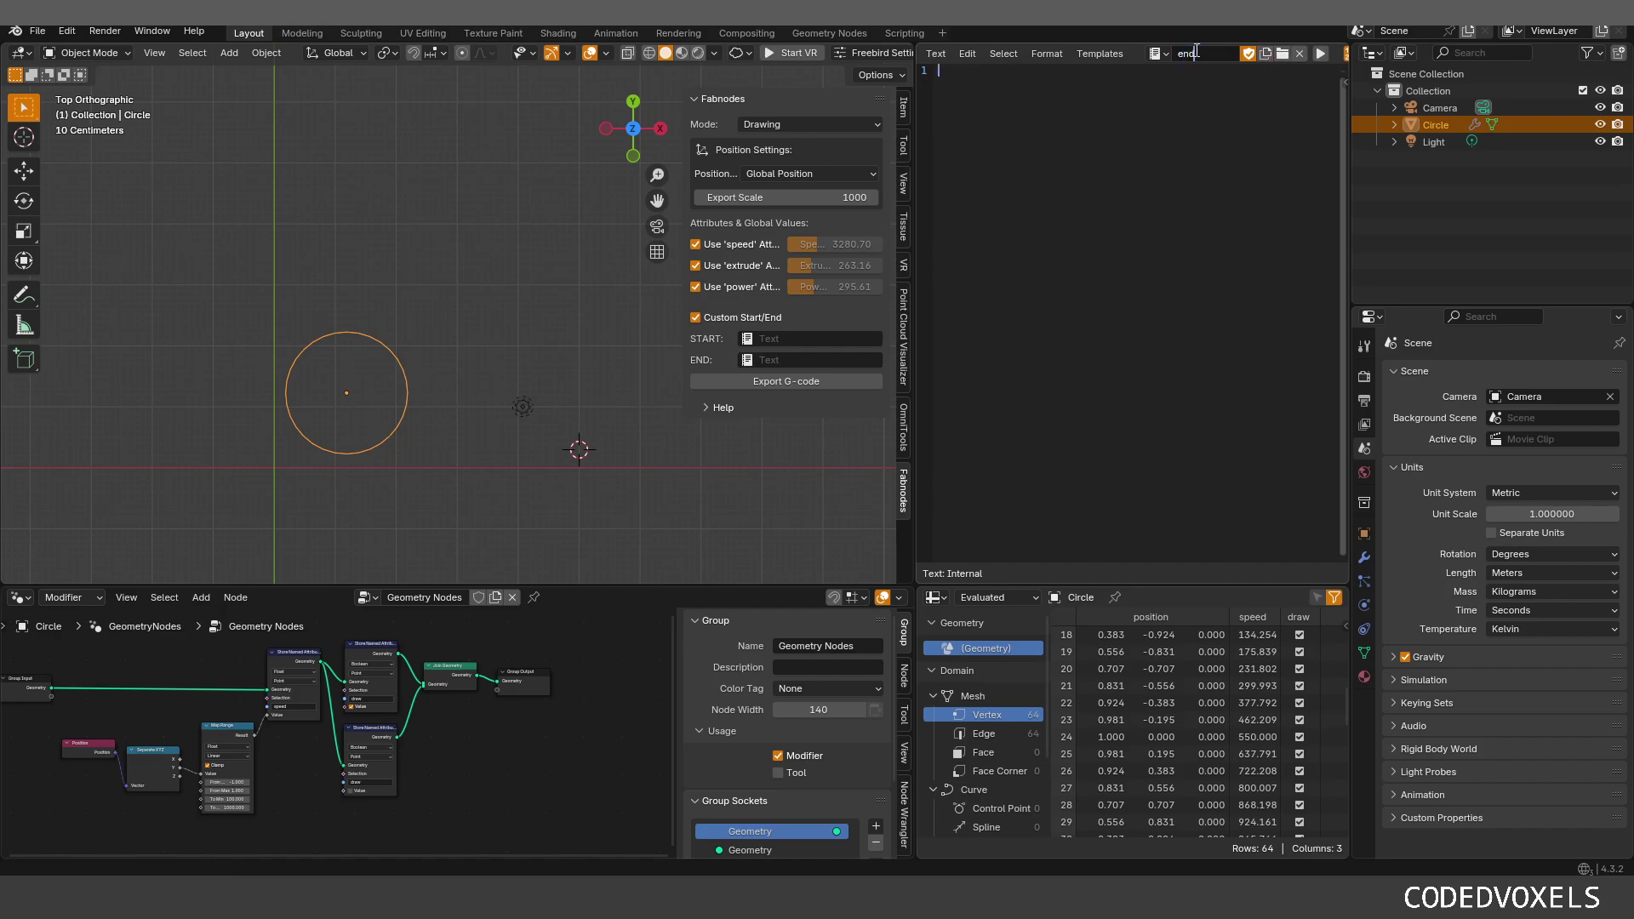
key("Return")
type("end gcode")
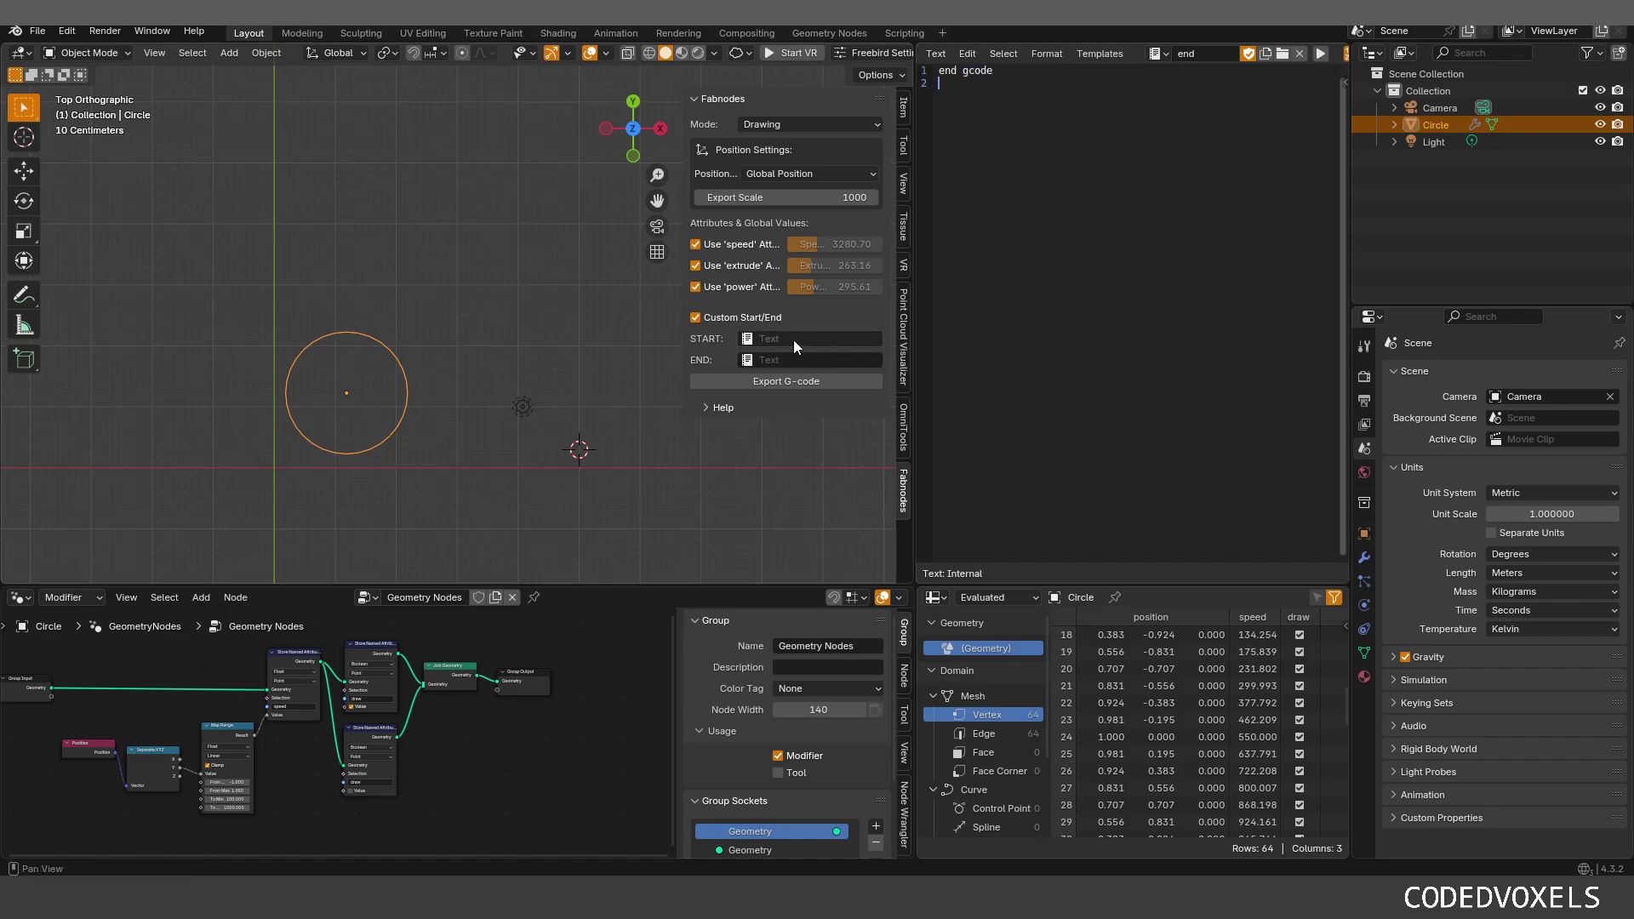
Step: Assign the 'start' text block to START and 'end' to END, then re-export the circle's G-code
left_click(793, 339)
left_click(784, 399)
left_click(804, 359)
left_click(788, 404)
left_click(776, 384)
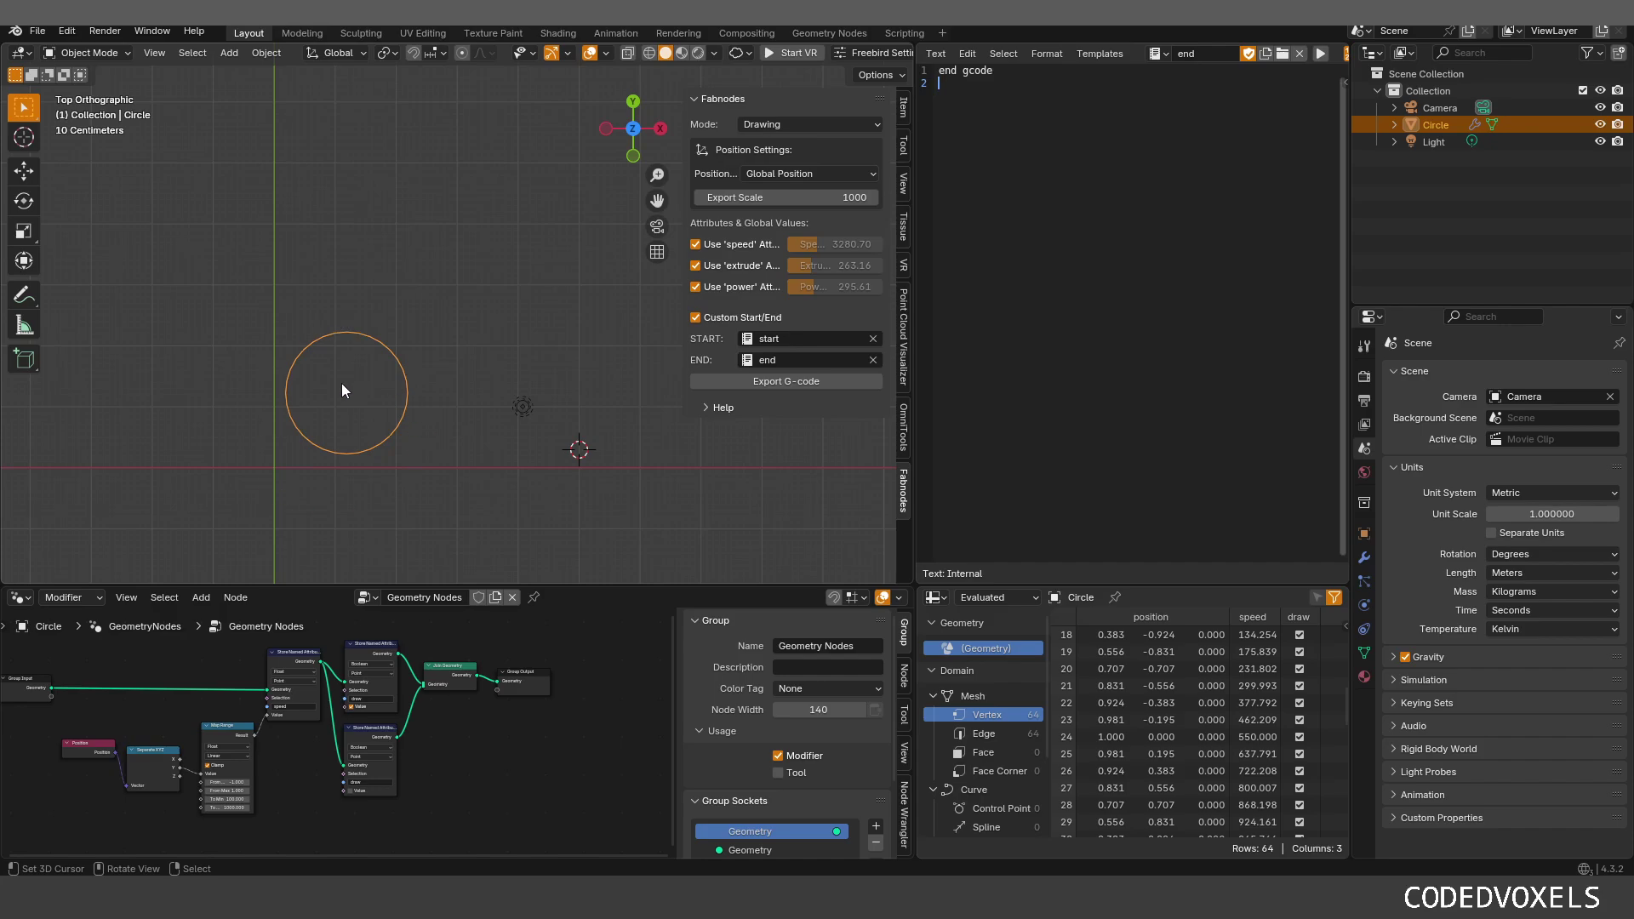
left_click(1159, 53)
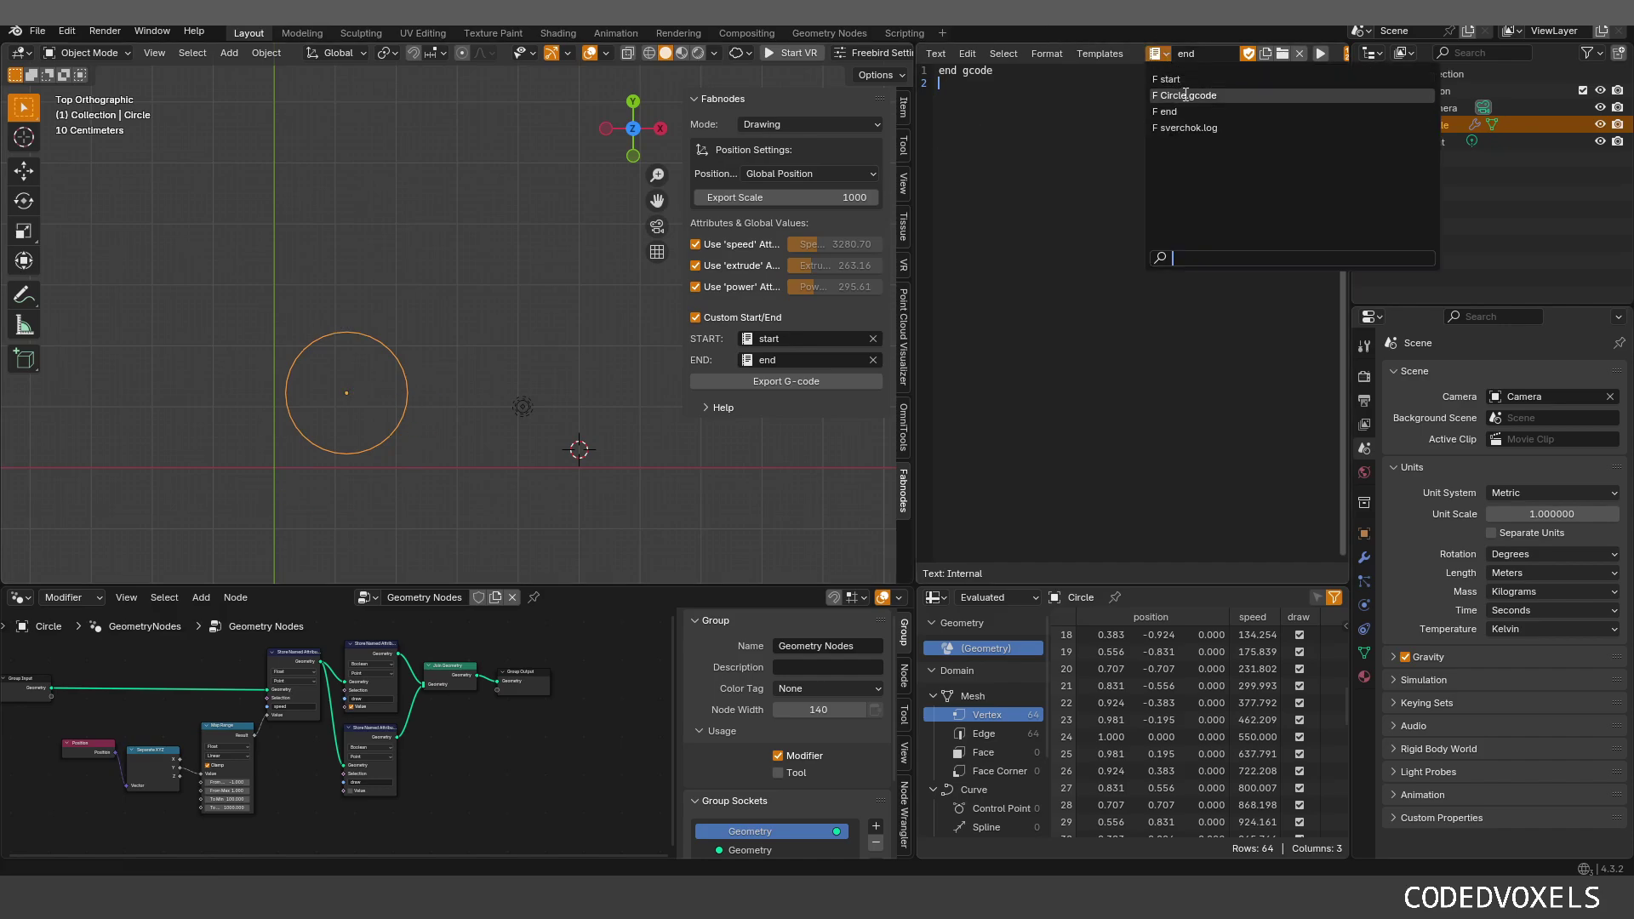
Step: Display Circle.gcode and check it begins with 'start gcode' and ends with 'end gcode'
left_click(1187, 88)
scroll(1135, 185, "up", 10)
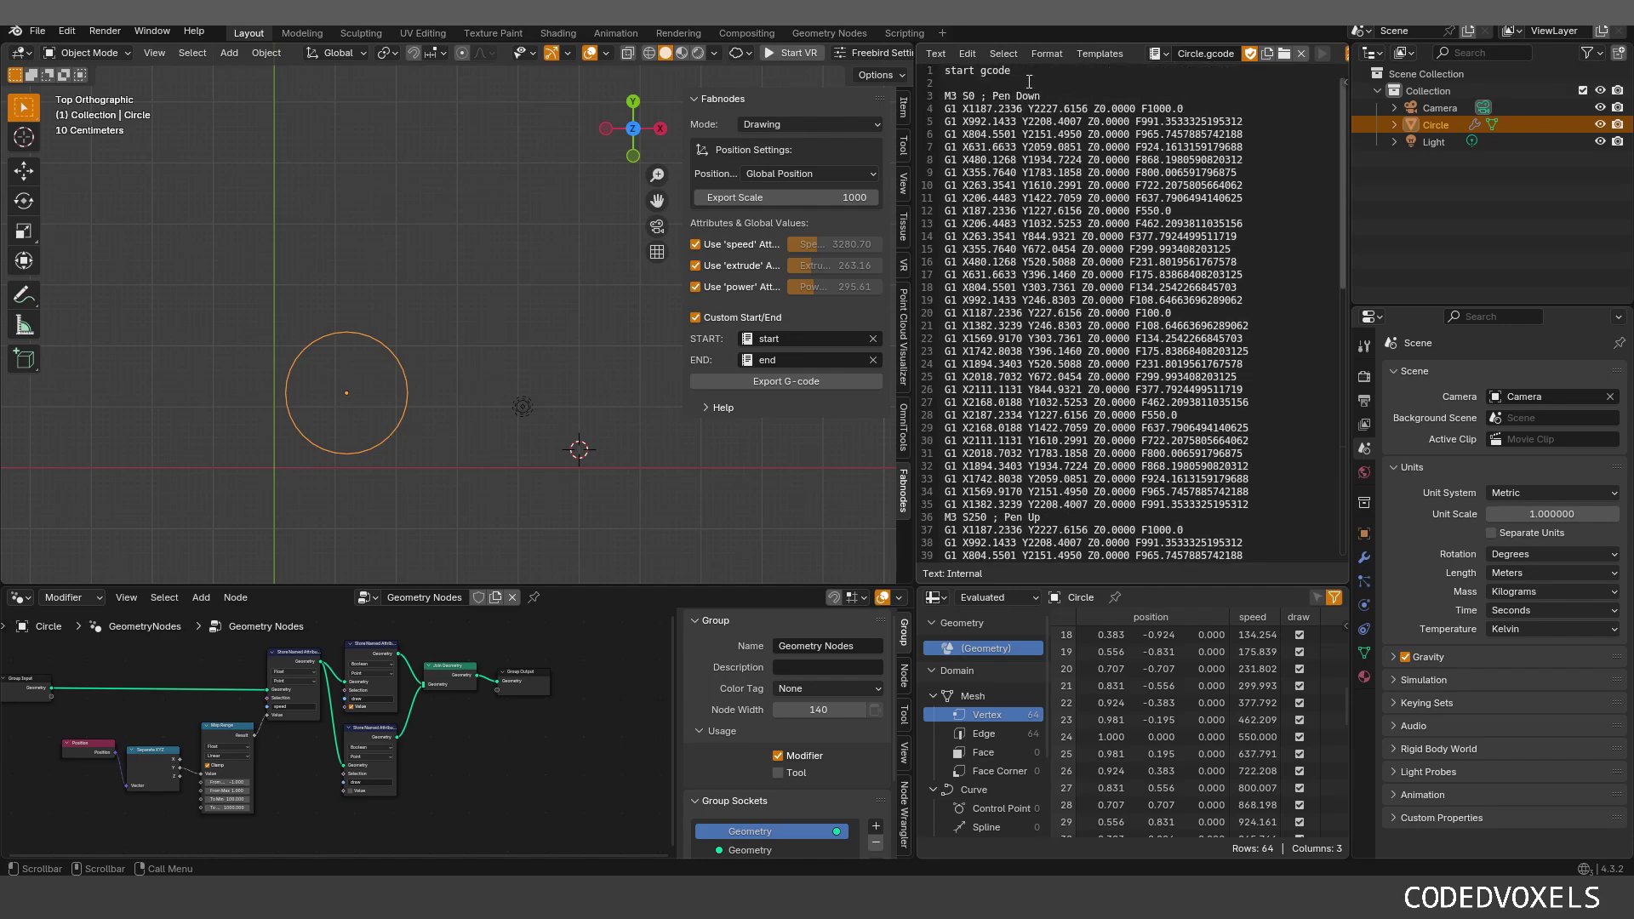
scroll(1045, 475, "down", 10)
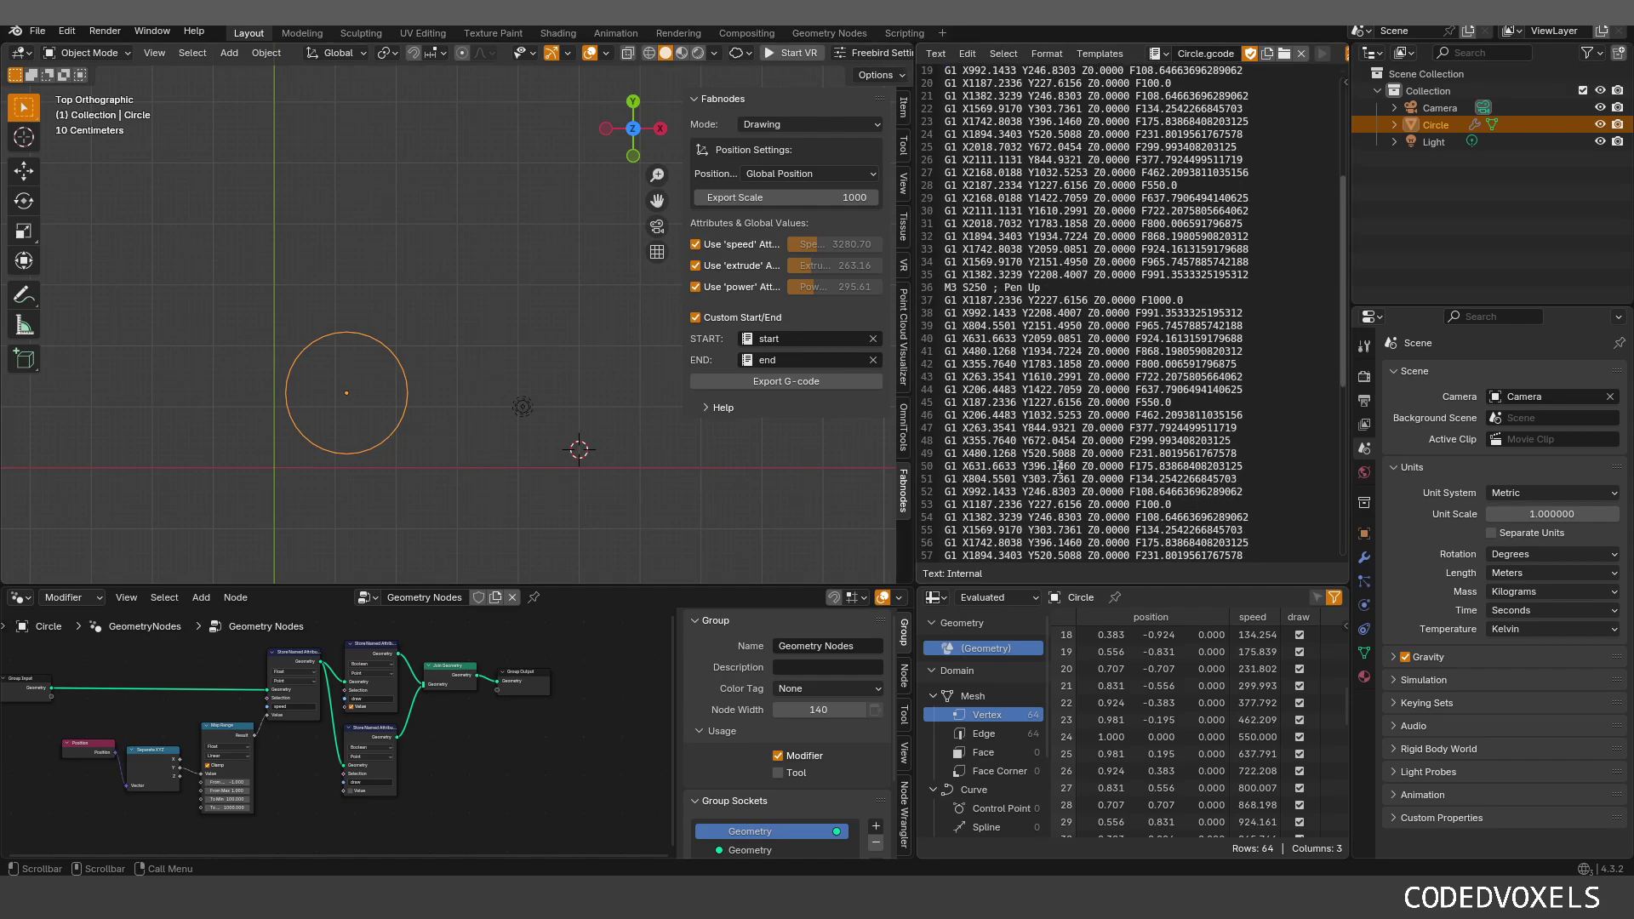
scroll(1009, 484, "up", 10)
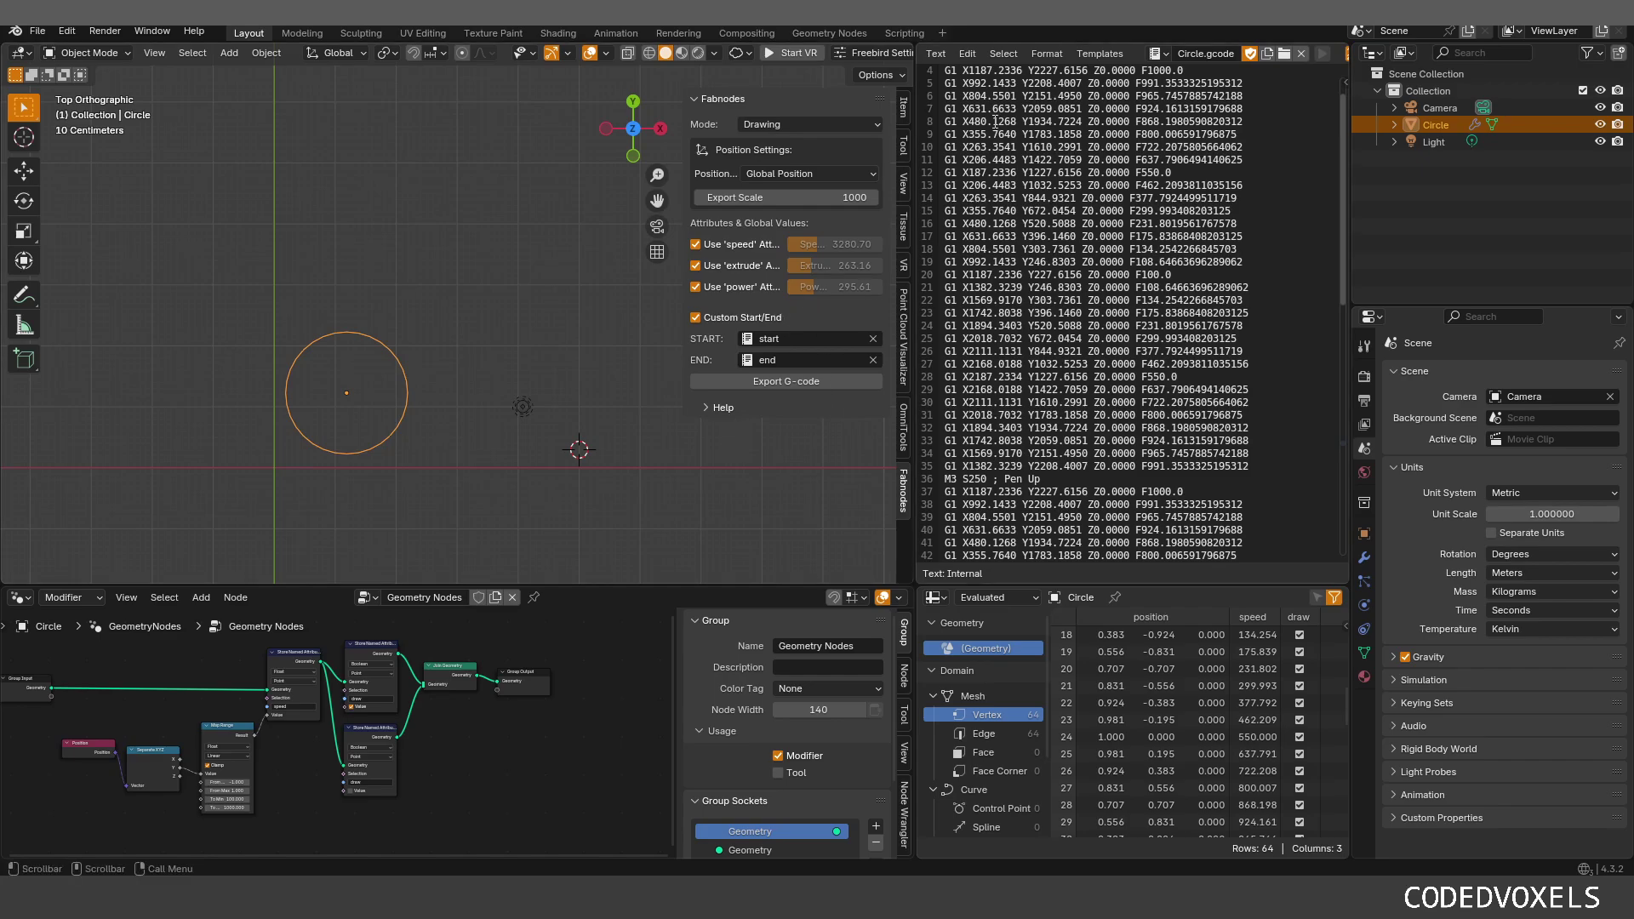
scroll(1100, 156, "up", 1)
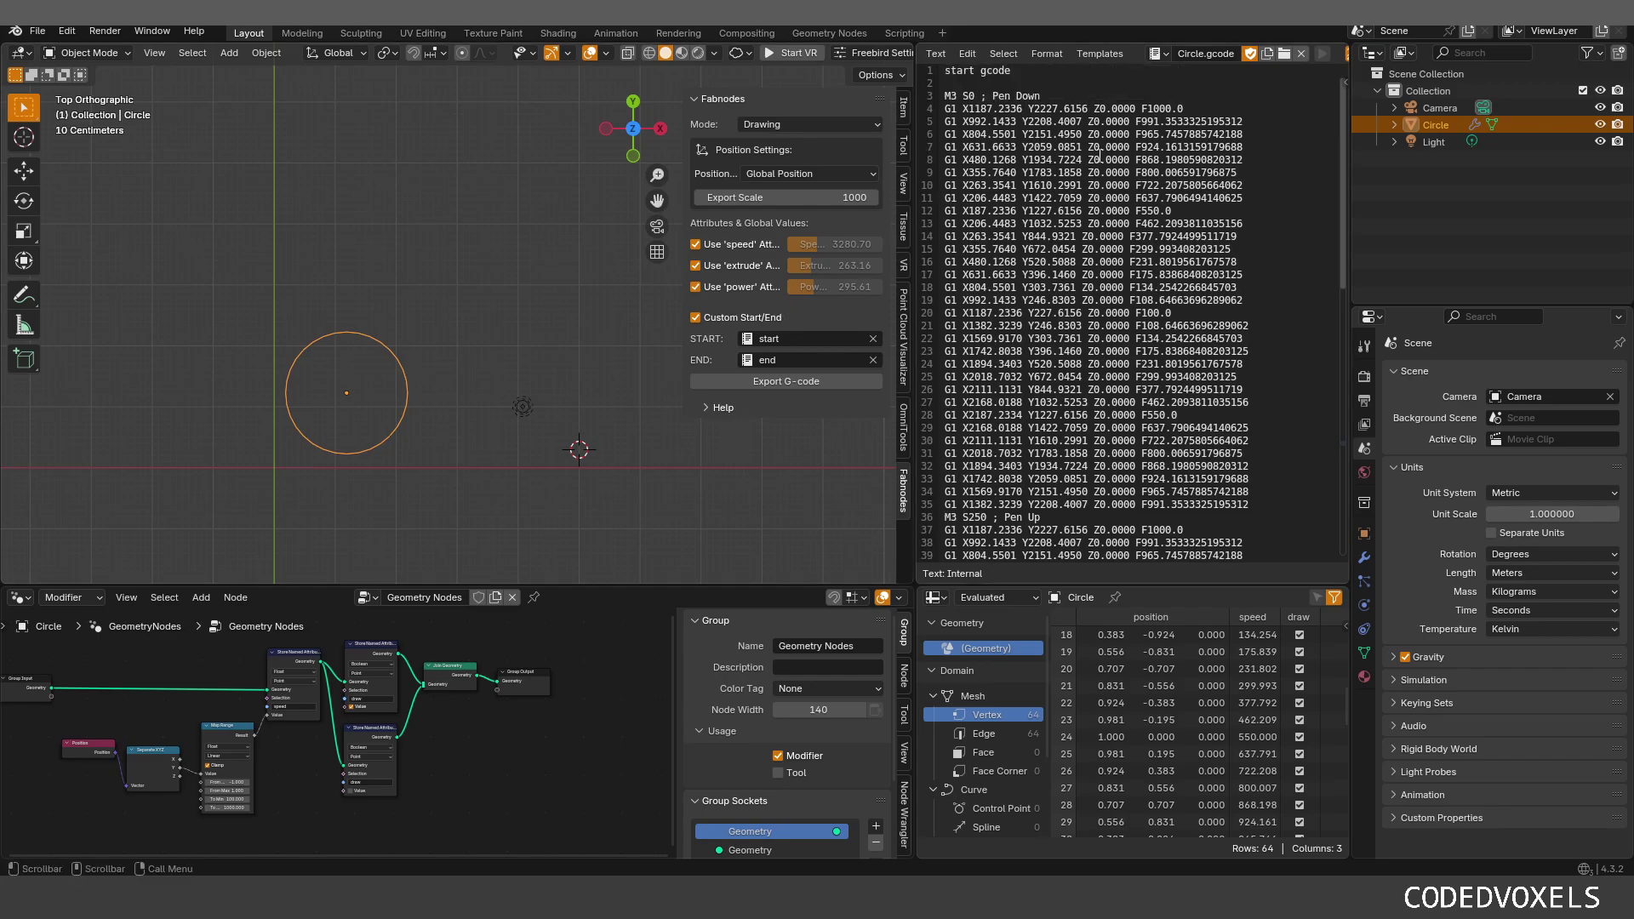
left_click(1093, 211)
scroll(1102, 220, "down", 3)
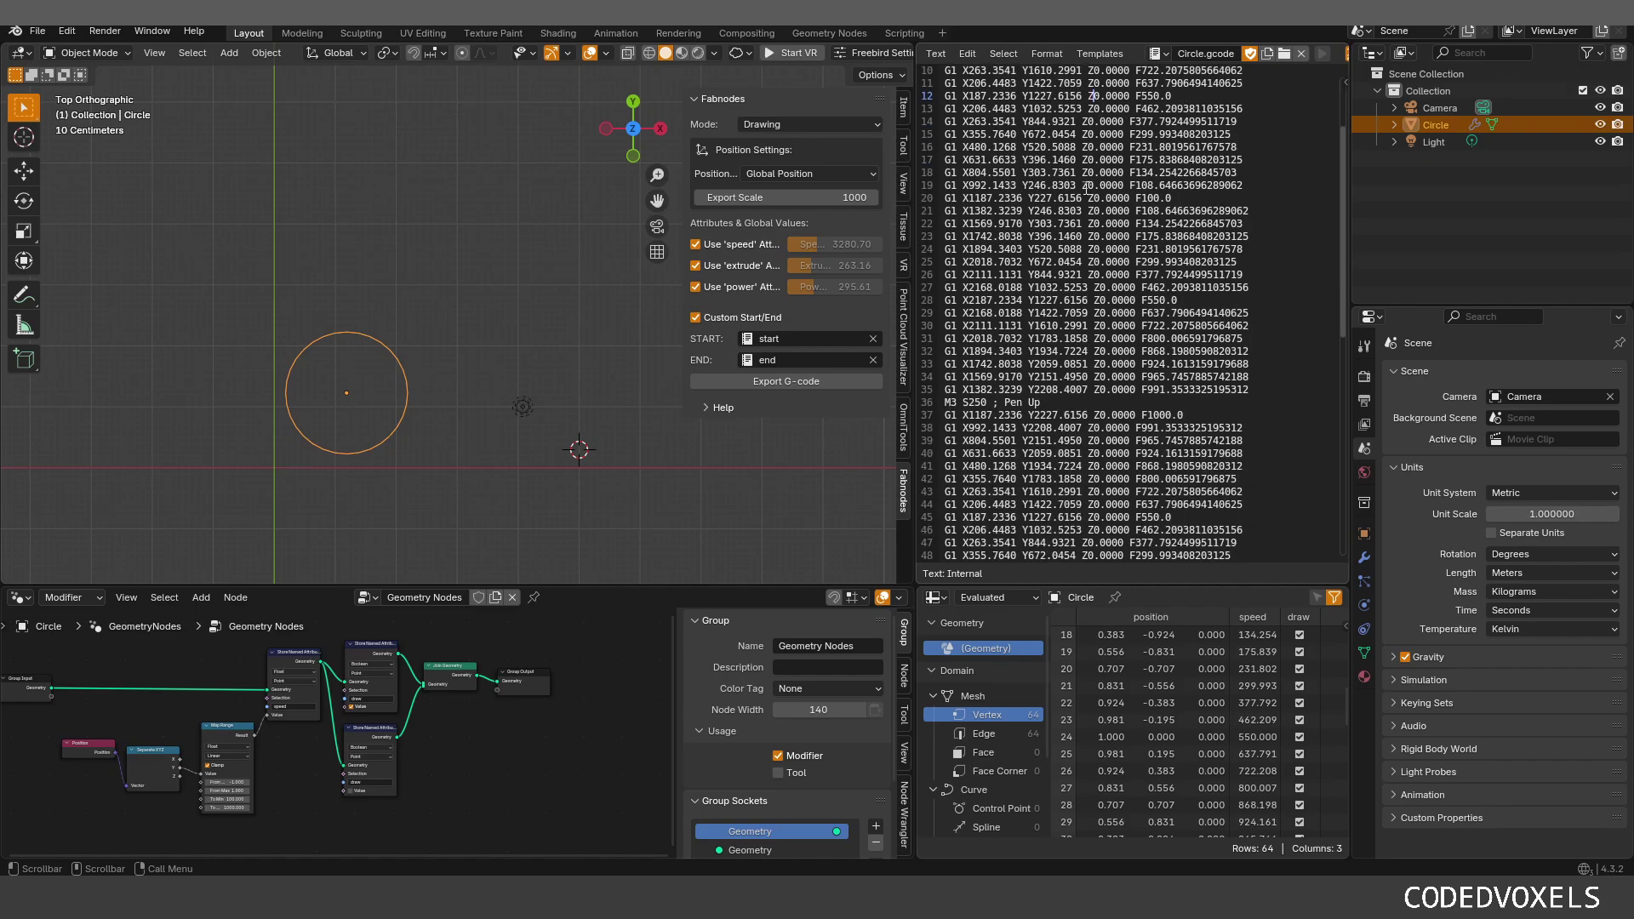
scroll(1098, 306, "down", 5)
scroll(1183, 341, "down", 3)
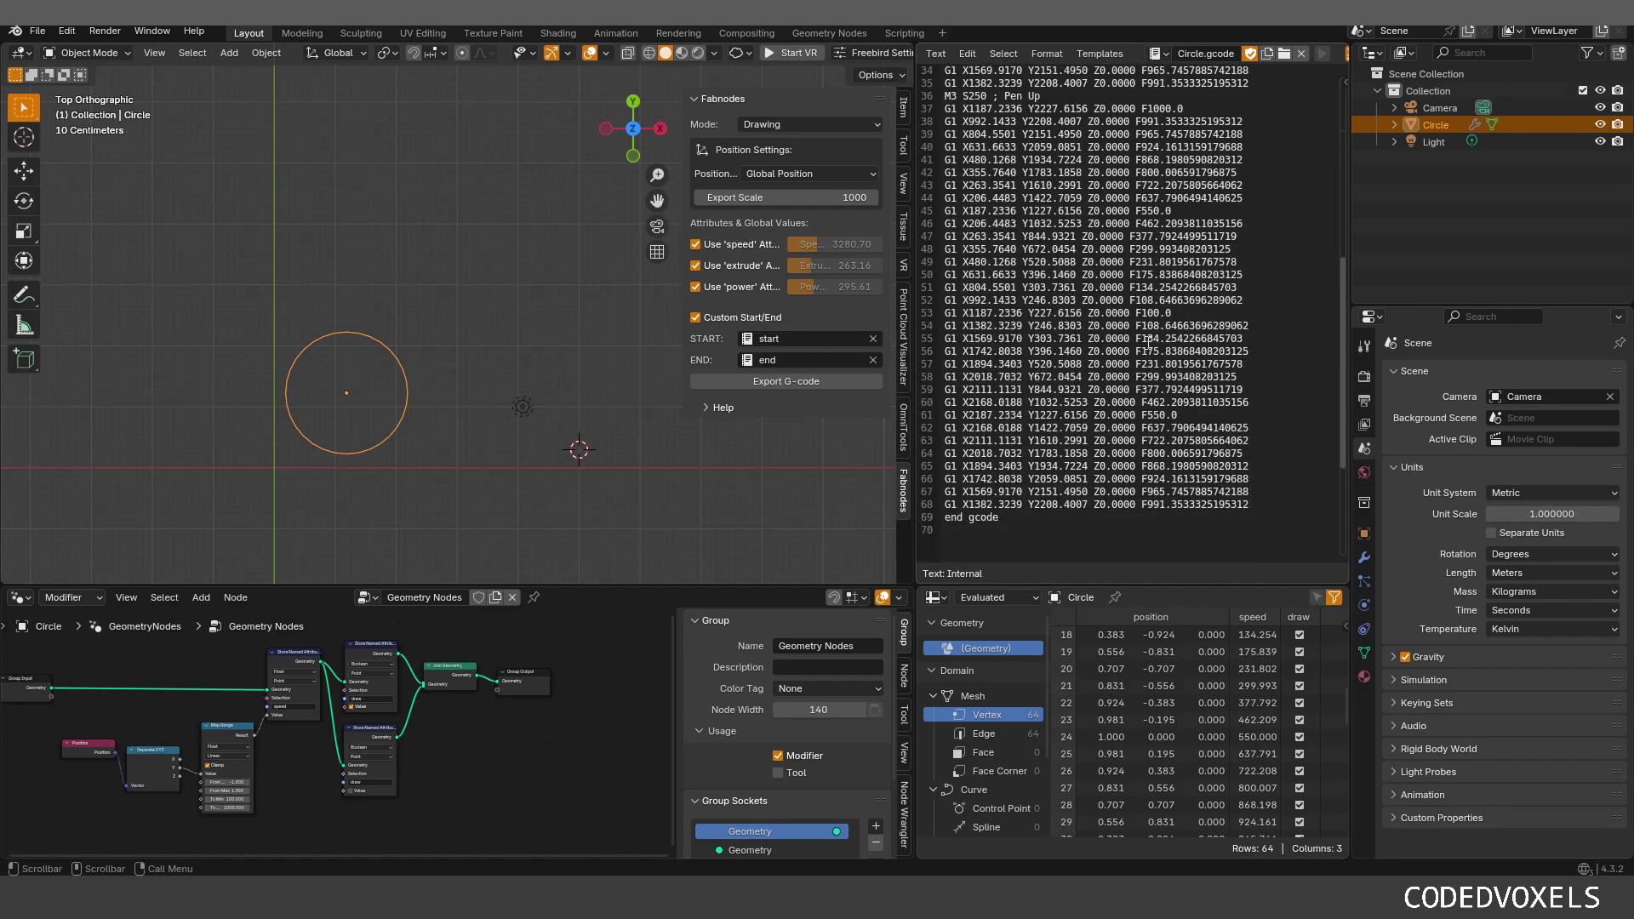
scroll(1184, 306, "up", 11)
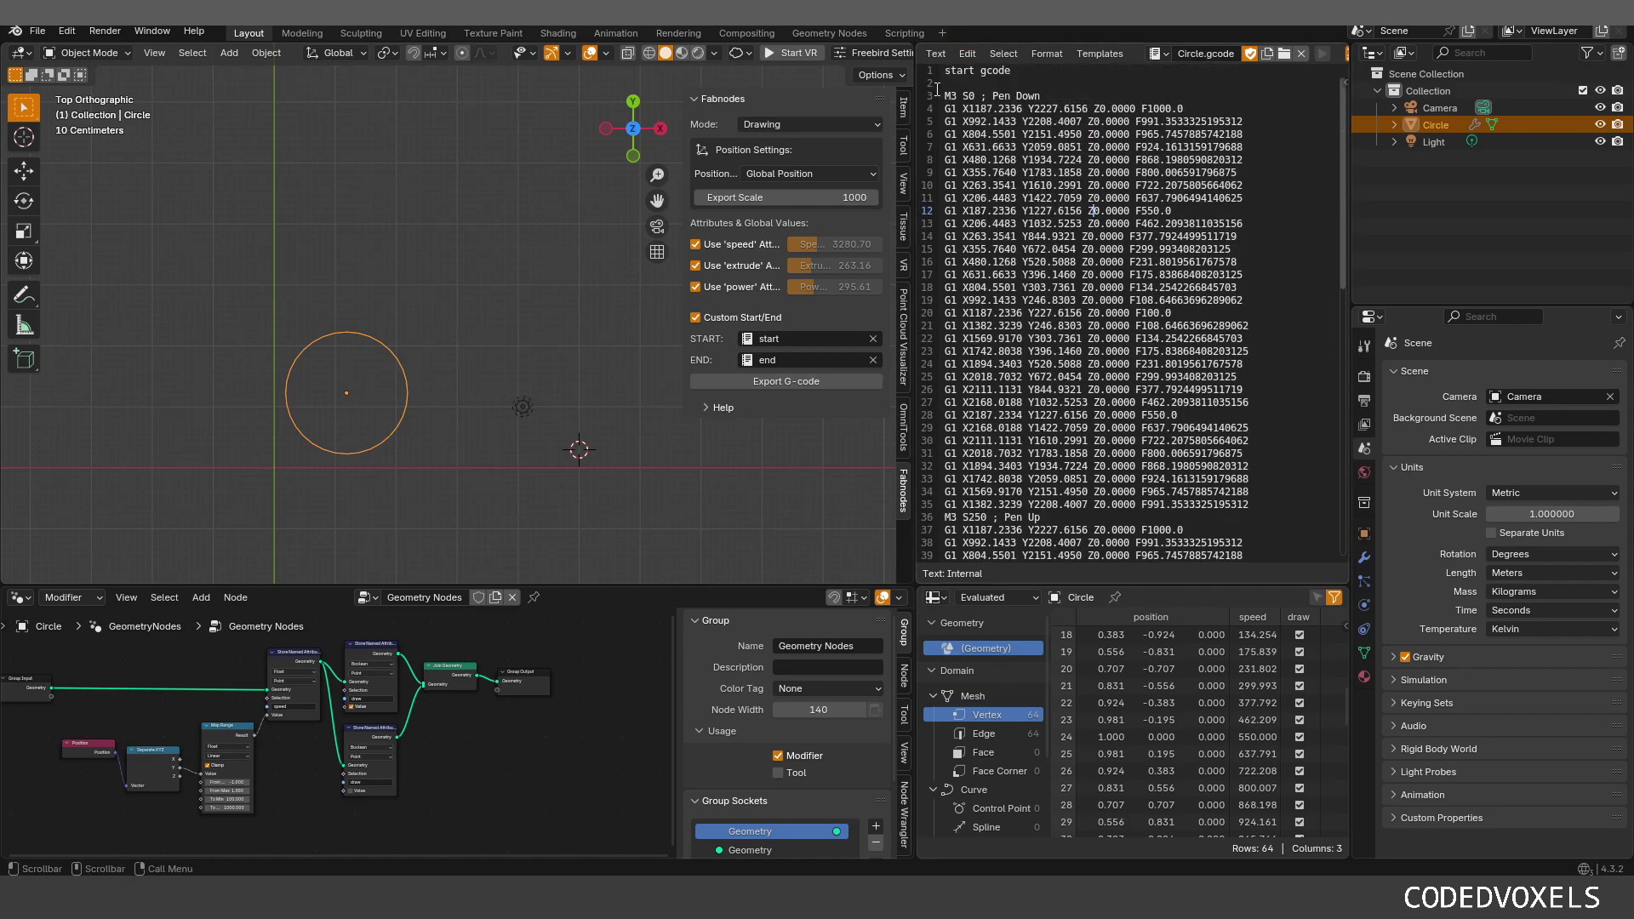
left_click(962, 83)
scroll(1001, 363, "down", 1)
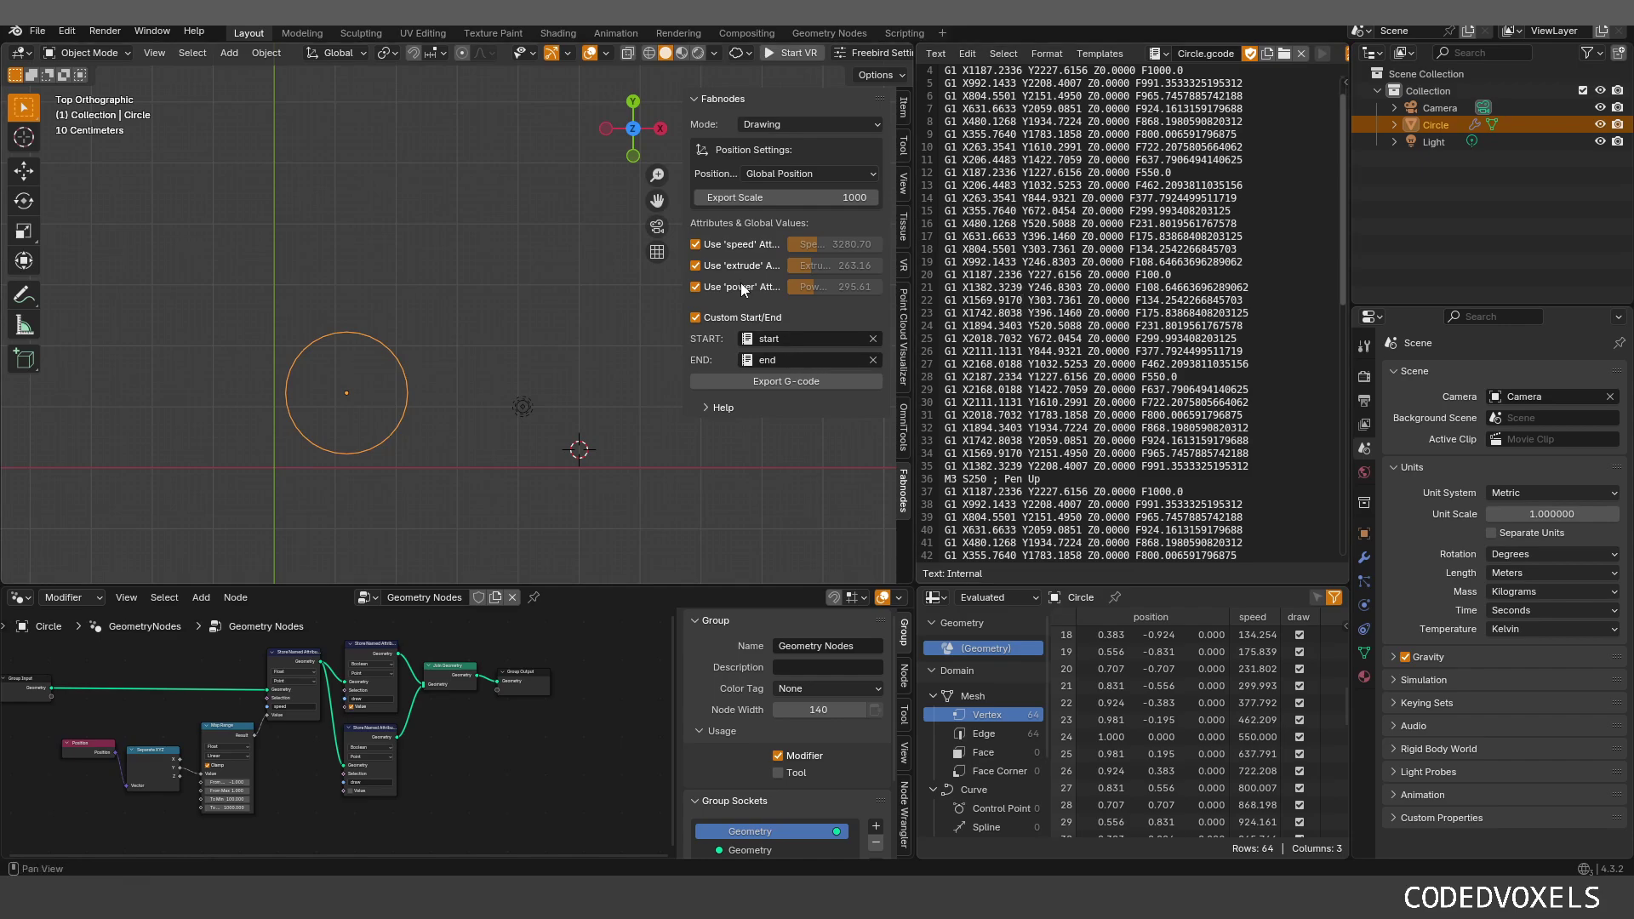
left_click(702, 409)
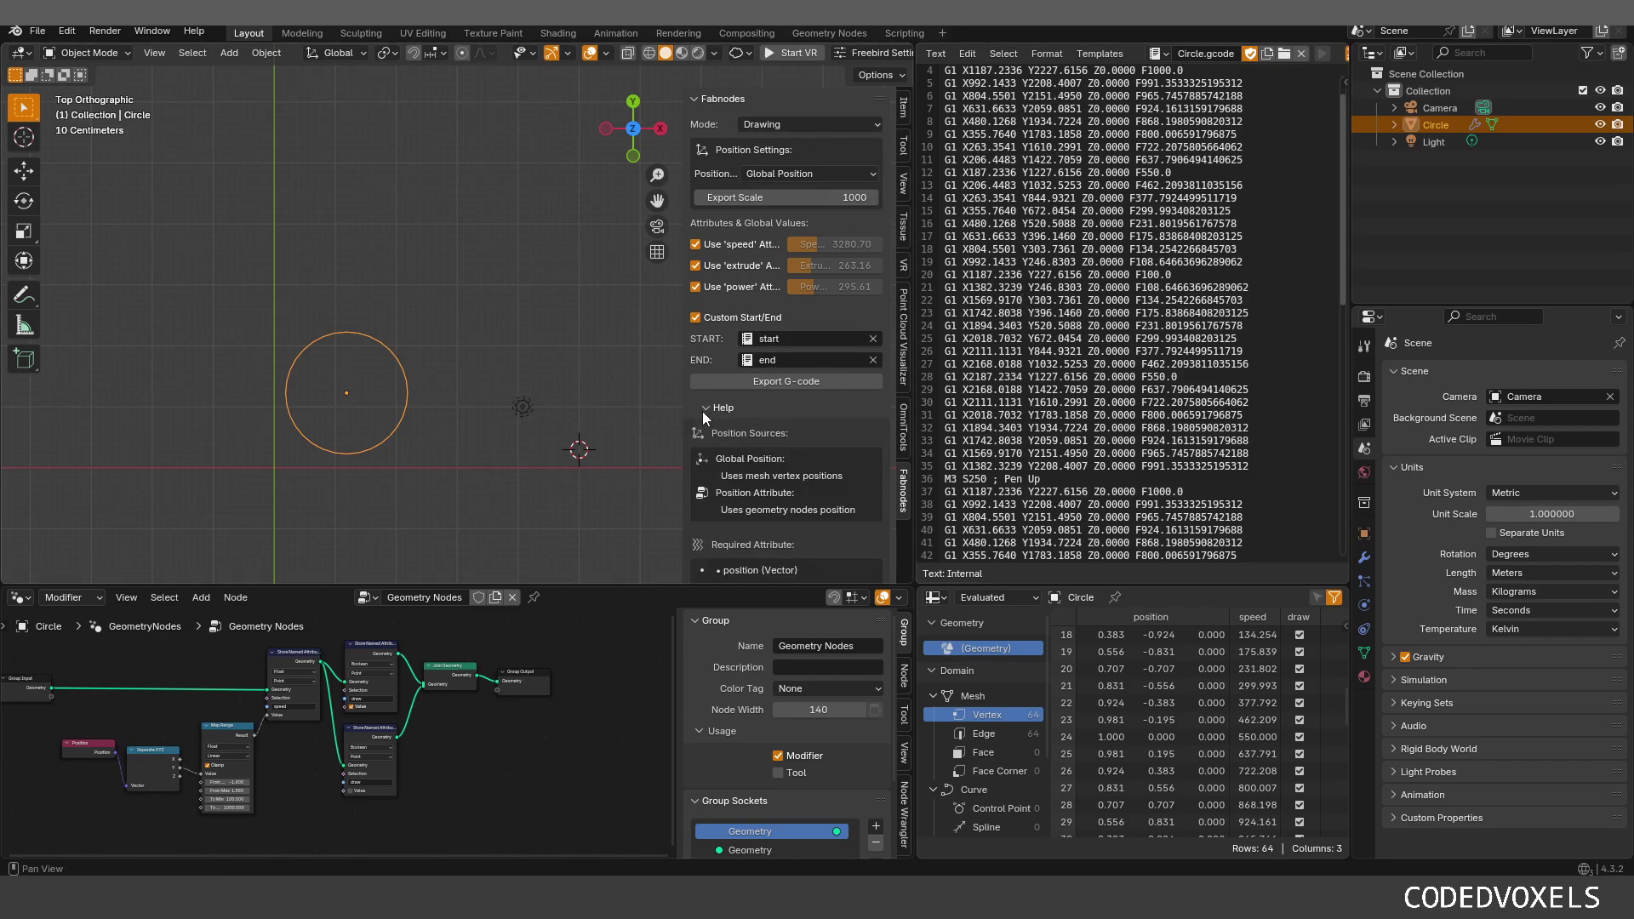
scroll(757, 340, "down", 10)
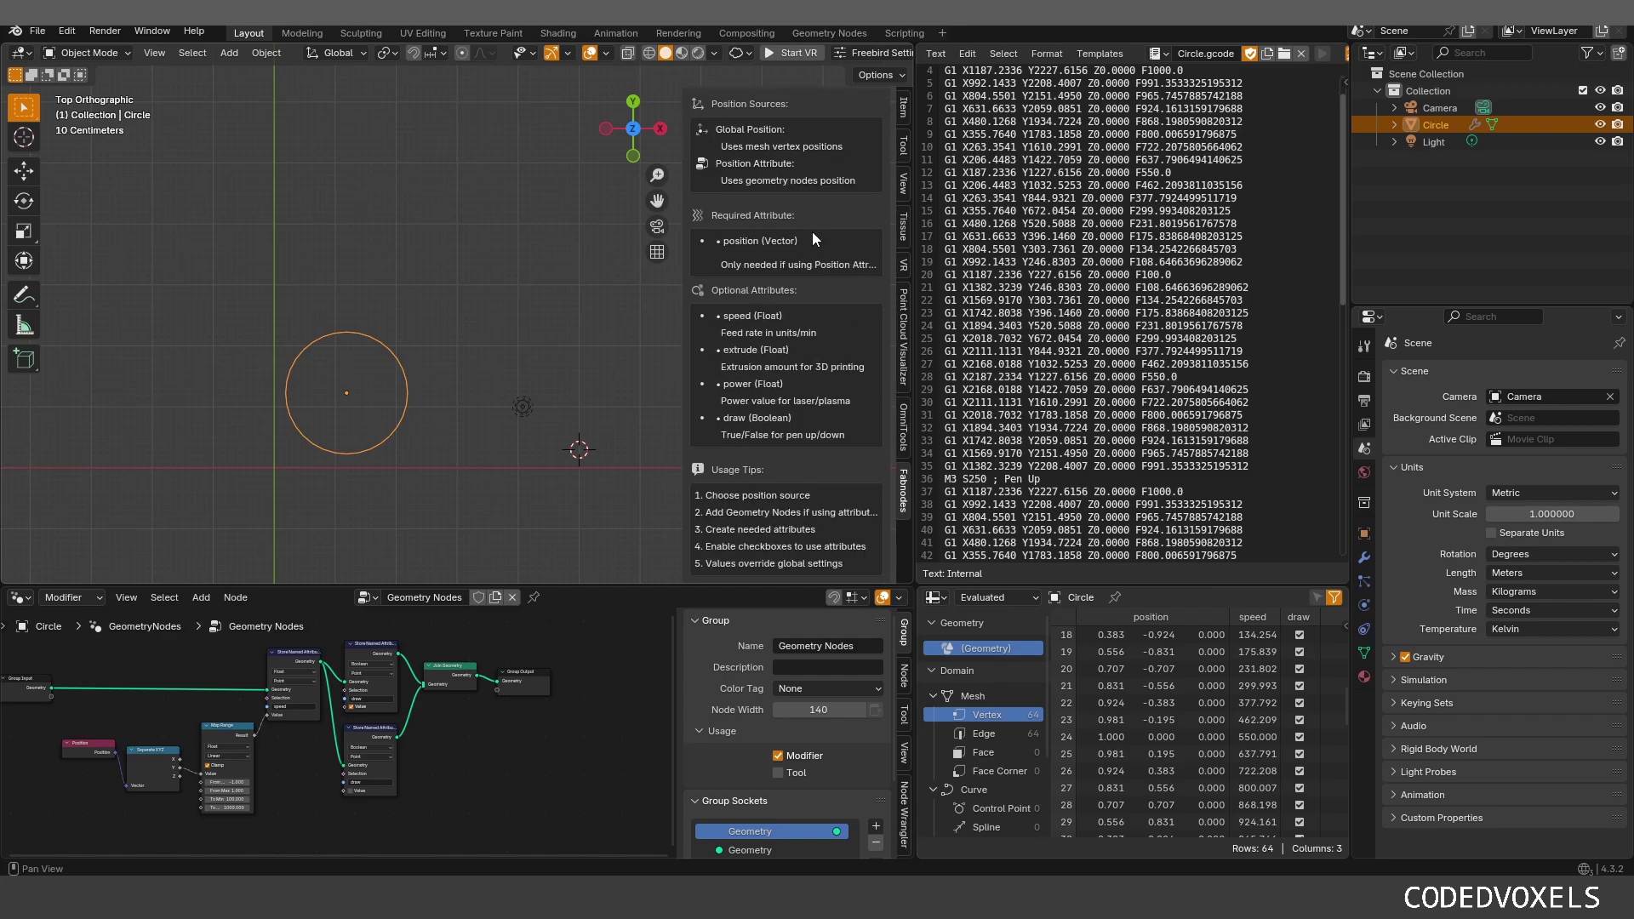
scroll(810, 232, "up", 2)
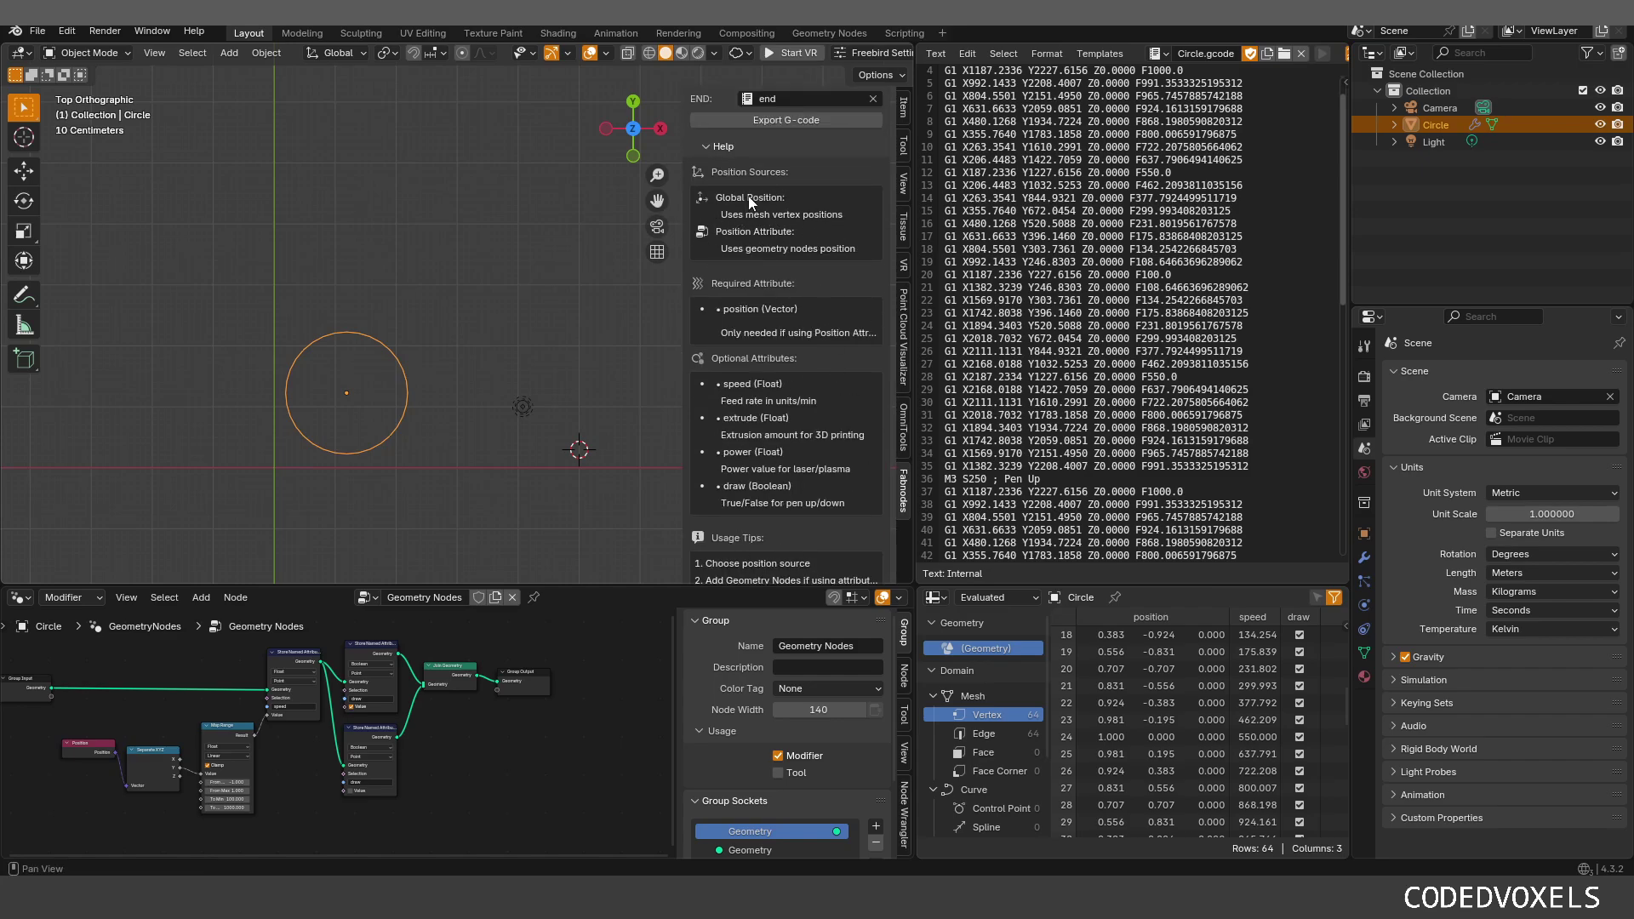
scroll(746, 407, "down", 2)
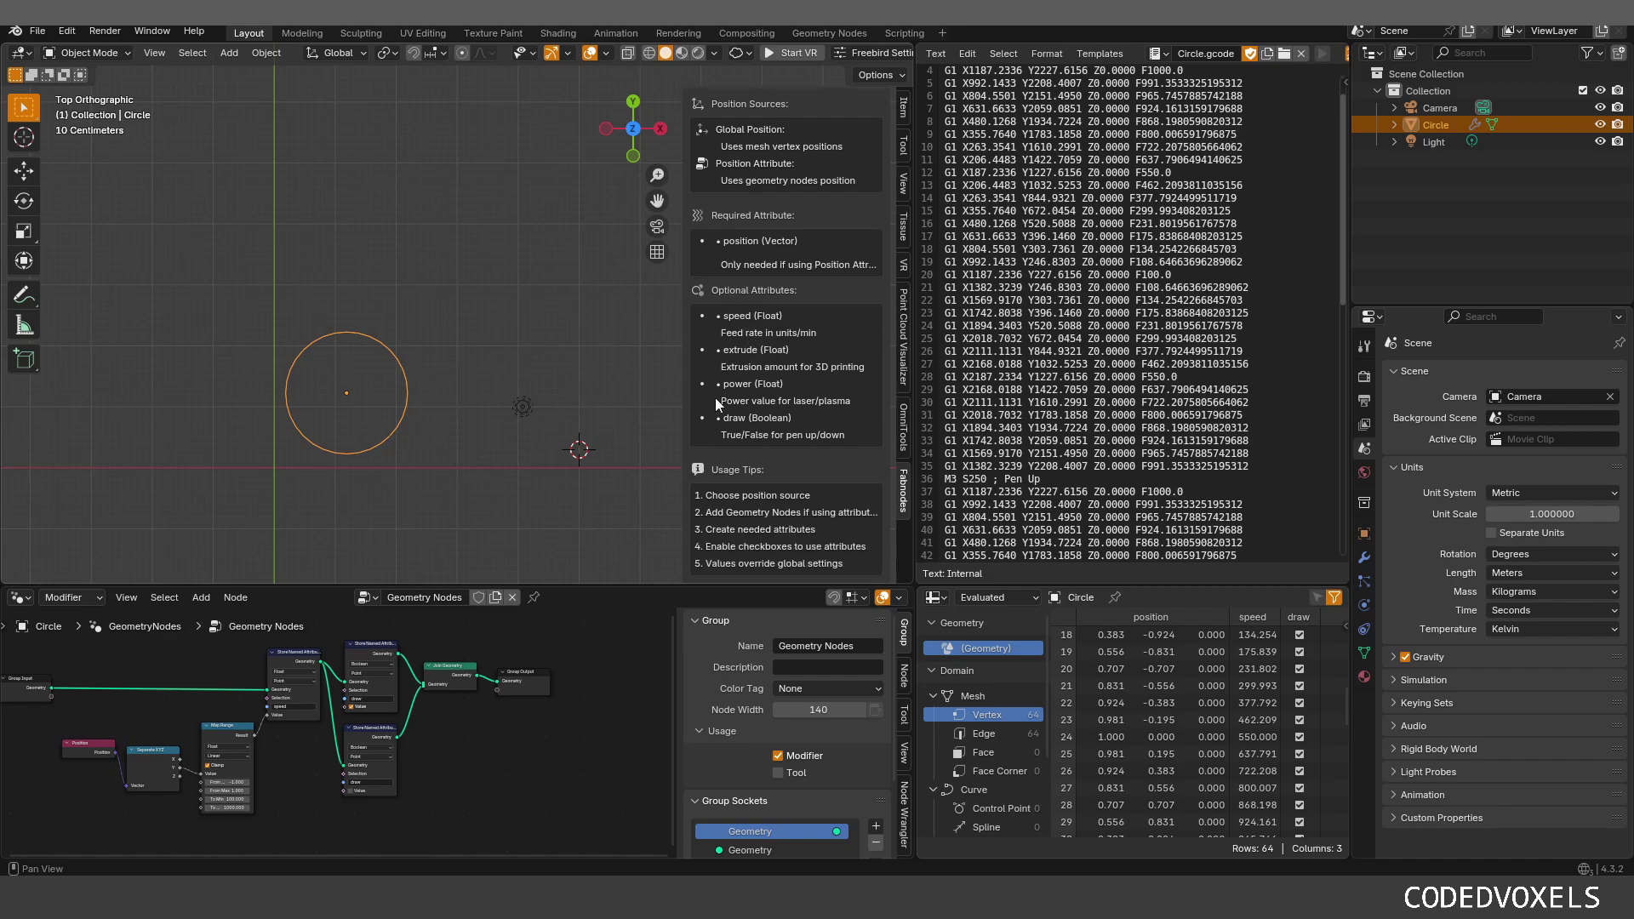
scroll(744, 328, "up", 7)
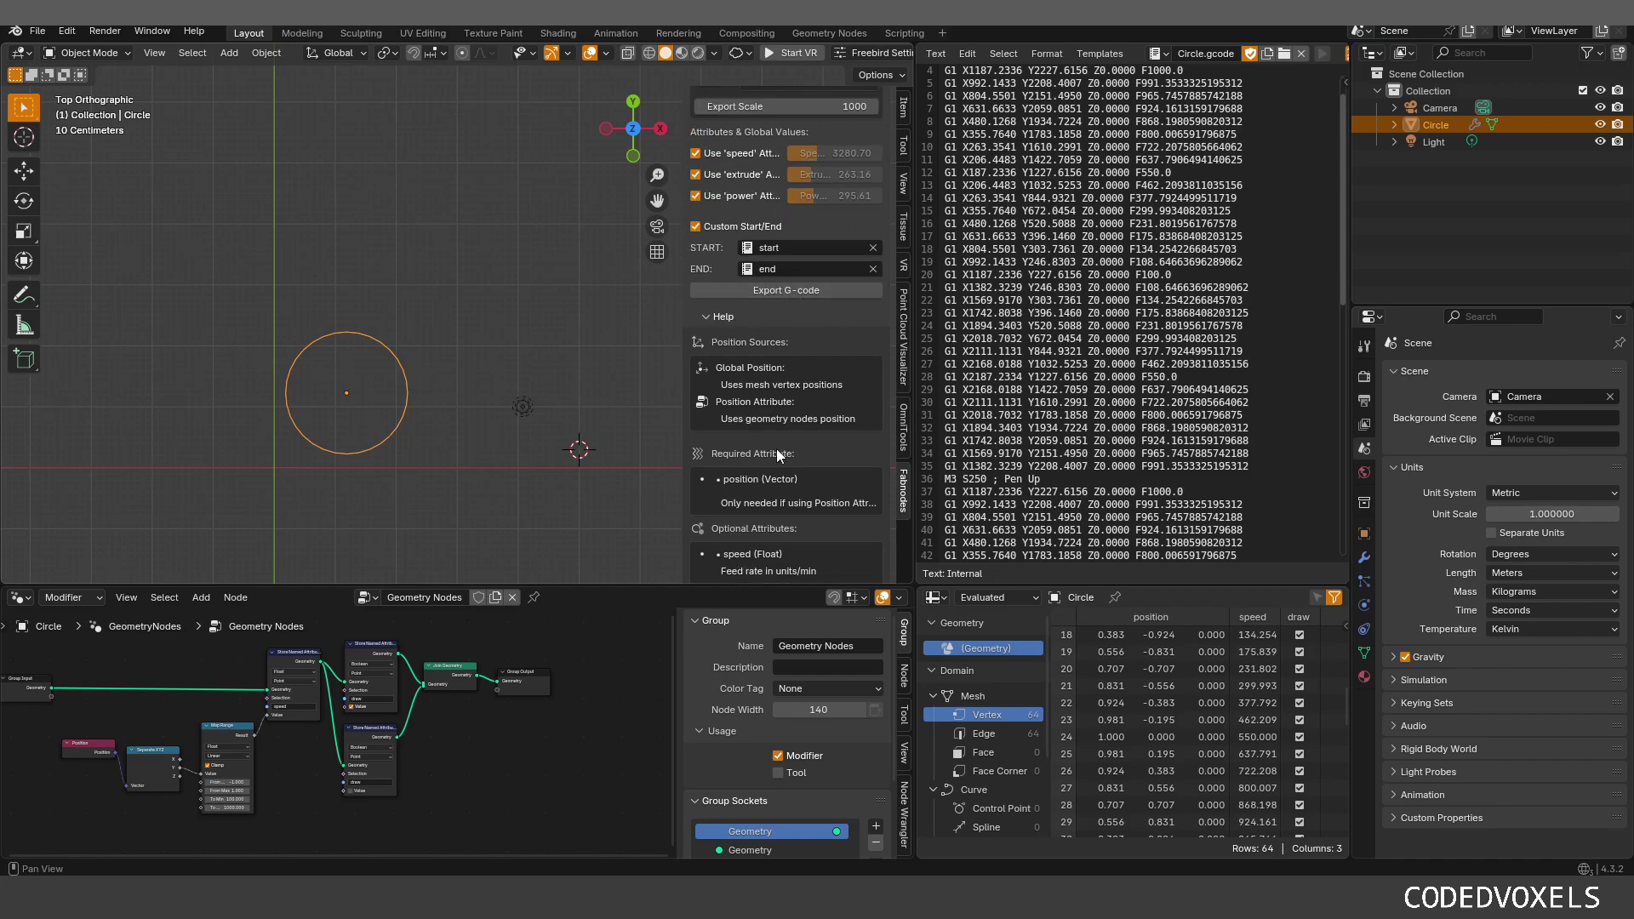
scroll(776, 448, "down", 7)
scroll(746, 274, "up", 4)
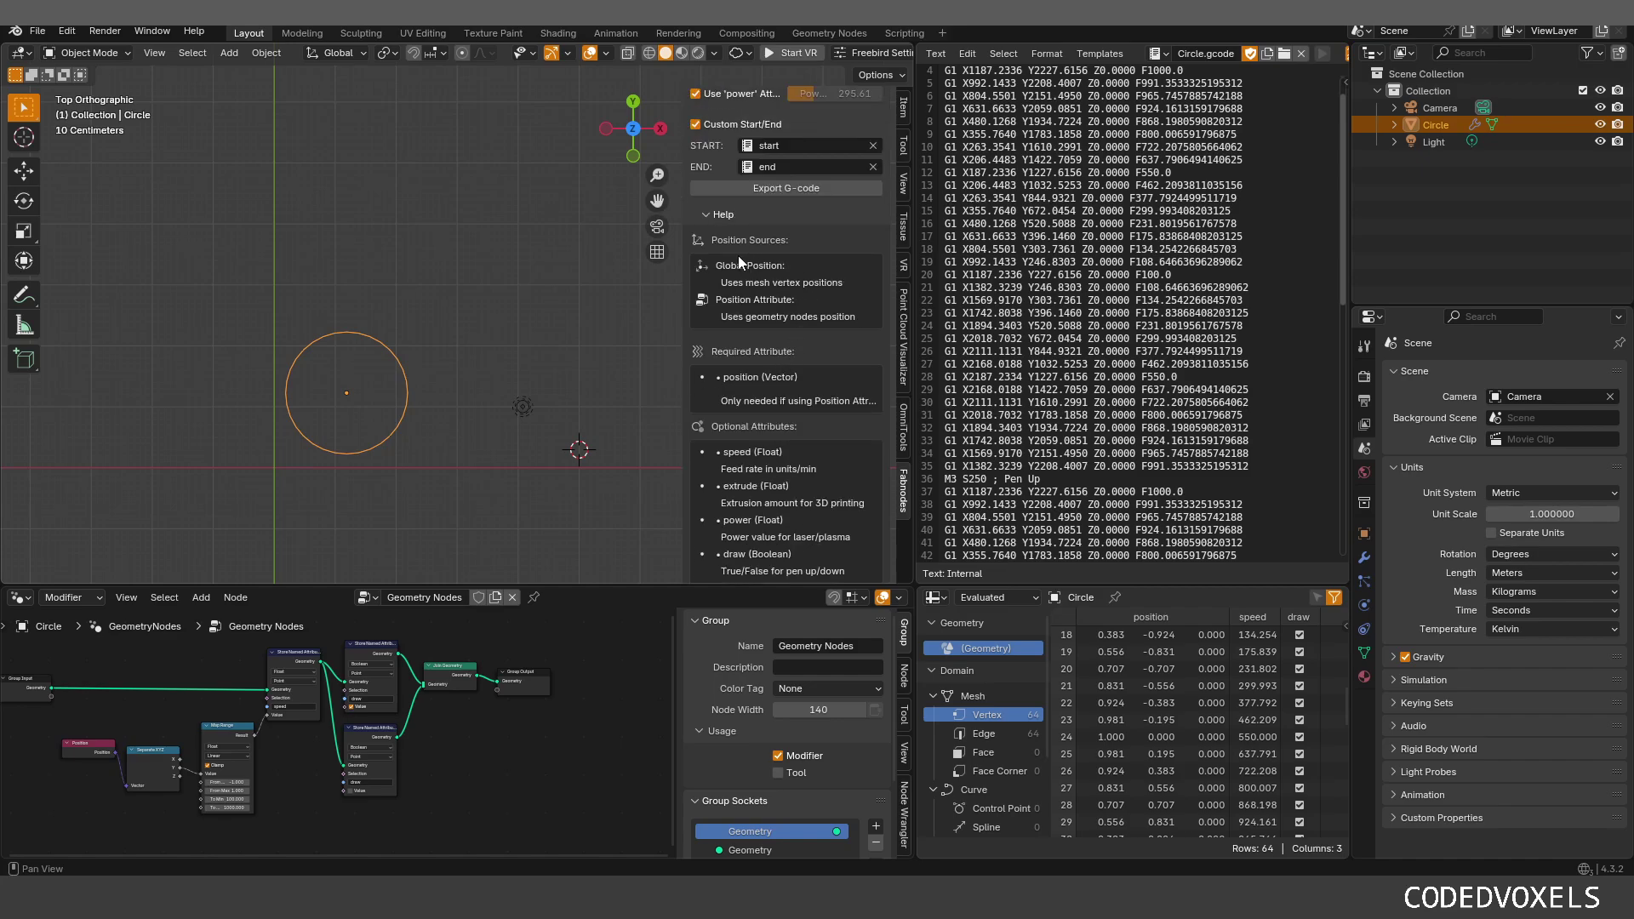
scroll(758, 264, "down", 1)
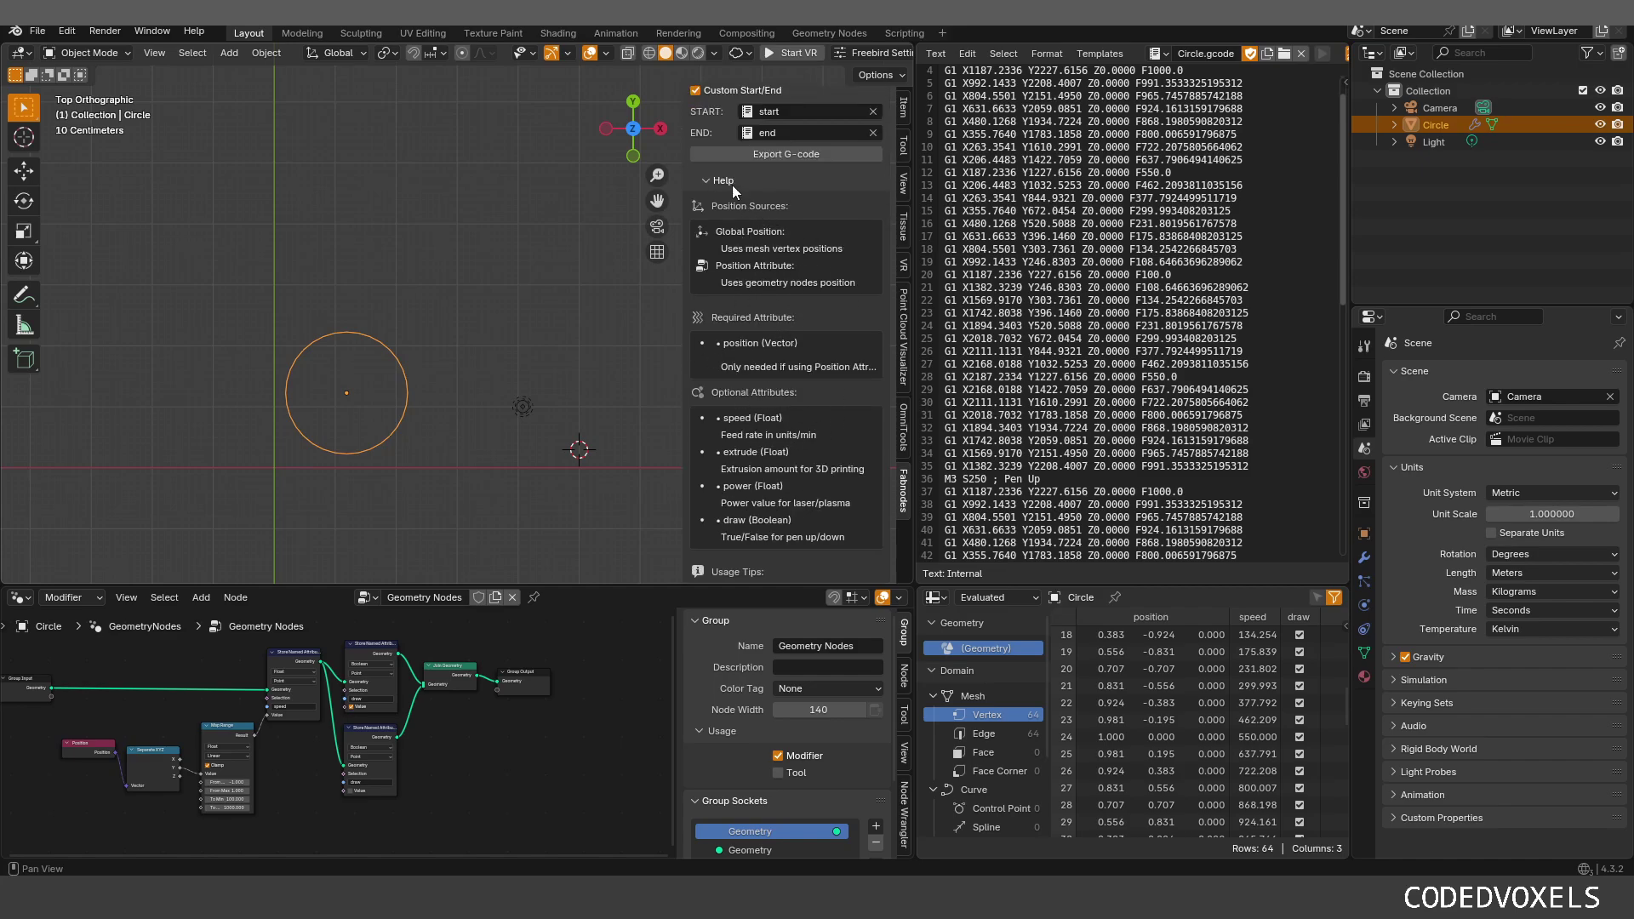
left_click(704, 175)
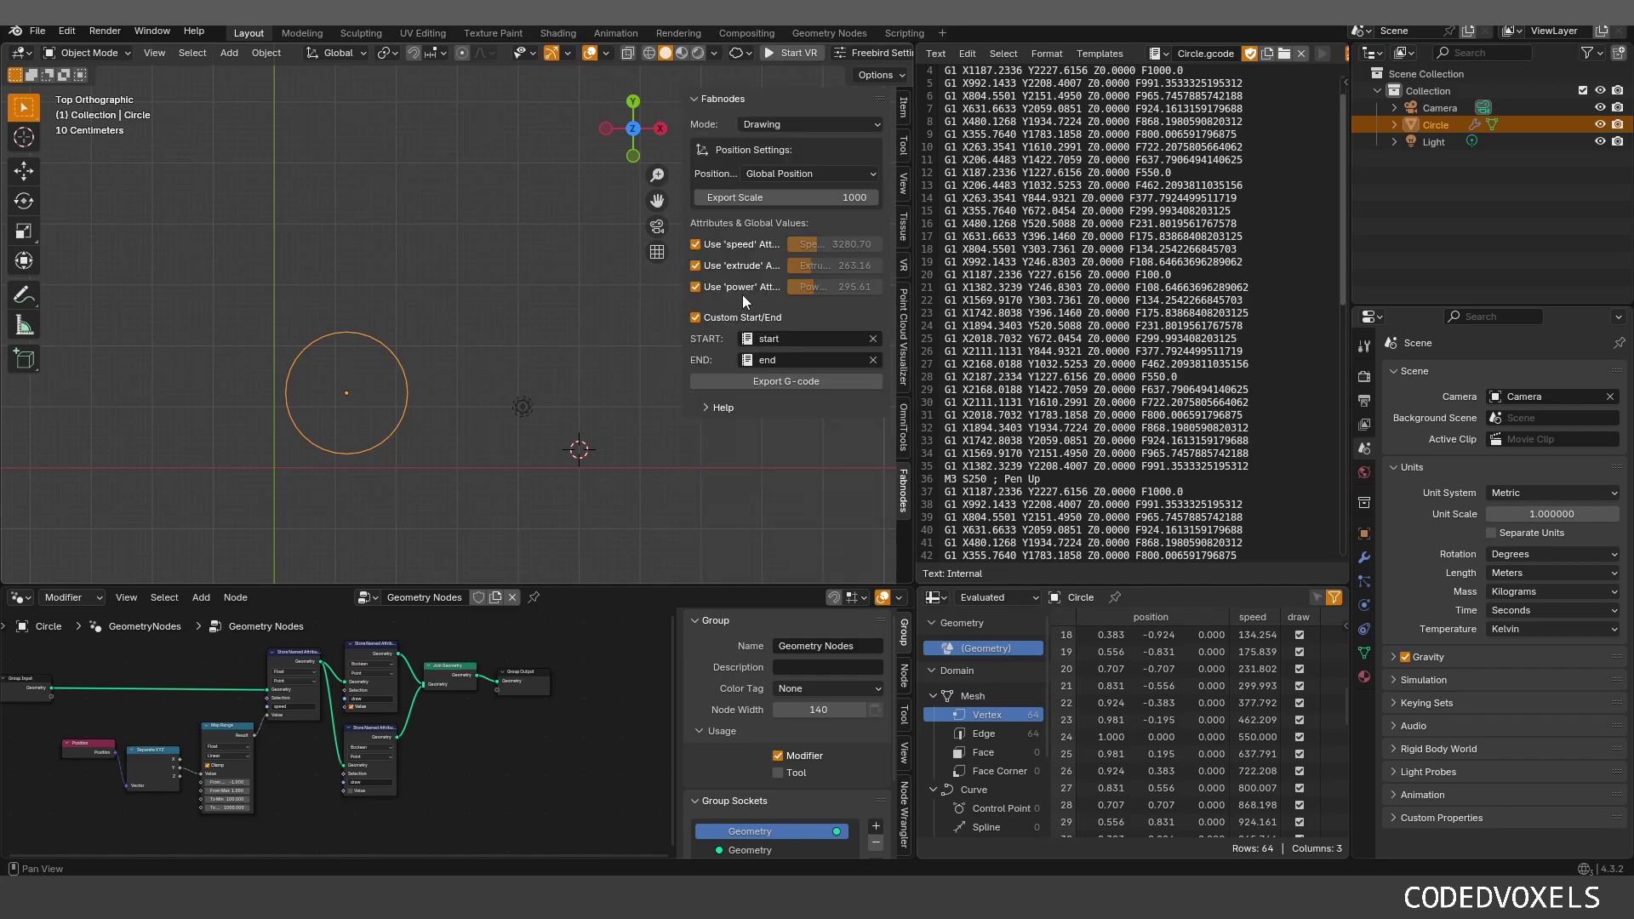